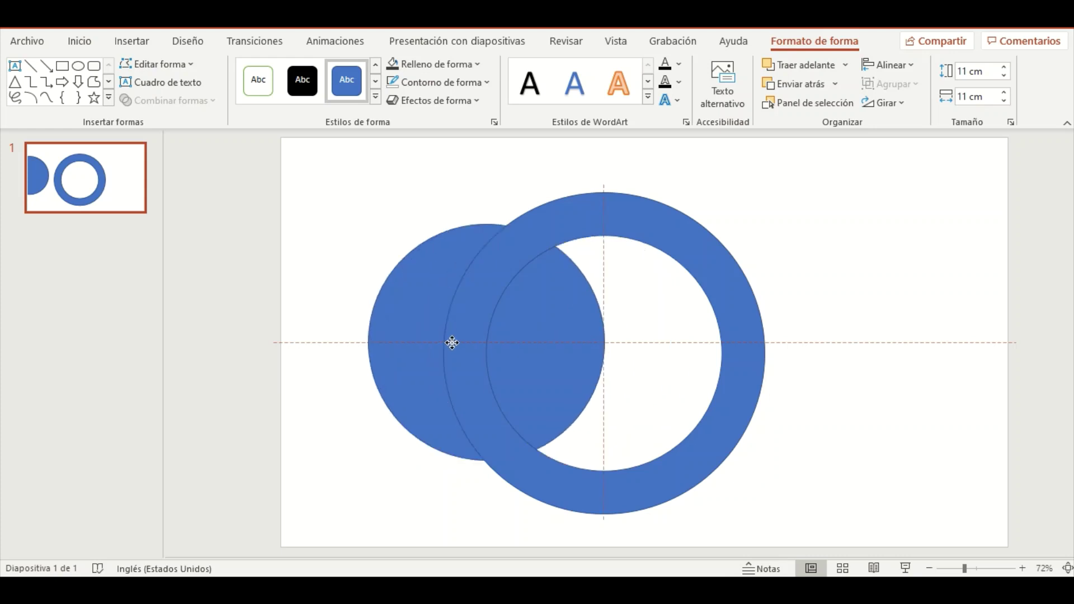
Move the blue circle left and draw a new shape from the Formas gallery on slide 3
drag(474, 344, 340, 351)
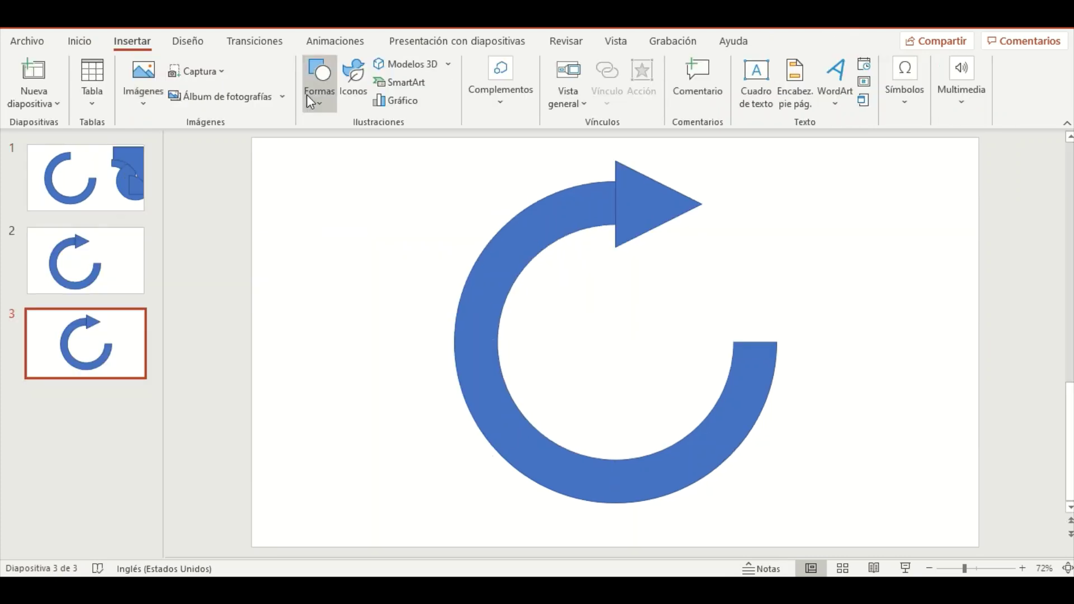
click(318, 89)
click(352, 147)
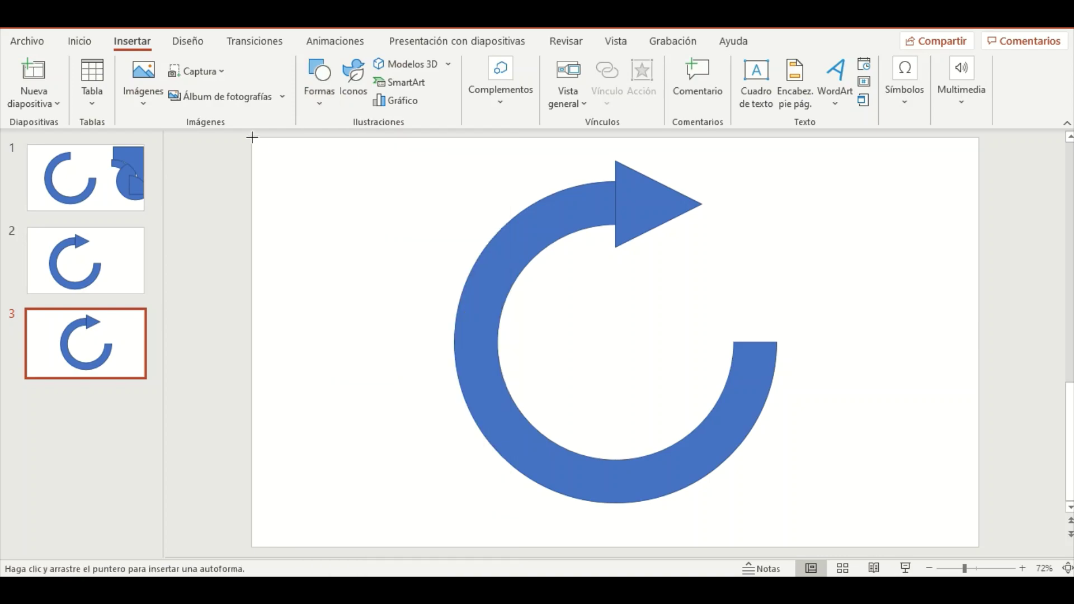
mouse_move(251, 137)
mouse_down()
mouse_move(364, 302)
mouse_move(849, 482)
mouse_up()
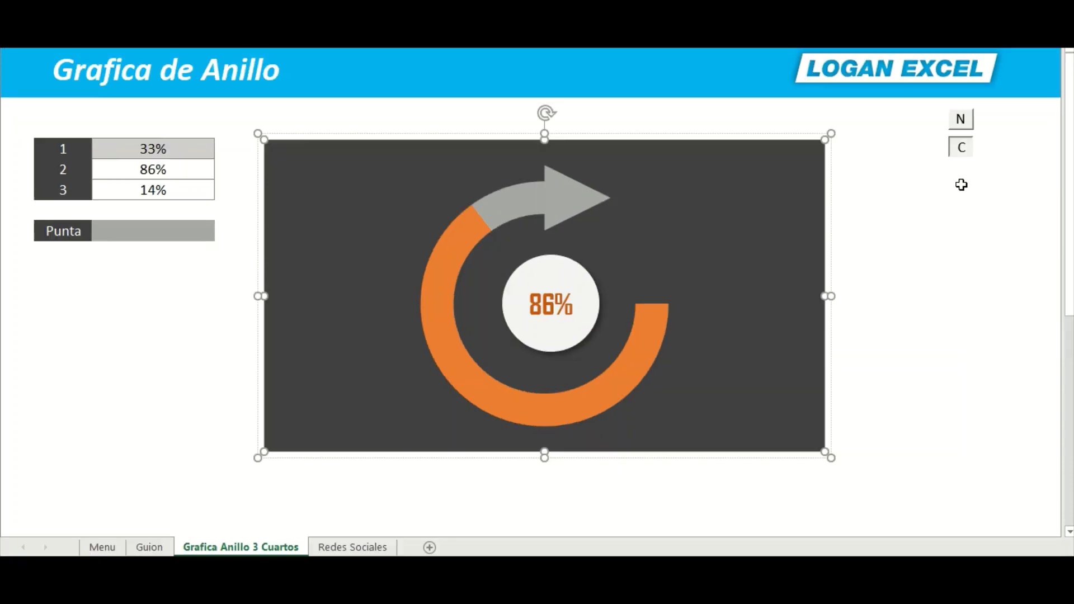
Line up the dark and light arrow ring charts side by side below the orange ring chart
scroll(900, 284, down, 3)
scroll(900, 284, down, 3)
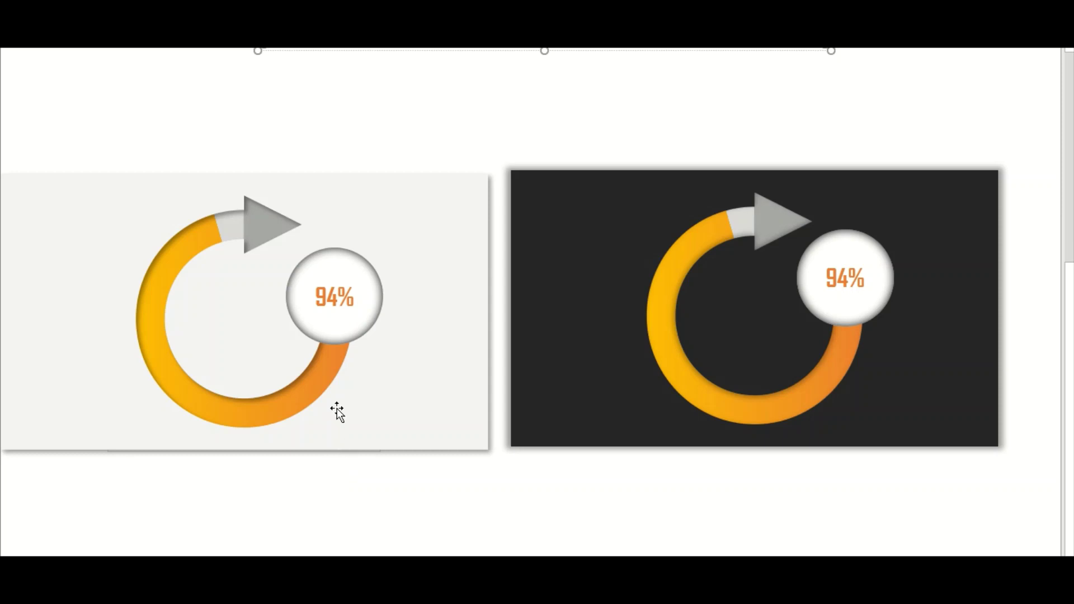
drag(546, 175, 604, 130)
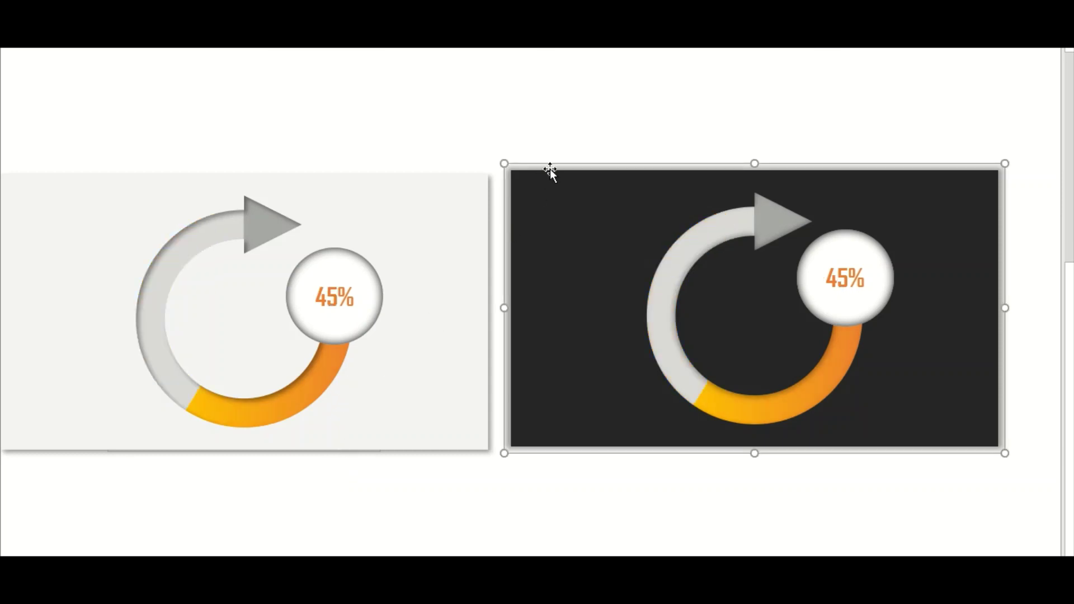
click(604, 129)
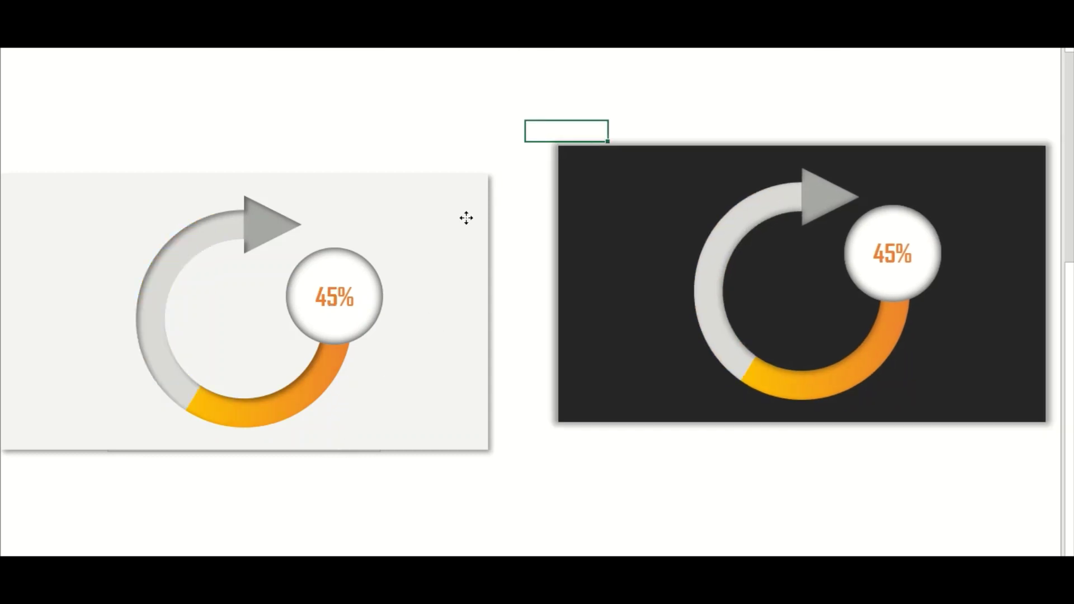
drag(451, 175, 491, 102)
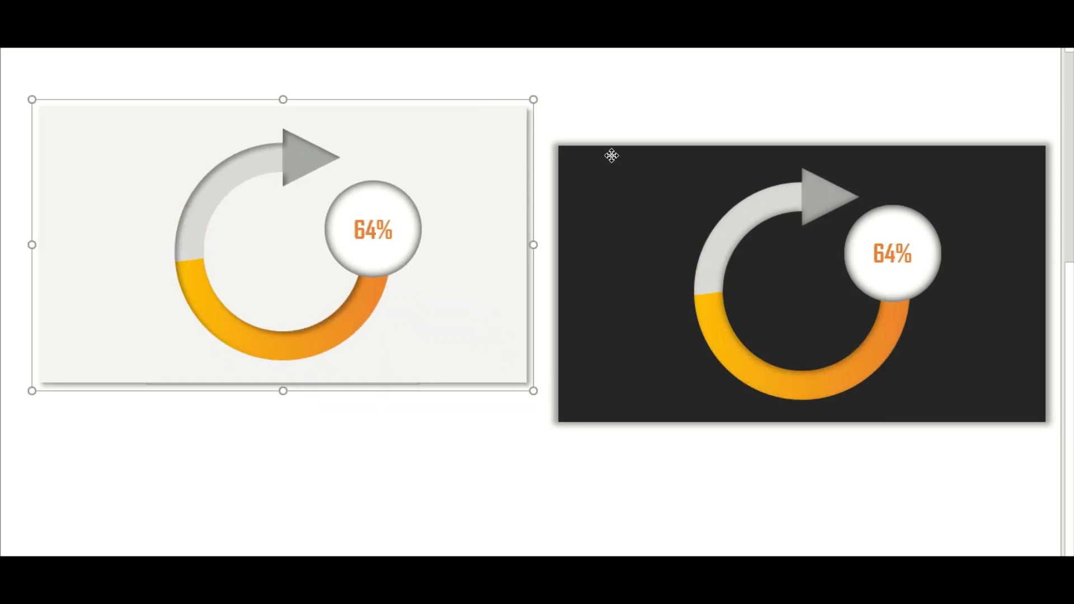
drag(612, 156, 613, 121)
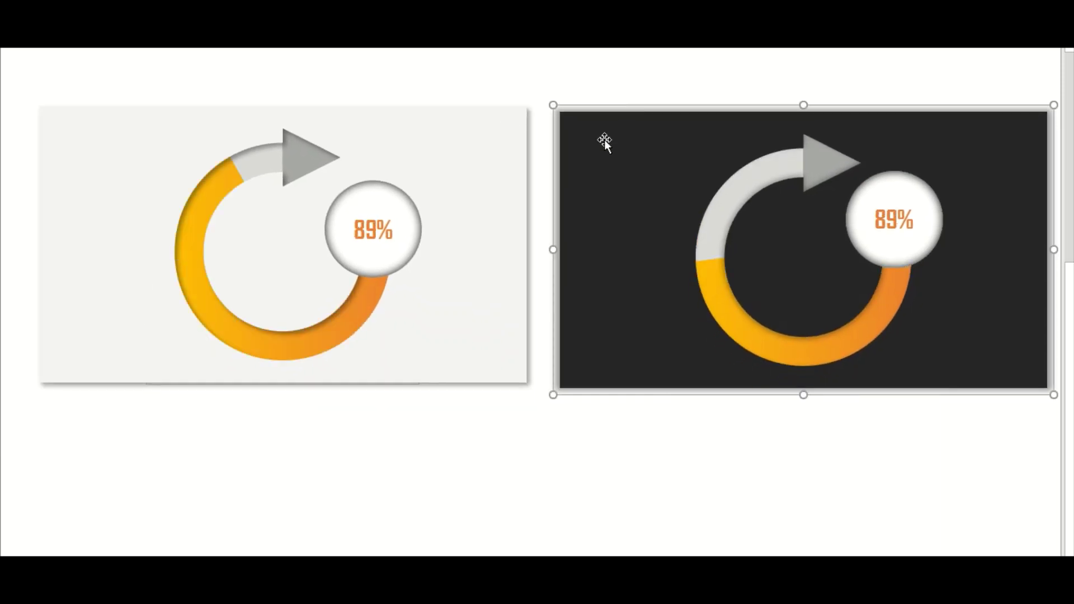
scroll(527, 400, up, 3)
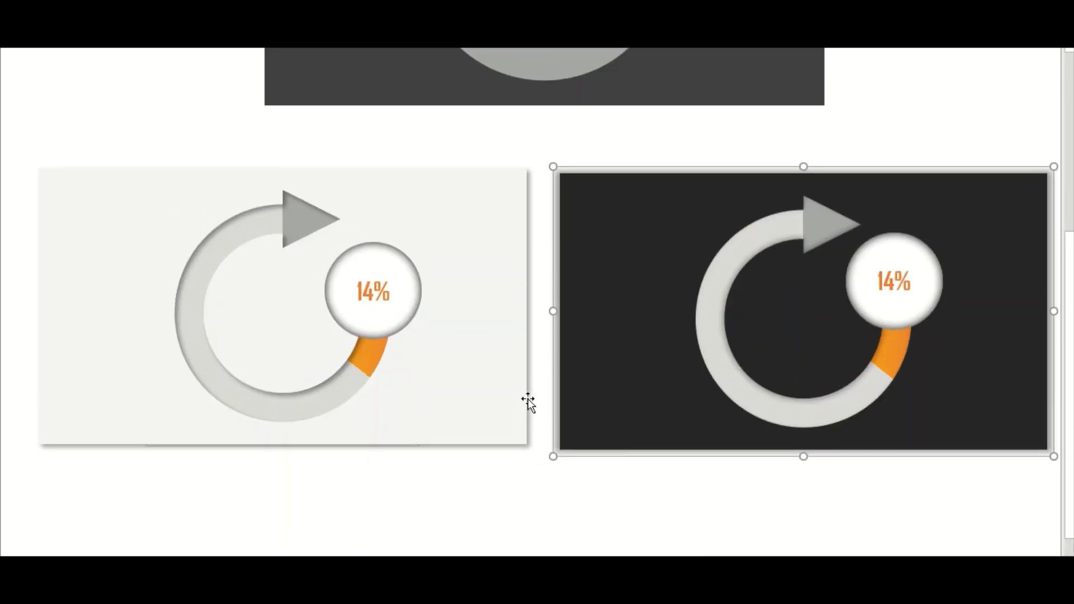
scroll(528, 400, up, 3)
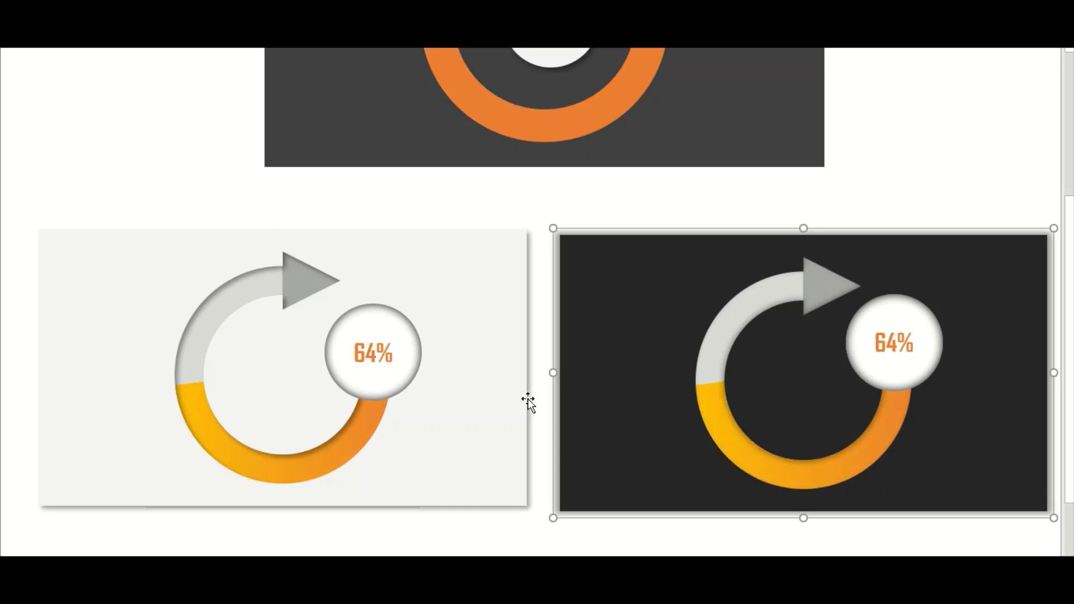
scroll(528, 401, up, 3)
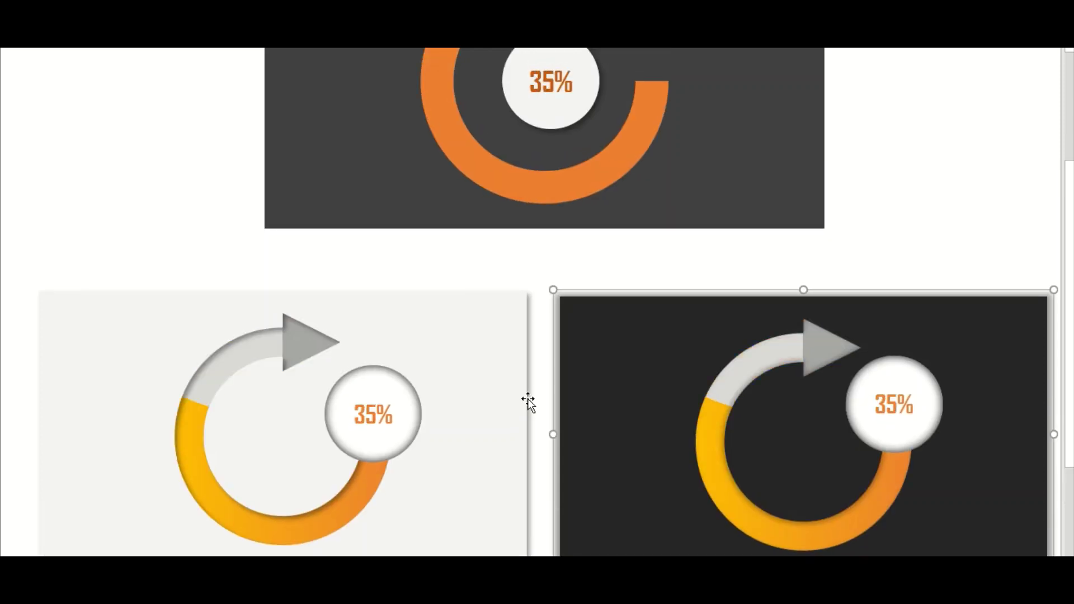
scroll(528, 401, up, 3)
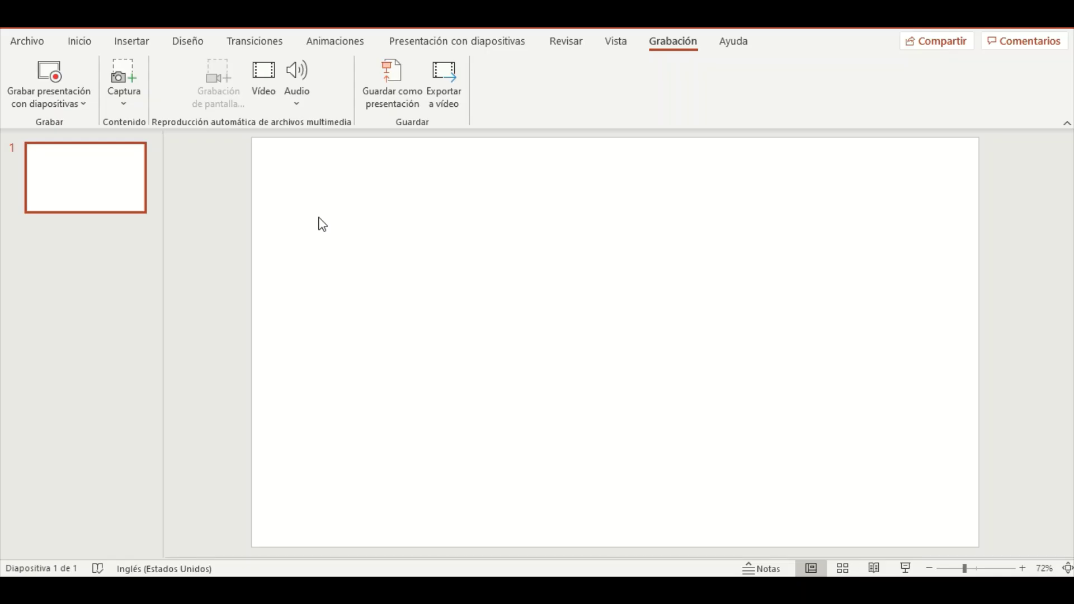
Open the Formas gallery from the Inicio tab on the blank slide
click(84, 43)
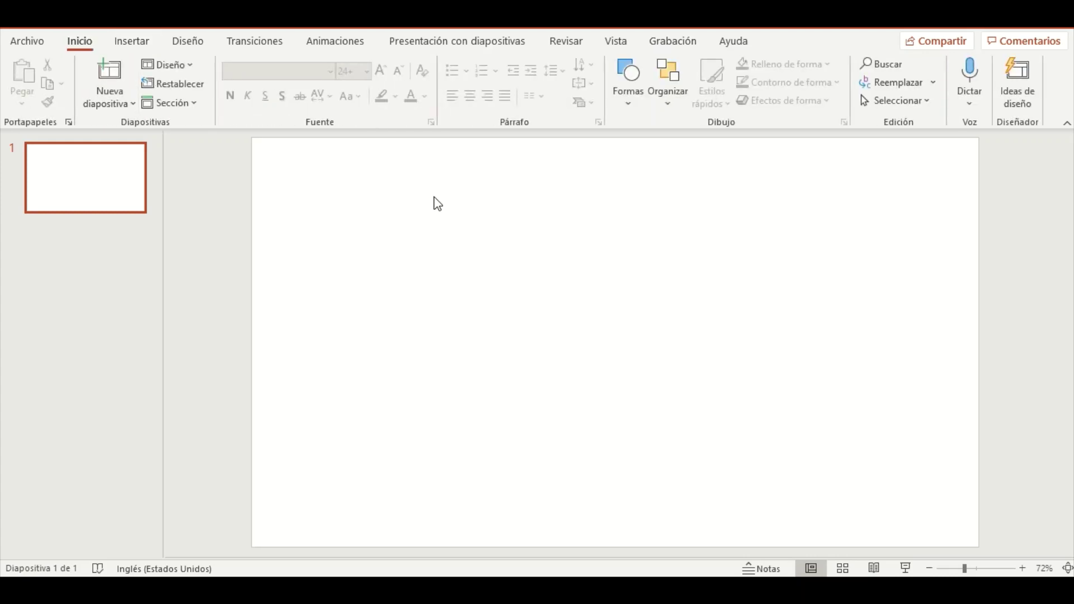
click(628, 102)
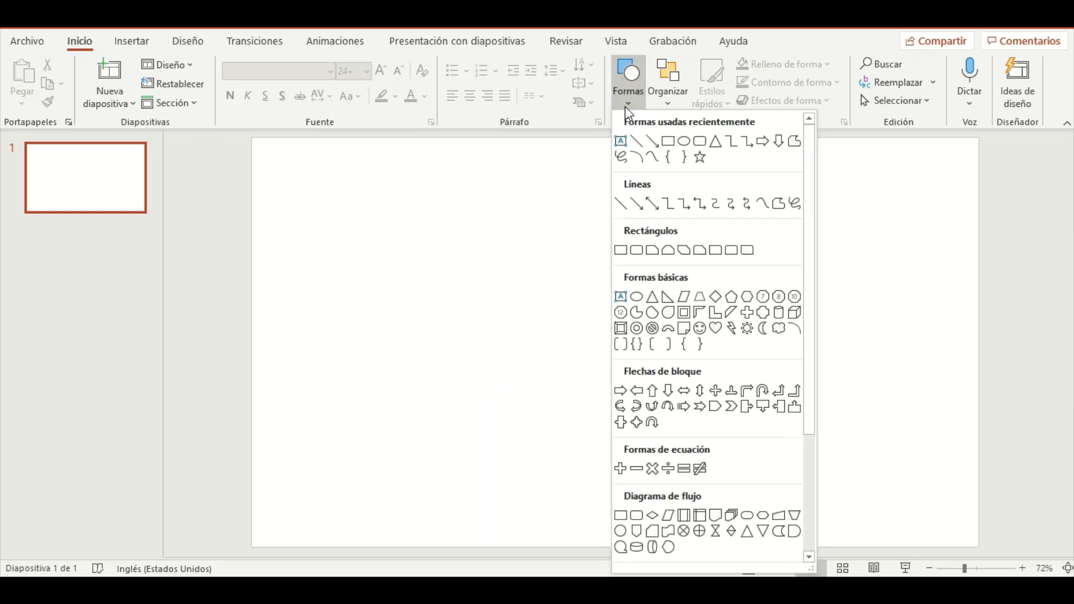
Draw an oval on the blank slide
click(682, 142)
mouse_move(452, 210)
mouse_down()
mouse_move(528, 350)
mouse_move(740, 453)
mouse_move(750, 479)
mouse_up()
mouse_move(691, 421)
mouse_down()
mouse_move(597, 359)
mouse_move(625, 364)
mouse_up()
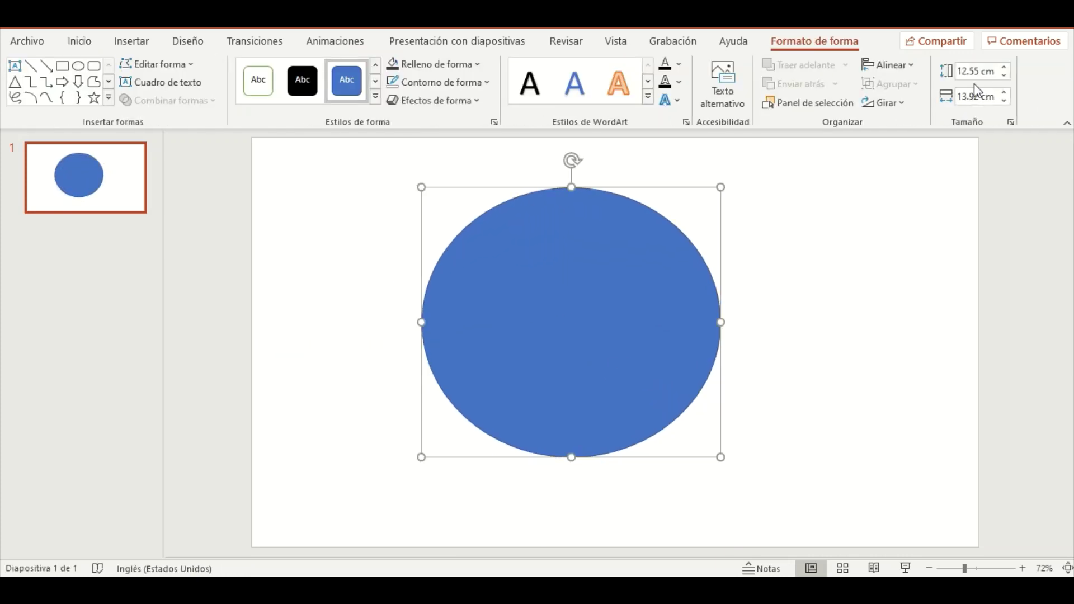
Resize the oval to a 15 x 15 cm circle and reposition it
drag(963, 71, 957, 73)
key(shift+End)
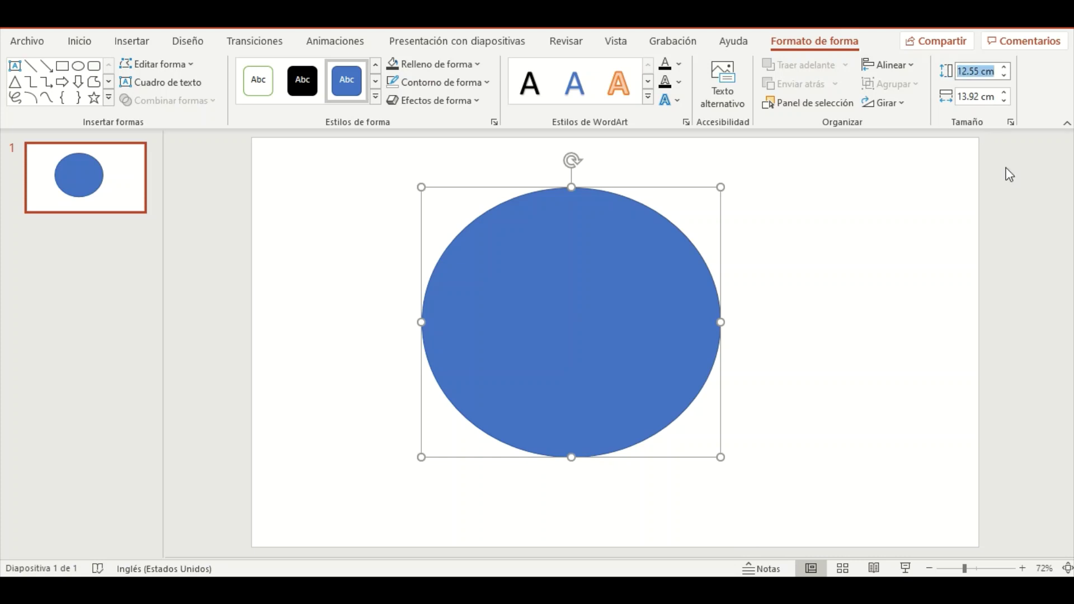
text(15)
key(Tab)
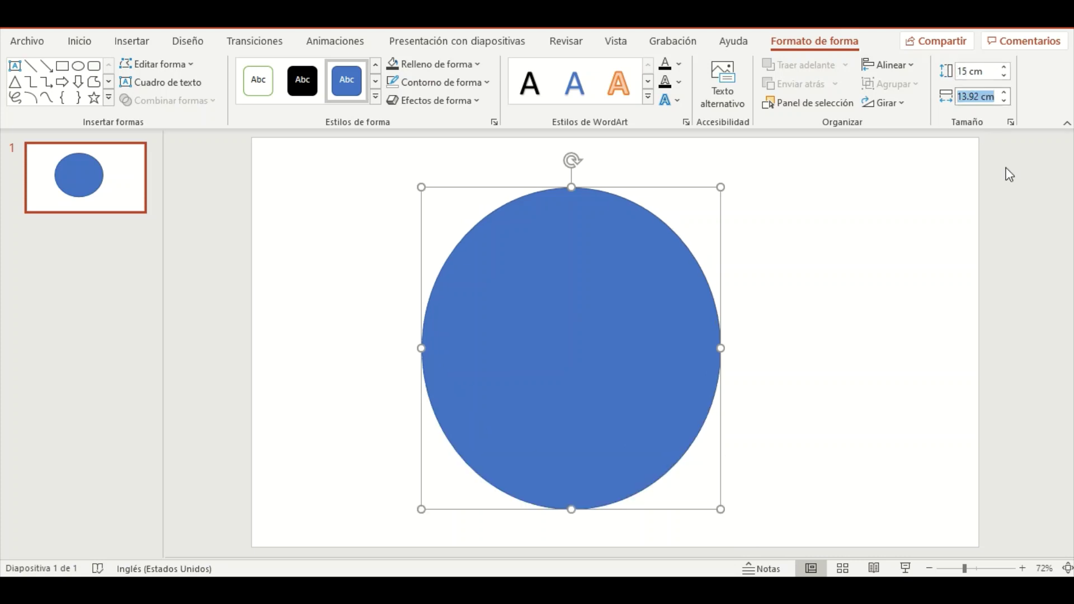
text(15)
key(Return)
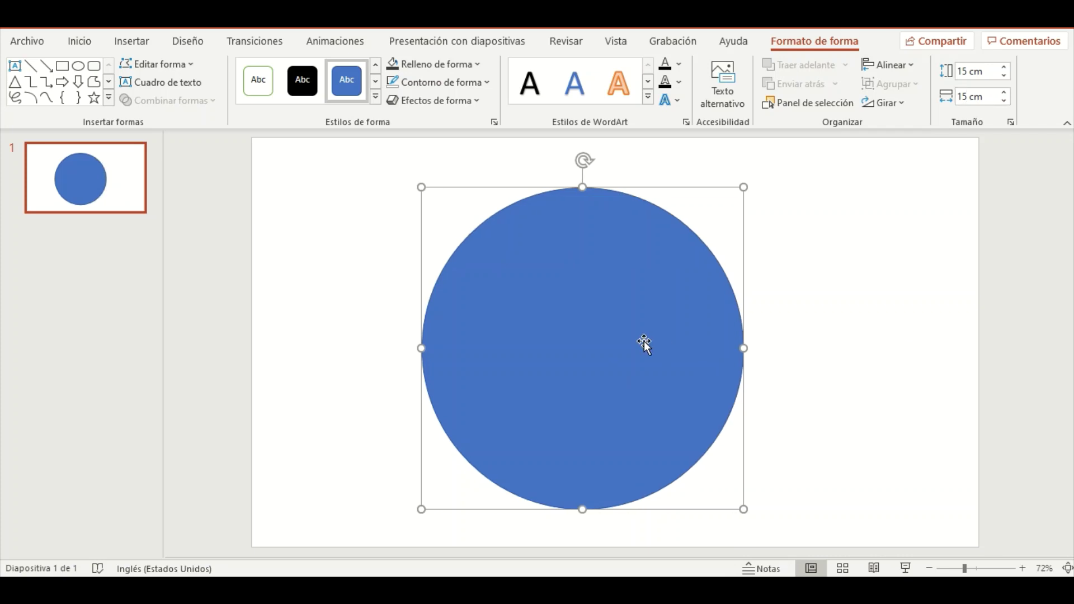
drag(645, 343, 662, 331)
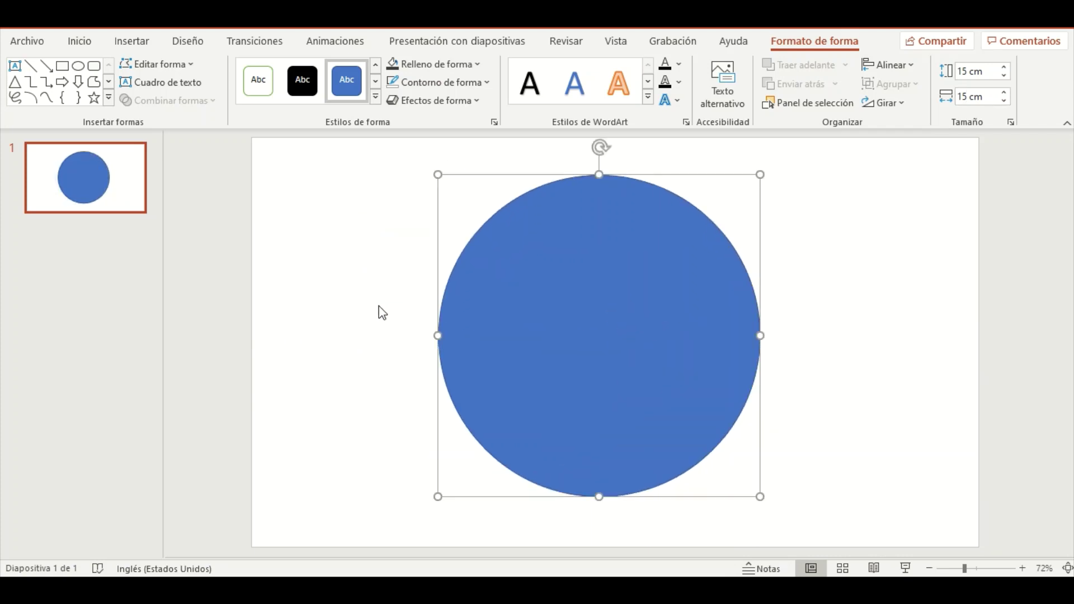
Duplicate the 15 cm circle, placing the copy to the right
click(382, 312)
drag(565, 314, 511, 300)
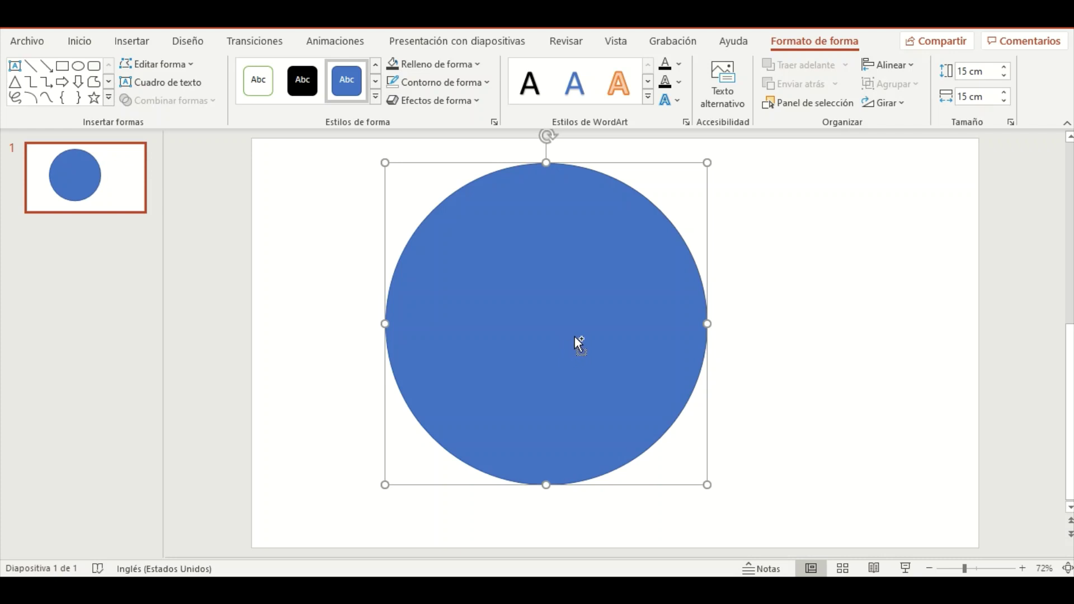
drag(569, 343, 822, 347)
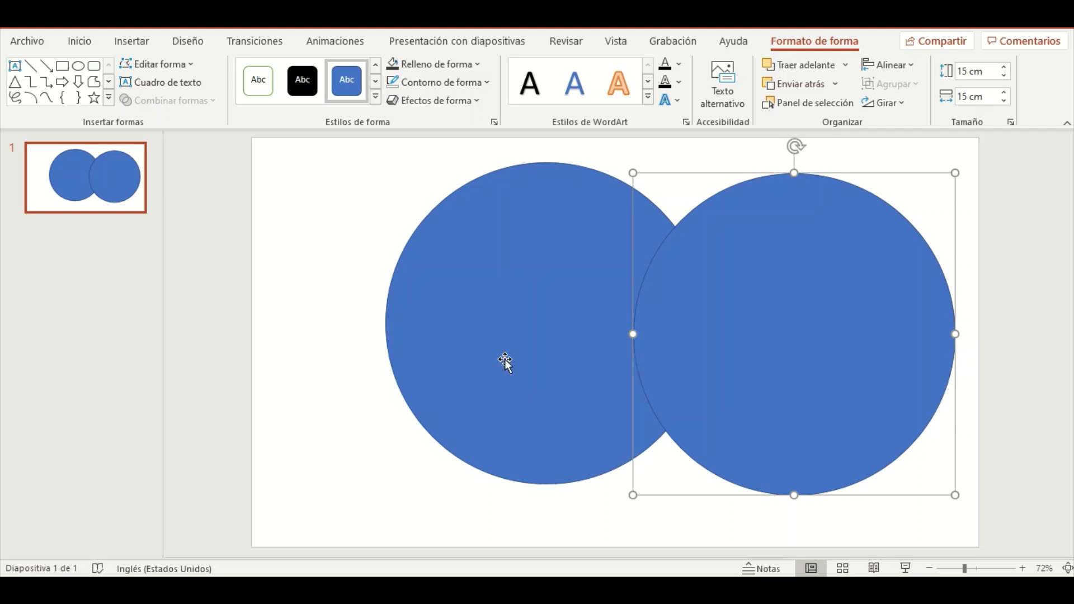
drag(504, 360, 431, 369)
Resize the copy to 11 x 11 cm and overlap it with the 15 cm circle
click(736, 344)
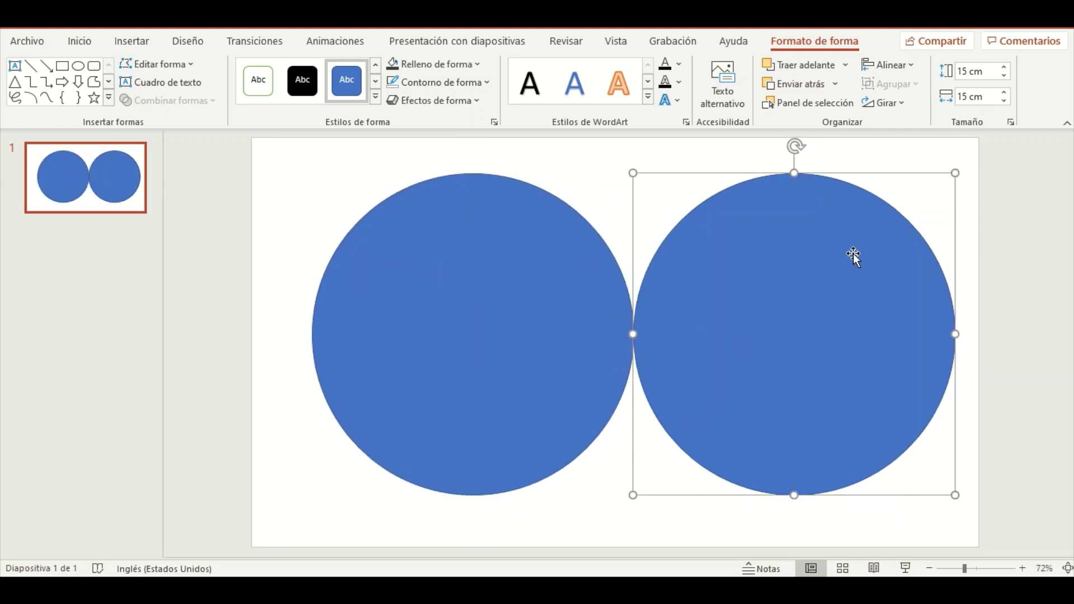
click(974, 71)
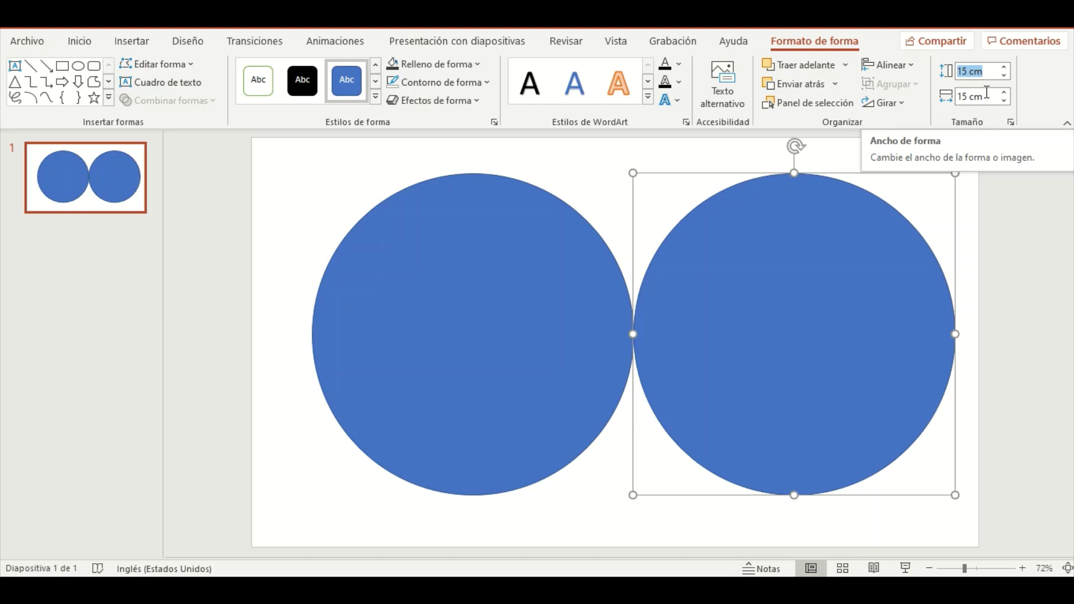
text(11)
key(Tab)
text(11)
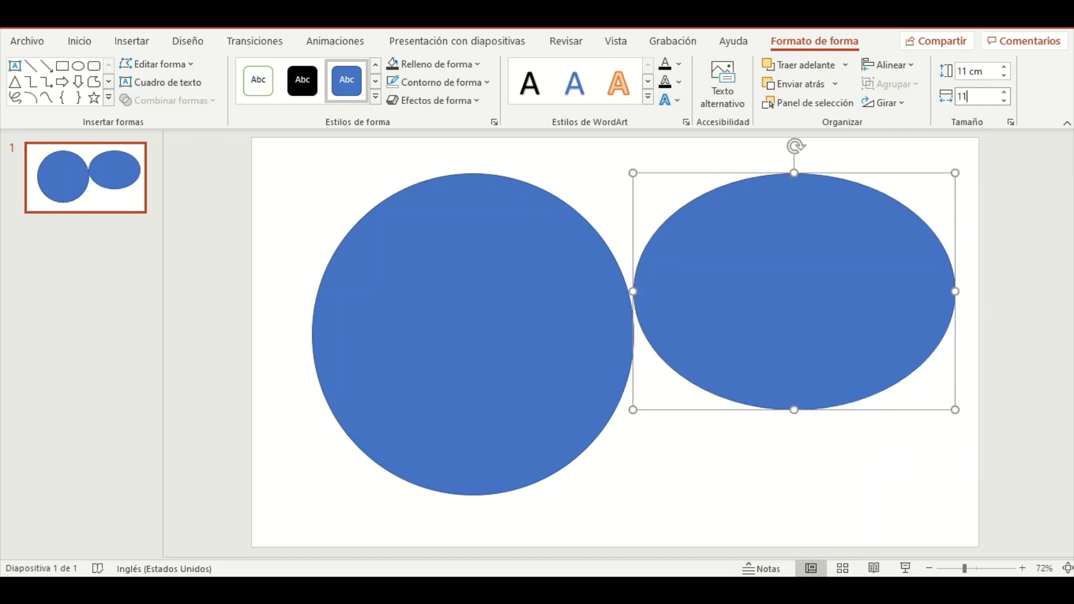
key(Return)
drag(778, 303, 499, 353)
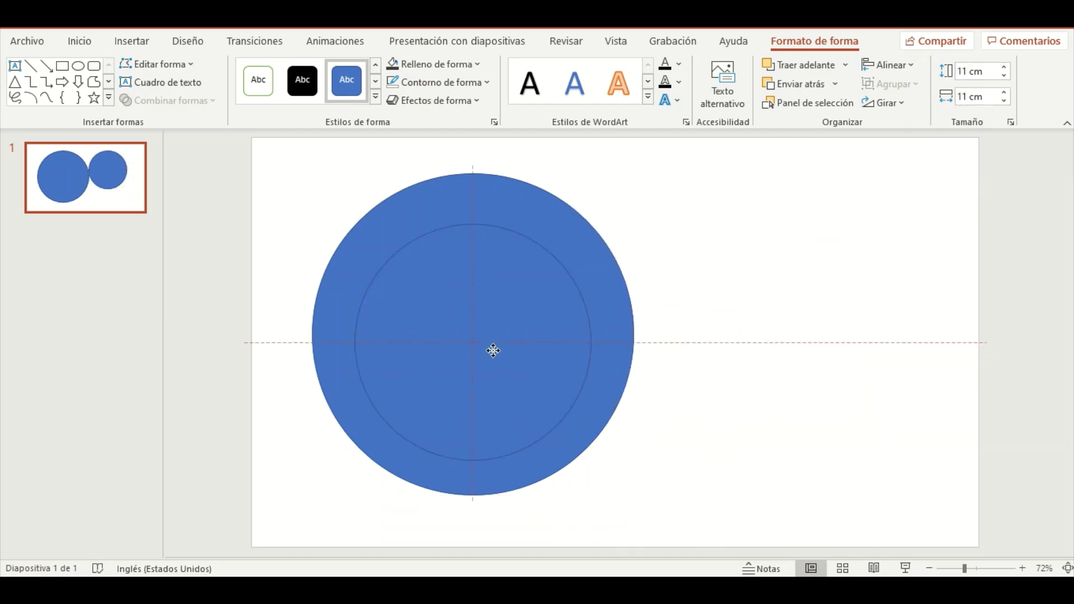
mouse_move(596, 272)
mouse_down()
mouse_move(795, 266)
mouse_move(776, 263)
mouse_move(736, 287)
mouse_up()
Center the two circles on each other horizontally and vertically
shift+click(558, 331)
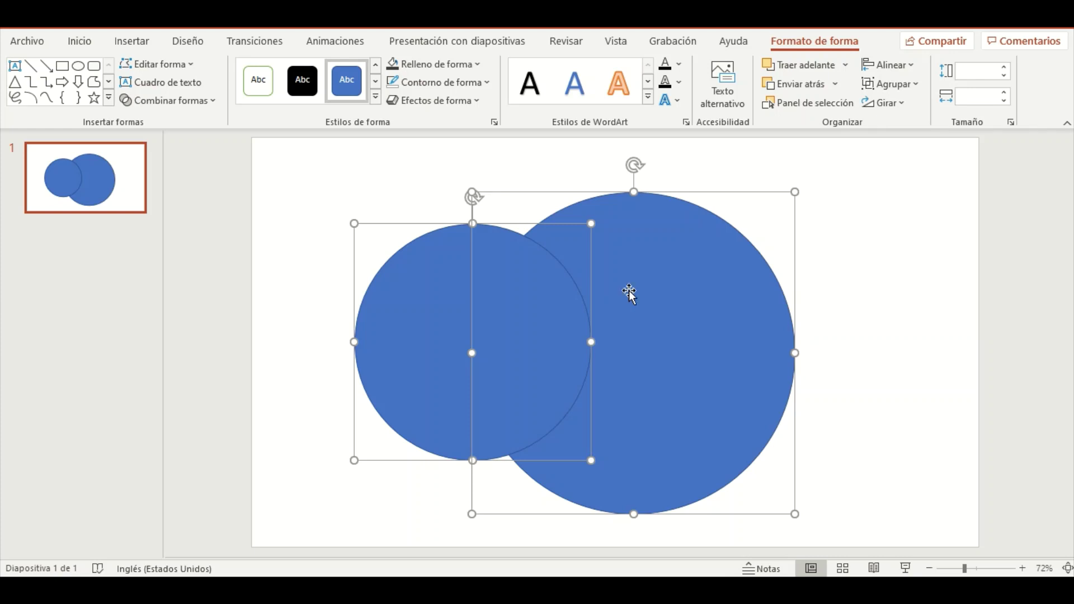
click(888, 65)
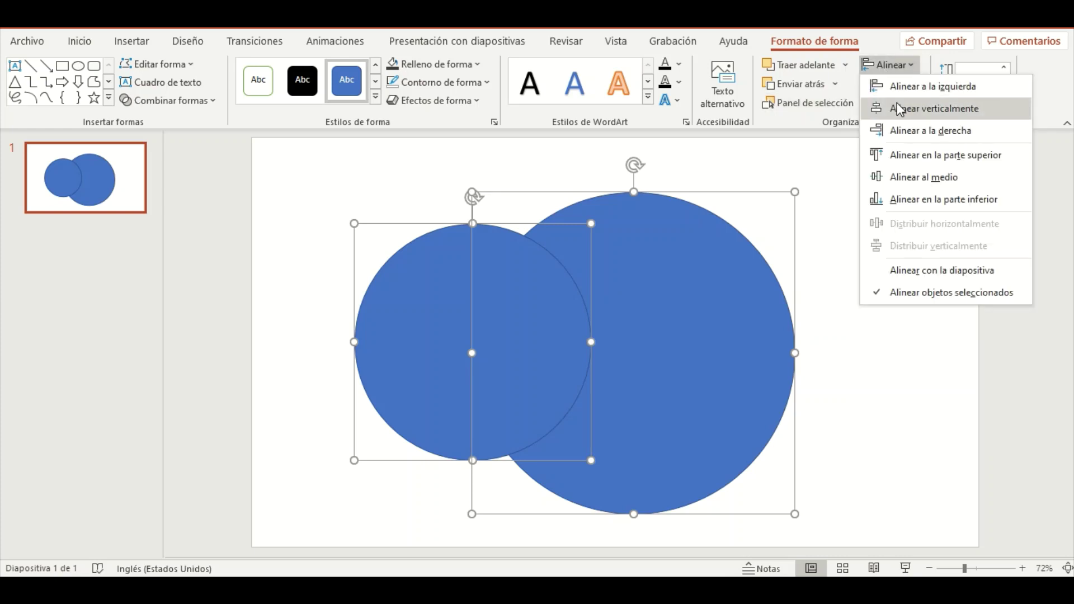
click(897, 103)
click(905, 66)
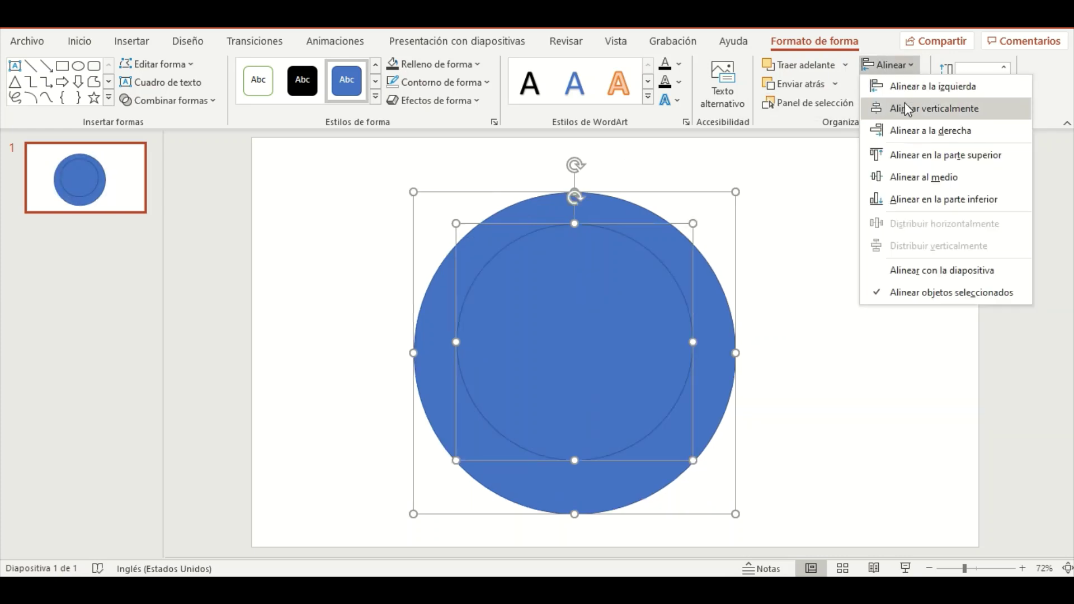
click(921, 178)
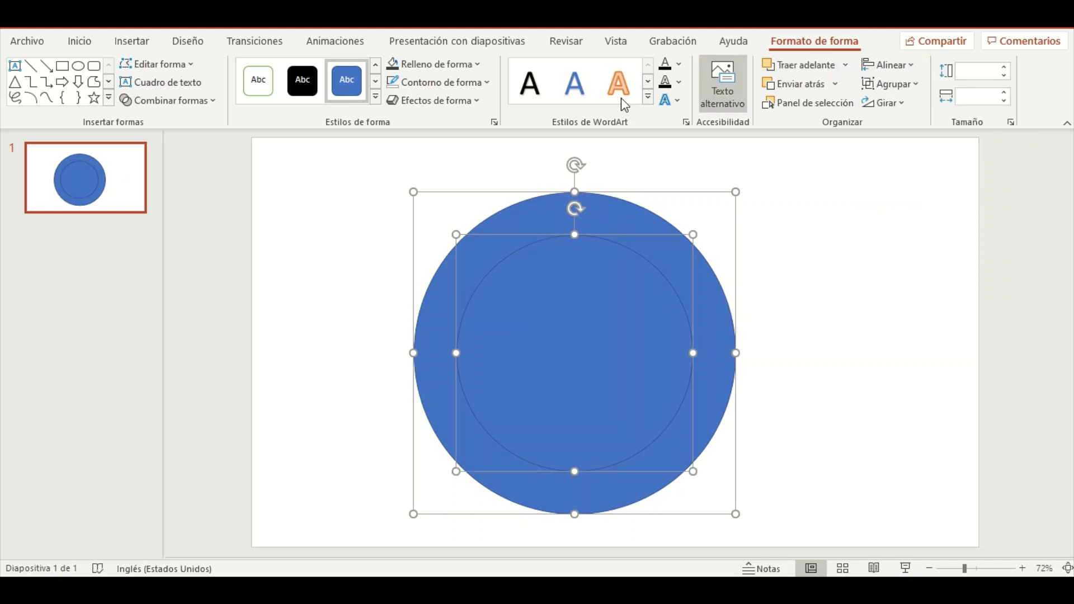
Fragment the concentric circles with Combinar formas > Fragmentar
click(214, 104)
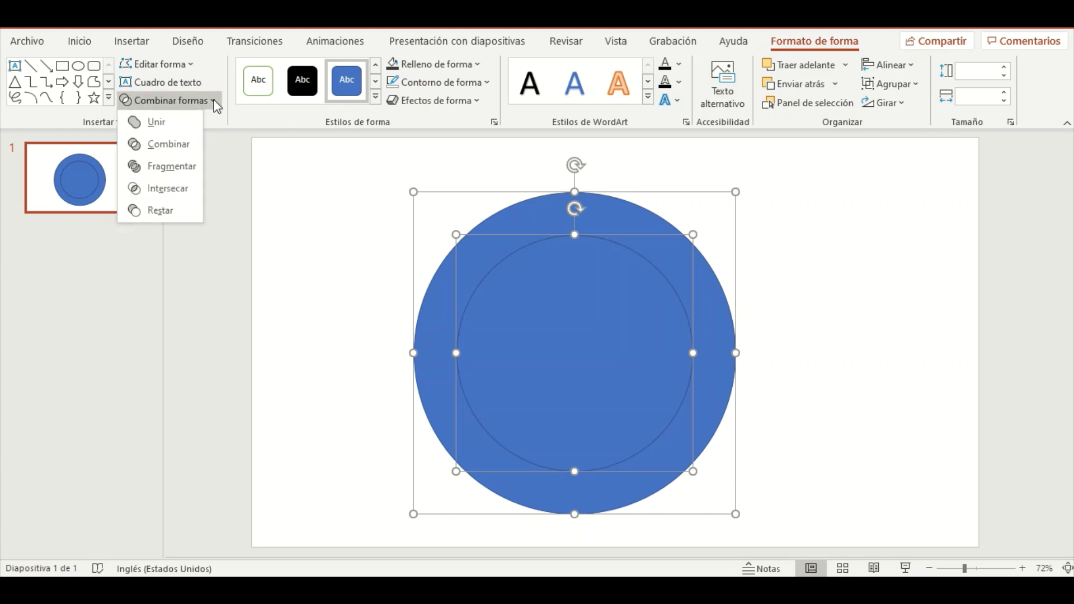
click(180, 170)
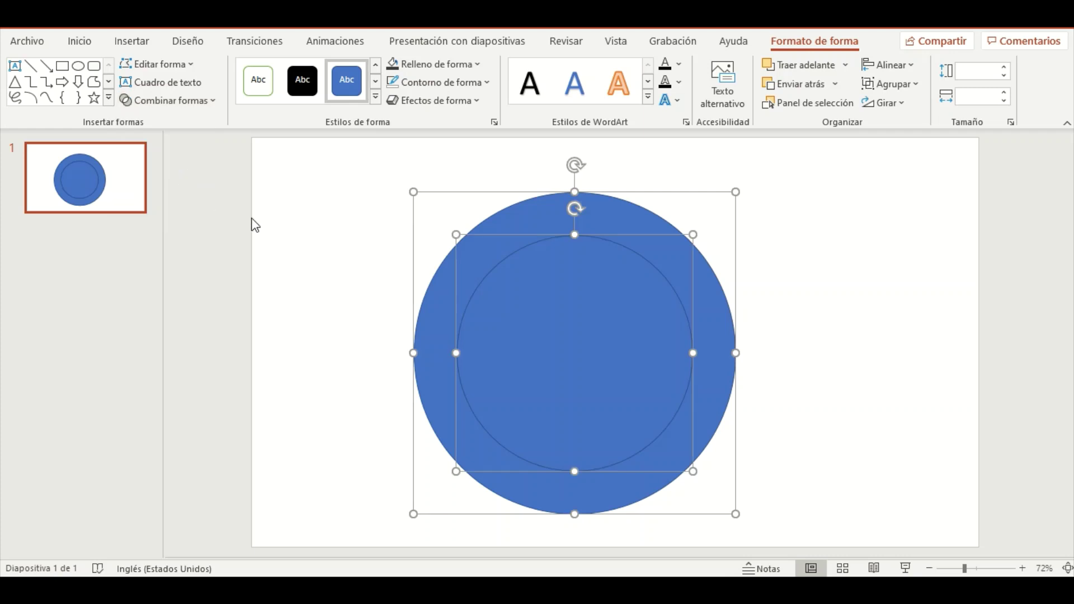
click(370, 309)
Delete the 11 cm inner disc and move the 15 cm ring back toward the slide centre
click(586, 347)
mouse_move(586, 347)
mouse_down()
mouse_move(252, 321)
mouse_move(272, 320)
mouse_up()
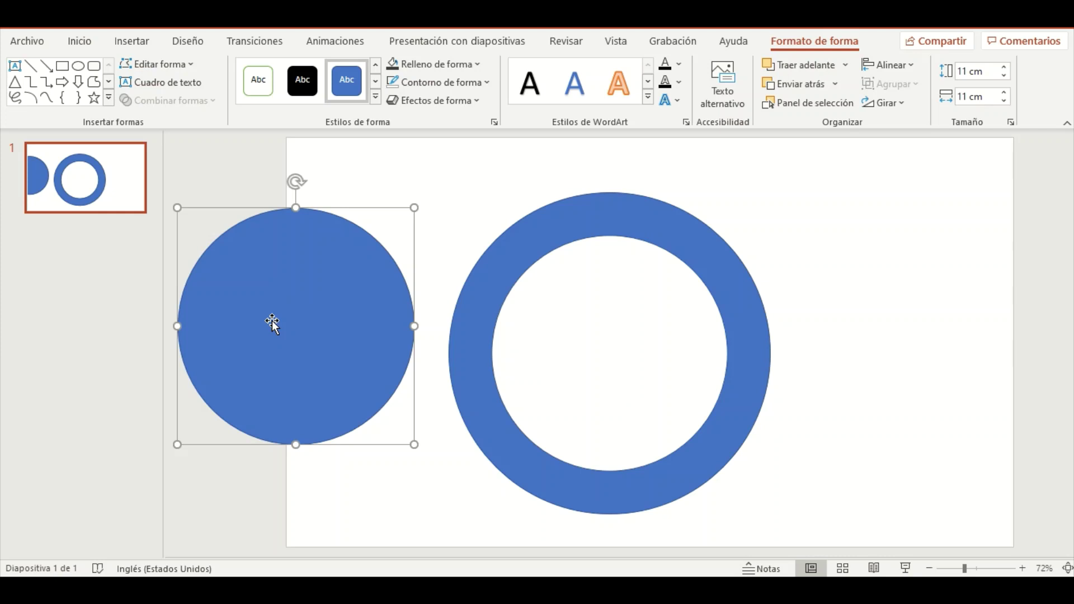
drag(283, 334, 340, 348)
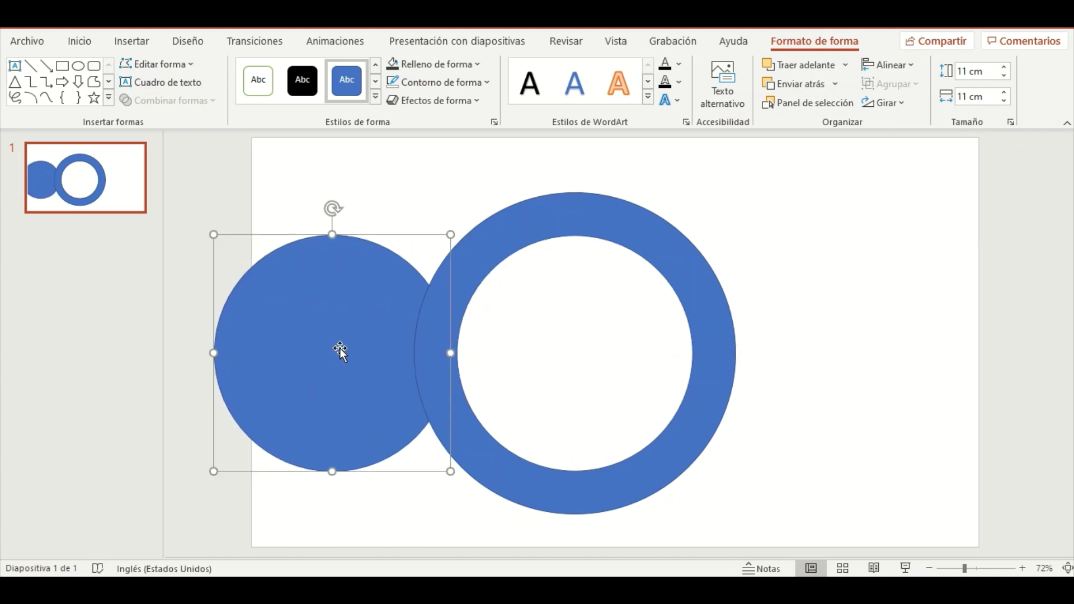
key(Delete)
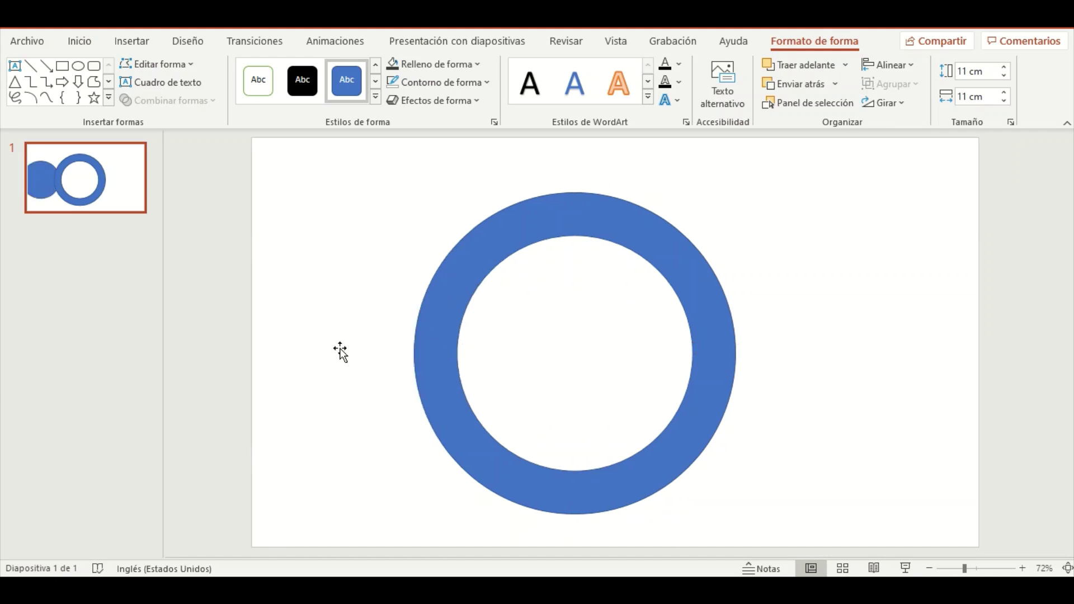
drag(628, 225, 588, 230)
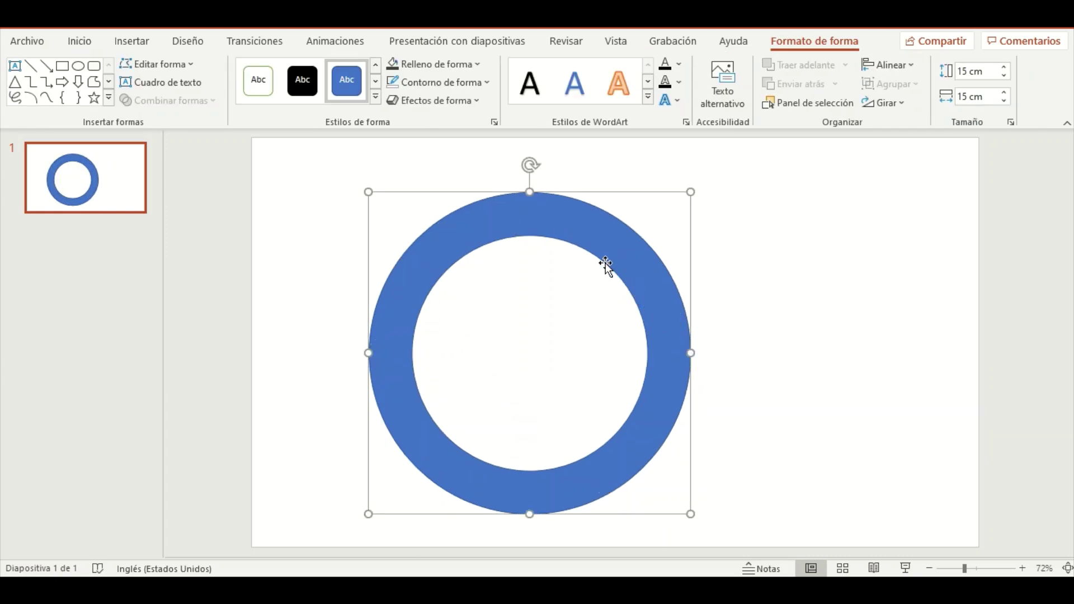
drag(627, 283, 687, 260)
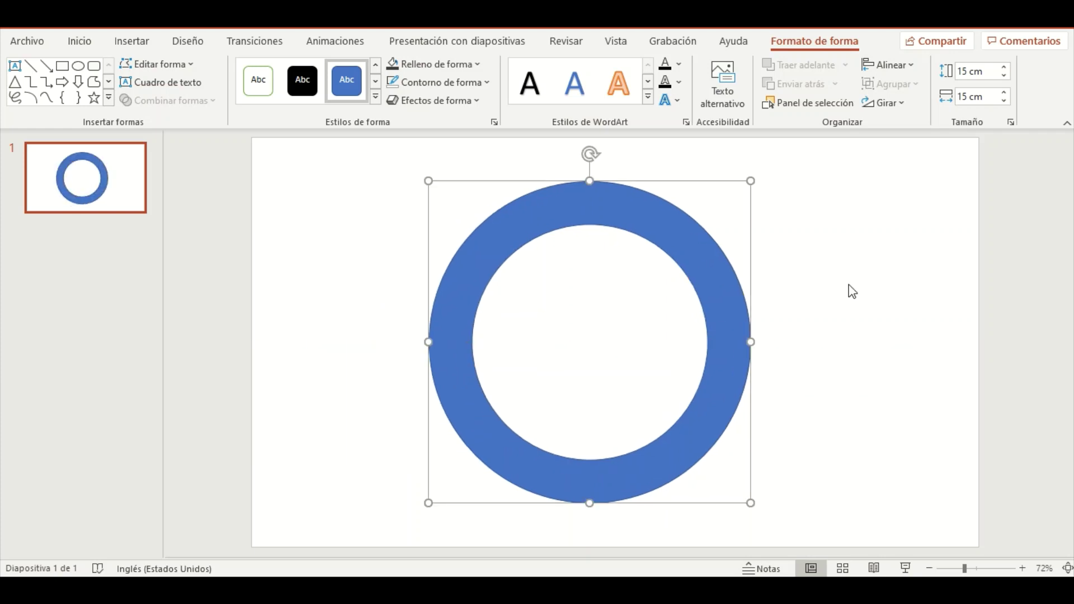
click(354, 220)
Draw a large rectangle over the ring's upper-right area
click(137, 41)
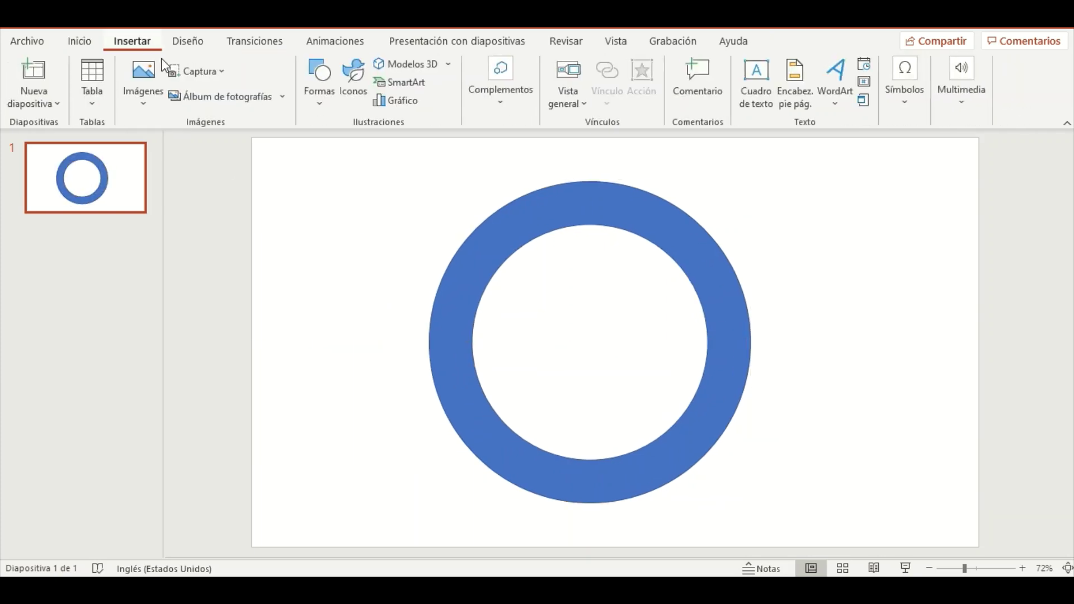
click(320, 84)
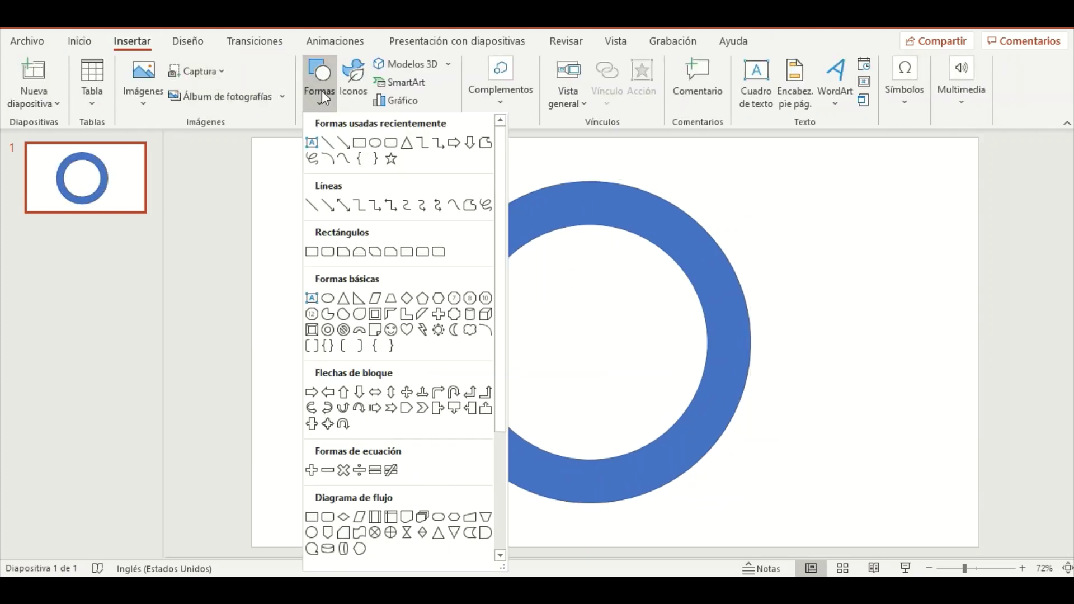
click(359, 145)
drag(614, 150, 937, 391)
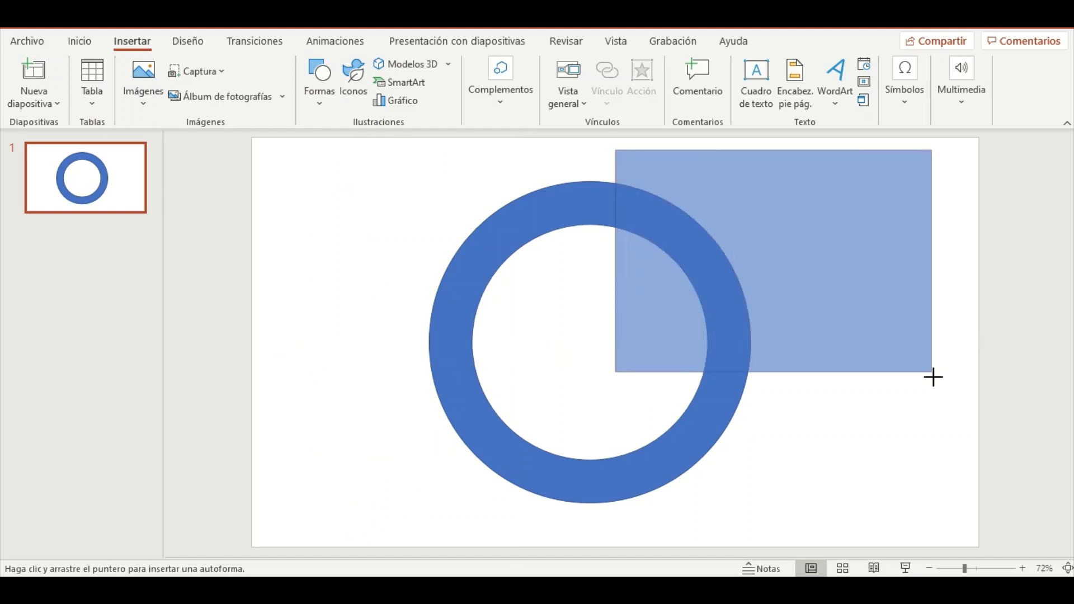
Align the rectangle's bottom-left corner exactly on the ring's centre
drag(597, 482, 604, 499)
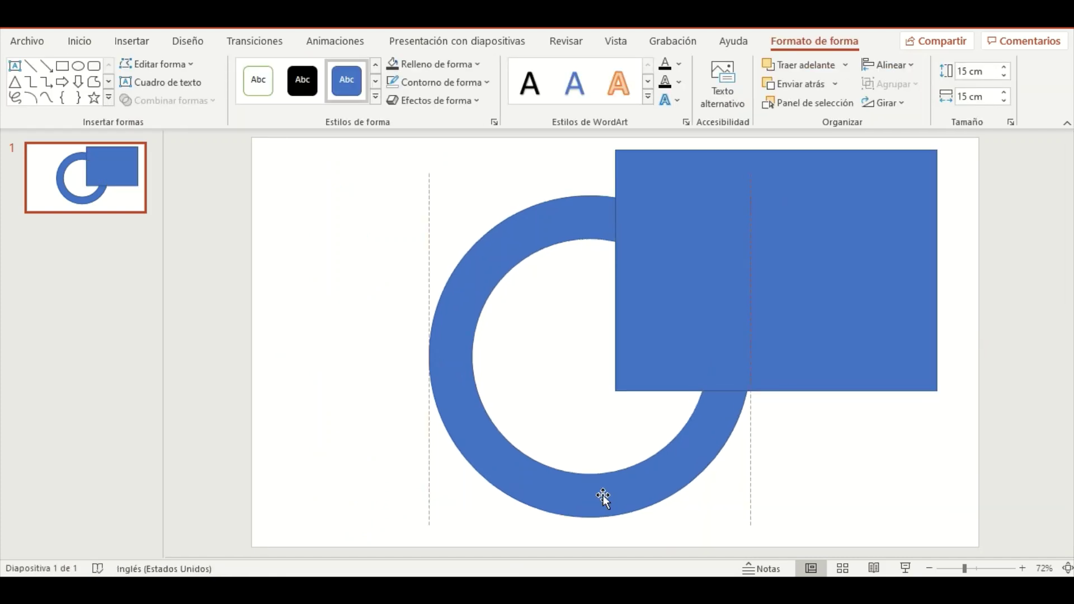
drag(935, 274, 832, 258)
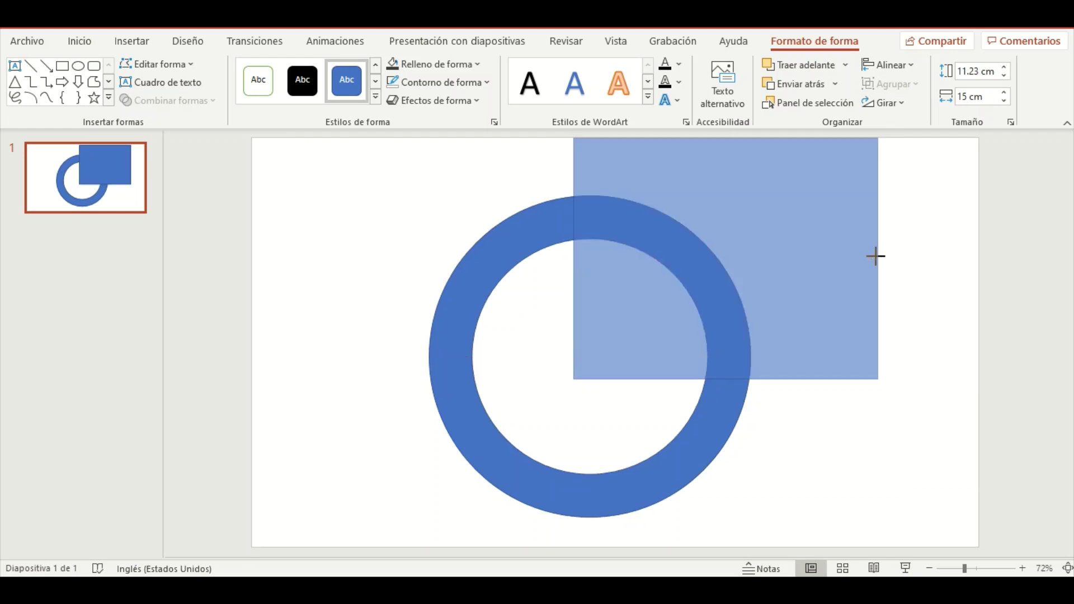
drag(765, 253, 851, 253)
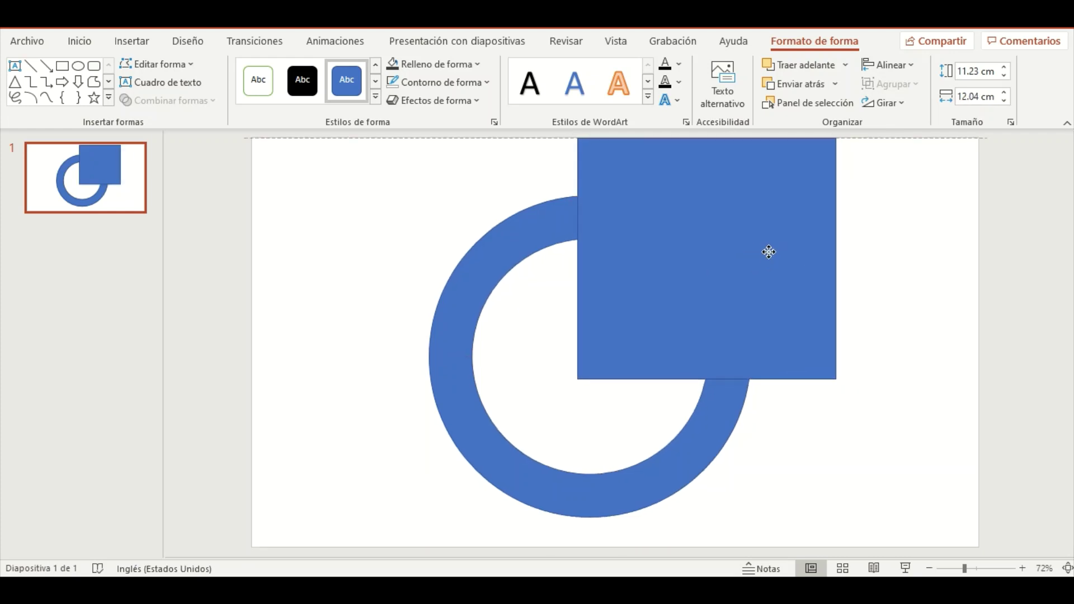
drag(636, 245, 482, 246)
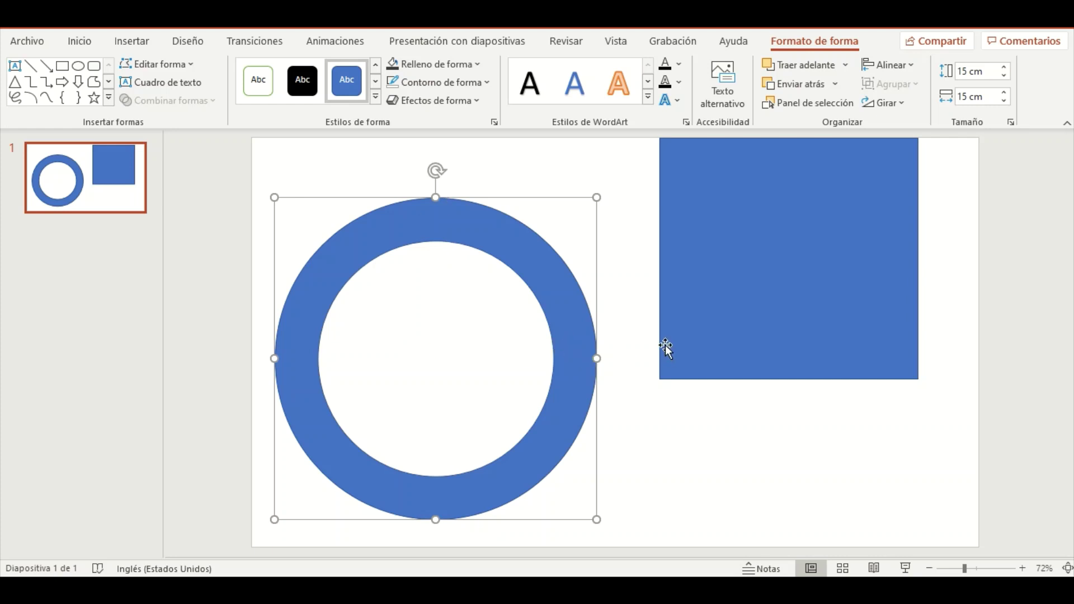
drag(780, 275, 577, 284)
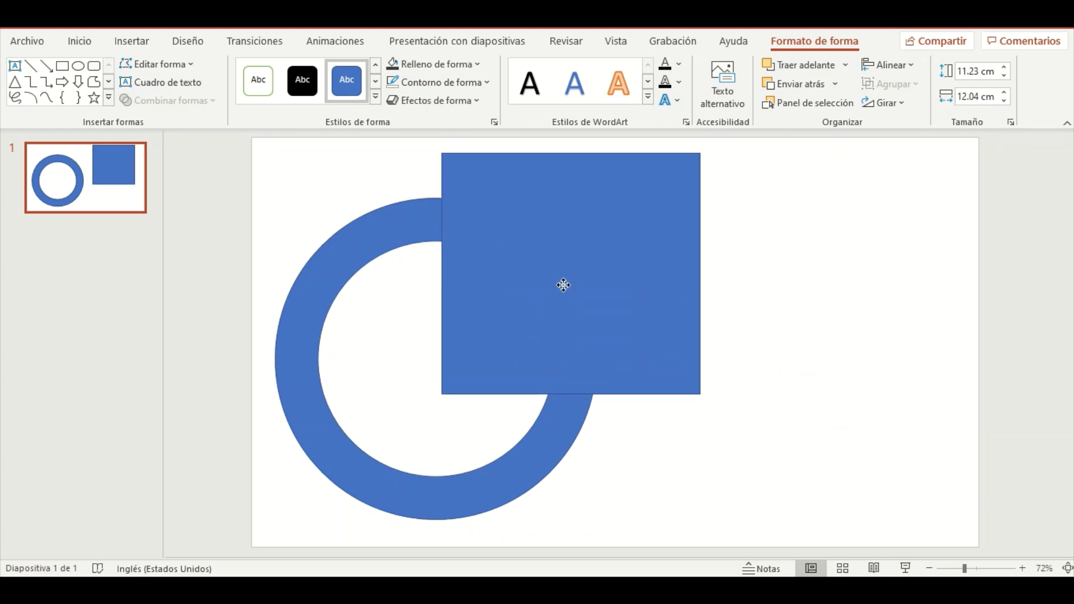
drag(577, 283, 582, 264)
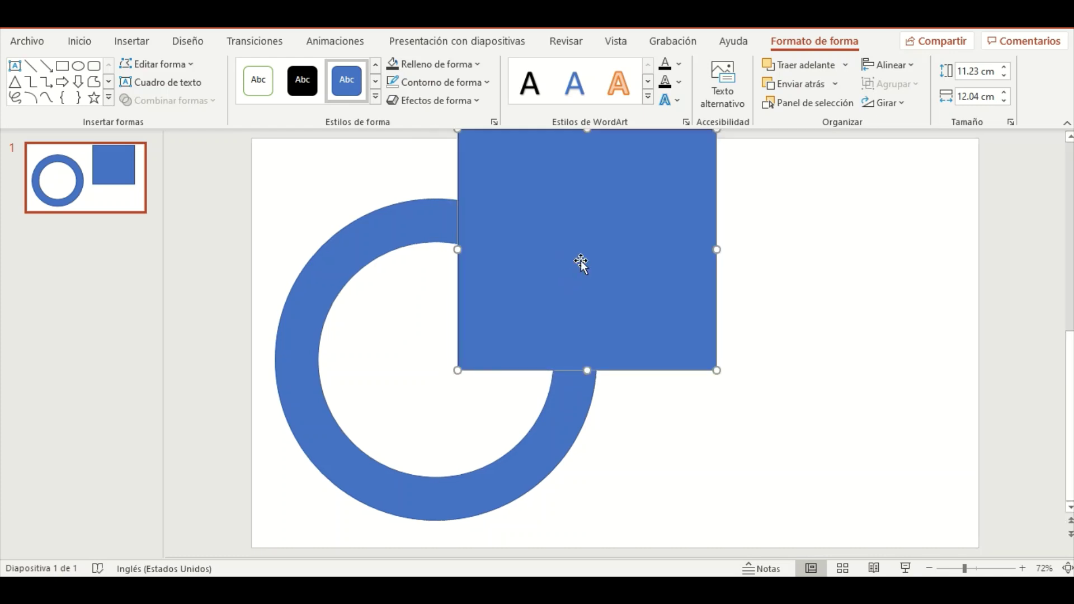
mouse_move(586, 408)
mouse_down()
mouse_move(633, 419)
mouse_move(750, 410)
mouse_up()
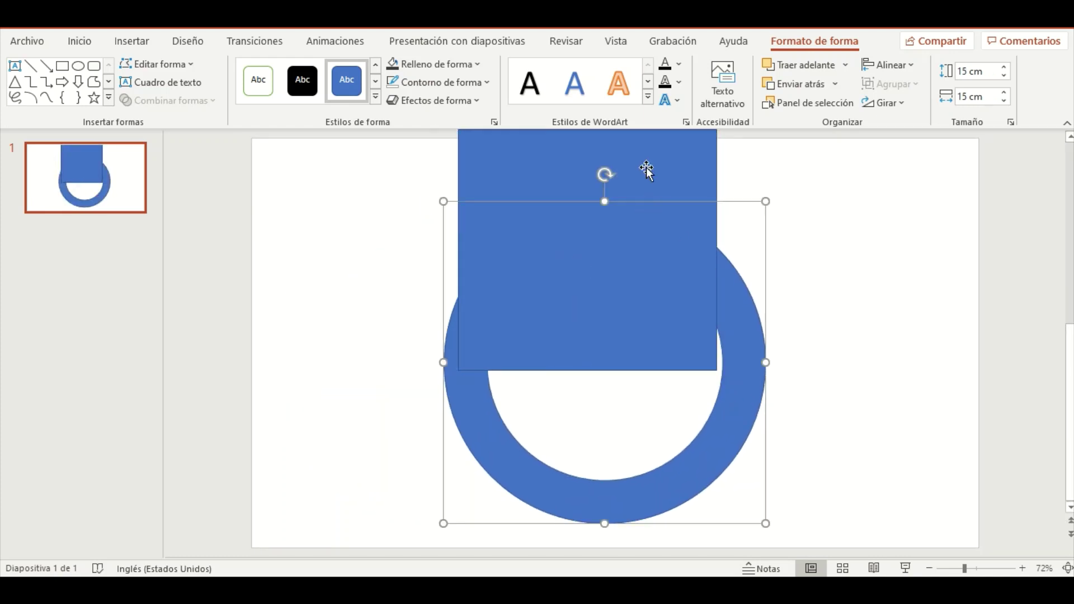
drag(647, 167, 853, 183)
mouse_move(844, 271)
mouse_down()
mouse_move(773, 254)
mouse_move(783, 245)
mouse_up()
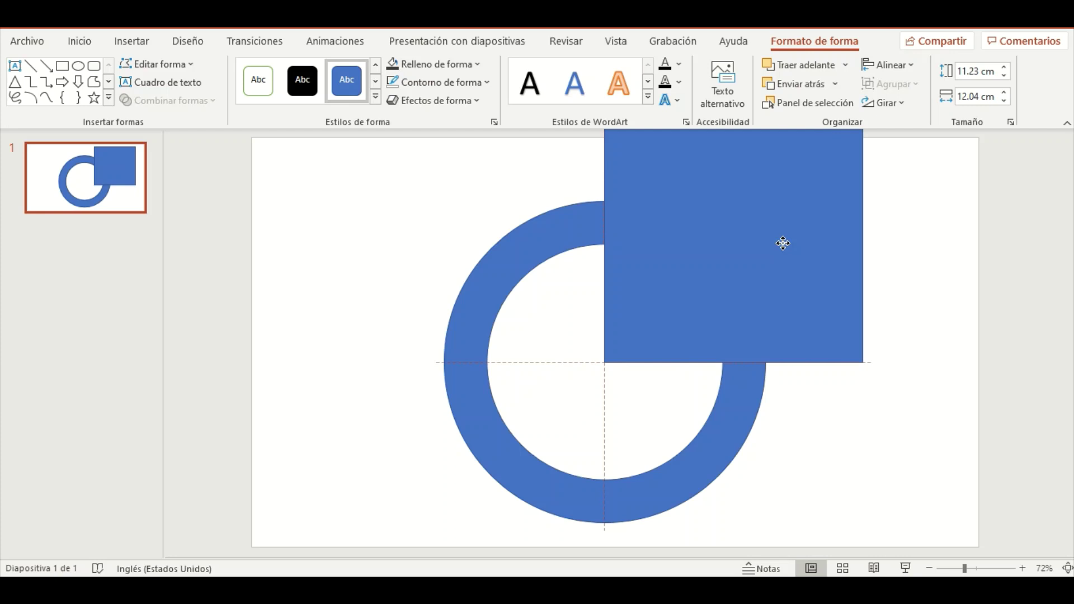
drag(783, 243, 783, 244)
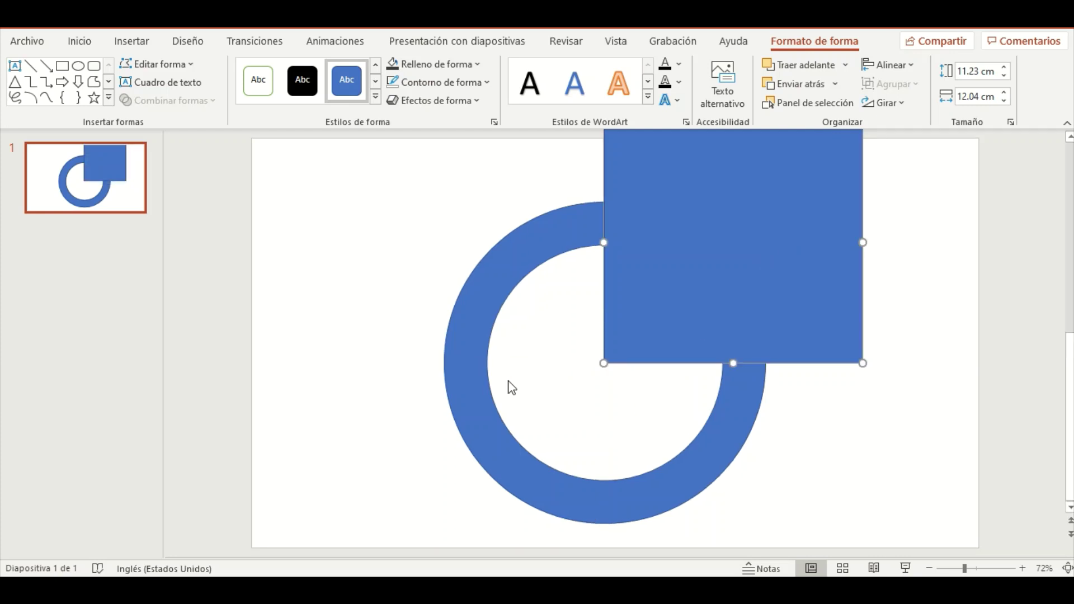
Fragment the ring and rectangle together and pull the notched rectangle piece to the right
shift+click(494, 289)
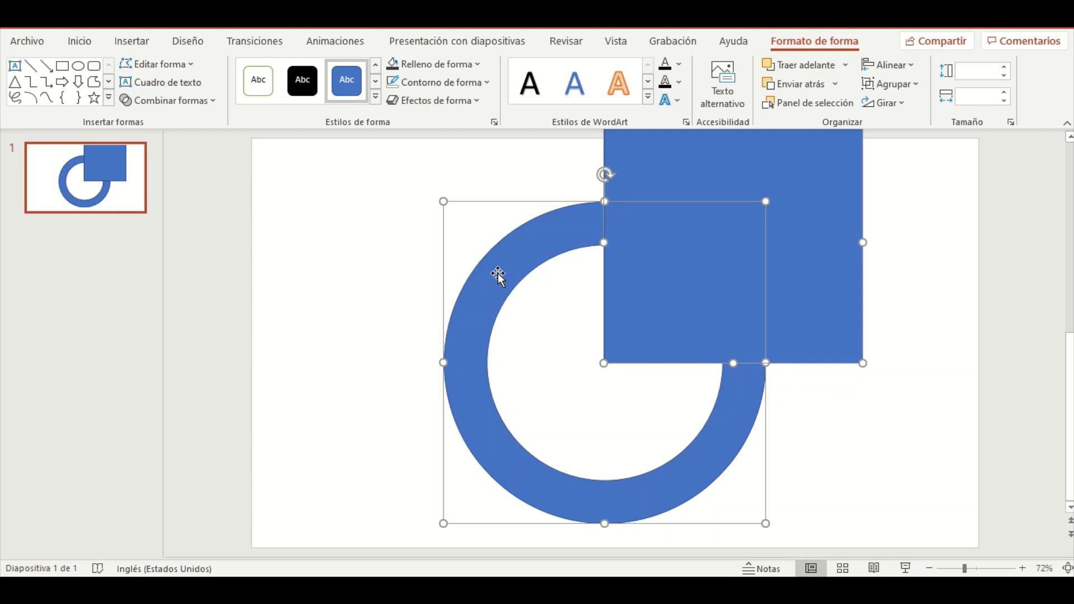
click(186, 101)
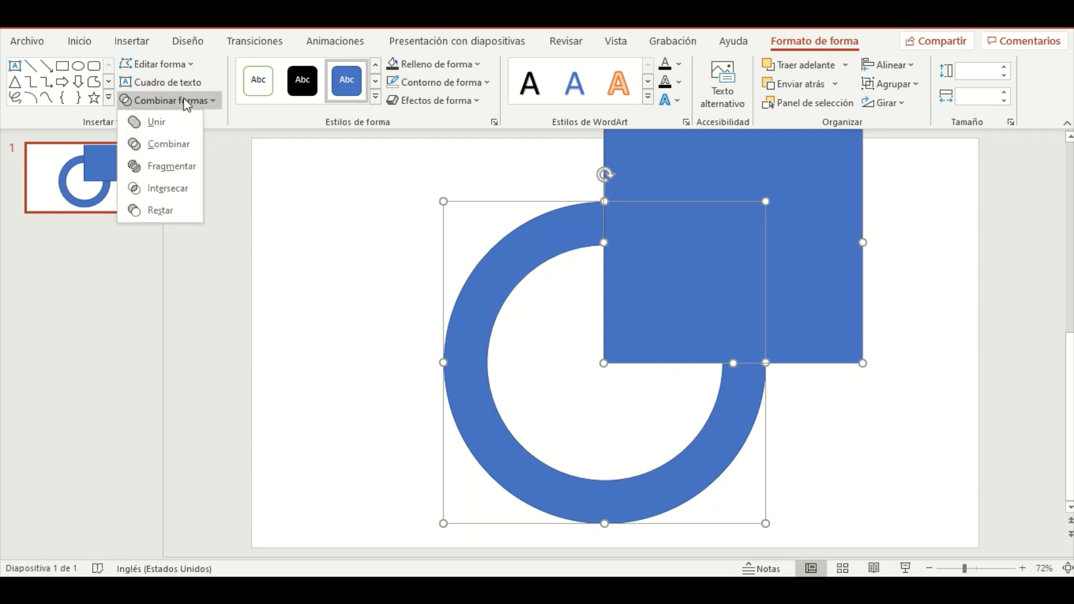
click(159, 163)
click(239, 274)
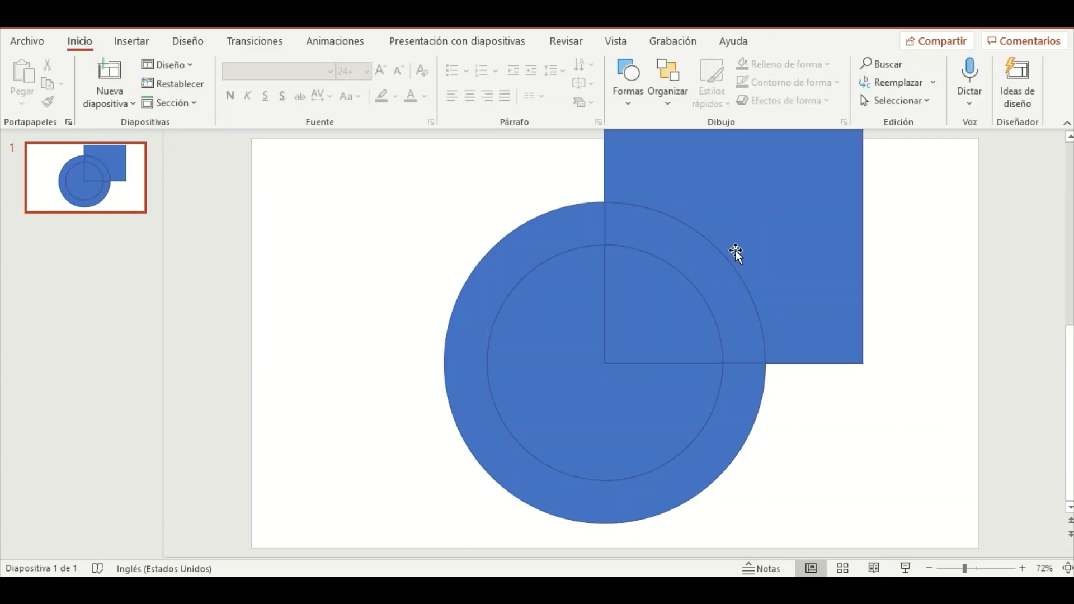
drag(737, 254, 917, 277)
Pile the quarter-pie, arc and three-quarter disc fragments on the right, keeping the three-quarter ring at left
click(611, 402)
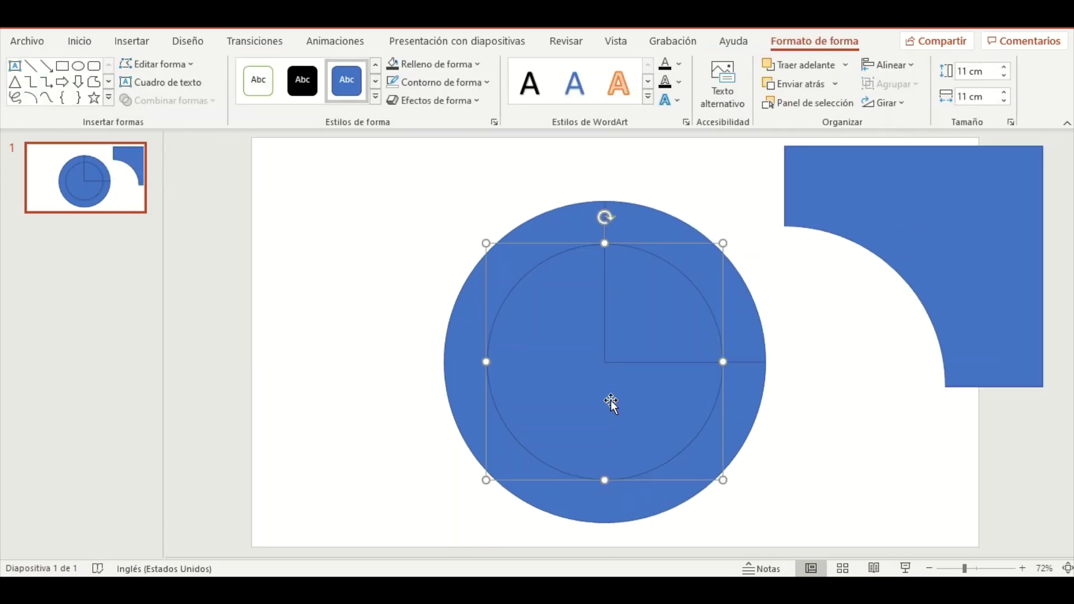
drag(611, 401, 332, 381)
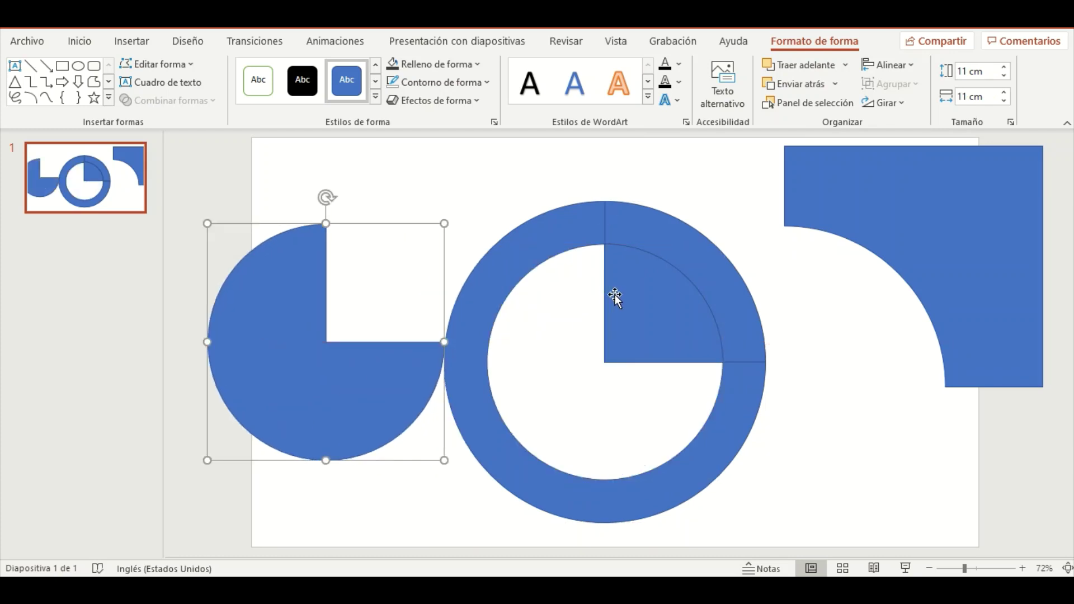
drag(615, 297, 567, 334)
mouse_move(695, 263)
mouse_down()
mouse_move(870, 288)
mouse_move(866, 280)
mouse_up()
mouse_move(585, 357)
mouse_down()
mouse_move(784, 362)
mouse_move(866, 335)
mouse_up()
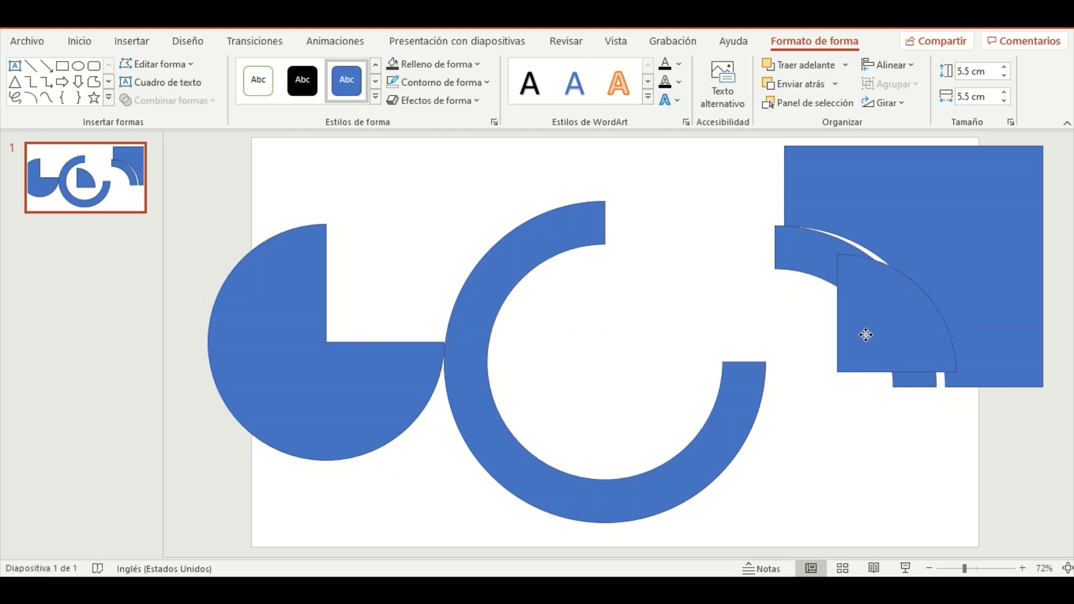
drag(367, 408, 966, 428)
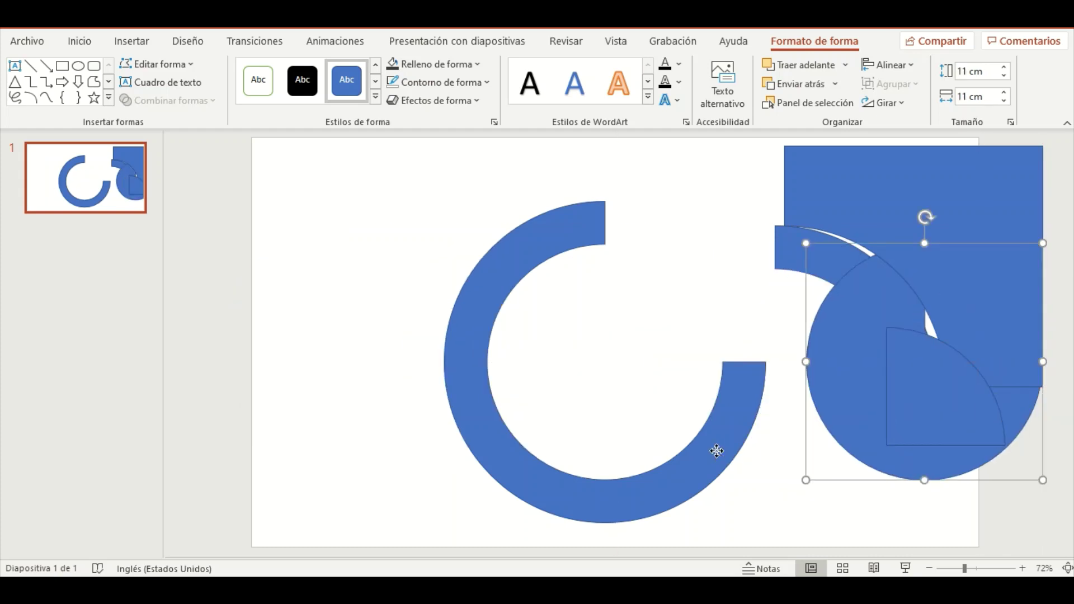
drag(717, 451, 594, 417)
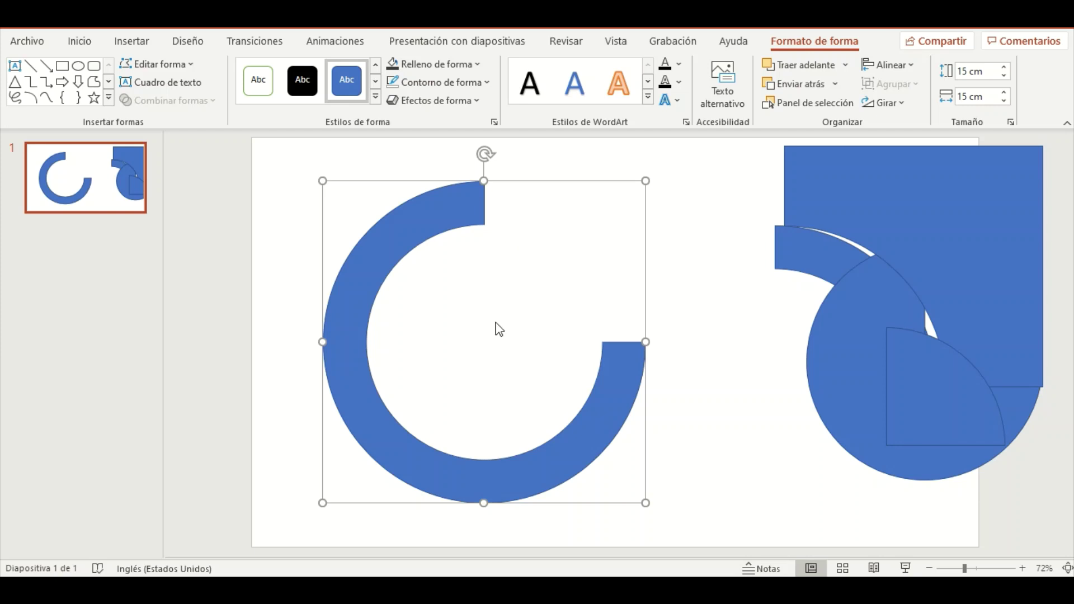
drag(618, 390, 649, 390)
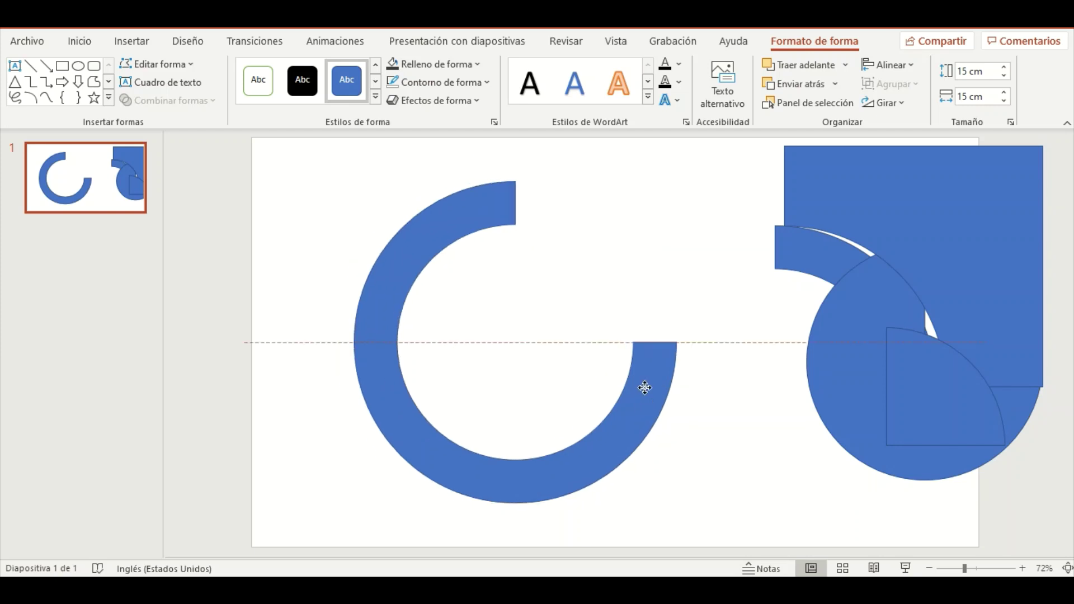
Duplicate slide 1 and delete the large blue rectangle and leftover arc from the copy
right_click(115, 197)
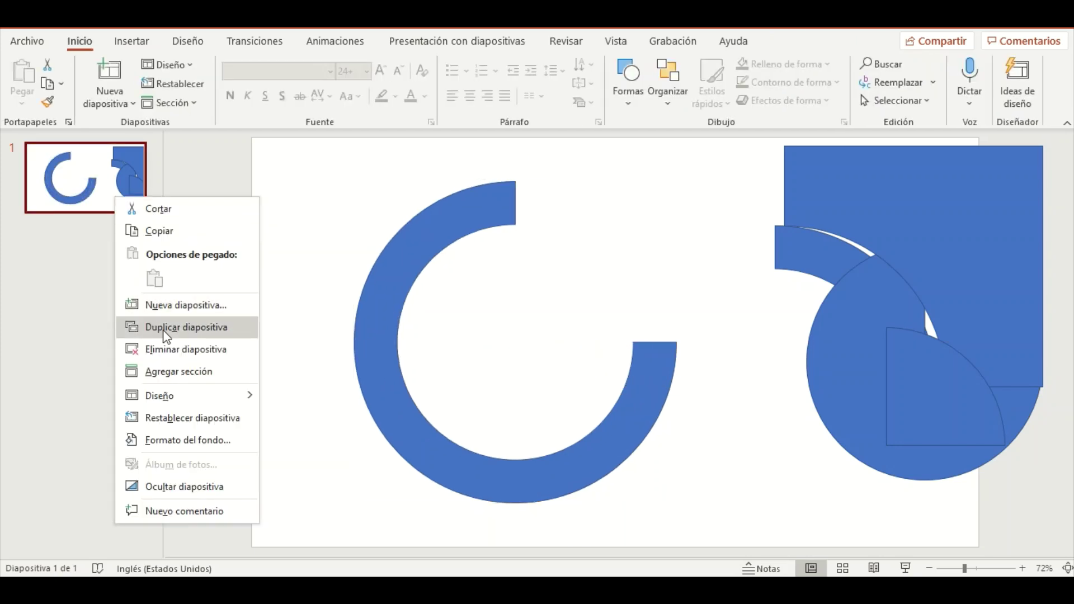
click(166, 327)
drag(825, 190, 803, 202)
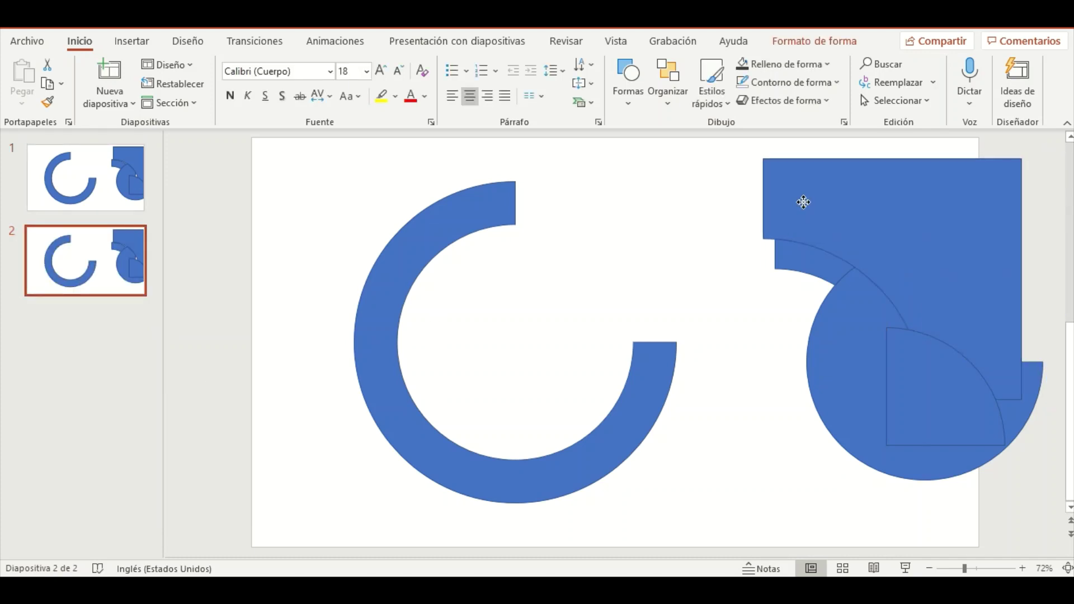
key(Delete)
click(804, 246)
key(Delete)
Delete the big circle and quarter-pie, then move the ring toward the slide centre
click(856, 324)
key(Delete)
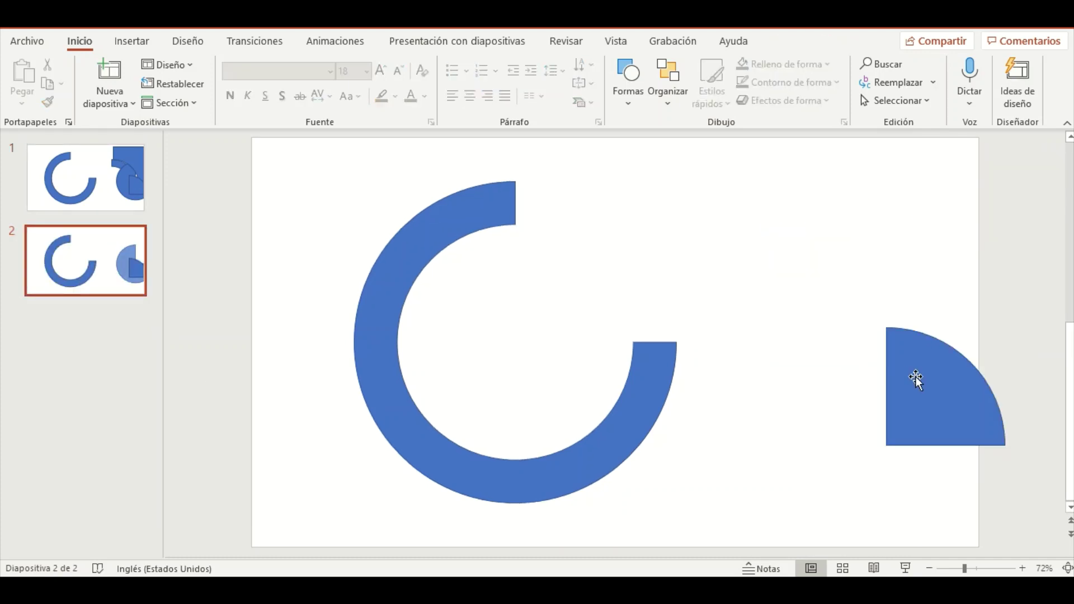
click(916, 379)
key(Delete)
mouse_move(621, 434)
mouse_down()
mouse_move(694, 436)
mouse_move(643, 448)
mouse_up()
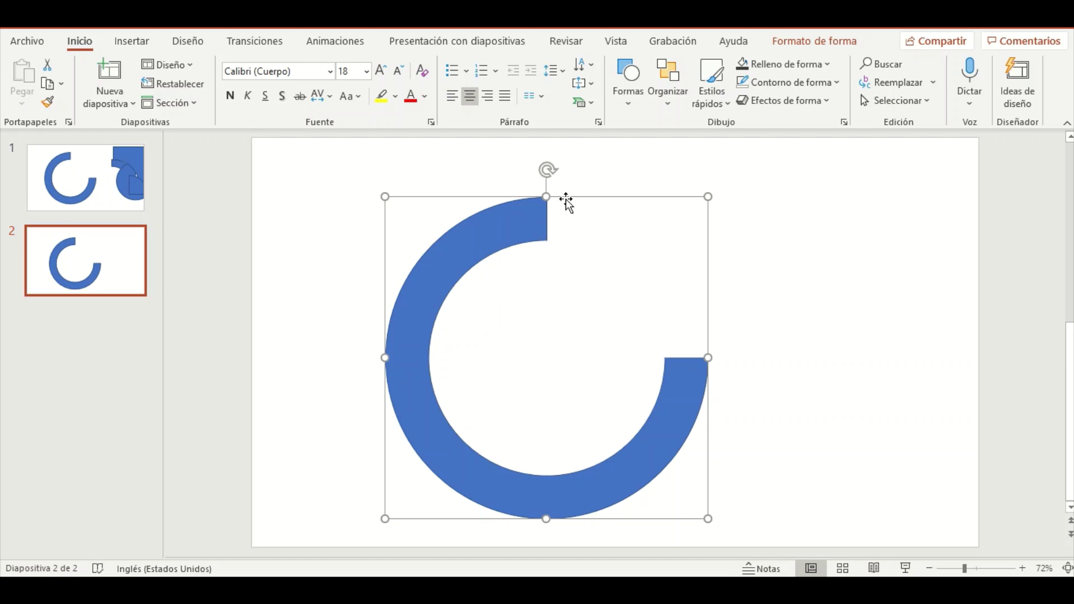
click(834, 259)
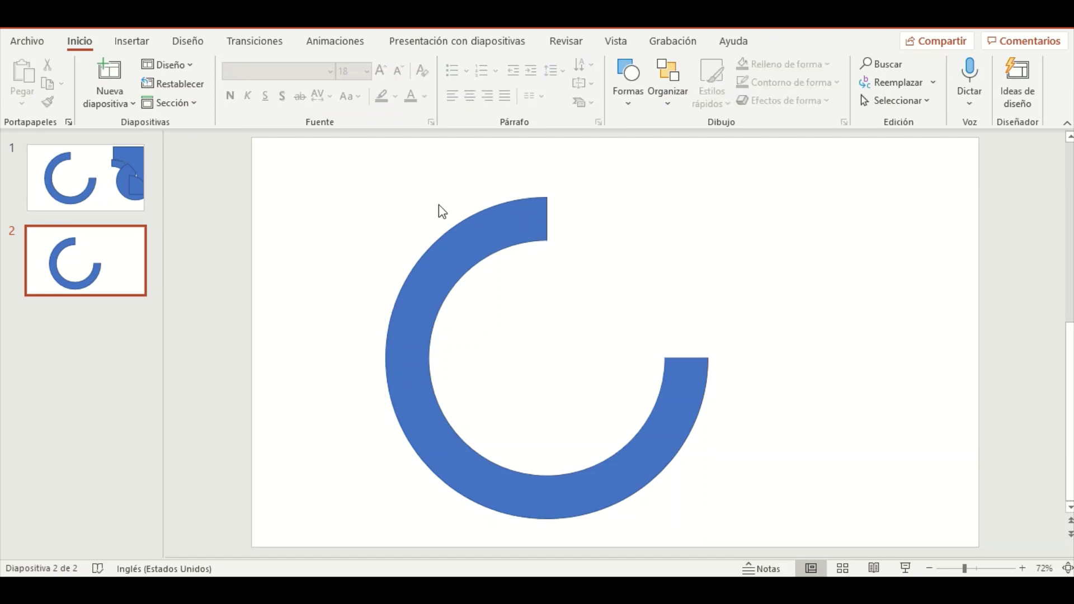
Draw a triangle shape to the upper right of the ring
click(132, 41)
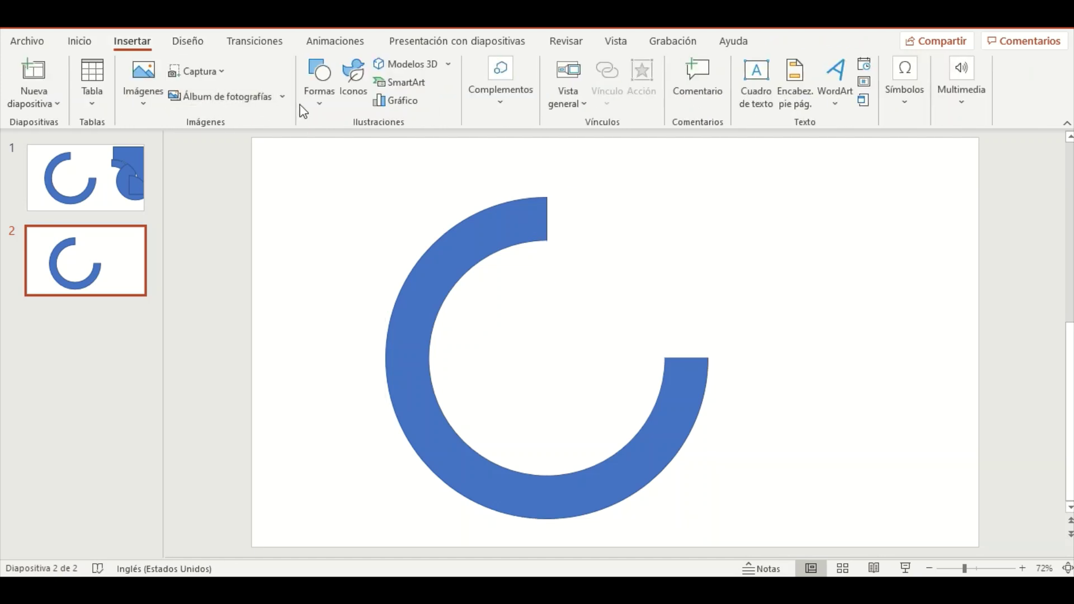
click(317, 83)
click(406, 146)
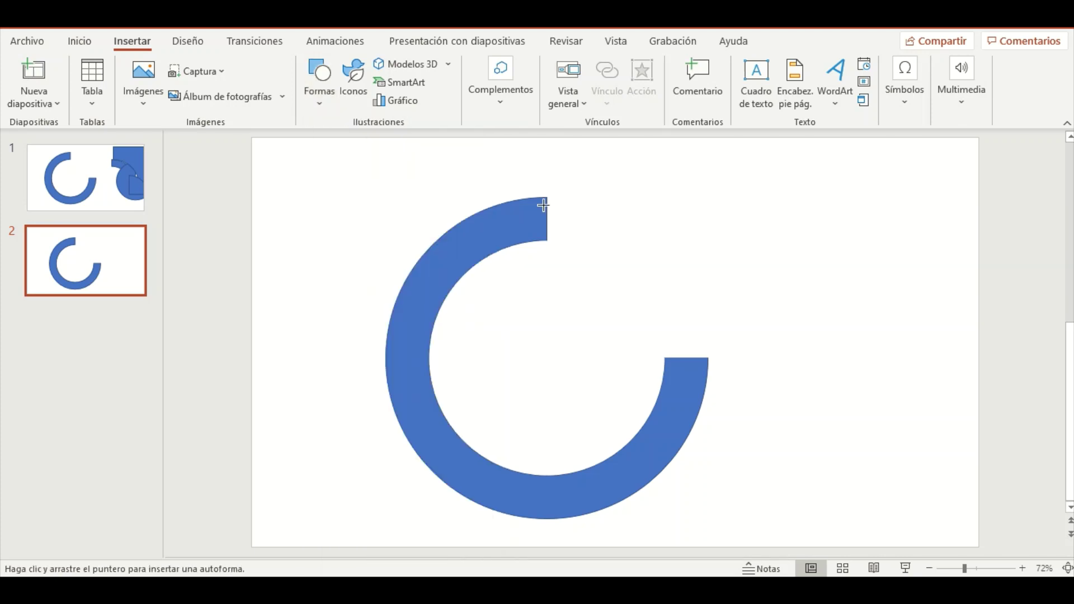
drag(689, 194, 805, 296)
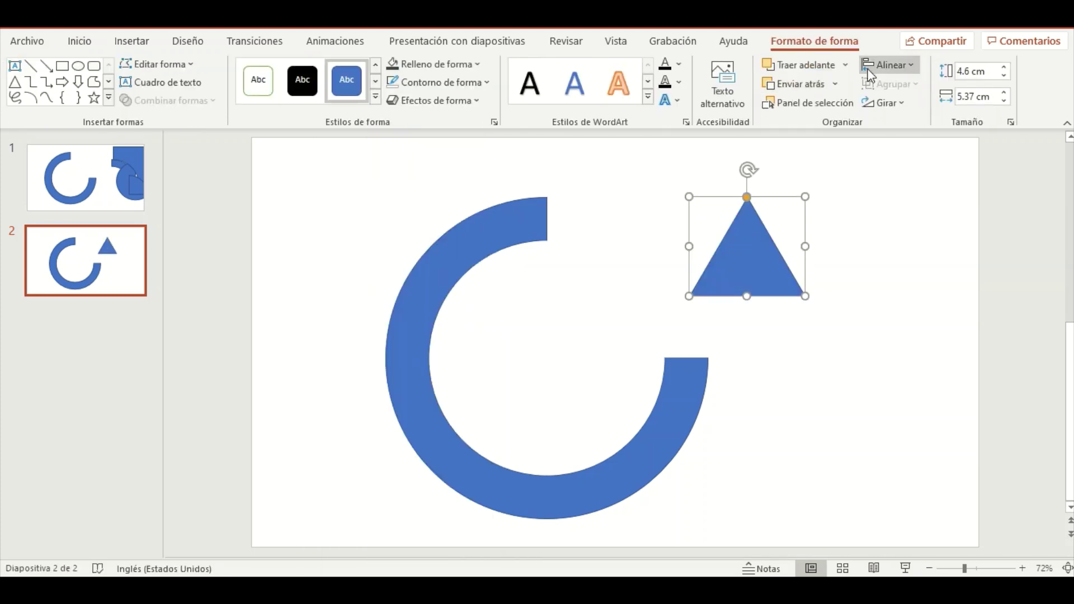
Resize the triangle to 4 cm by 4 cm
click(951, 72)
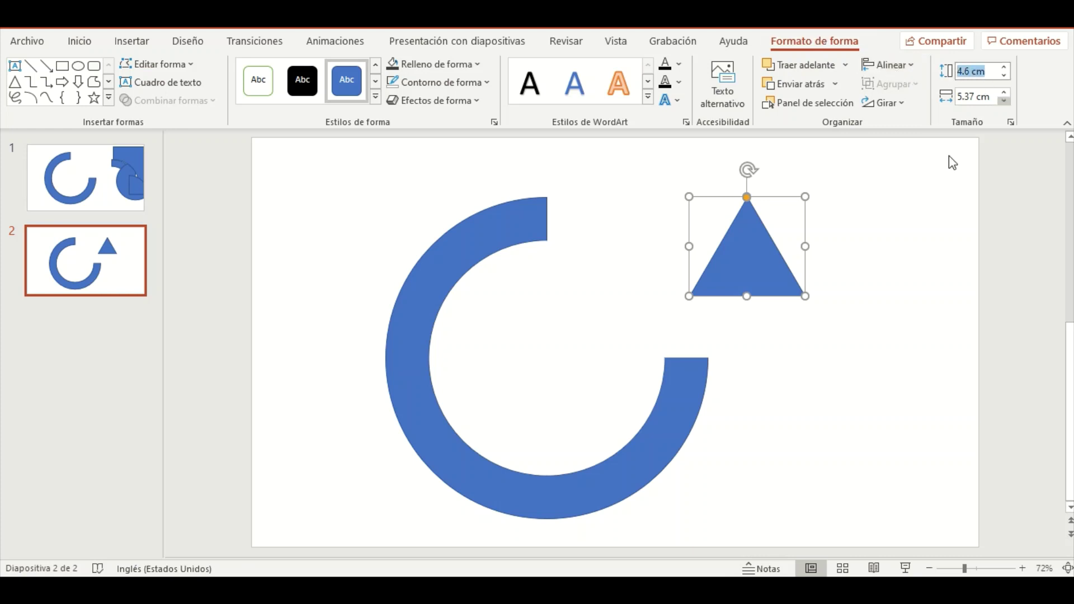
text(4)
key(Tab)
text(4)
key(Return)
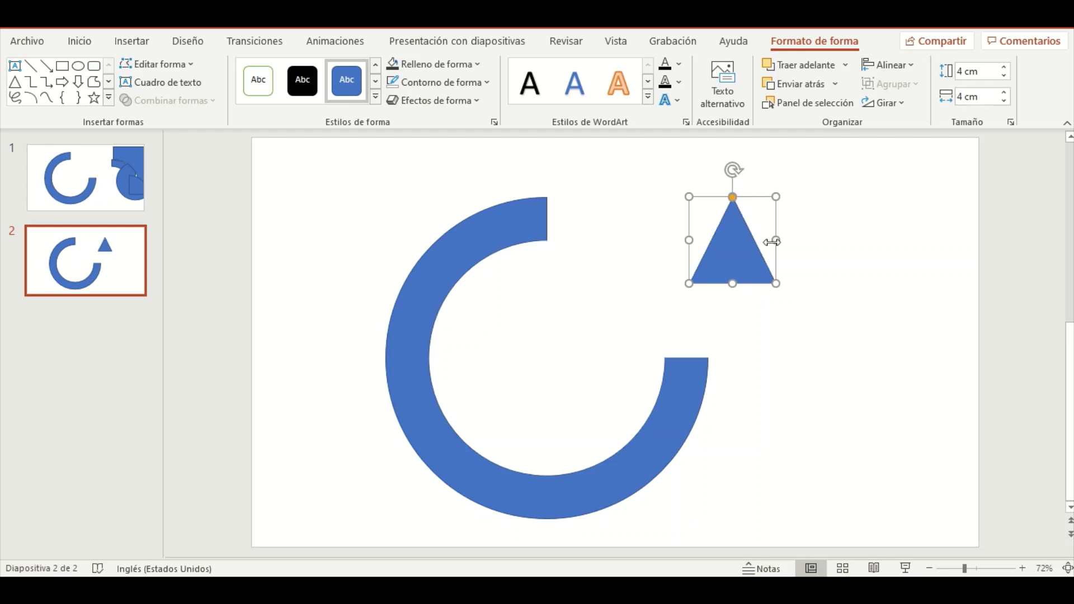
Rotate the triangle 90° right and fit it onto the ring's top end
drag(723, 256, 592, 235)
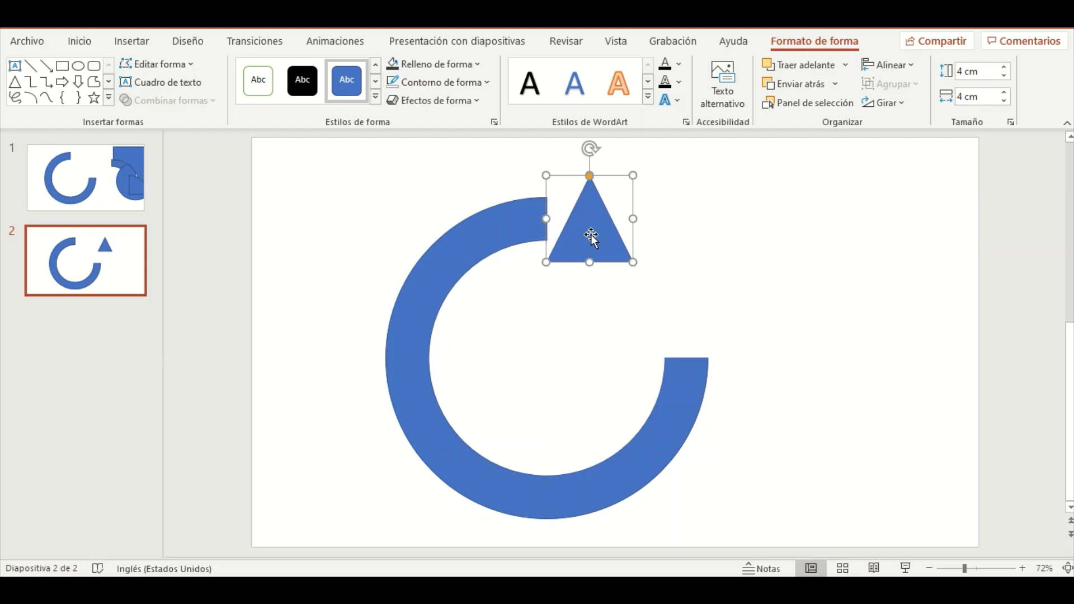
click(904, 103)
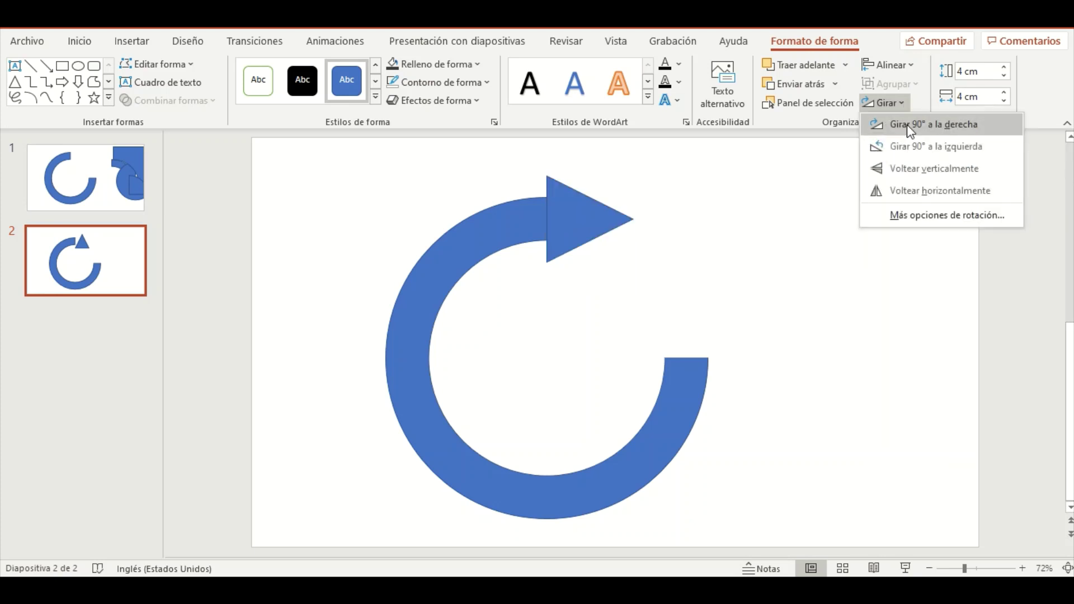
click(907, 124)
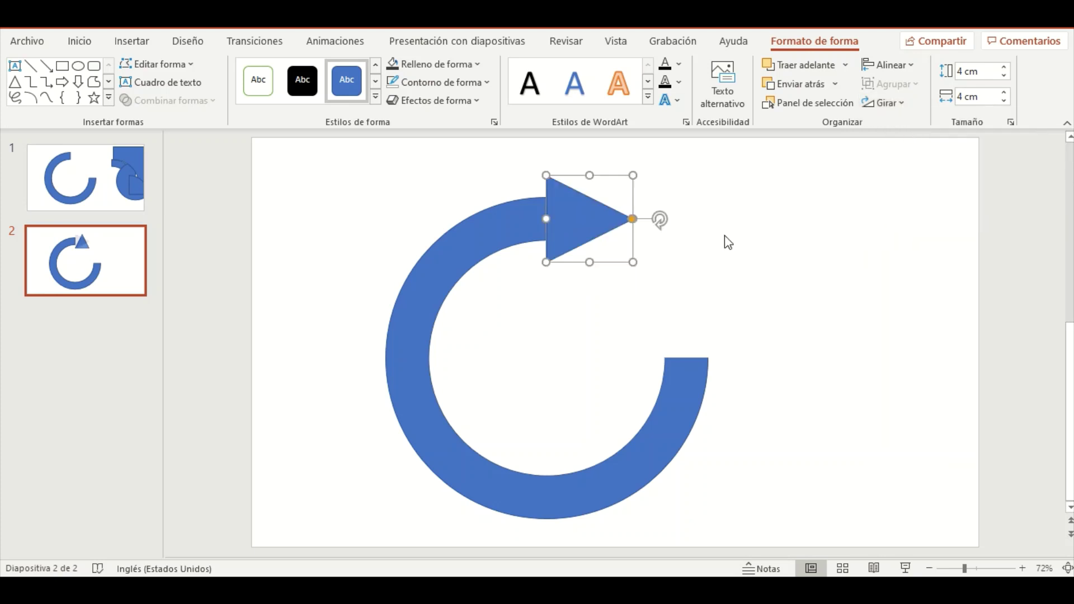
drag(586, 225, 587, 225)
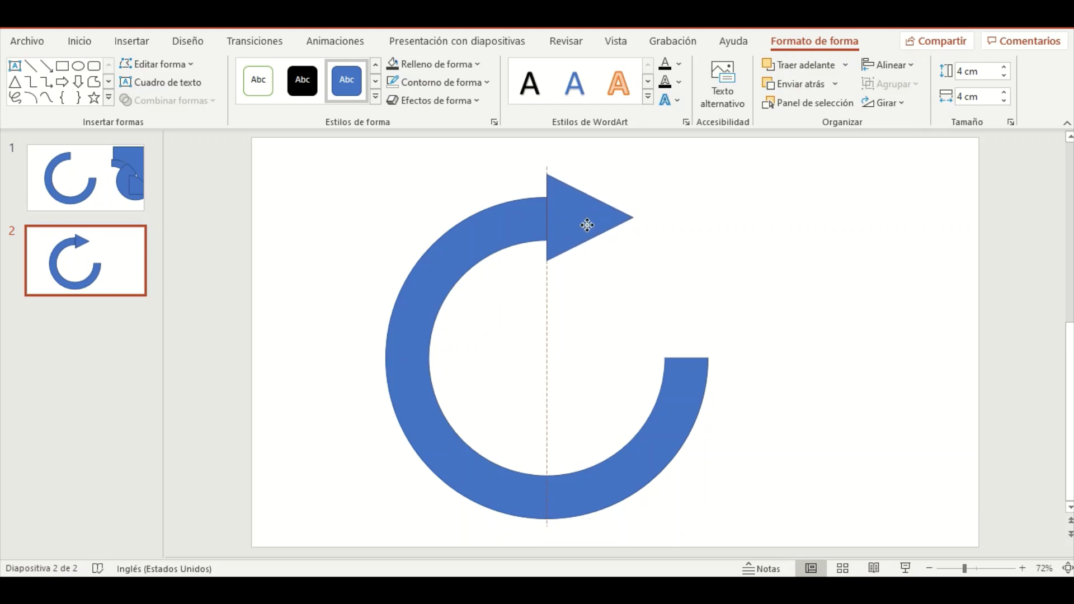
drag(590, 225, 592, 227)
click(733, 274)
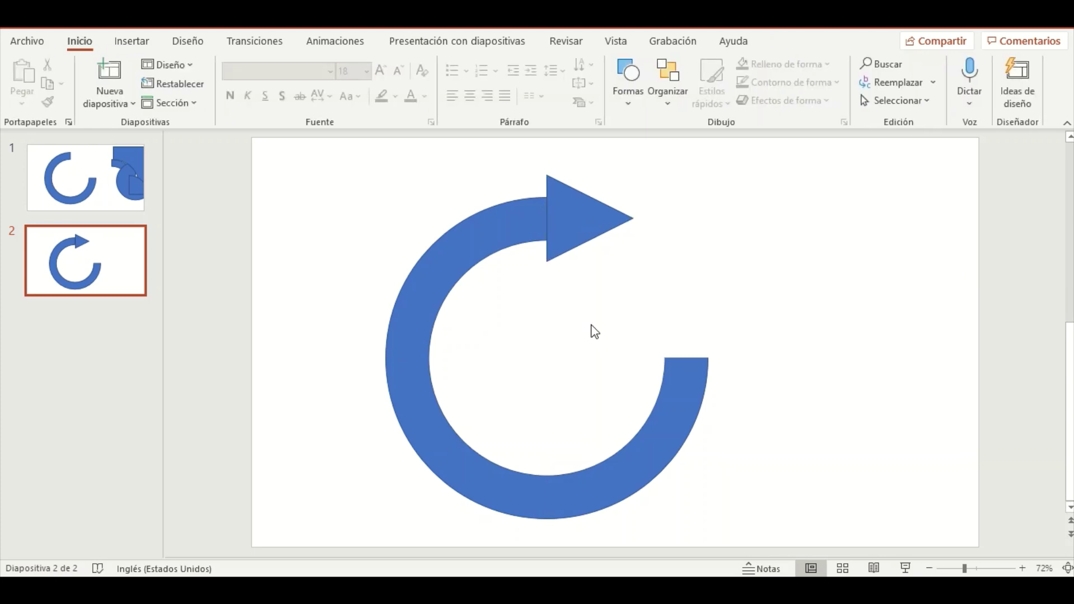
Duplicate slide 2 and shift its ring and arrowhead together to the right on slide 3
right_click(135, 283)
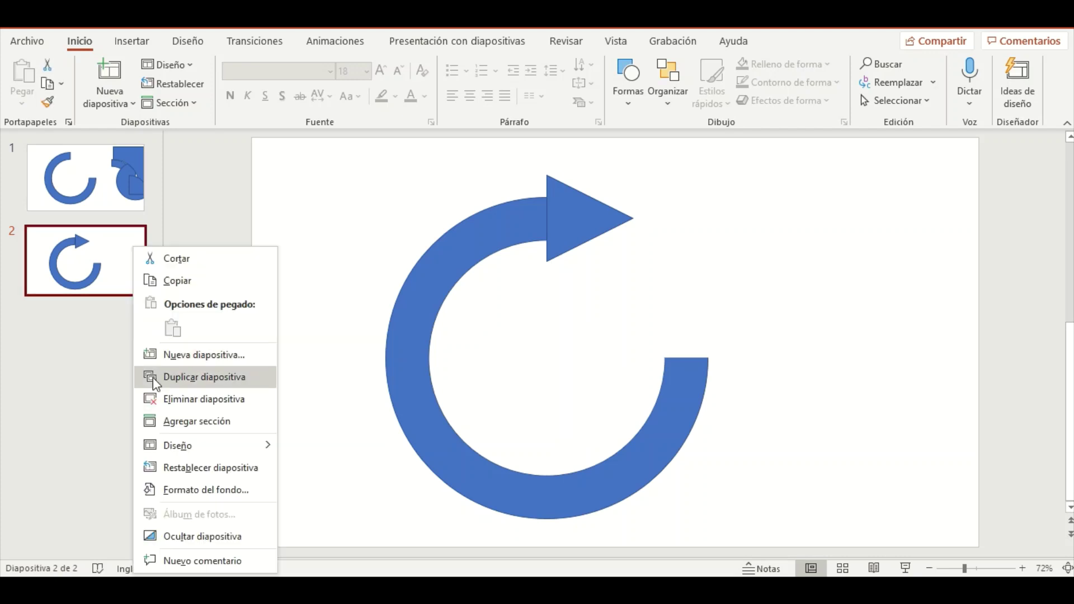
click(144, 377)
click(436, 258)
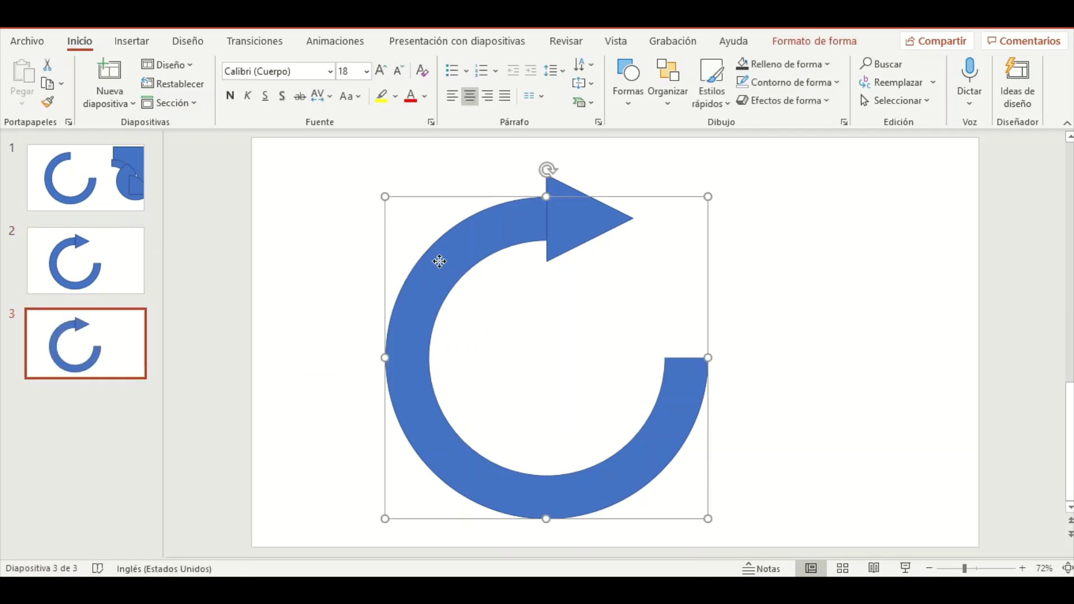
shift+click(575, 240)
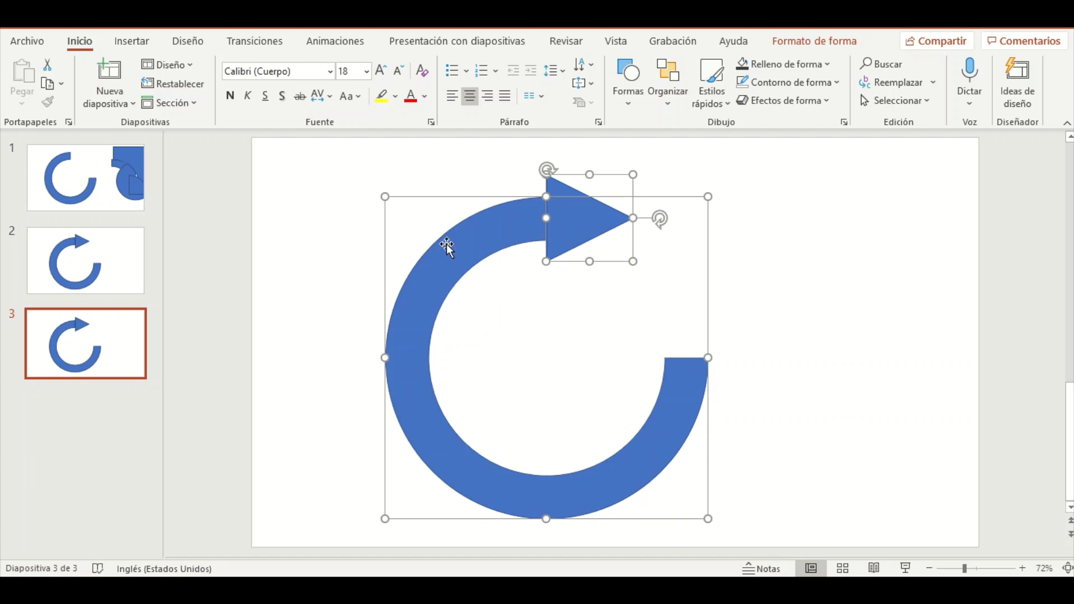
mouse_move(446, 245)
mouse_down()
mouse_move(542, 235)
mouse_move(526, 243)
mouse_up()
click(329, 290)
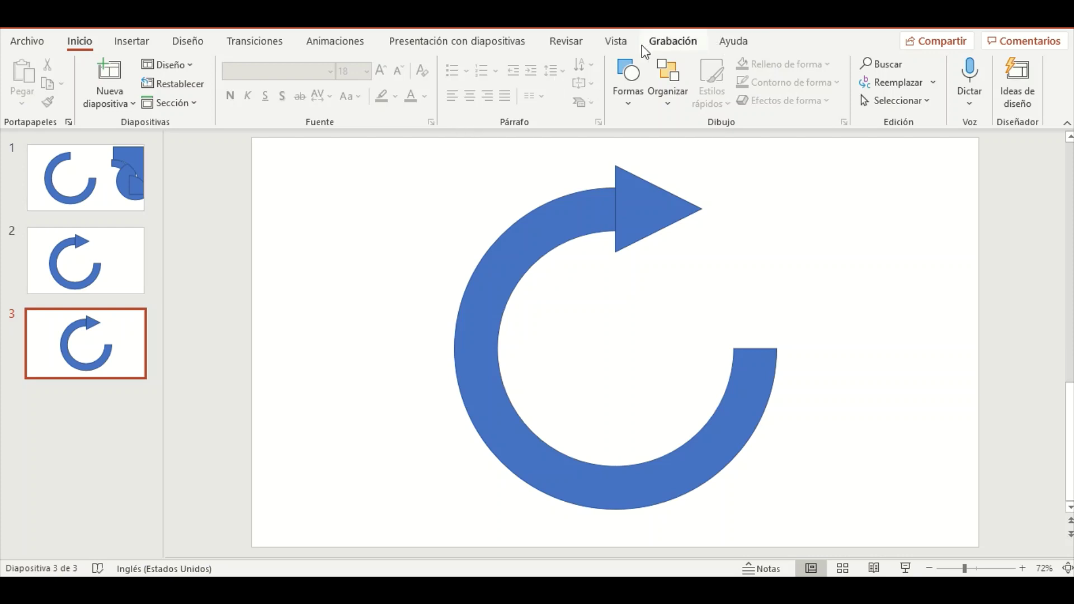
Draw a large guide rectangle and narrow it into a strip at the slide's left edge
click(137, 43)
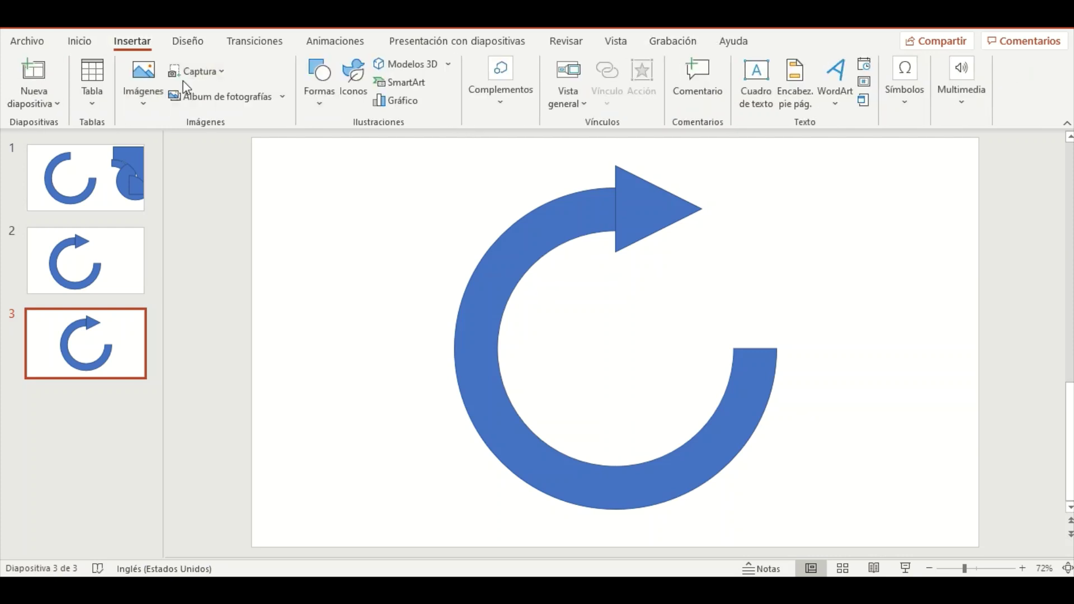
click(308, 103)
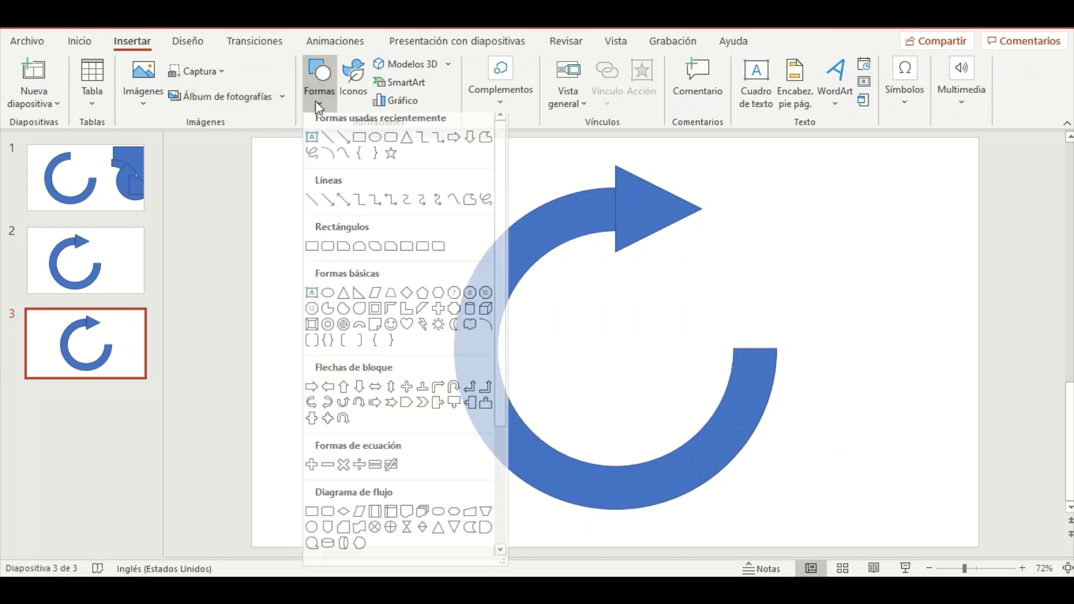
click(364, 144)
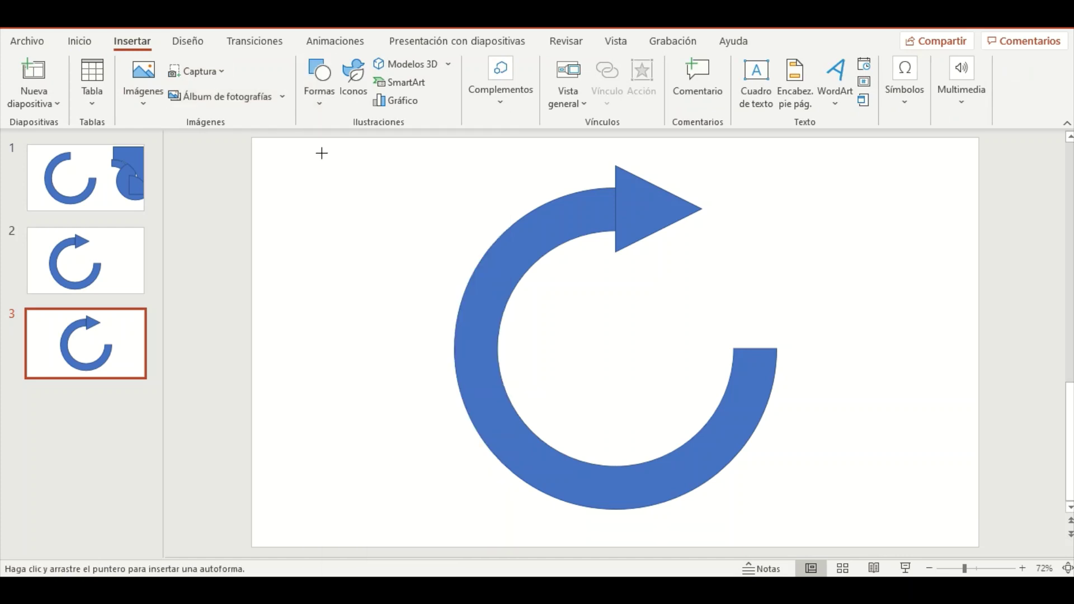
drag(322, 153, 917, 495)
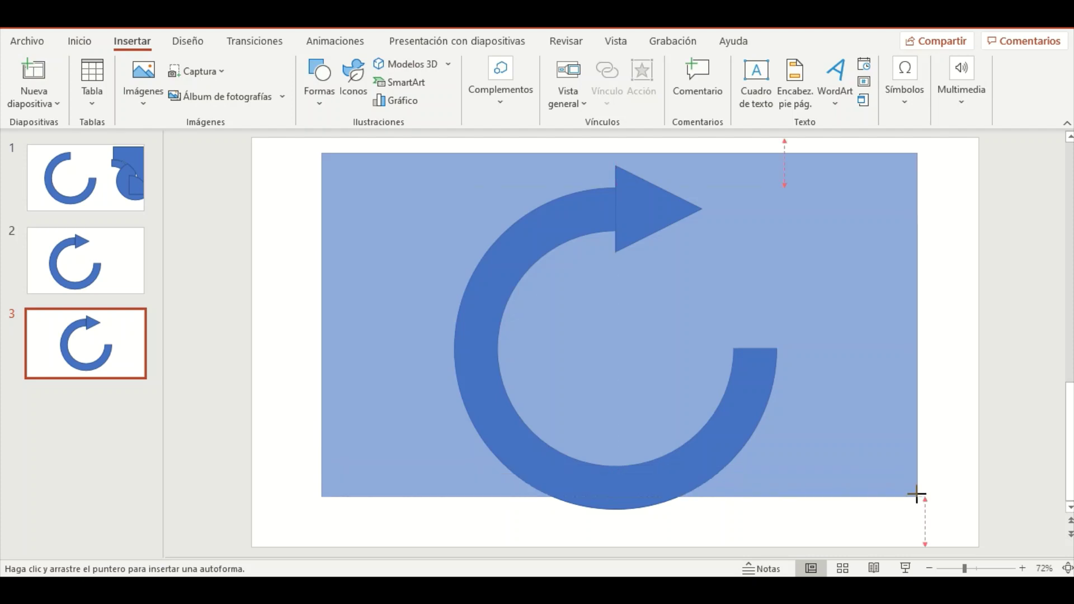
mouse_move(917, 495)
mouse_down()
mouse_move(924, 520)
mouse_move(827, 513)
mouse_move(823, 475)
mouse_move(979, 547)
mouse_up()
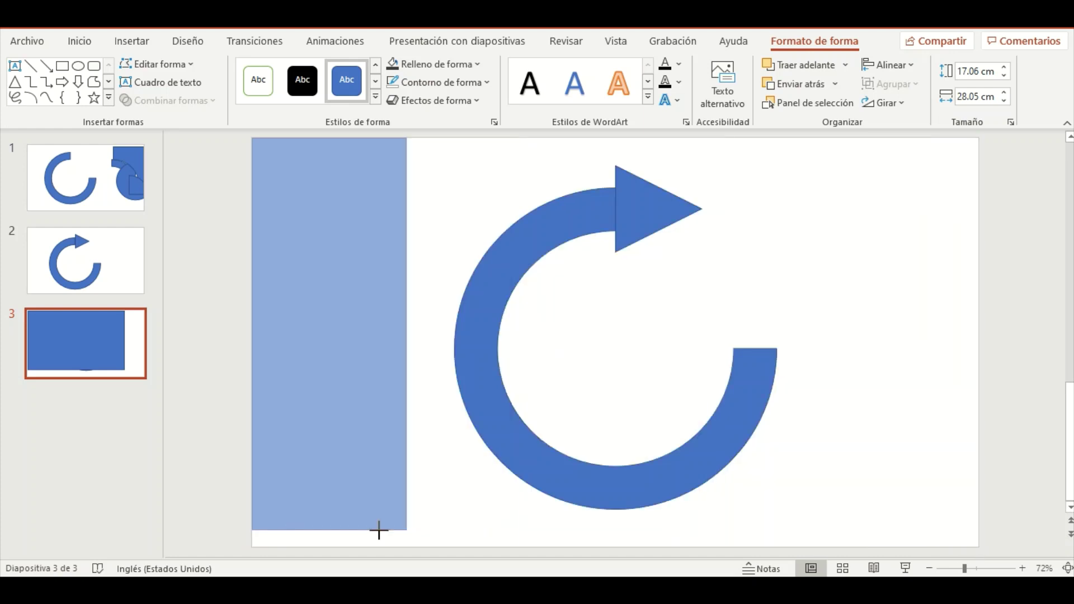
drag(979, 548, 364, 533)
Line the ring up under the arrowhead, then delete the guide strip
mouse_move(620, 502)
mouse_down()
mouse_move(601, 503)
mouse_move(621, 499)
mouse_up()
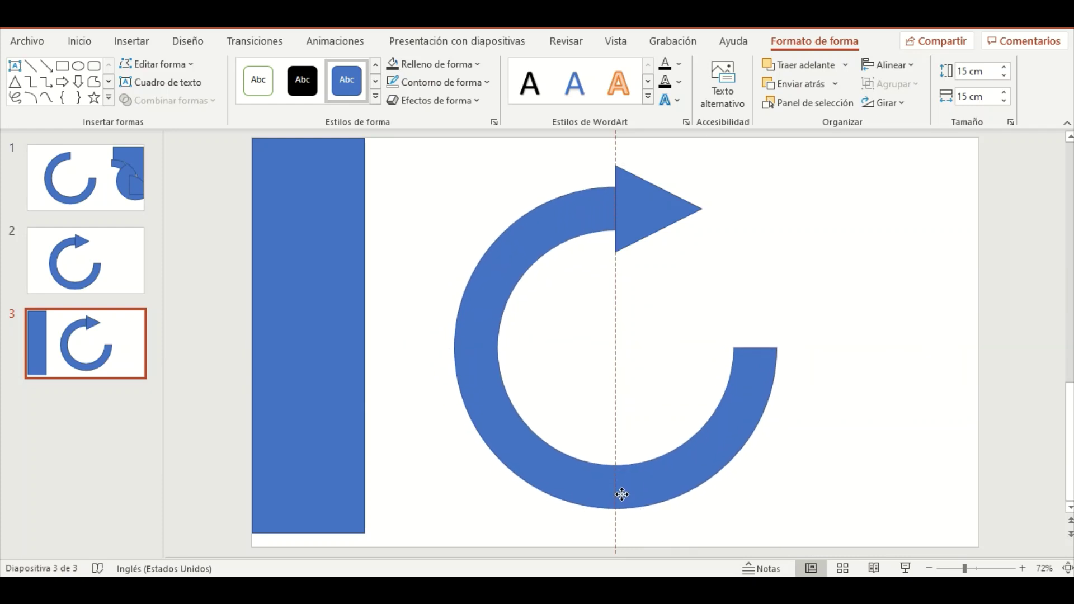
drag(622, 499, 621, 491)
drag(655, 213, 655, 212)
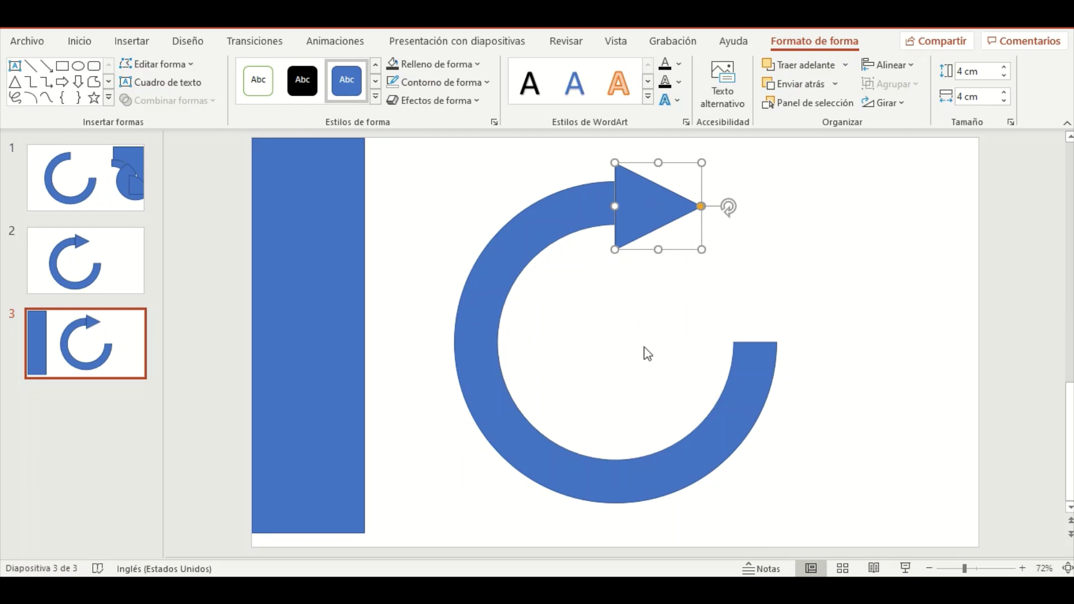
click(320, 336)
key(Delete)
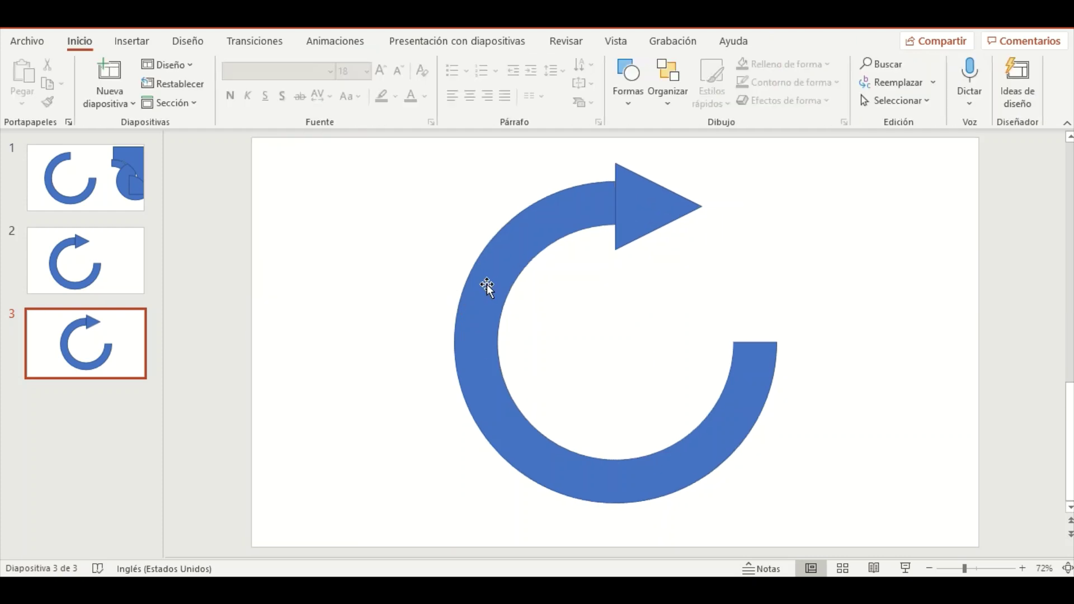
Move the ring right and up, then reseat the arrowhead on its top end
click(487, 286)
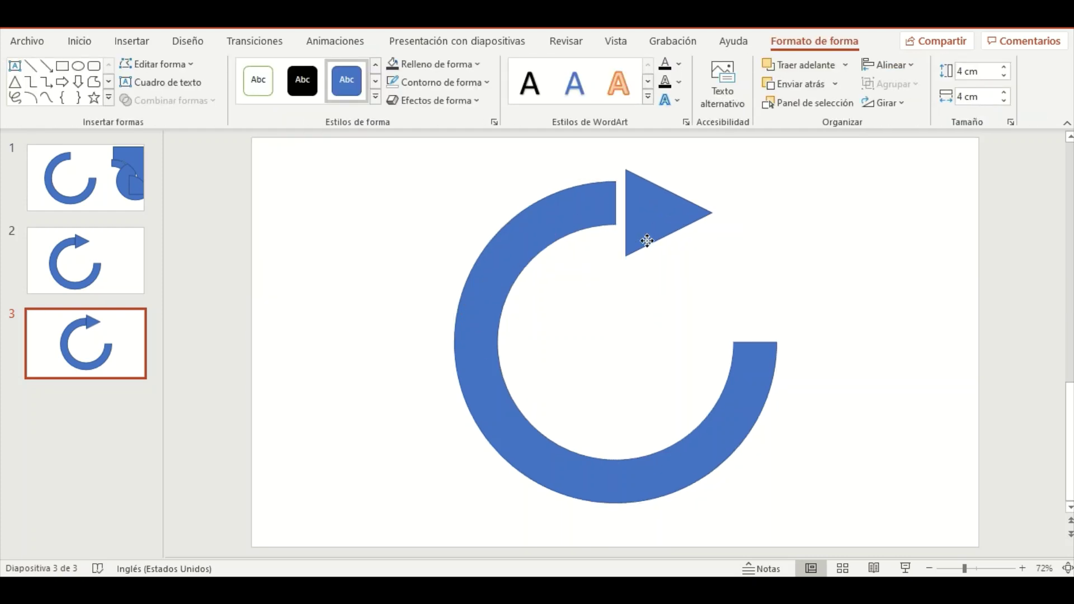
mouse_move(638, 235)
mouse_down()
mouse_move(719, 469)
mouse_move(985, 363)
mouse_up()
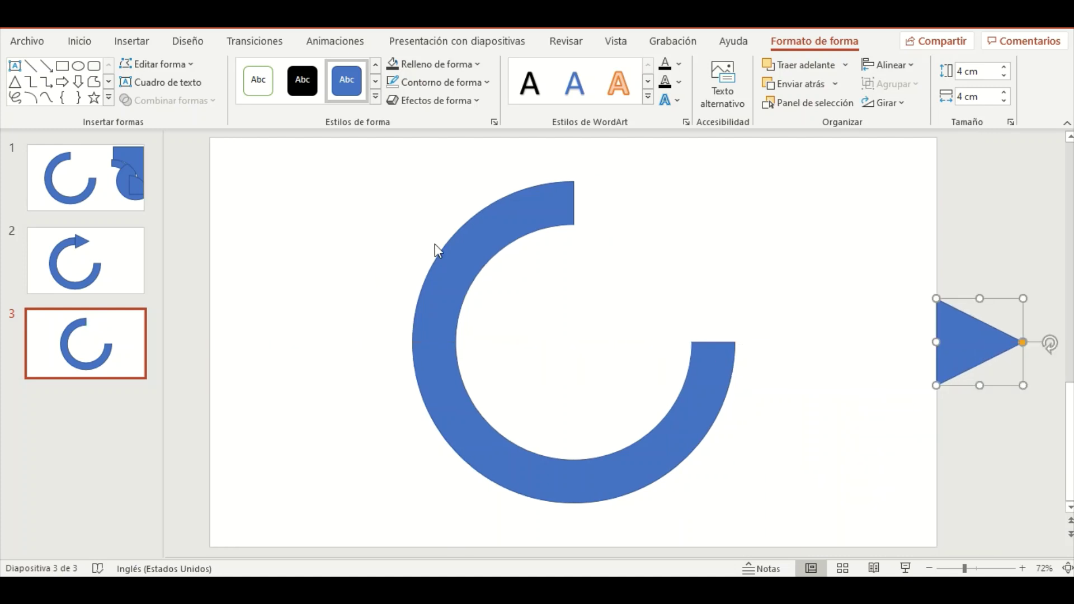
click(483, 257)
drag(483, 257, 522, 240)
drag(986, 340, 642, 222)
click(739, 263)
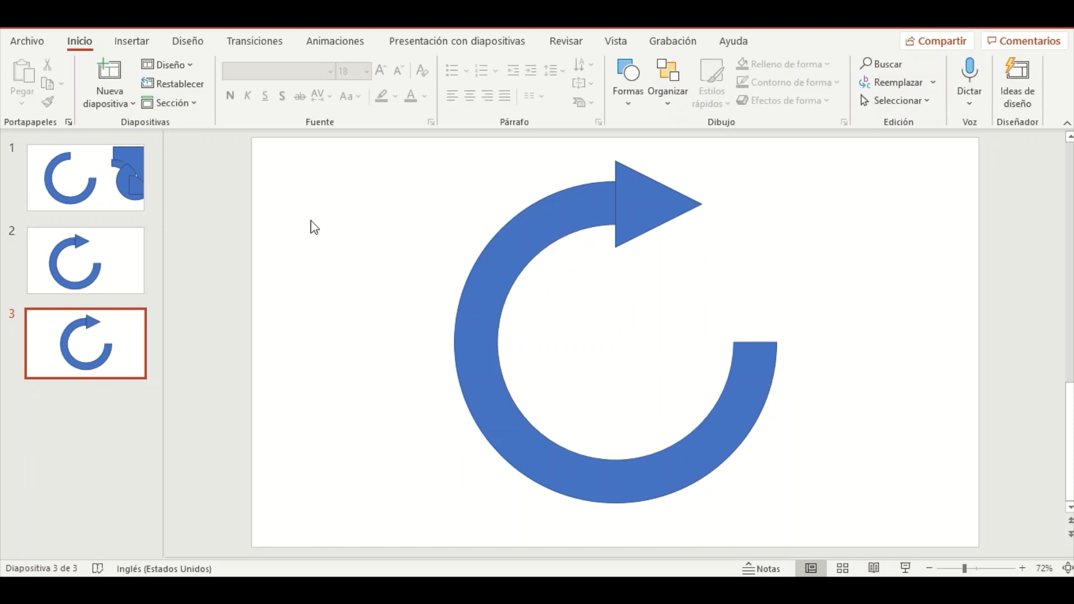
click(121, 47)
Draw a 19.05 by 33.87 cm blue rectangle covering the whole slide
click(318, 81)
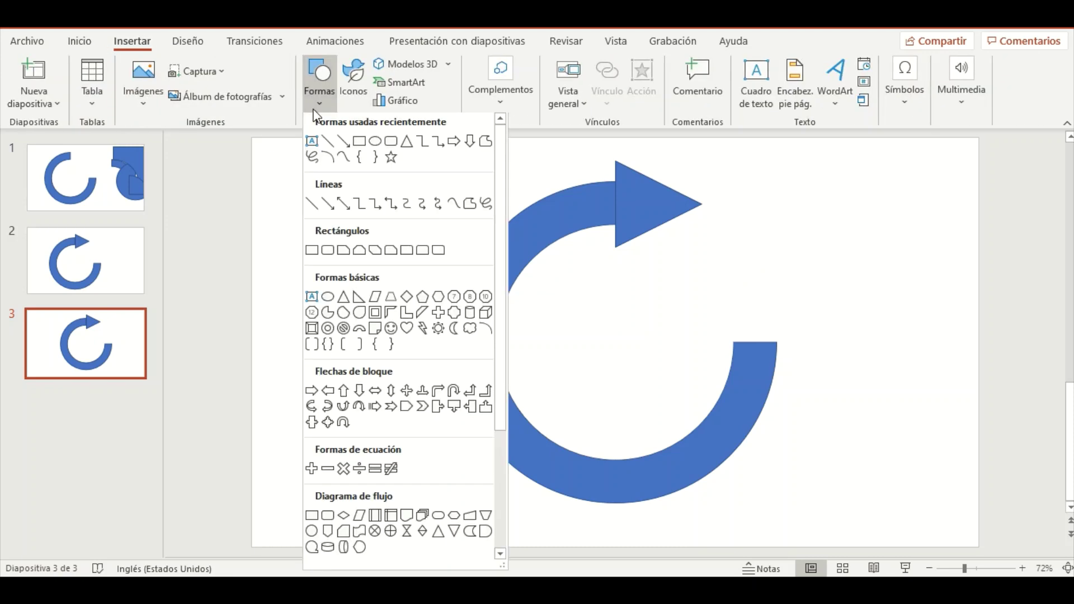
click(359, 146)
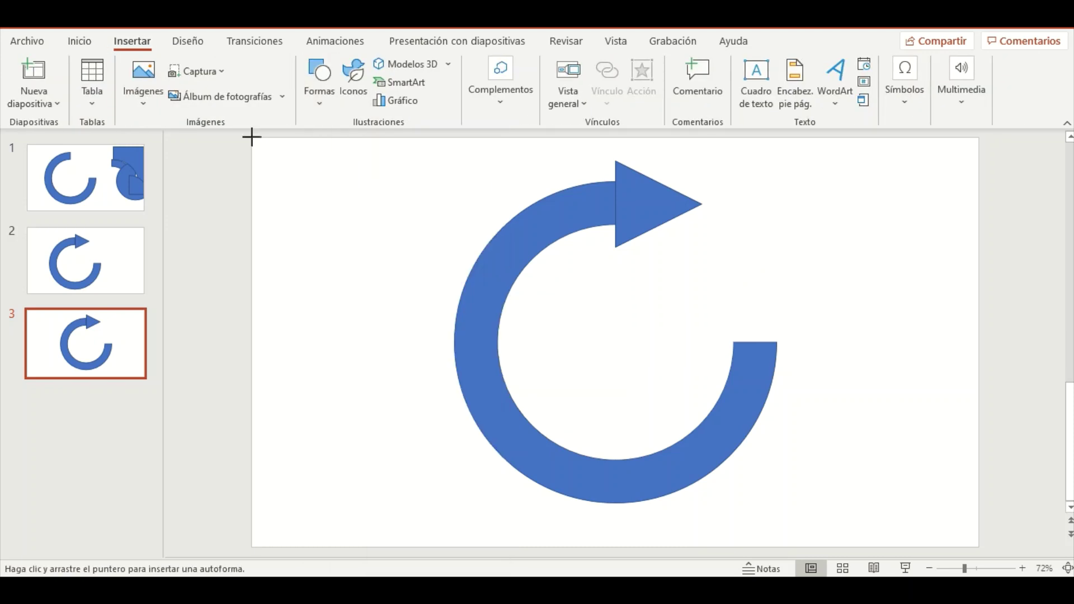
drag(252, 137, 980, 543)
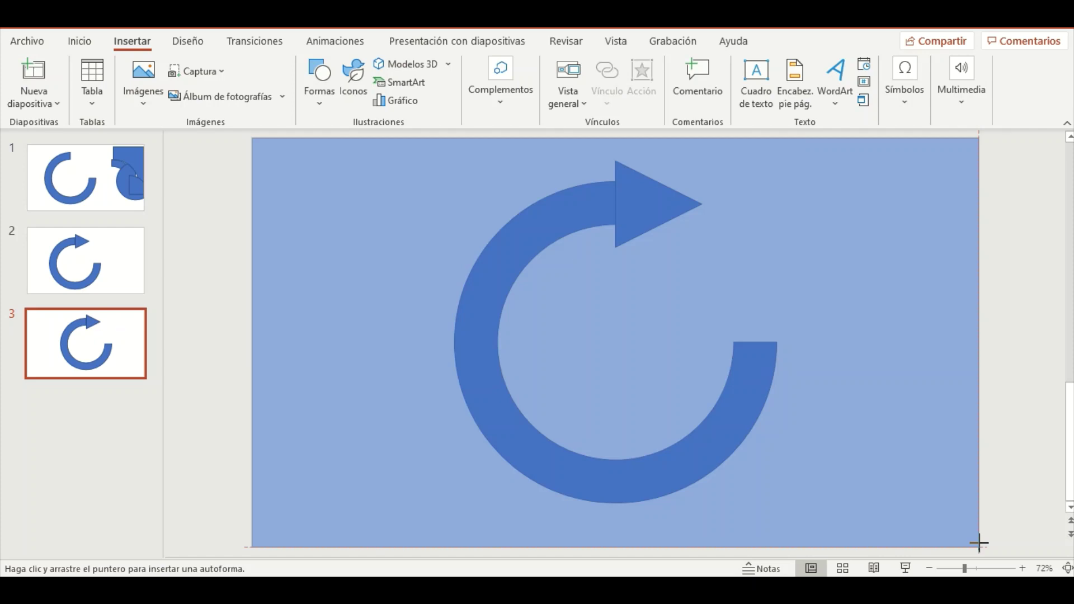
drag(980, 543, 979, 545)
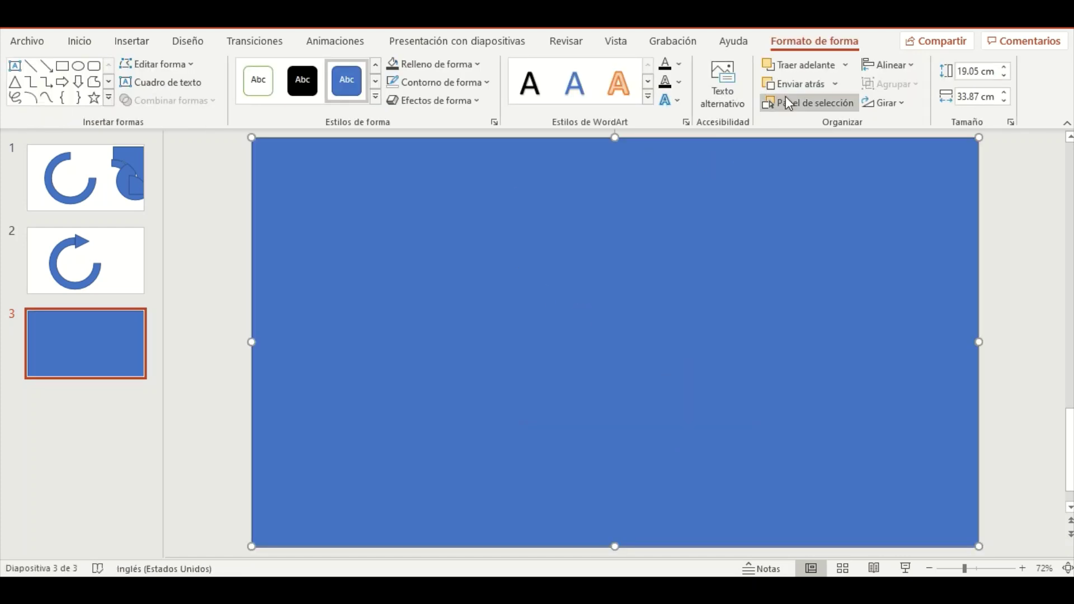
click(835, 85)
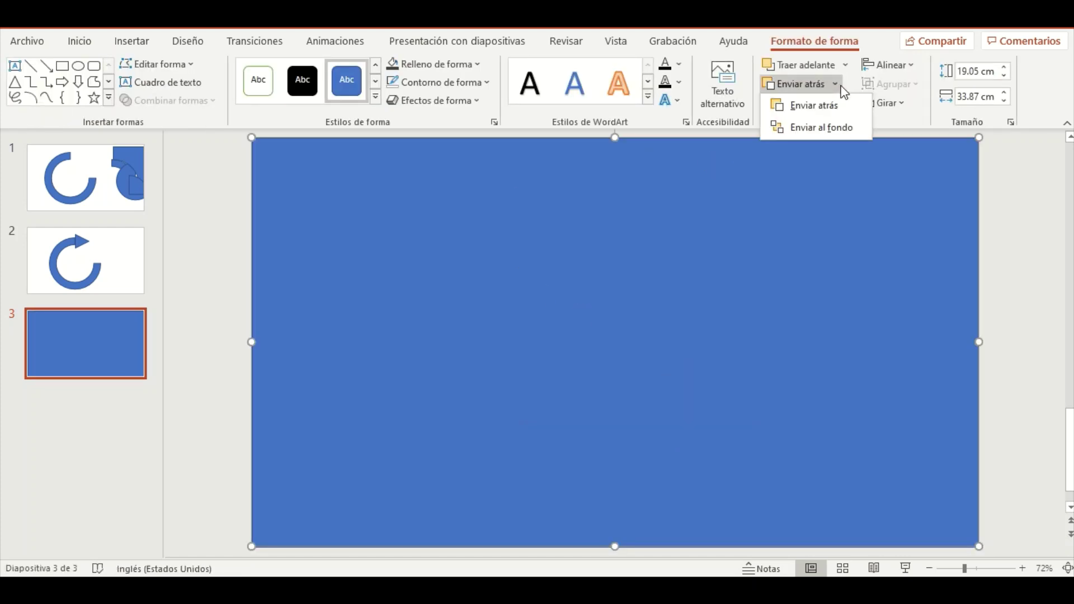
Send the rectangle to the back and select it together with the arc and arrowhead
click(833, 128)
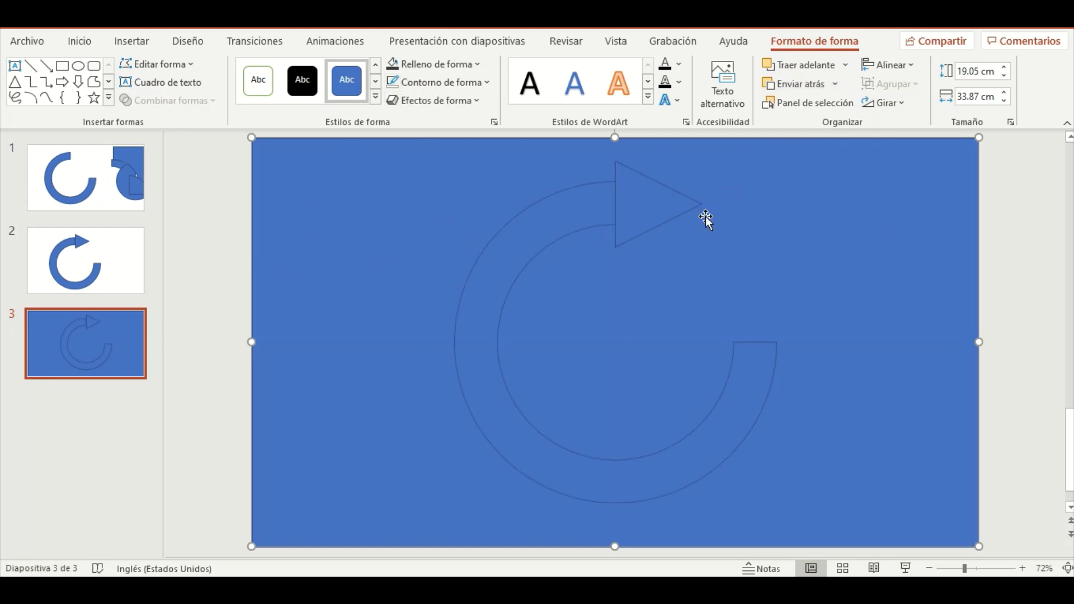
click(1007, 207)
click(888, 182)
shift+click(541, 238)
shift+click(647, 217)
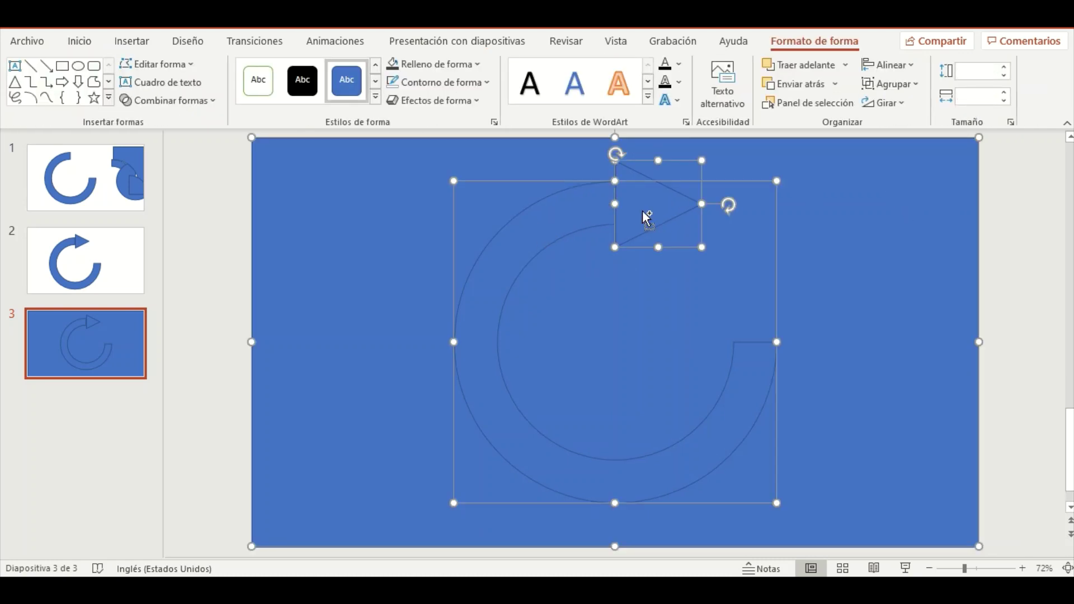
Fragment the three shapes and pull the blue ring fragment off the slide to the left
click(177, 100)
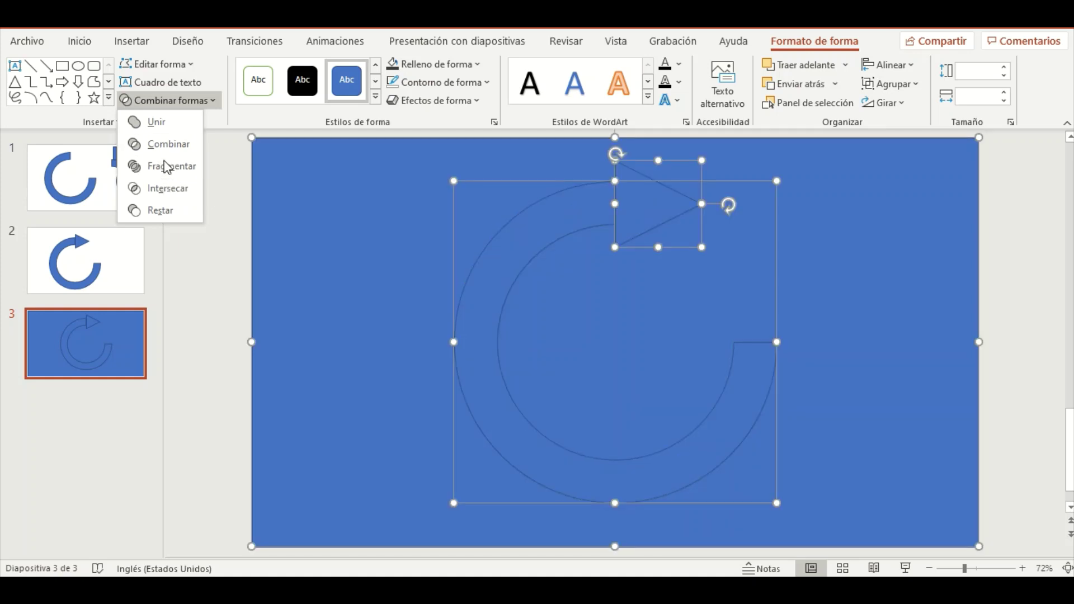
click(167, 176)
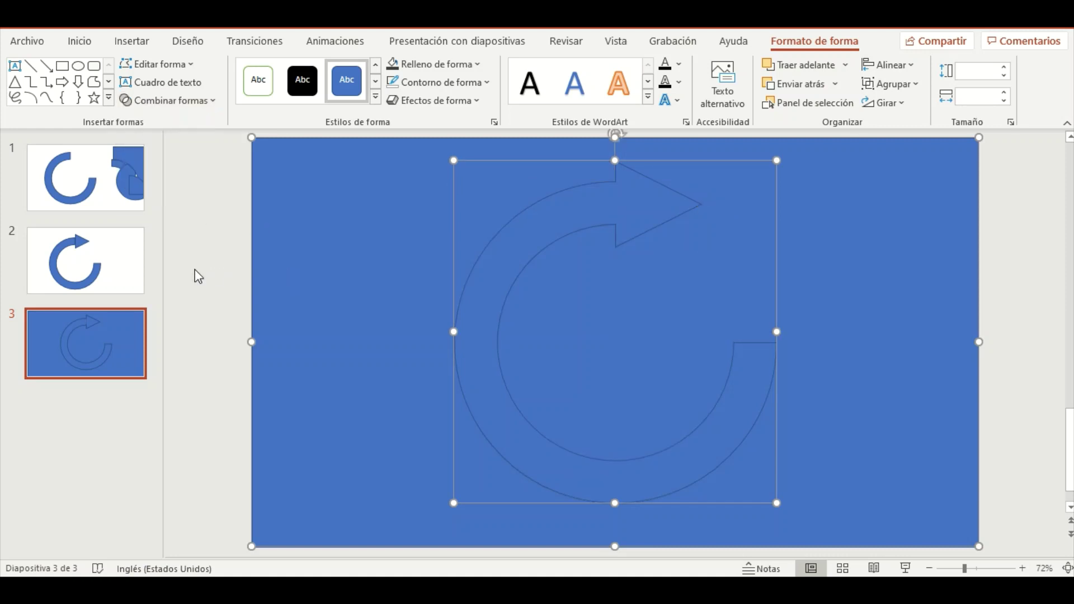
click(277, 286)
drag(574, 227, 232, 243)
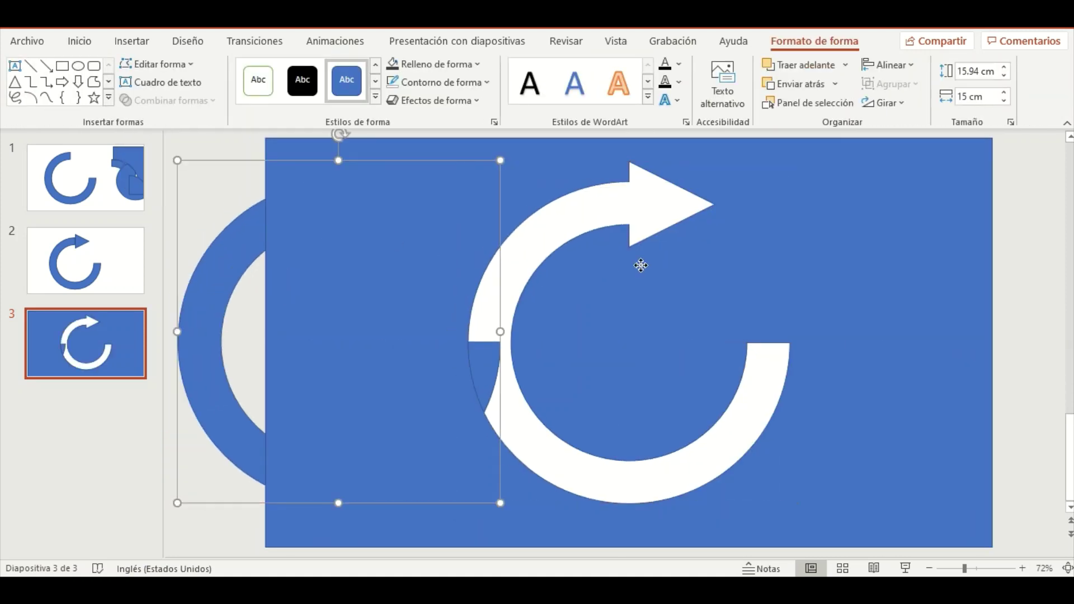
drag(640, 263, 763, 256)
drag(456, 293, 459, 276)
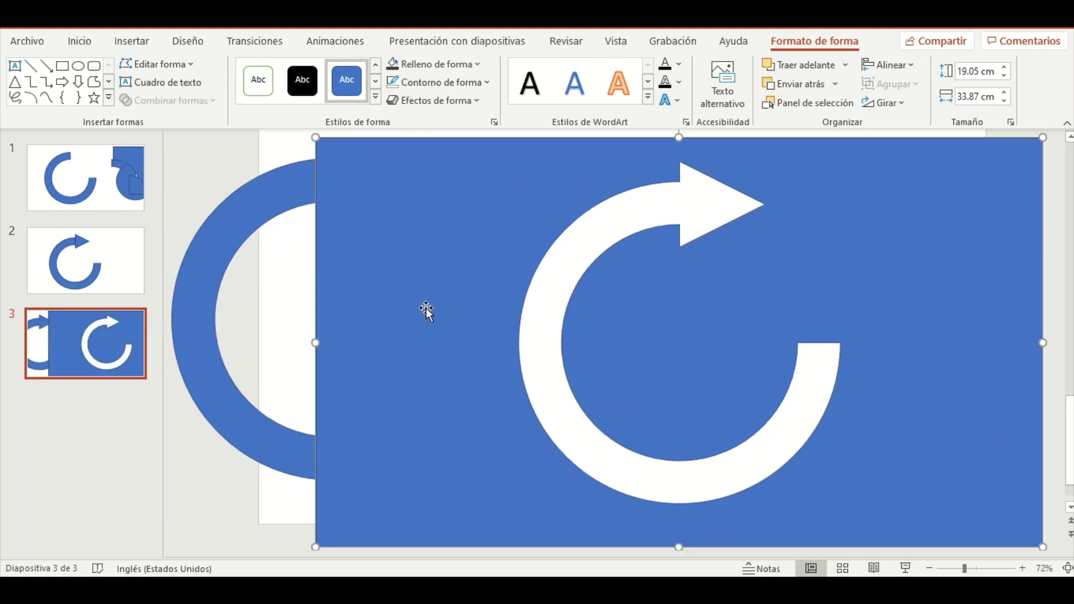
Duplicate slide 3 and delete the leftover blue curved arrow on the copy
right_click(62, 346)
click(132, 150)
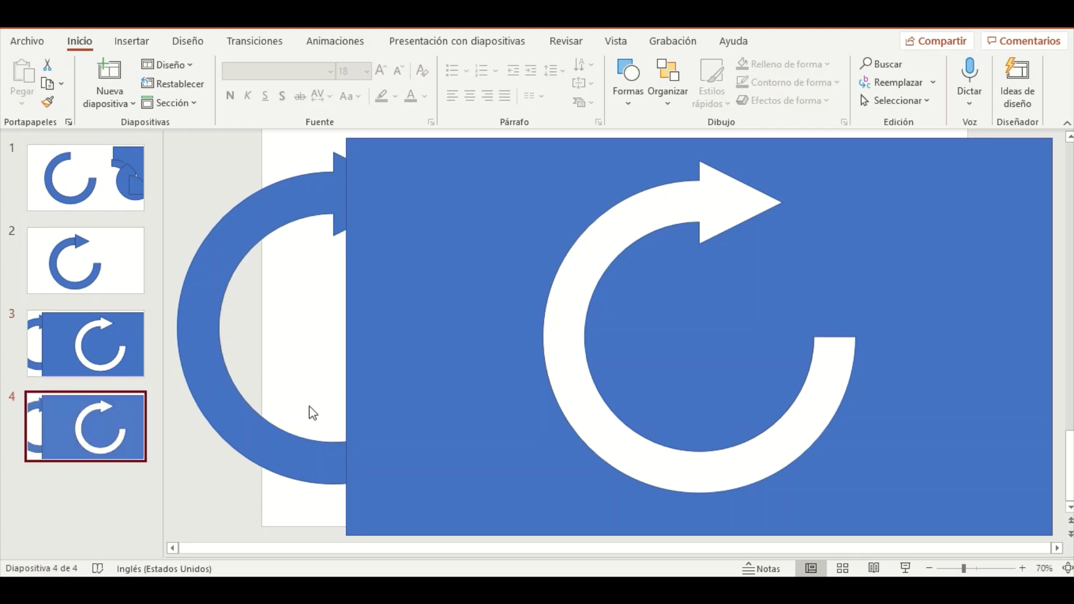
drag(486, 287, 625, 295)
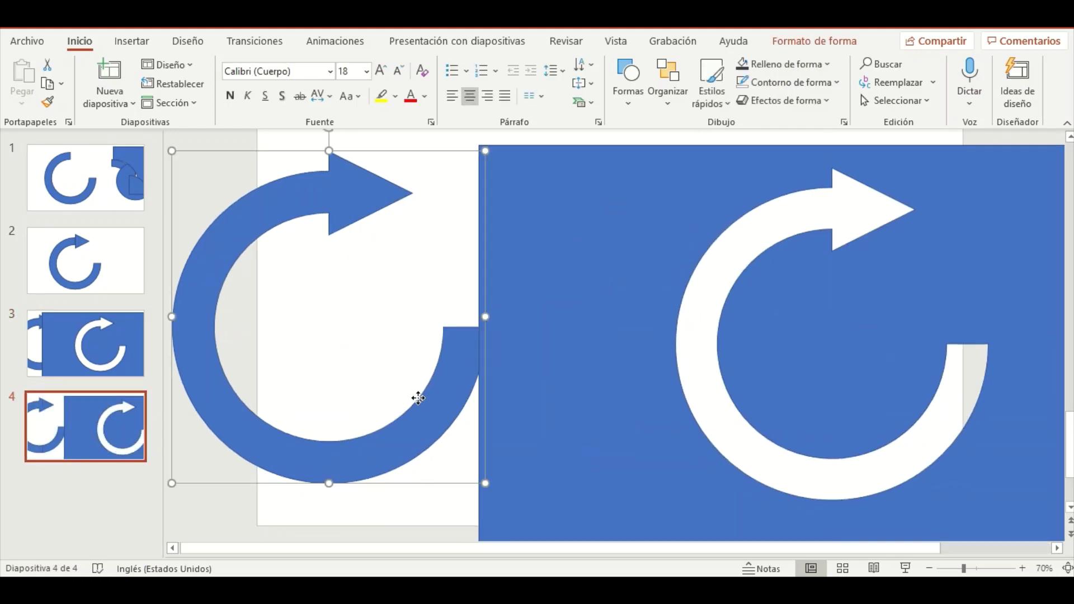
drag(419, 396, 357, 403)
key(Delete)
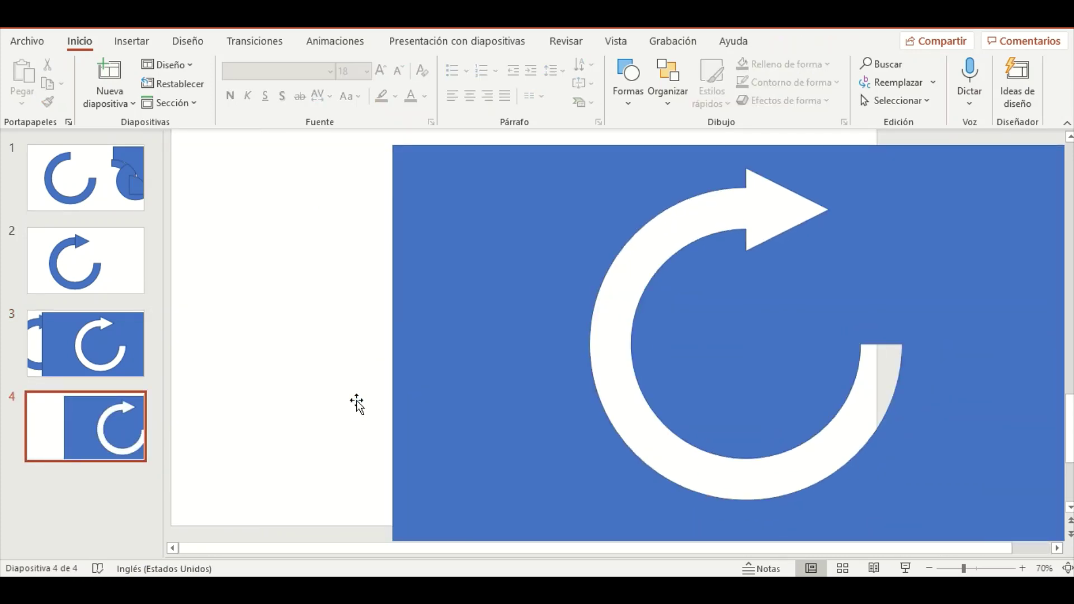
Realign the blue cutout panel so it fits the slide edges
drag(532, 406, 329, 396)
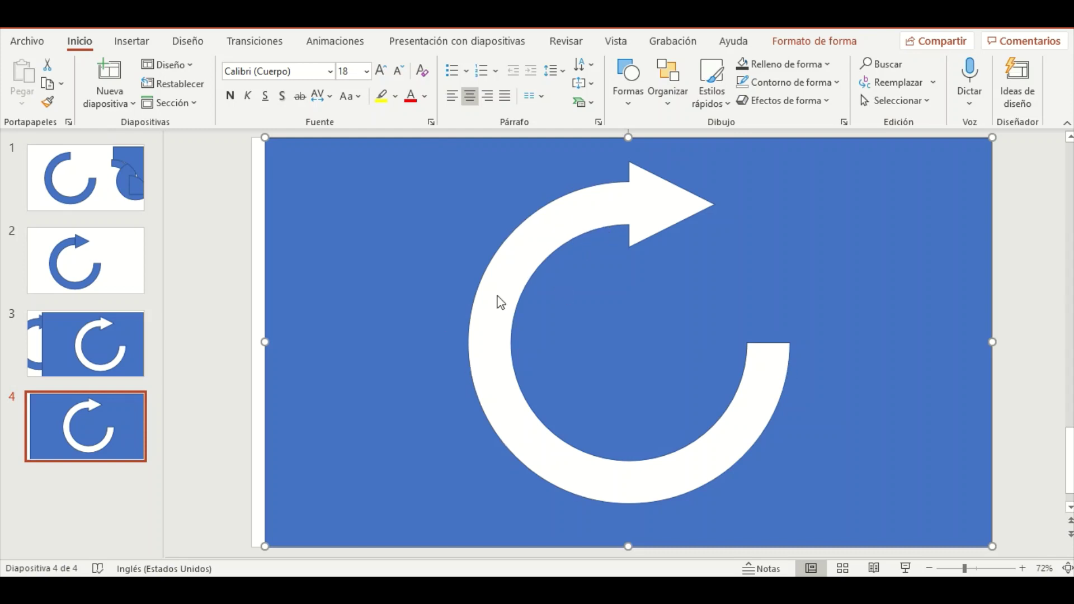
mouse_move(897, 268)
mouse_down()
mouse_move(801, 276)
mouse_move(851, 259)
mouse_move(894, 265)
mouse_up()
drag(798, 257, 782, 257)
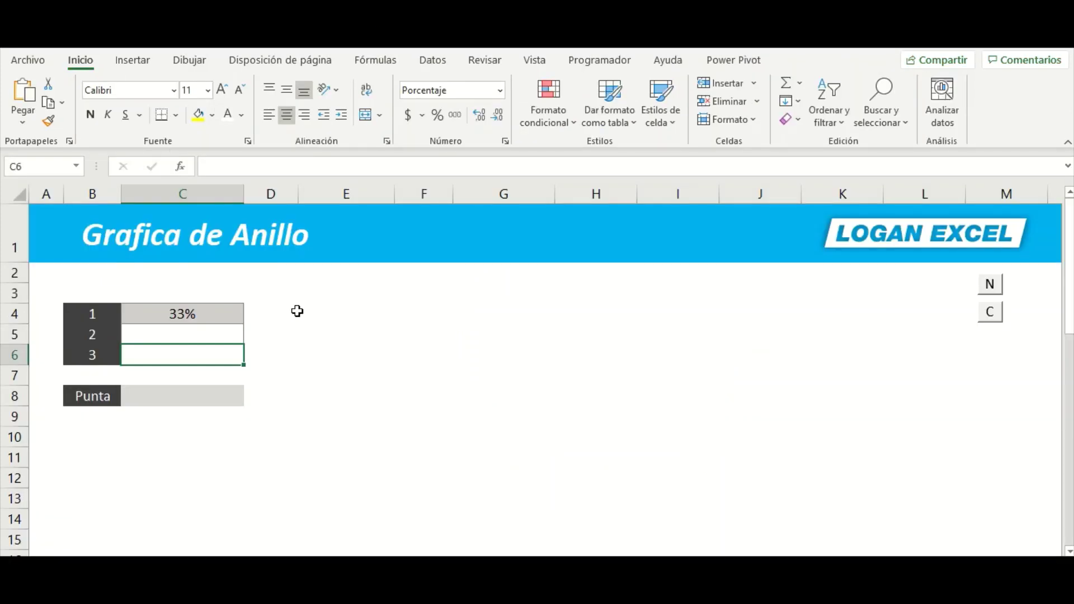
Inspect the values in cells D4, E4, E5 and C4 through C6
click(286, 314)
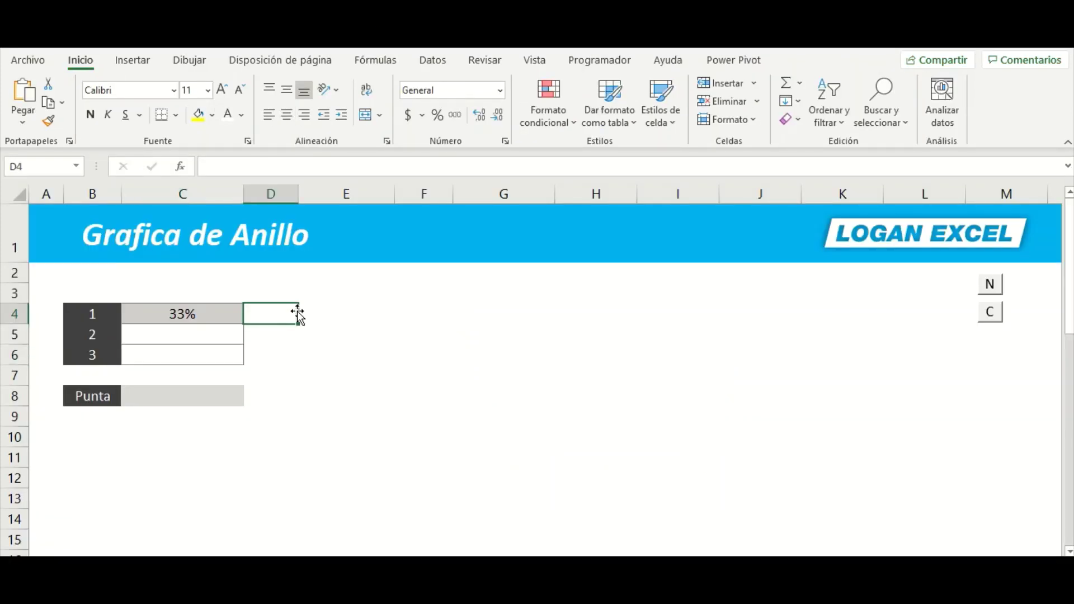
click(326, 320)
click(303, 342)
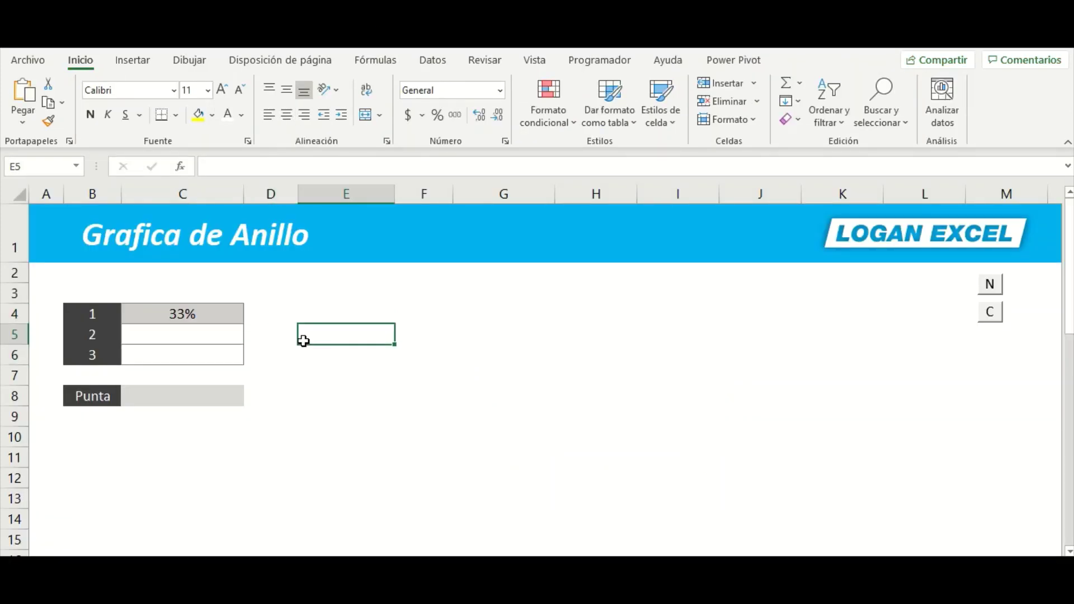
click(185, 320)
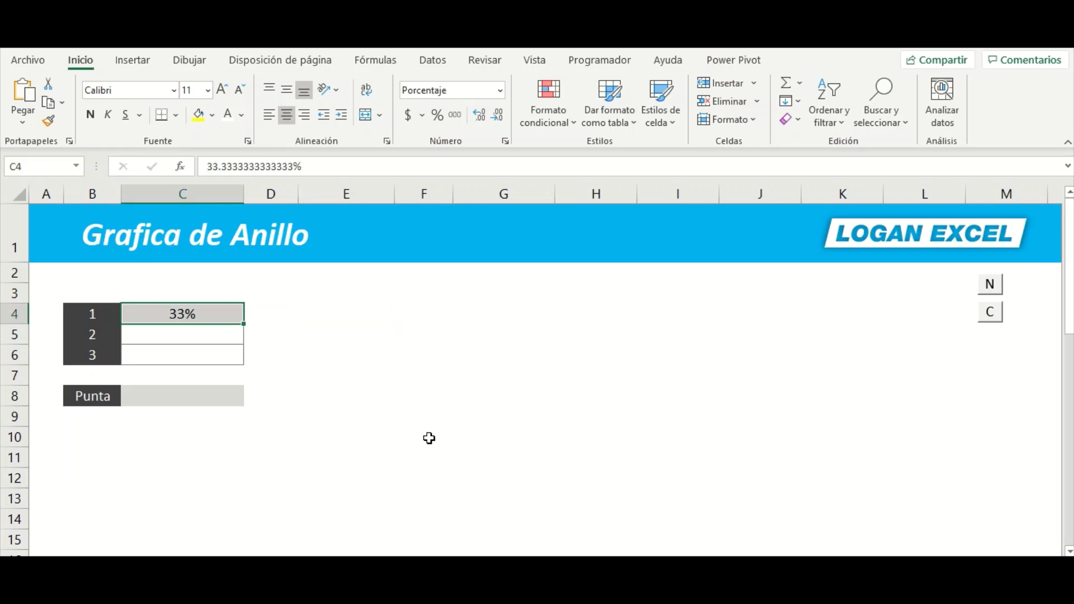
click(347, 376)
click(211, 334)
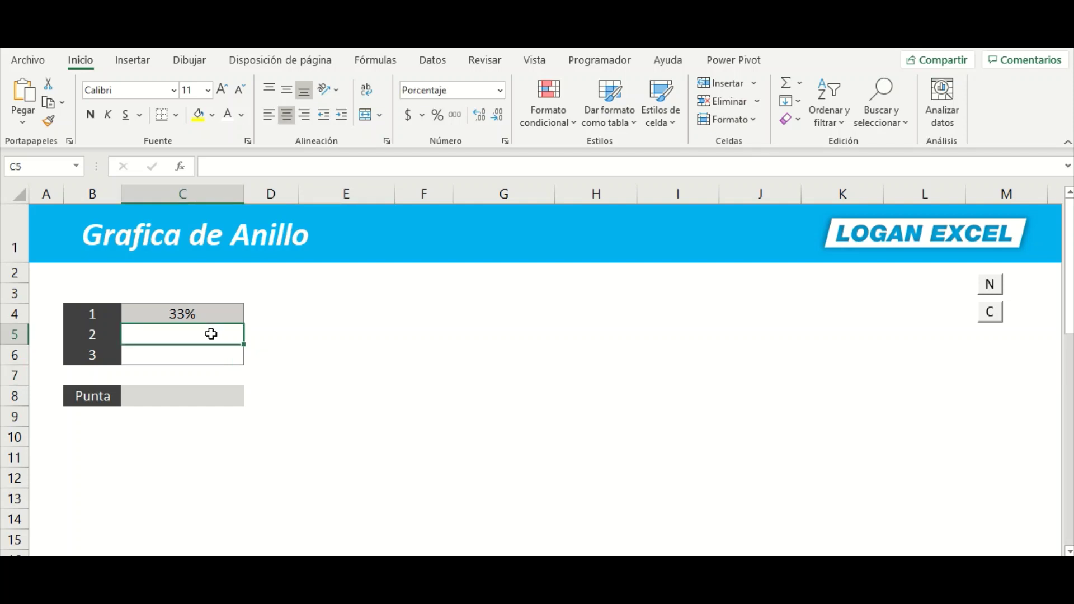
click(203, 314)
click(203, 331)
click(206, 352)
click(216, 321)
click(222, 351)
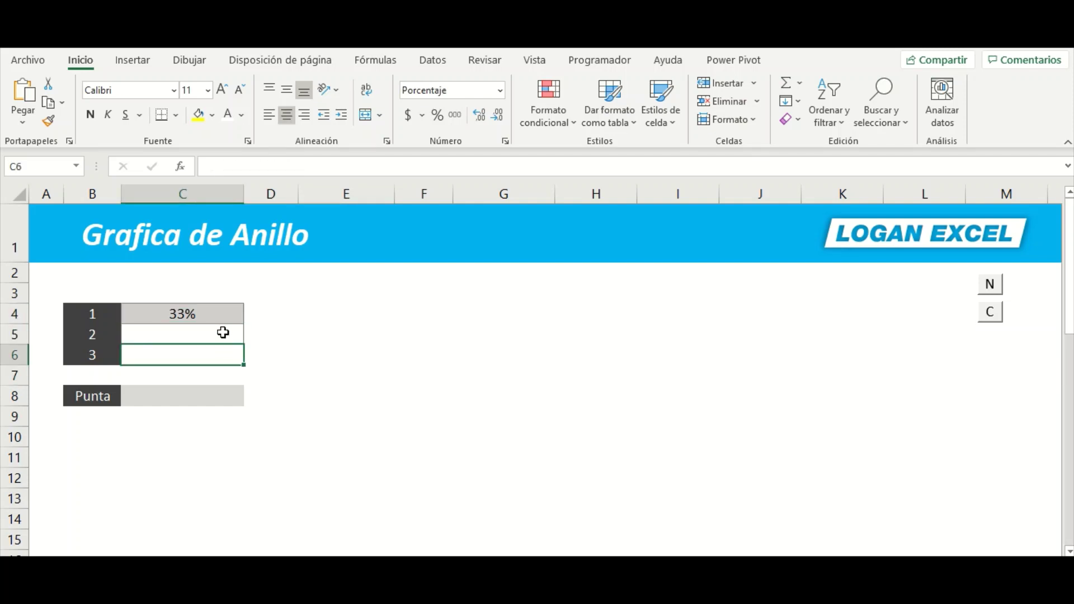
click(220, 331)
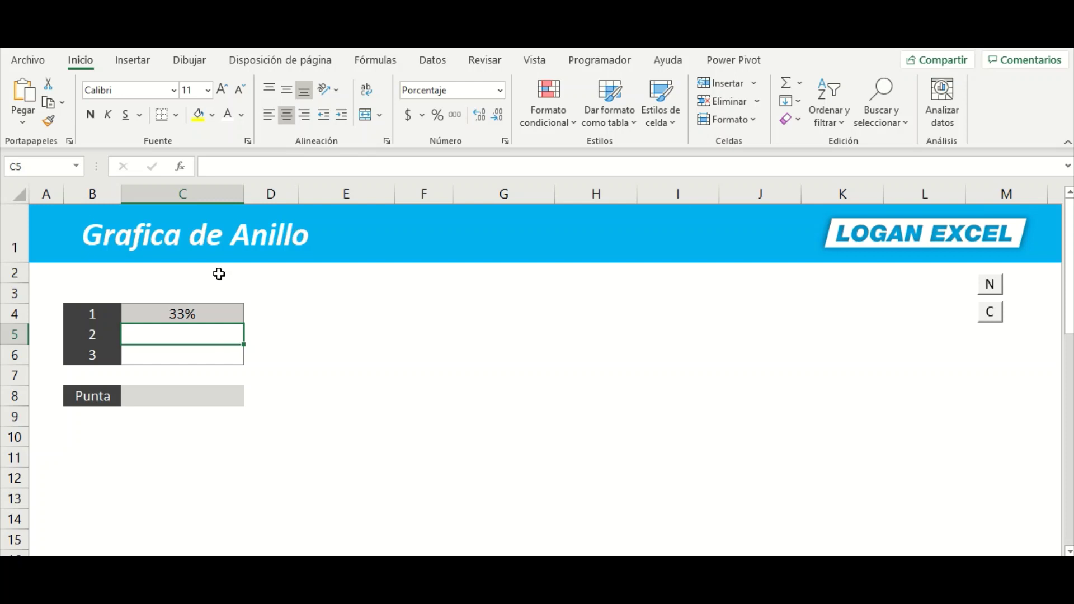
click(209, 316)
click(211, 350)
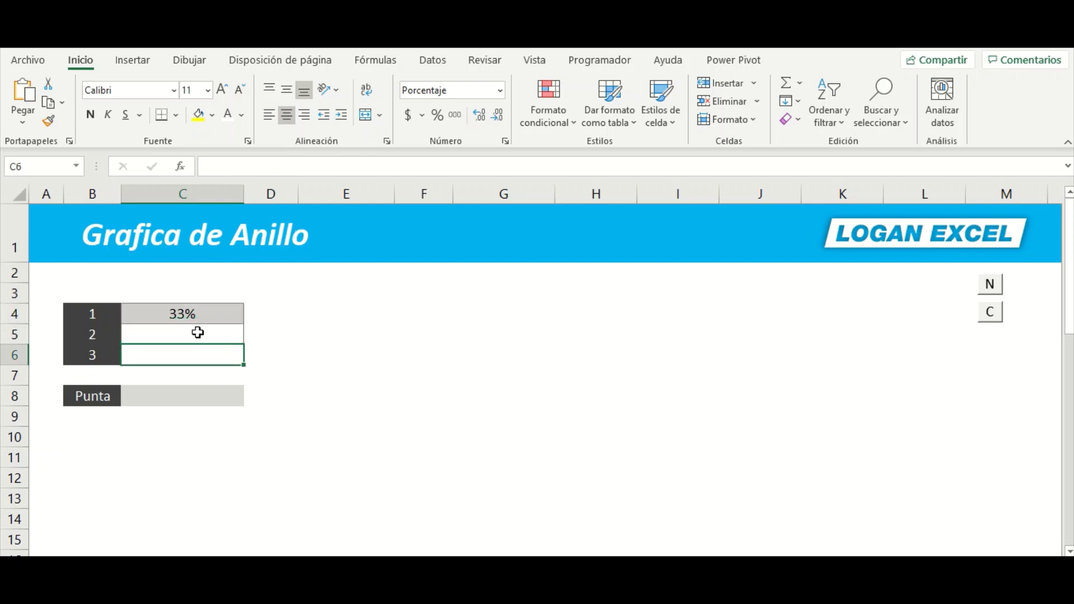
click(198, 334)
click(199, 355)
Enter the formula =100%-C5 in cell C6
text(=)
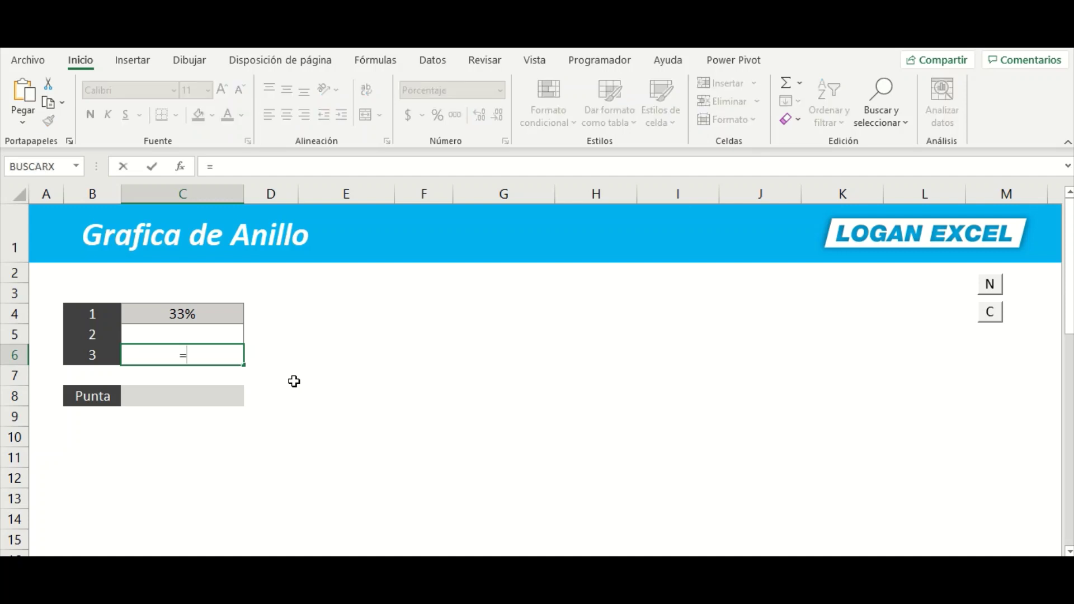
key(Escape)
key(Up)
key(Up)
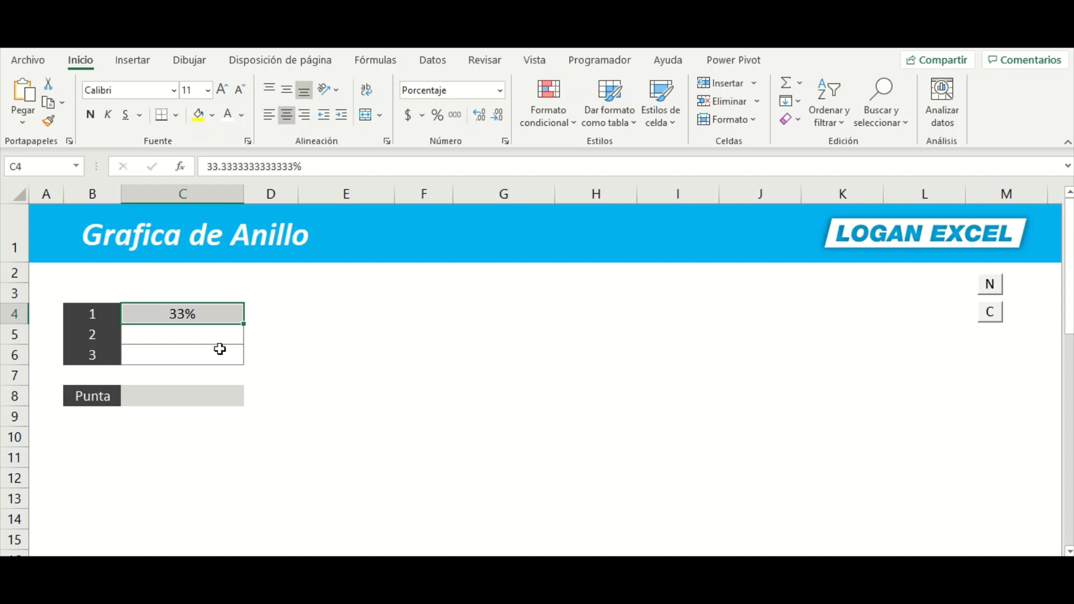
click(209, 349)
click(215, 316)
key(Down)
key(Up)
key(Down)
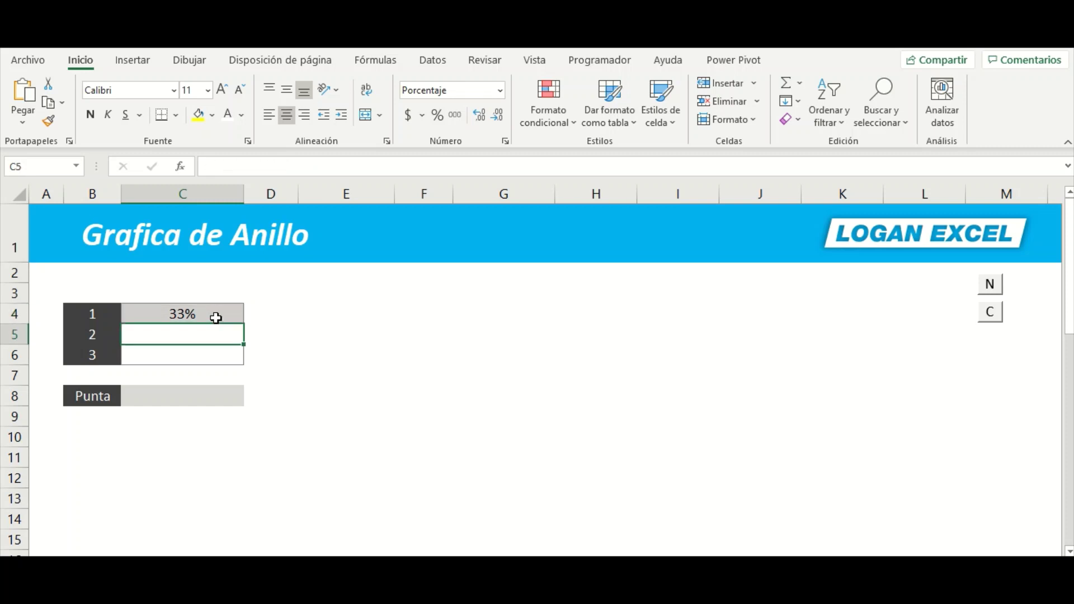
key(shift+Down)
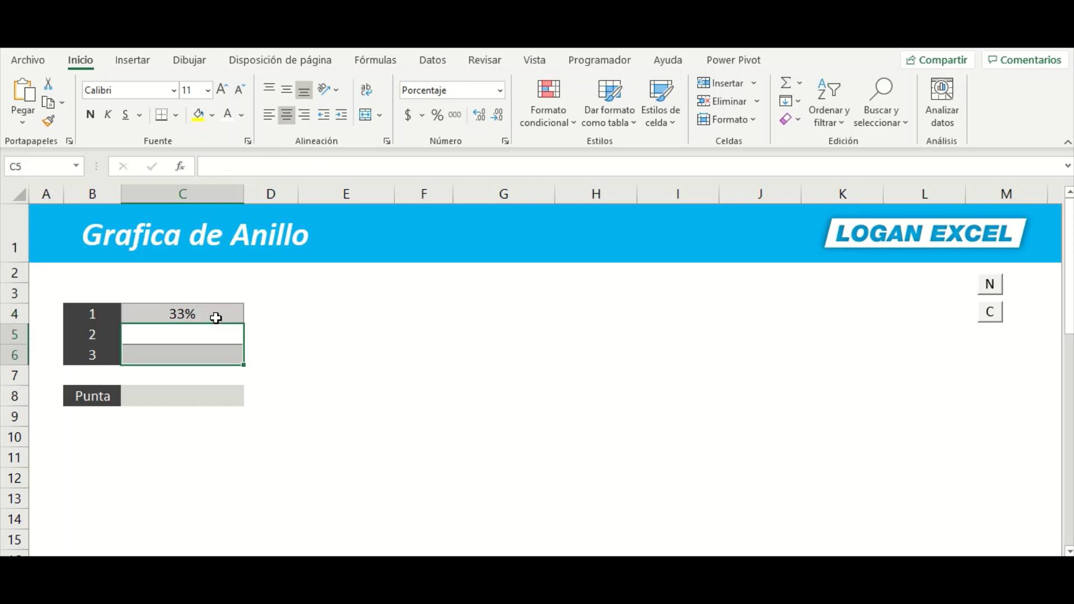
key(Down)
key(Down)
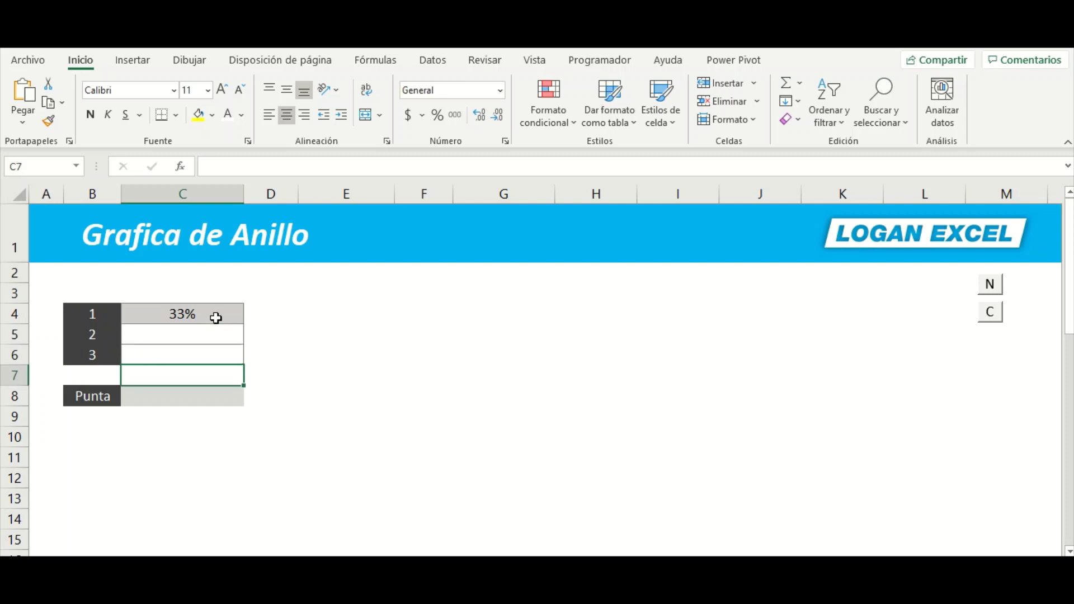
key(Up)
text(=1)
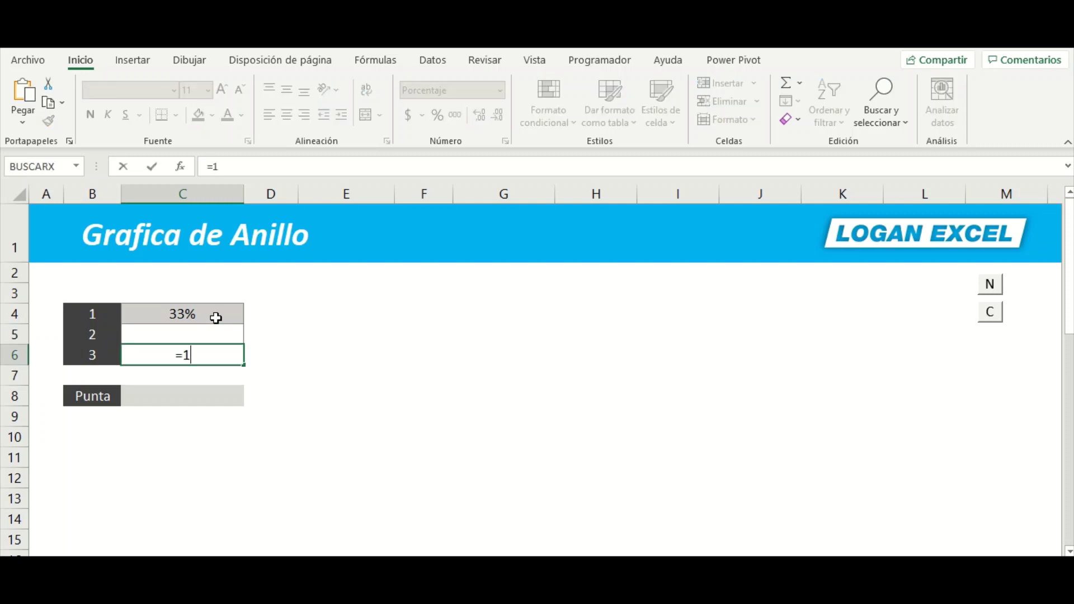
text(00%)
text(-)
click(212, 337)
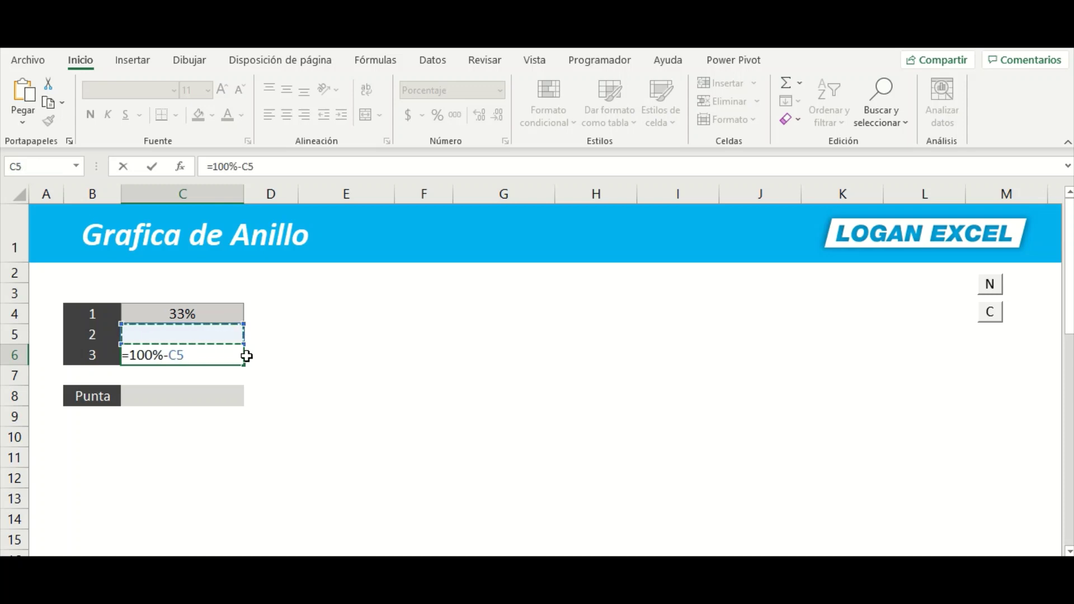
key(Return)
Enter 50% in C5 and select the three values C4:C6
key(Up)
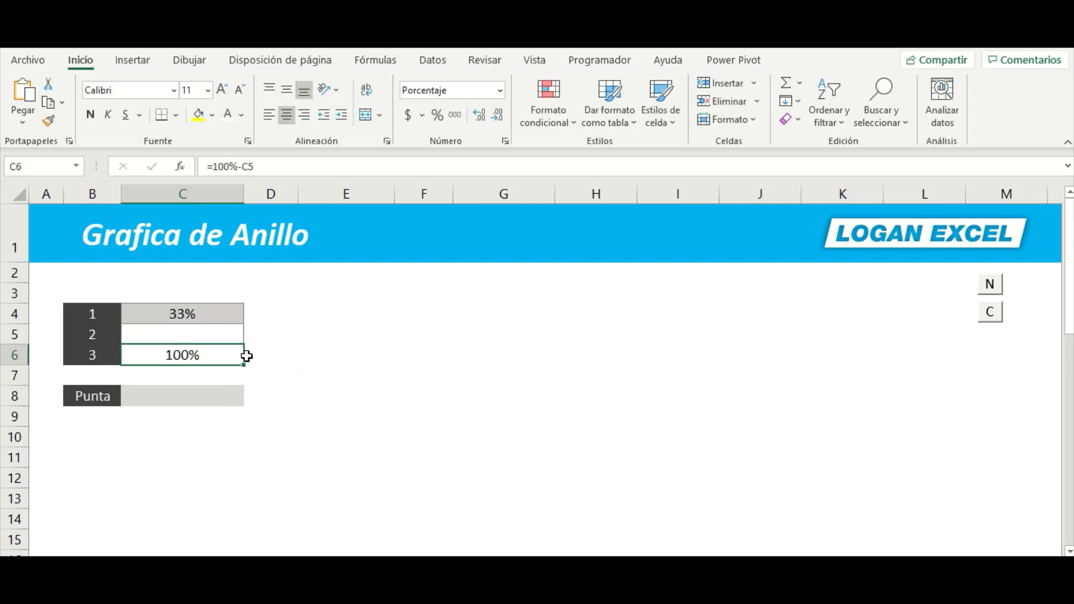
key(Up)
text(50)
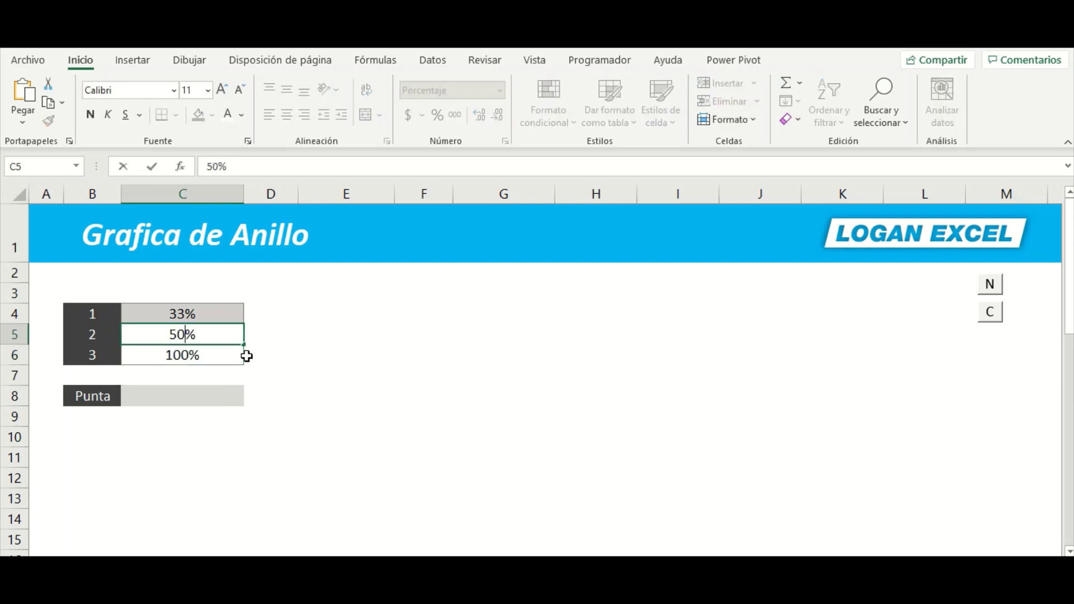
key(Return)
key(Down)
key(Down)
key(Up)
key(Up)
key(Up)
key(Up)
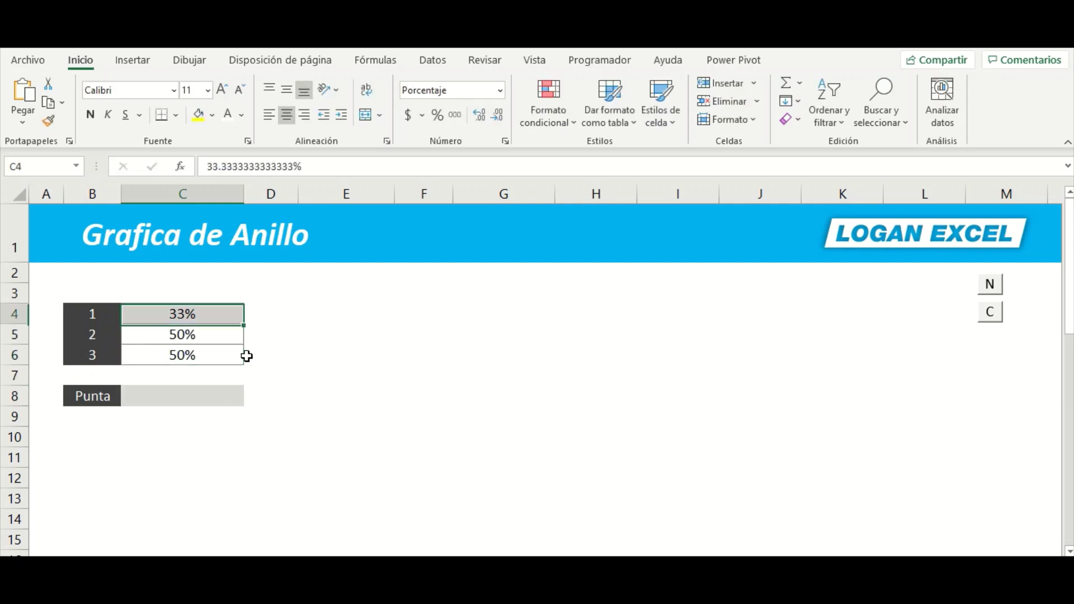
key(Down)
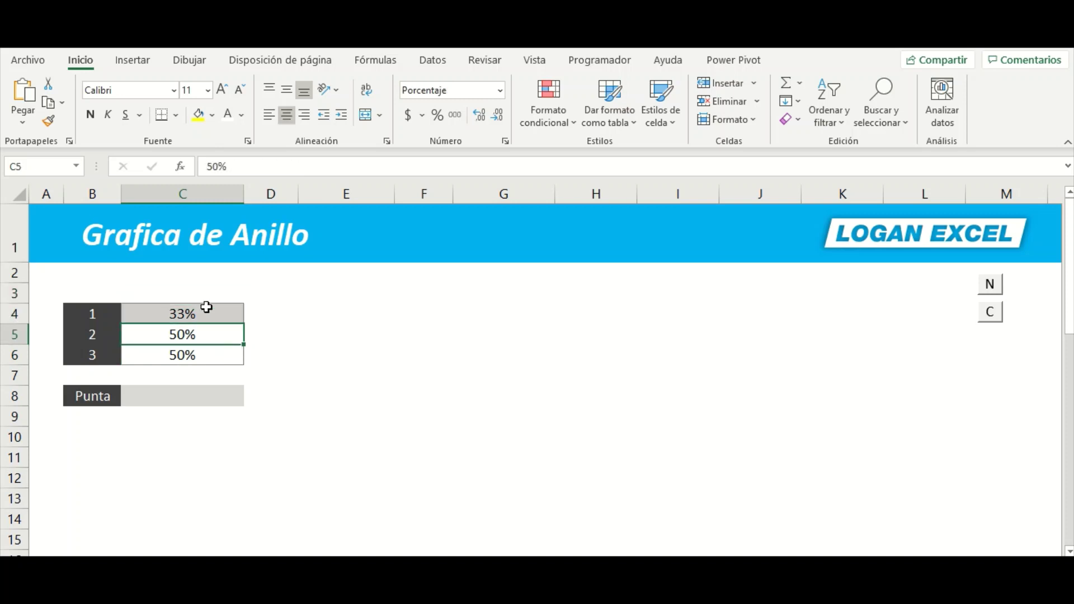
drag(207, 308, 208, 364)
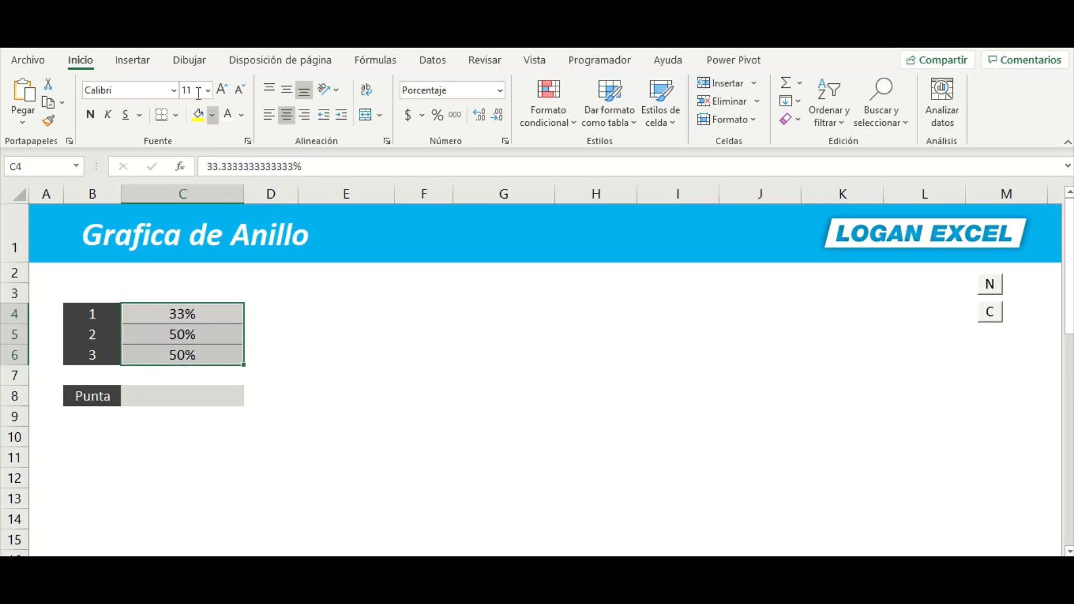
click(132, 60)
Insert a pie chart of the selected C4:C6 values
click(396, 120)
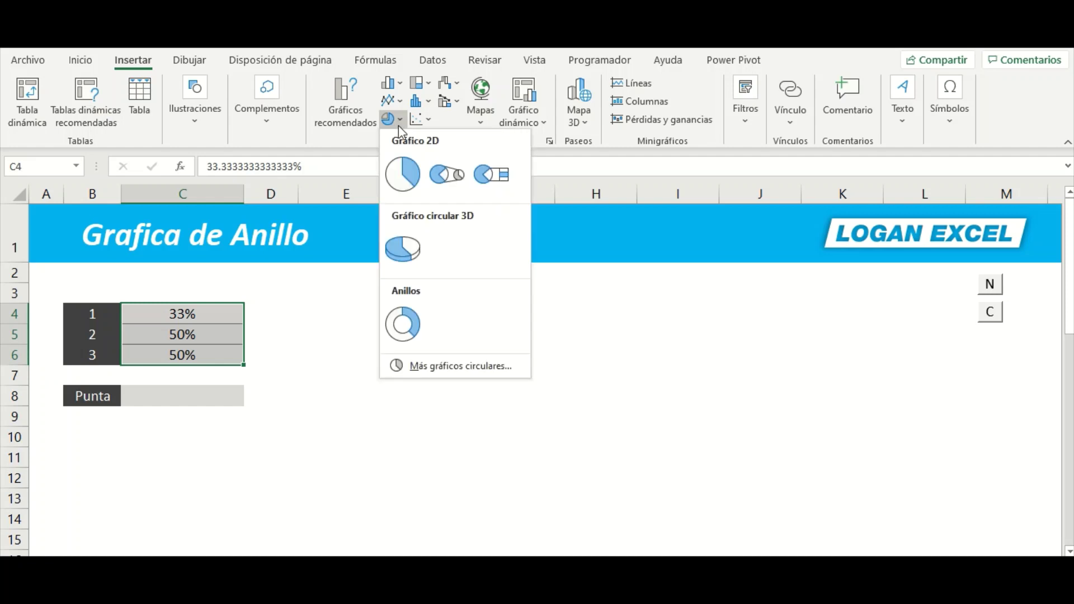
click(403, 174)
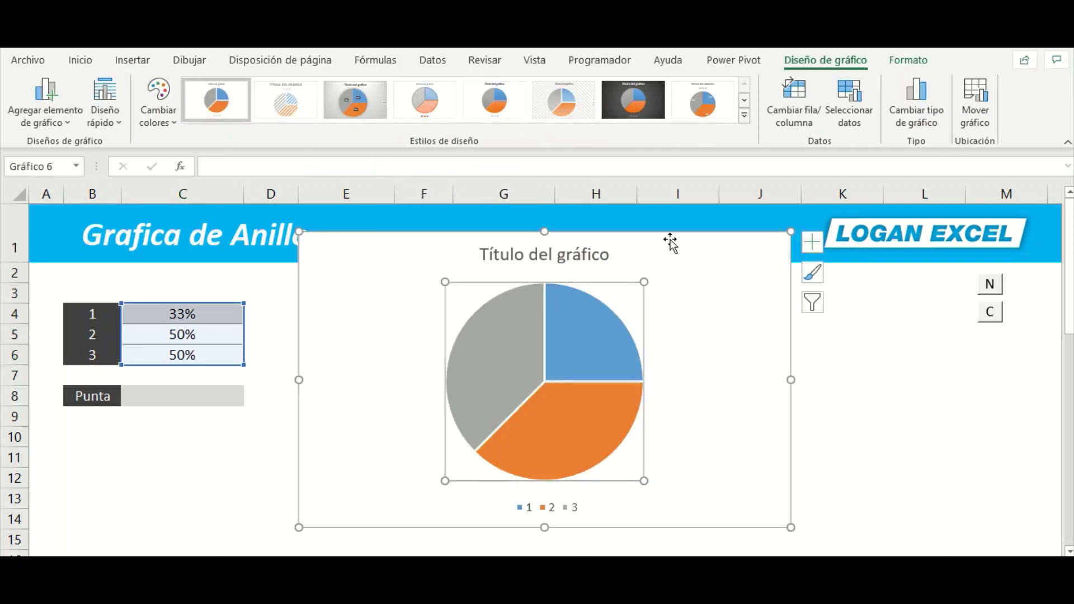
drag(670, 241, 654, 273)
Delete the chart's title and legend and place the chart beside the data table
click(594, 294)
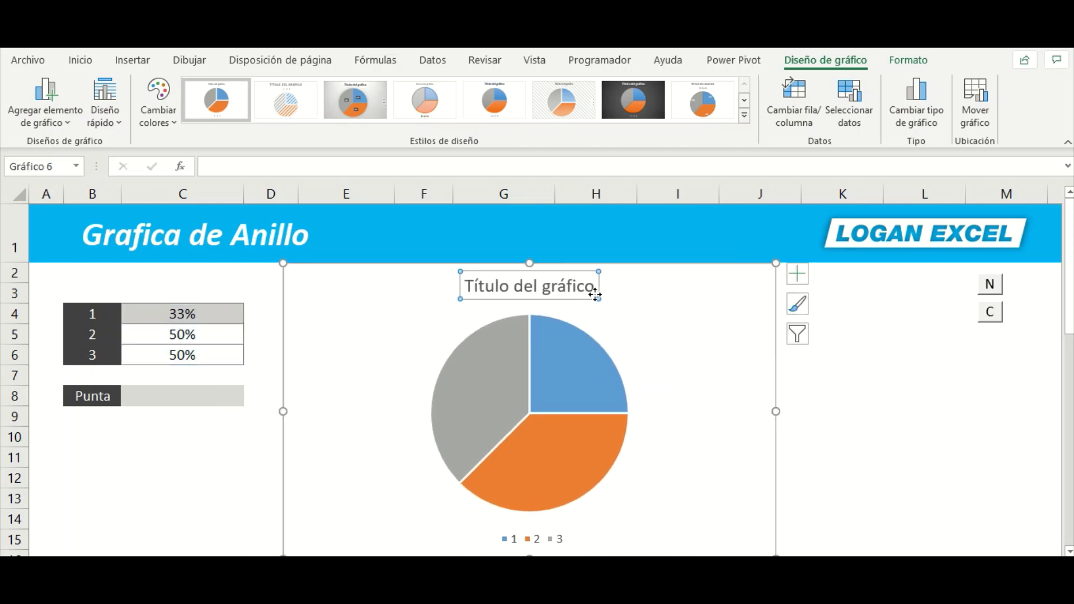
key(Delete)
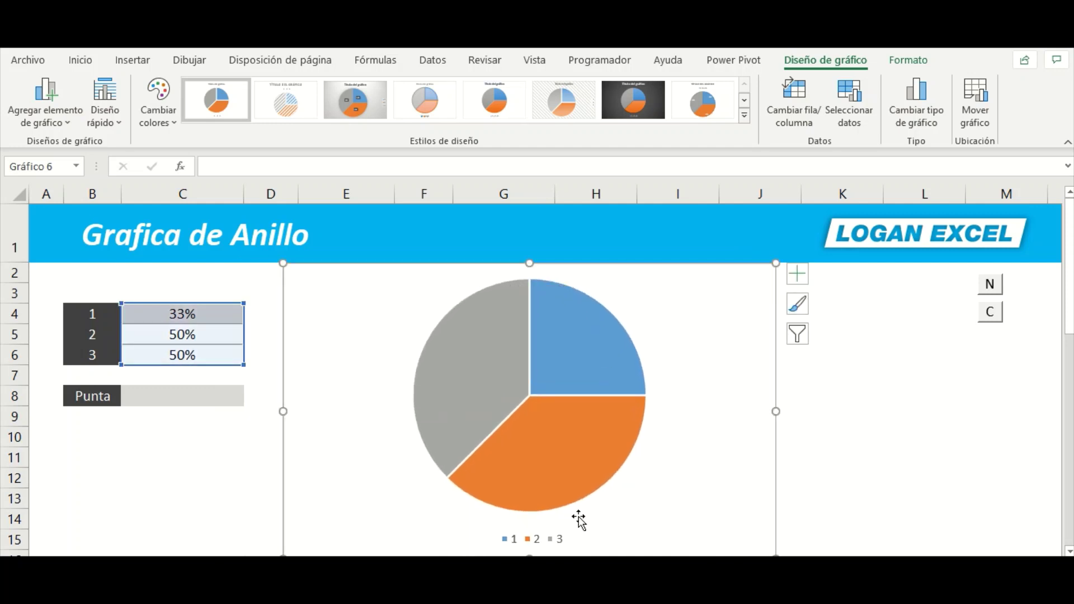
click(560, 537)
key(Delete)
drag(666, 395, 707, 307)
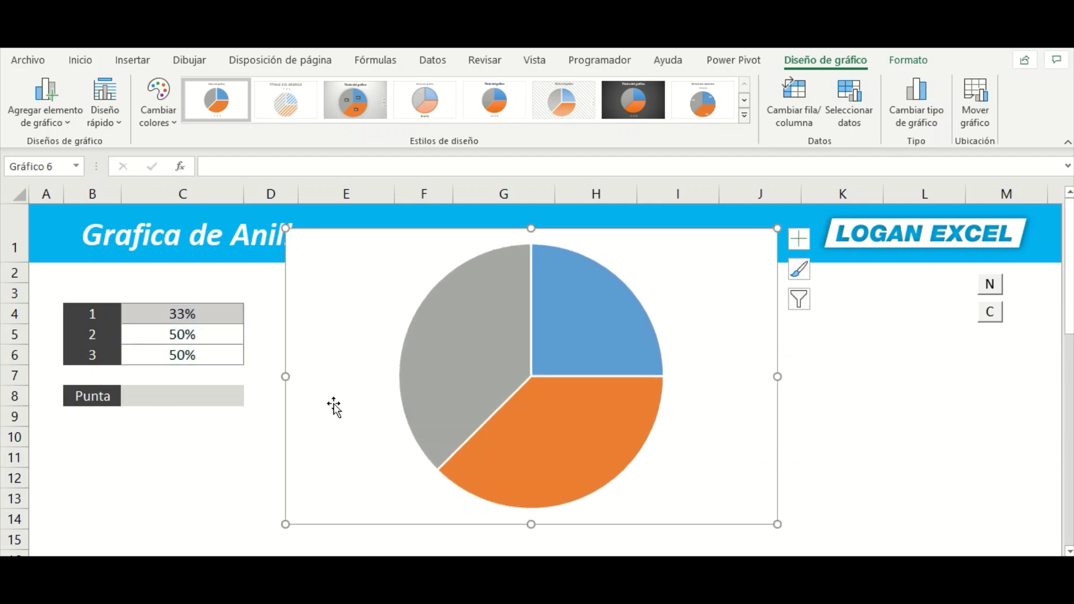
click(212, 315)
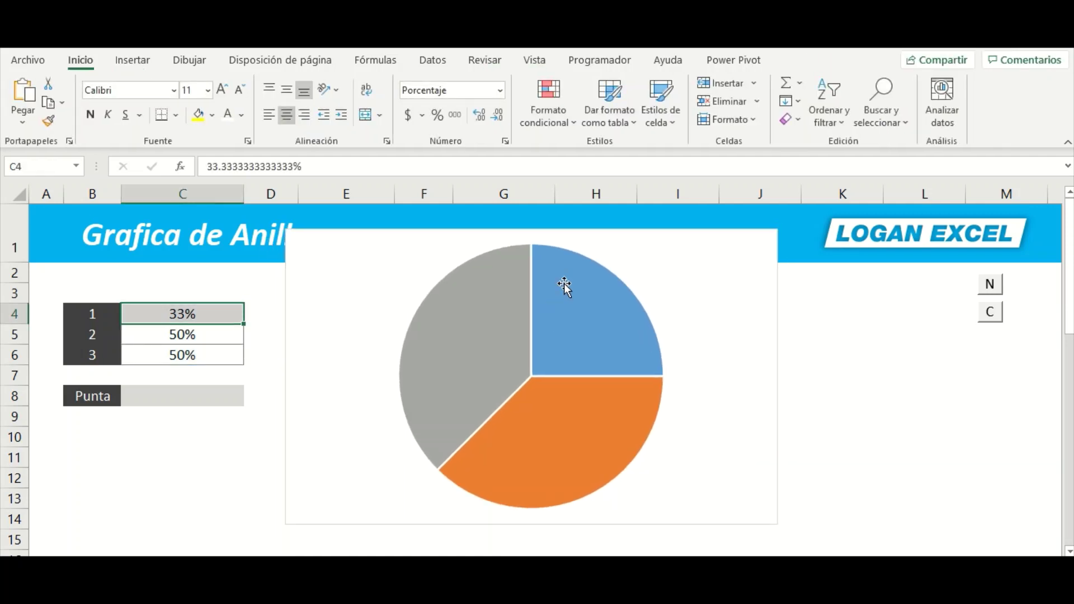
Try 10, 20, 80 and finally 100 in C5, leaving C6 at 0%
click(583, 317)
click(182, 335)
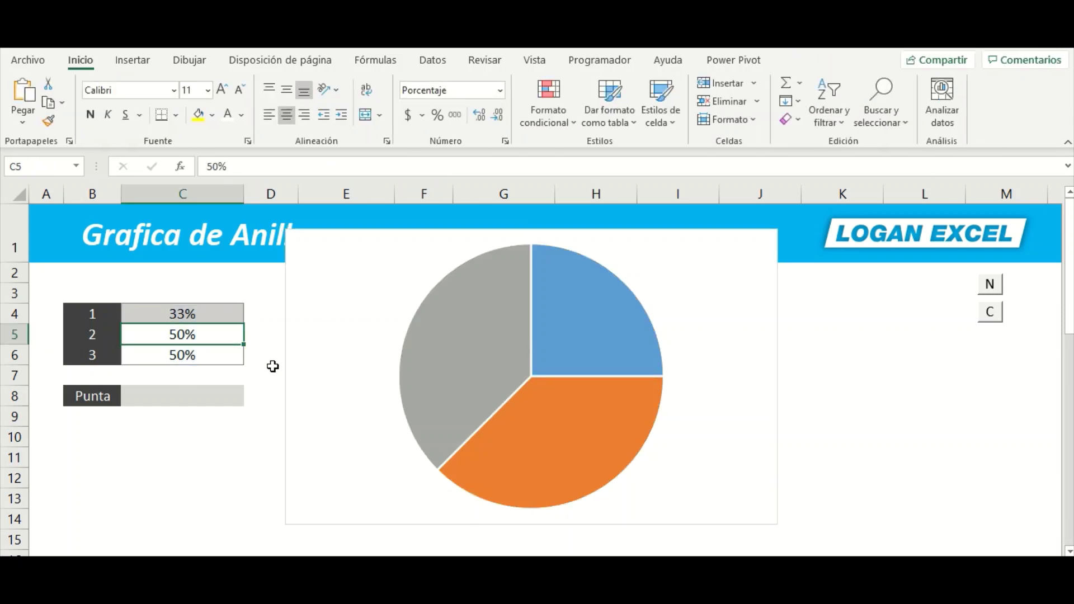
text(10)
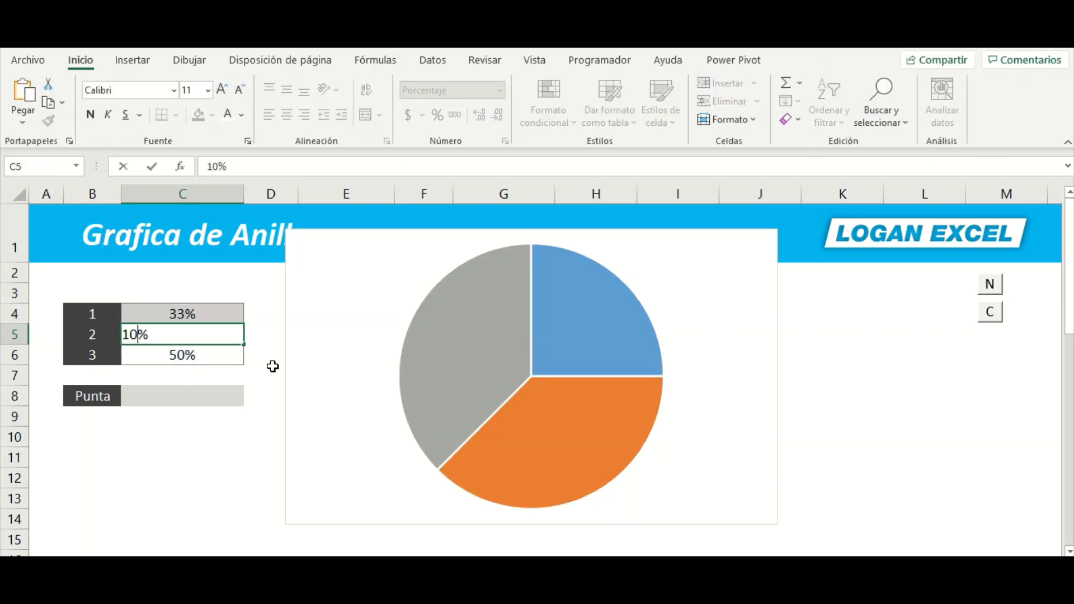
key(Return)
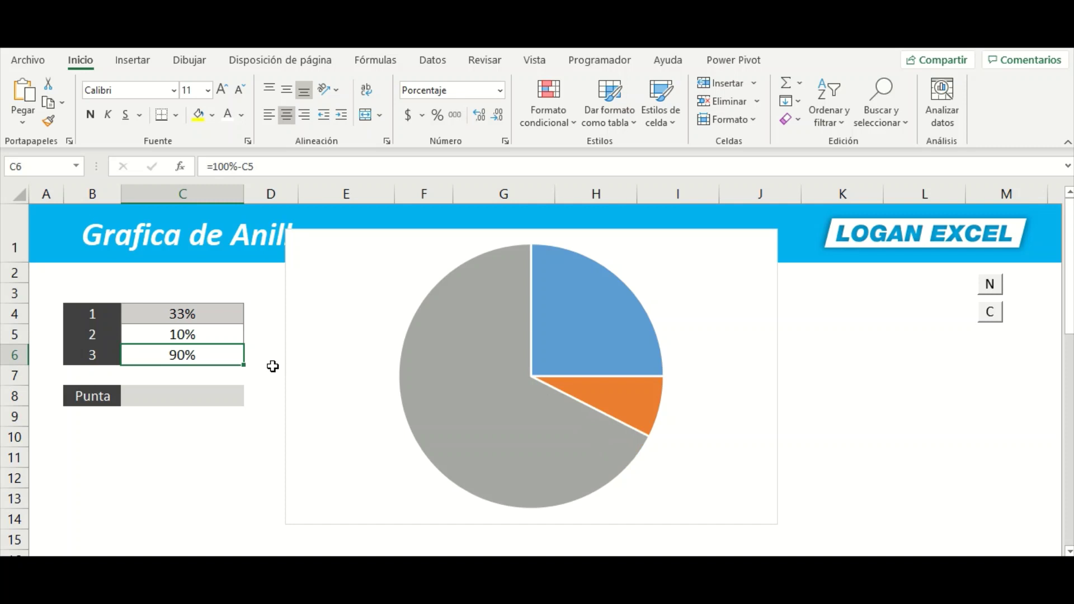
key(Up)
key(Up)
key(Down)
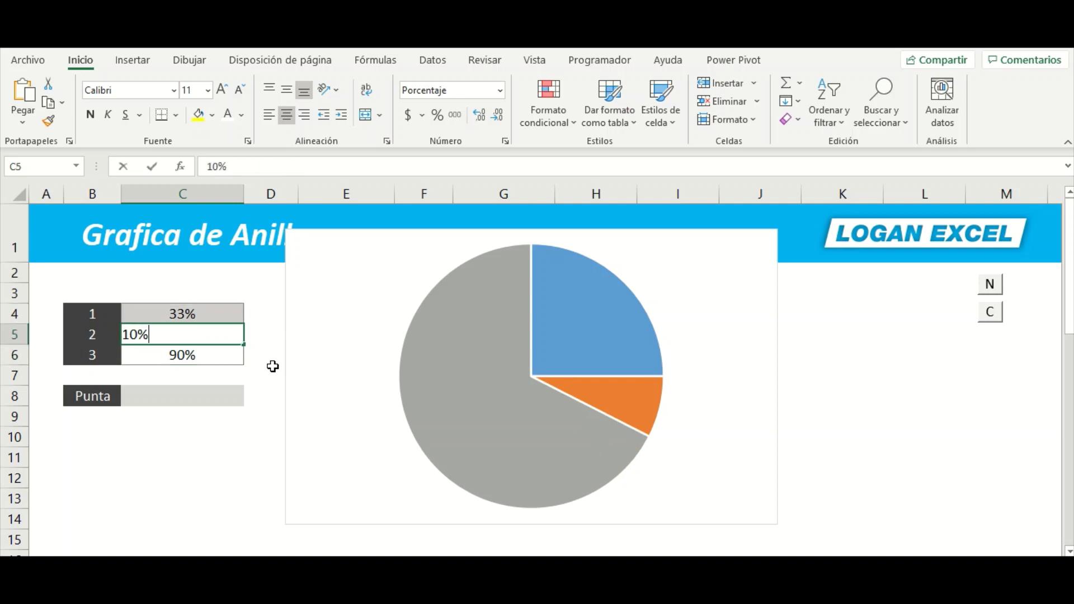
text(20)
key(Return)
key(Up)
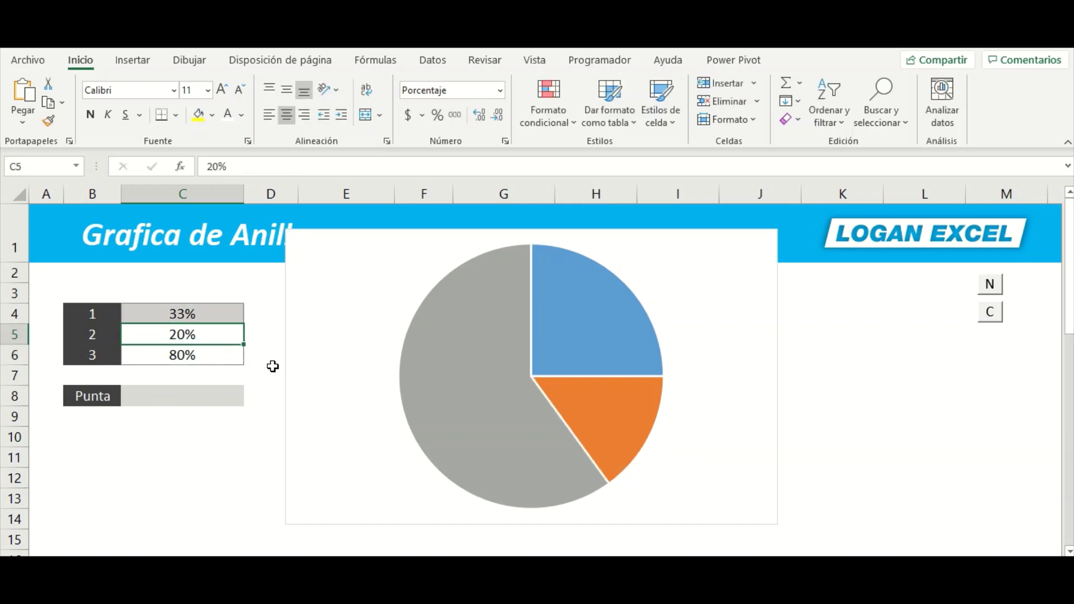
text(80)
key(Return)
key(Up)
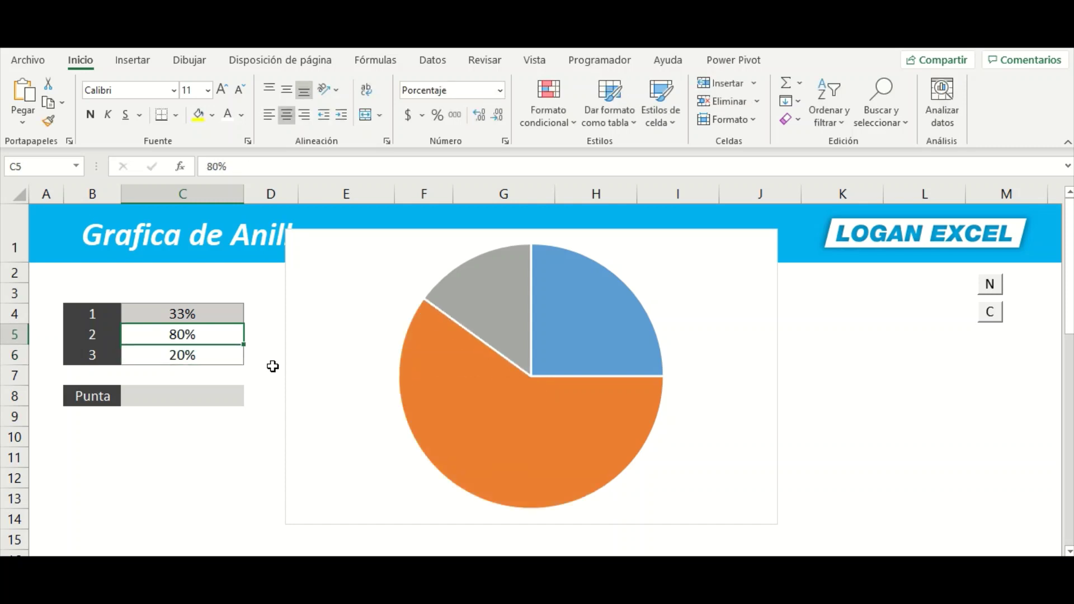
text(100)
key(Return)
key(Up)
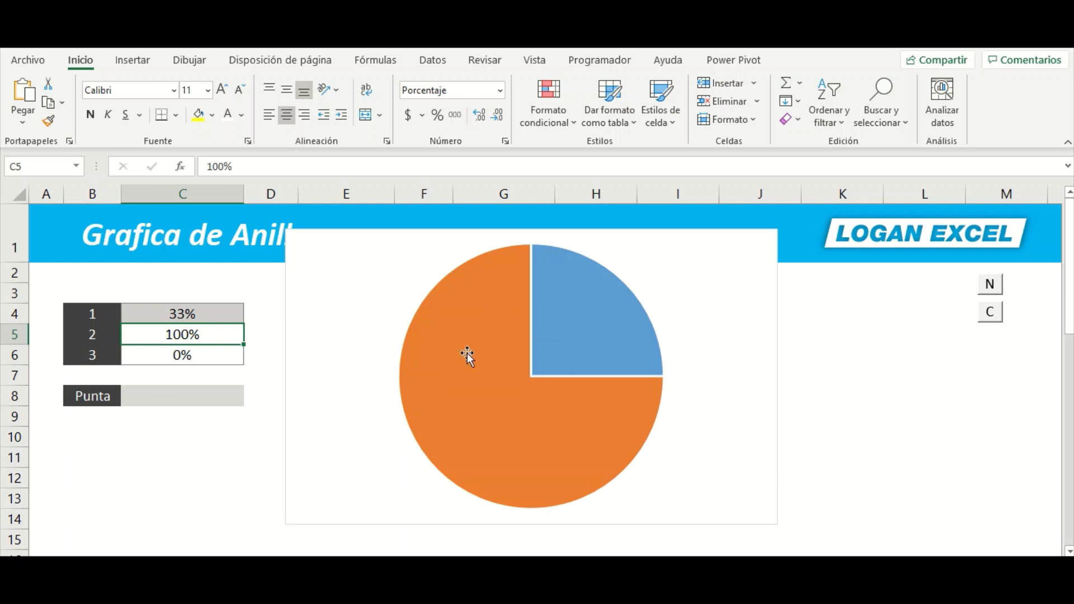
mouse_move(551, 444)
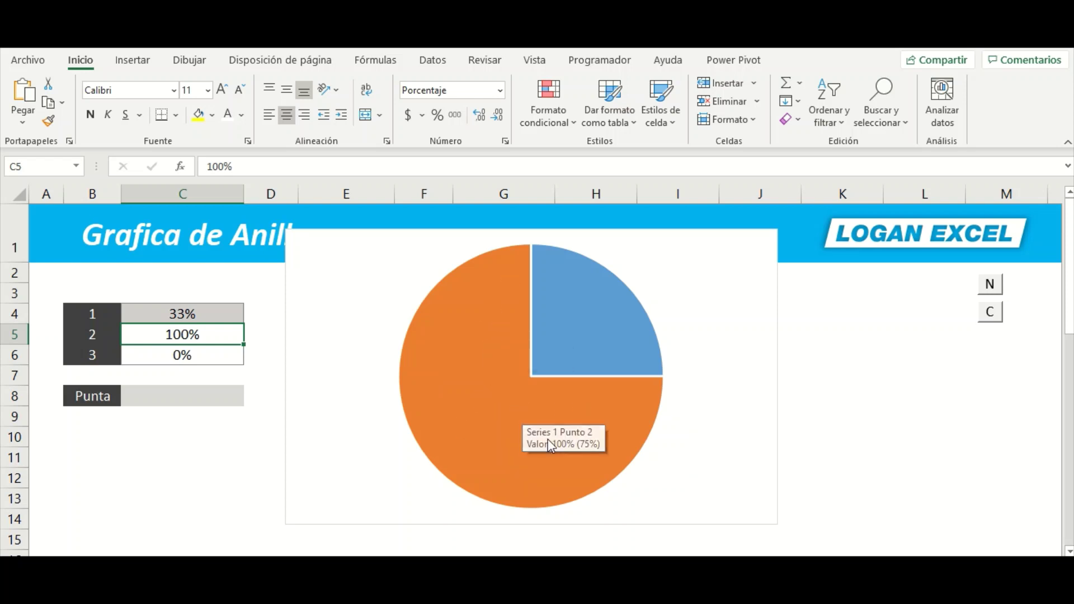
Inspect the pie's data series and its source cells C4:C6, ending with the chart selected
click(587, 320)
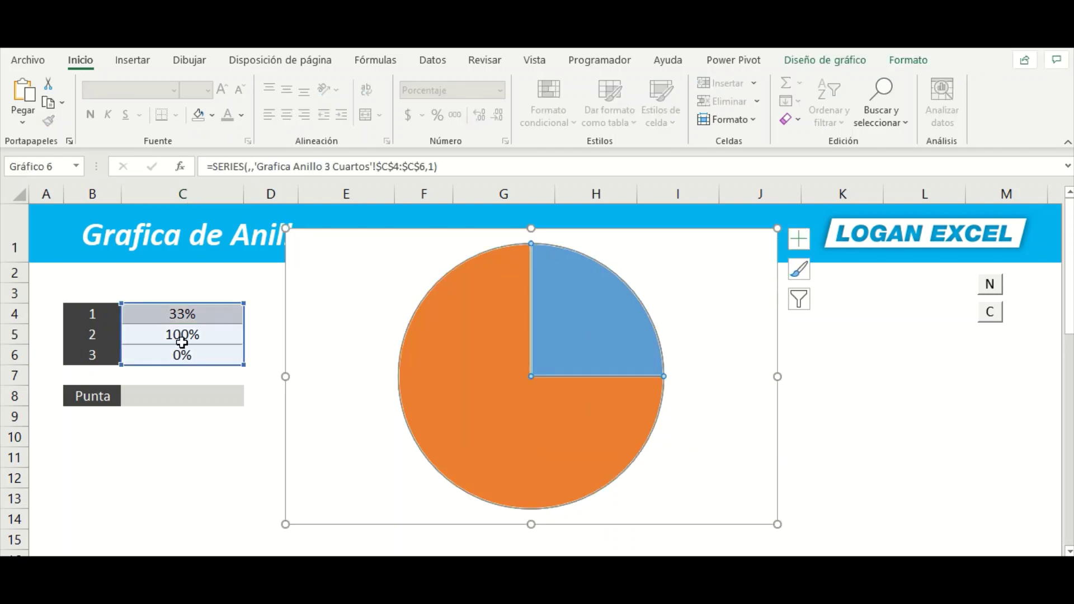
click(171, 315)
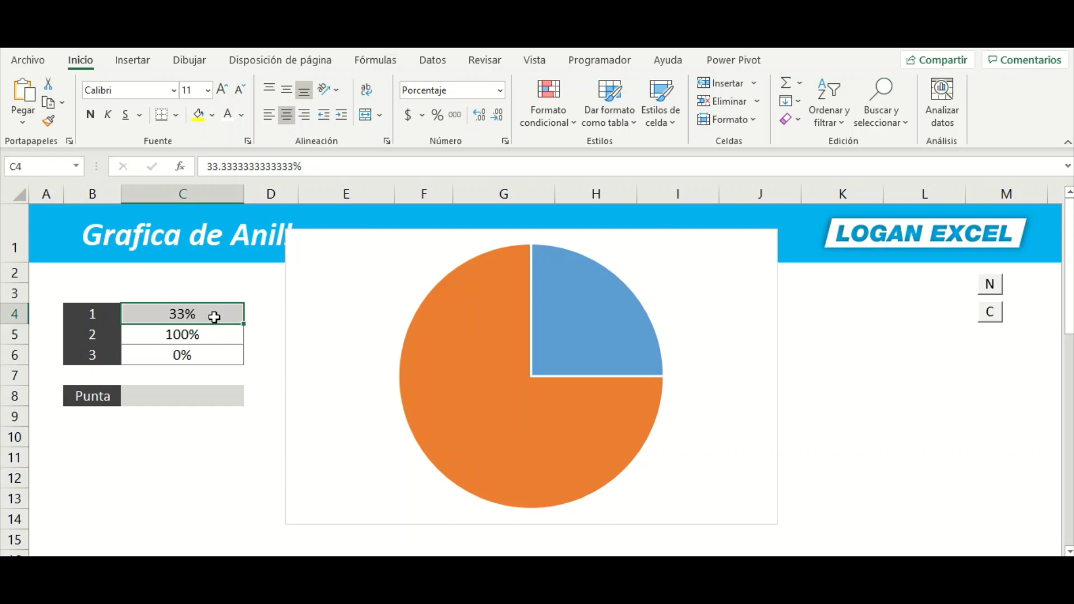
click(212, 279)
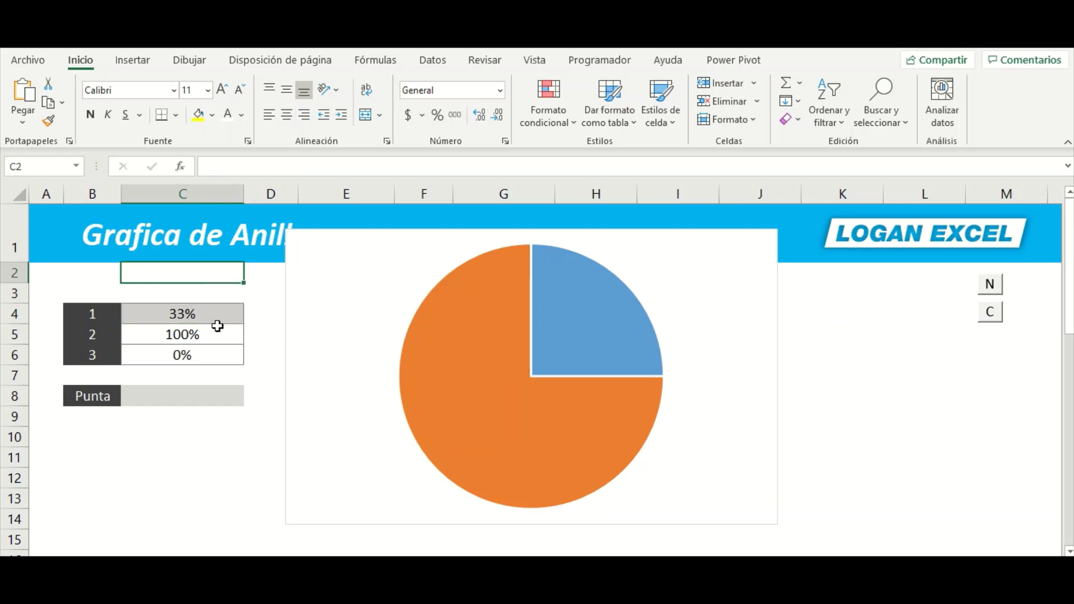
click(214, 315)
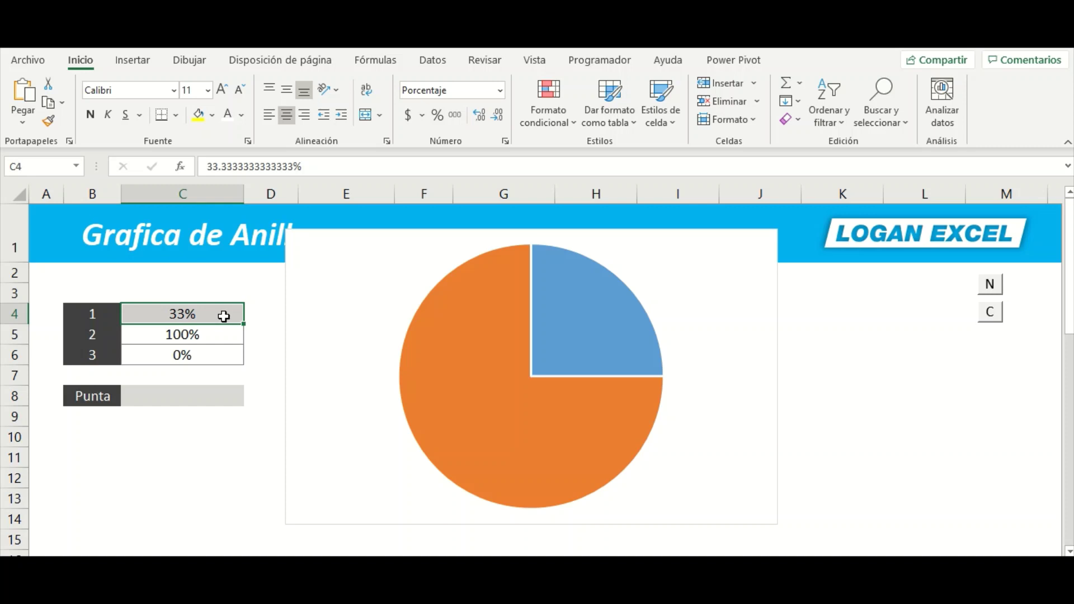
drag(211, 330, 207, 356)
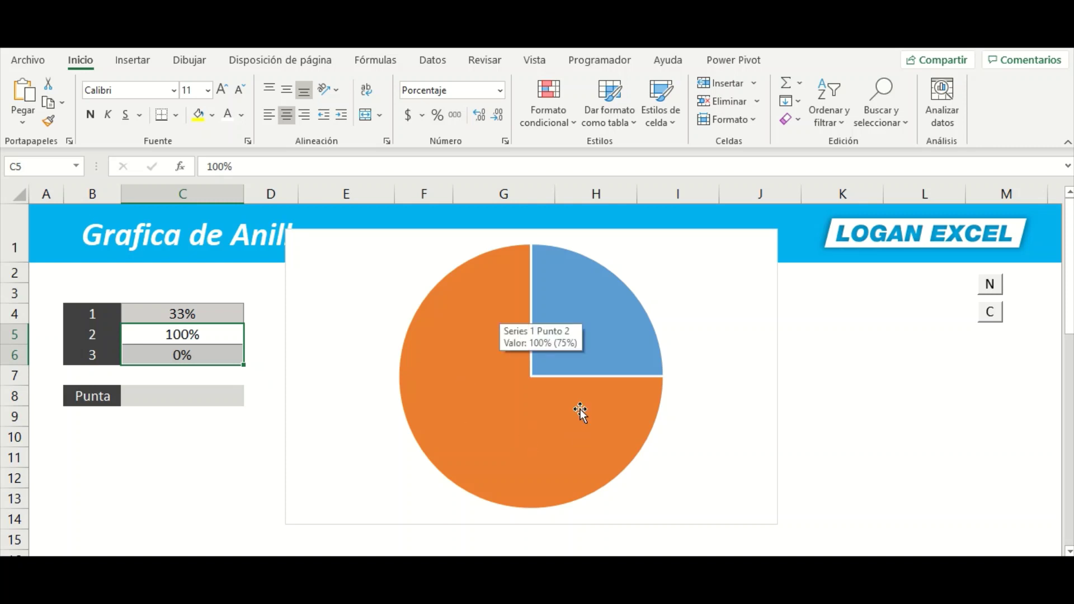
click(729, 333)
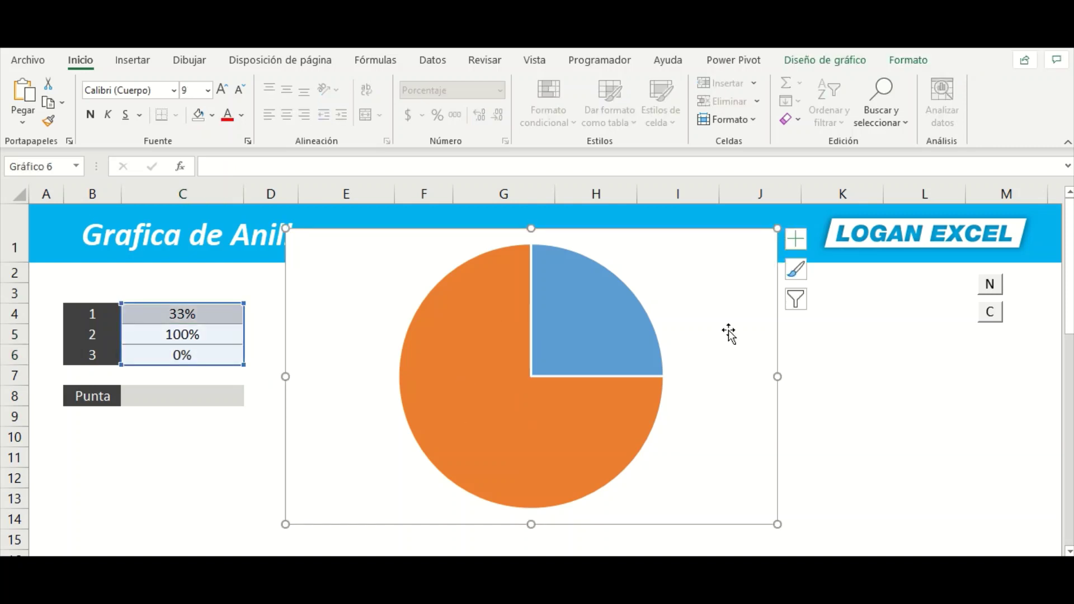
Remove the chart area's background fill and the outline around the pie slices
click(887, 59)
click(524, 84)
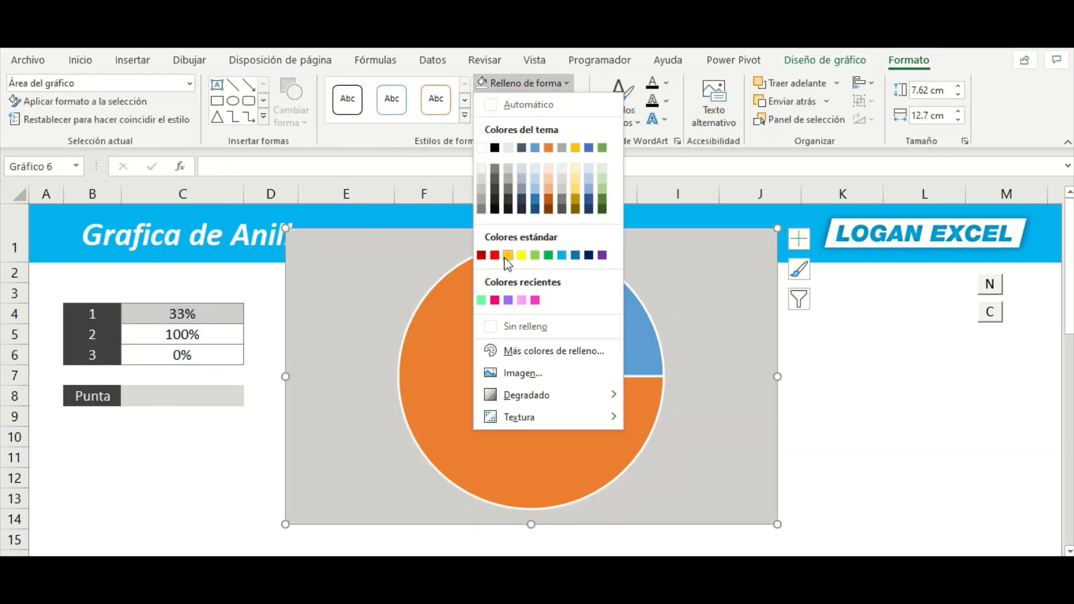
click(514, 326)
click(639, 320)
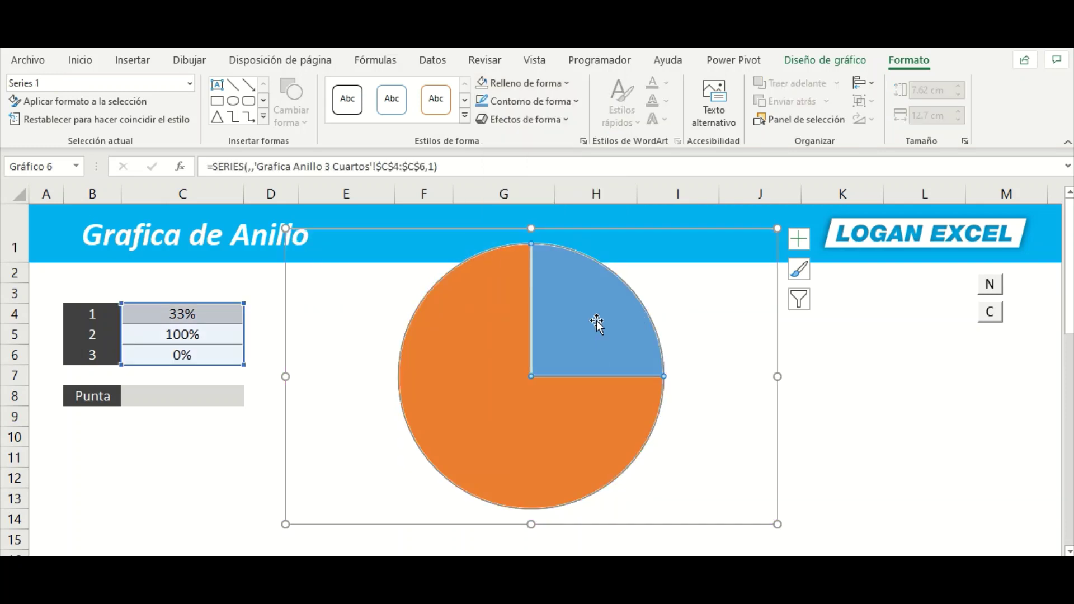
click(529, 101)
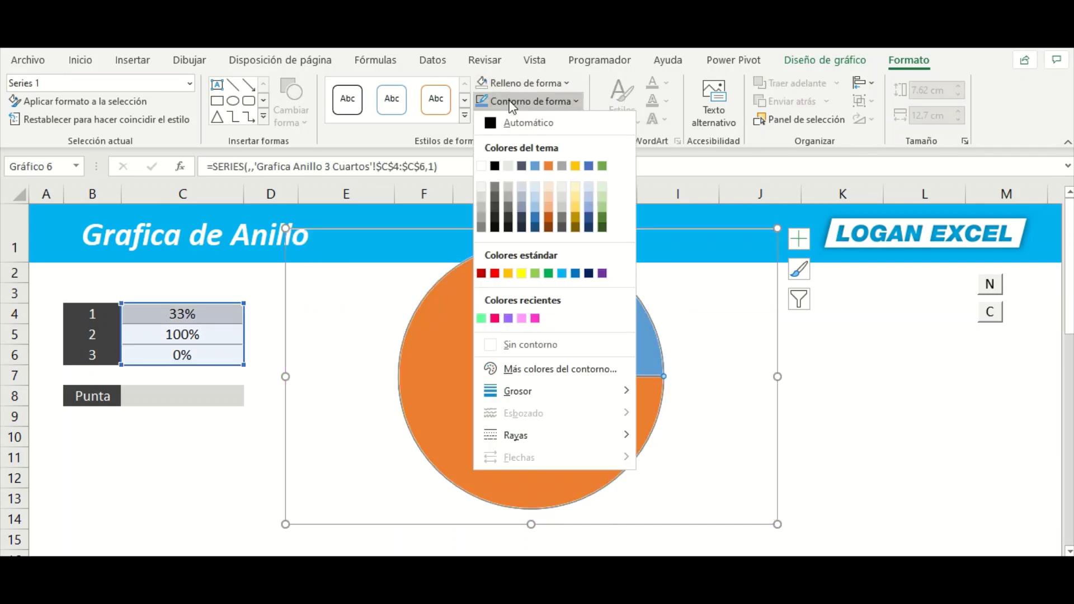
click(522, 351)
click(789, 359)
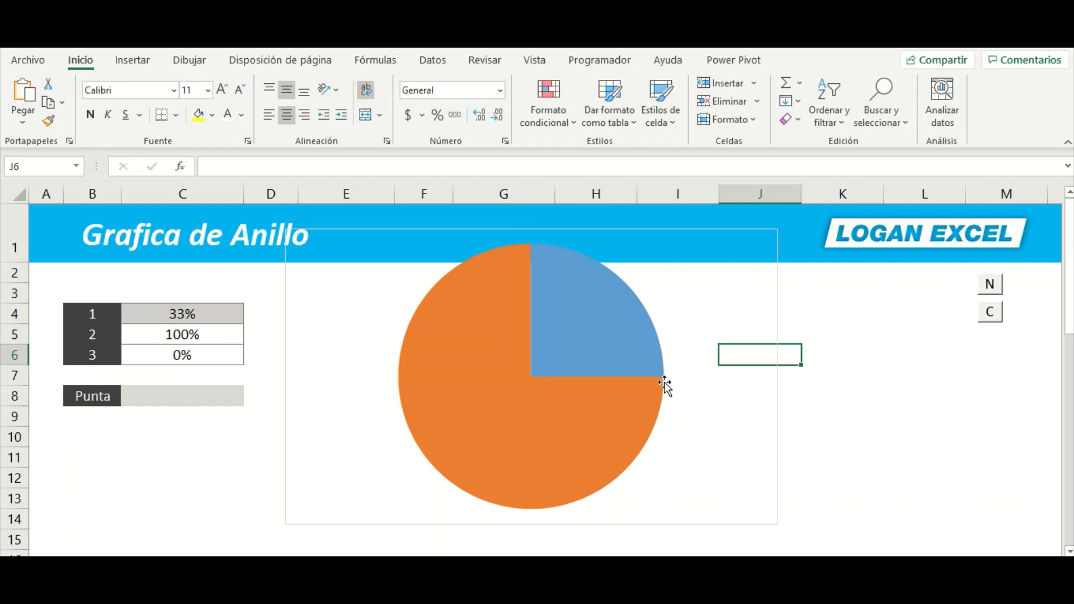
Give the blue quarter slice no fill so only the orange three-quarter remains
click(598, 328)
double_click(553, 287)
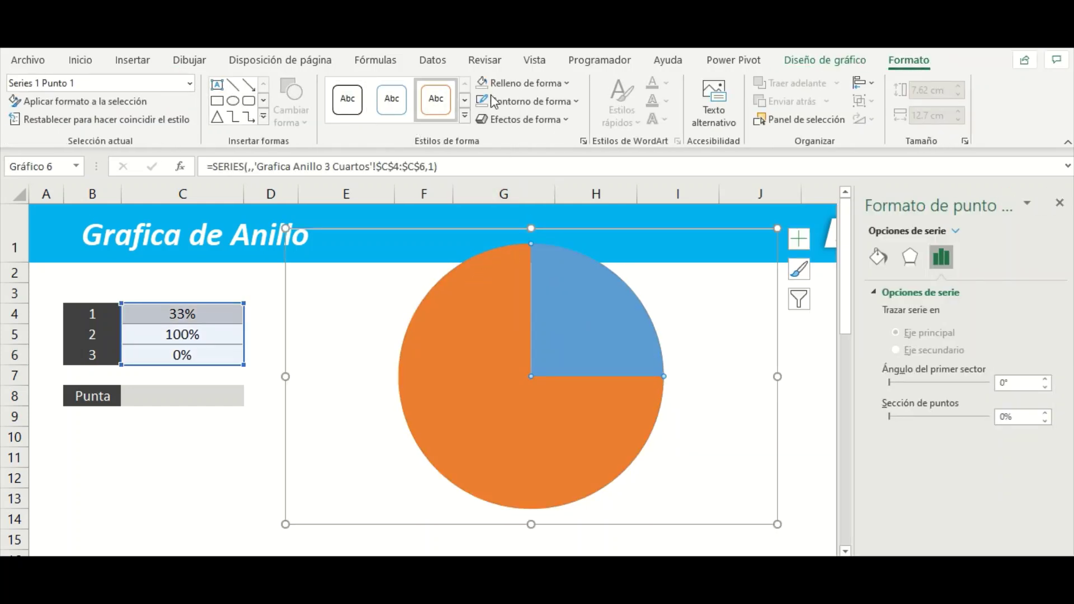
click(560, 83)
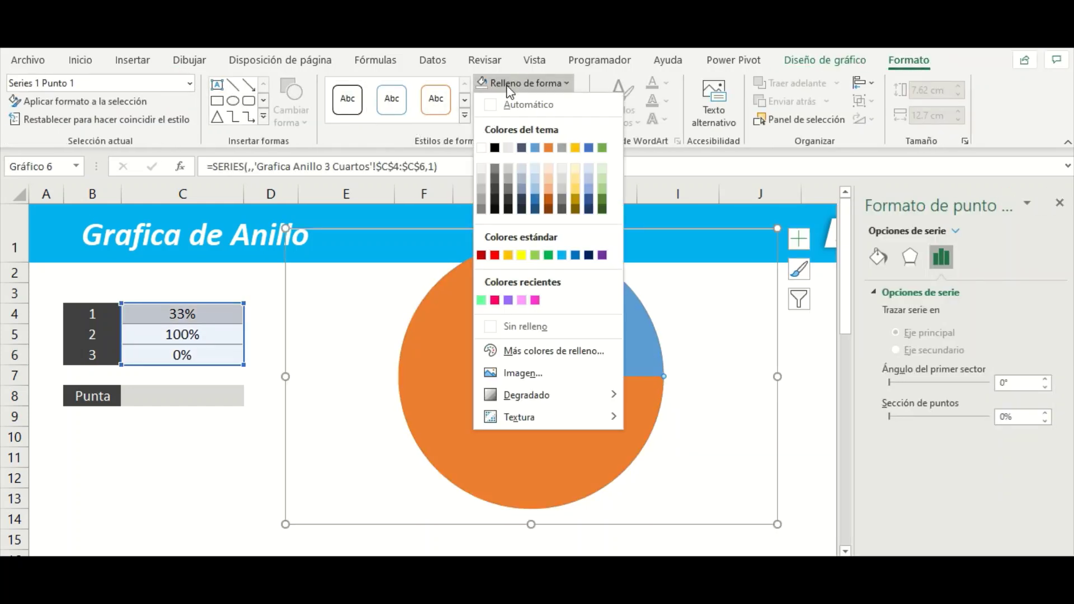
click(515, 329)
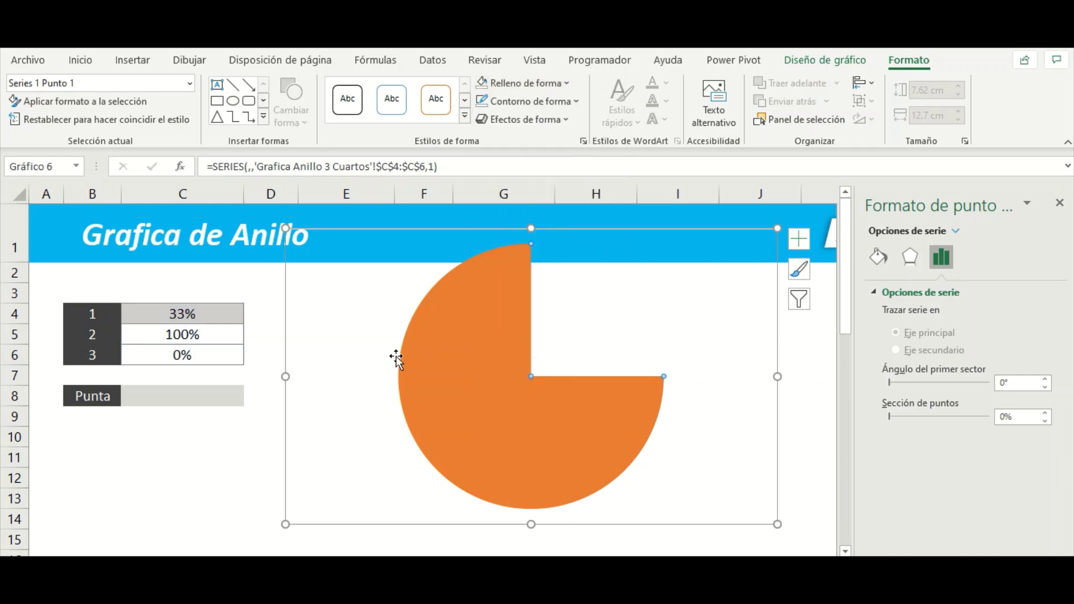
Narrow the chart to fit the pie and shift it right and slightly down
click(468, 324)
drag(777, 376, 618, 376)
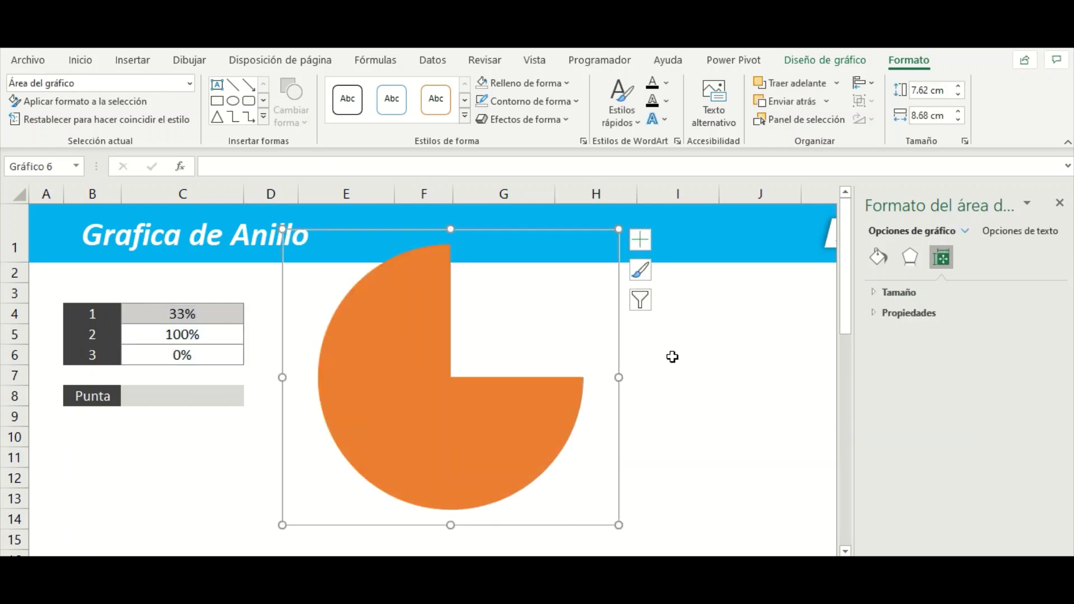
click(1060, 204)
click(750, 347)
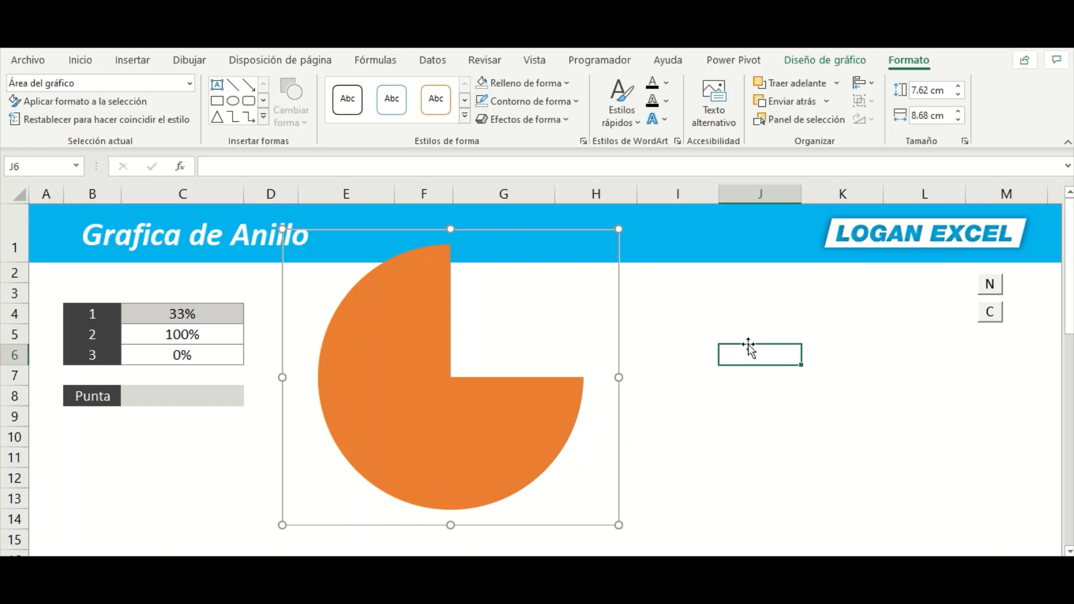
drag(568, 230, 619, 246)
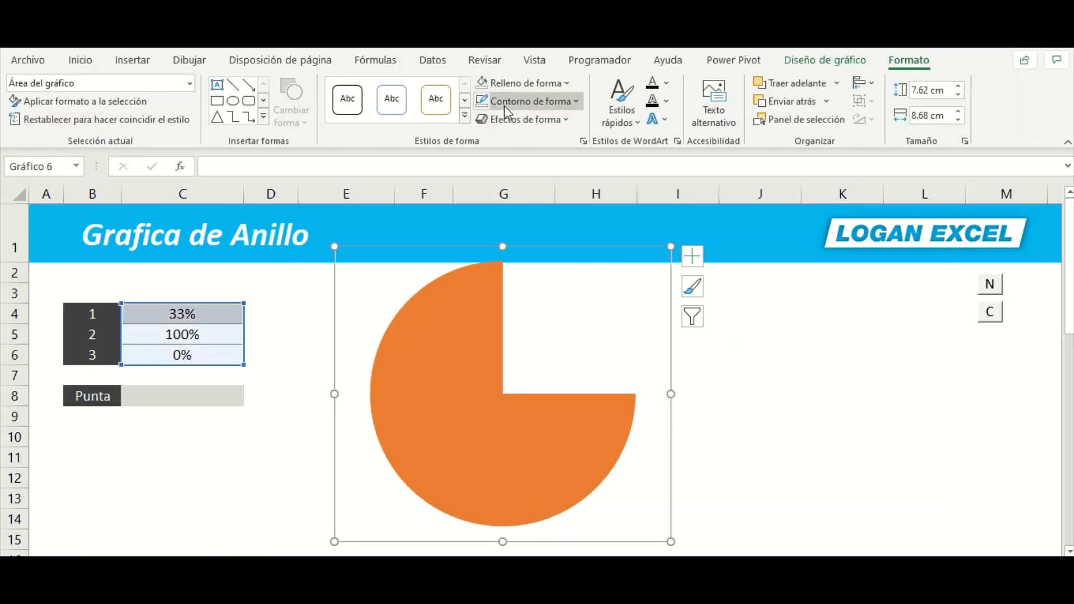
Remove the chart's border, then go back to cell C5
click(505, 104)
click(530, 344)
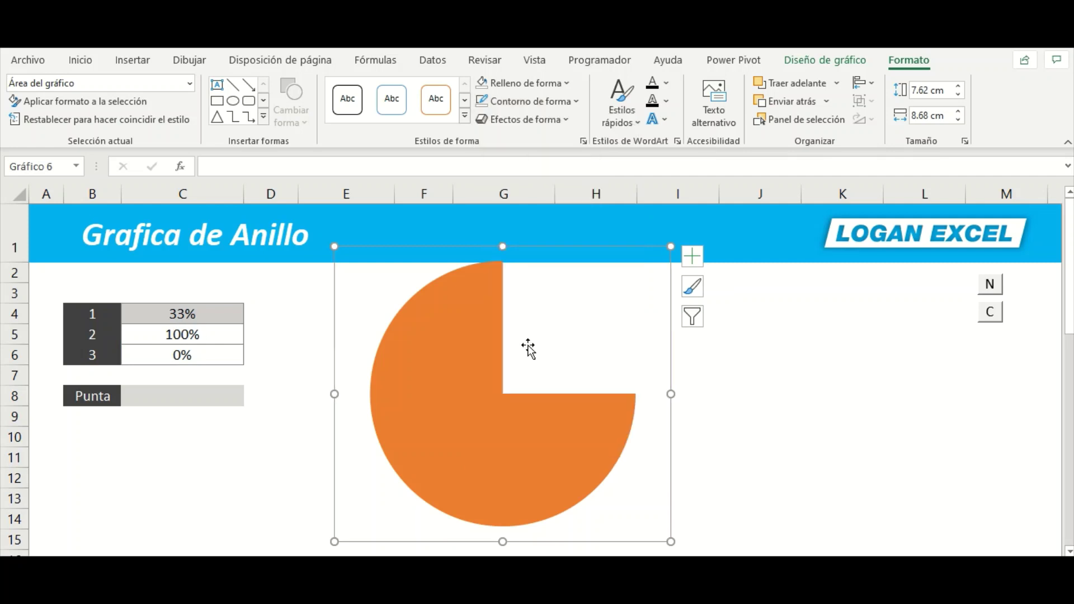
click(758, 370)
click(560, 431)
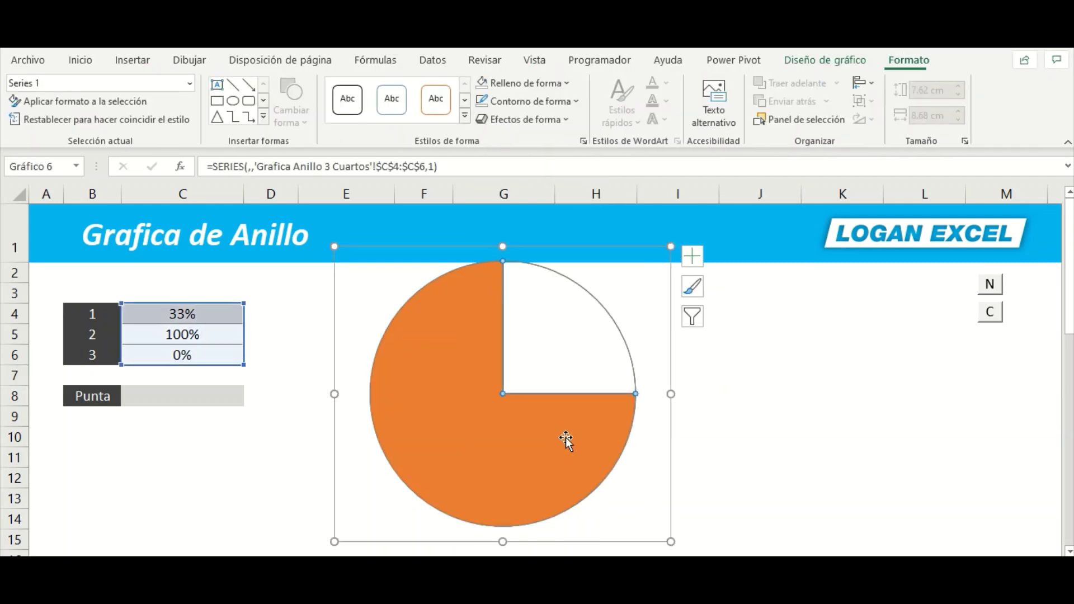
click(293, 404)
click(192, 335)
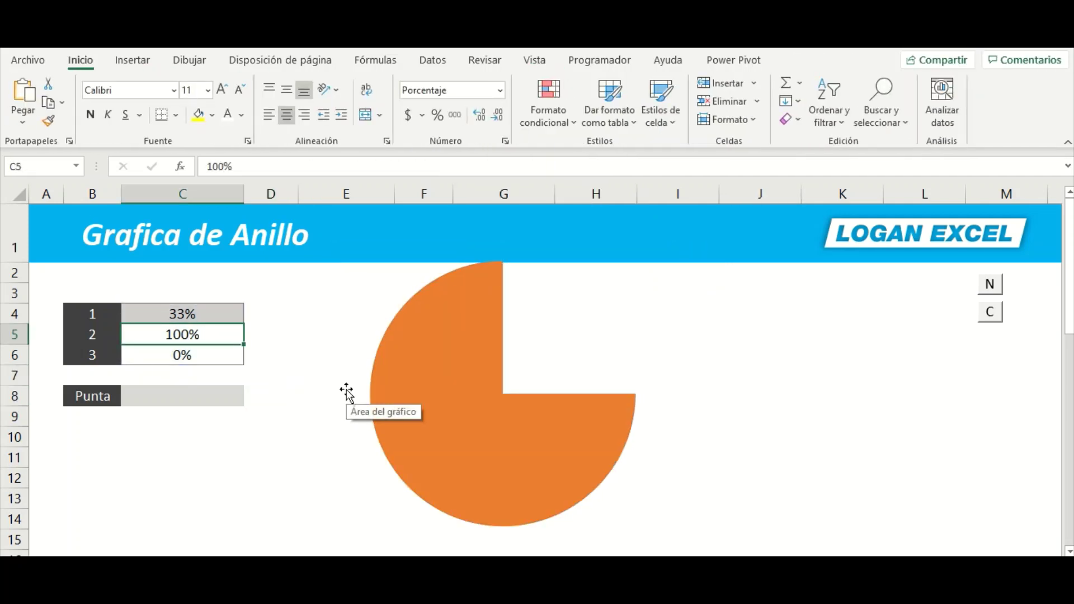
Enter 50%, then 10%, then 20% in C5, leaving C6 at 80%
text(50%)
key(Return)
key(Return)
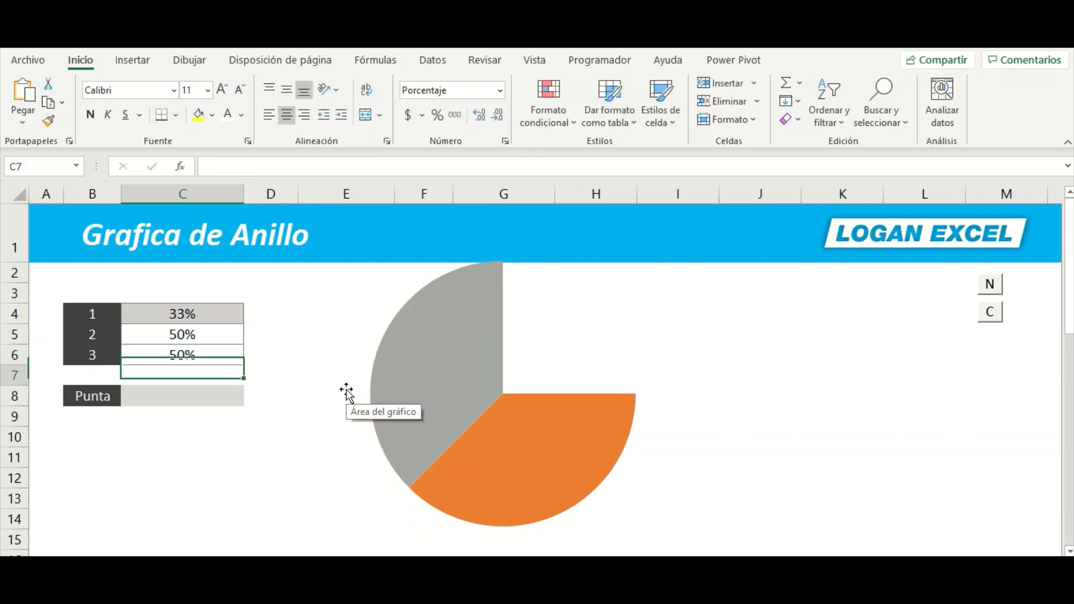
key(Up)
key(Up)
text(10%)
key(Return)
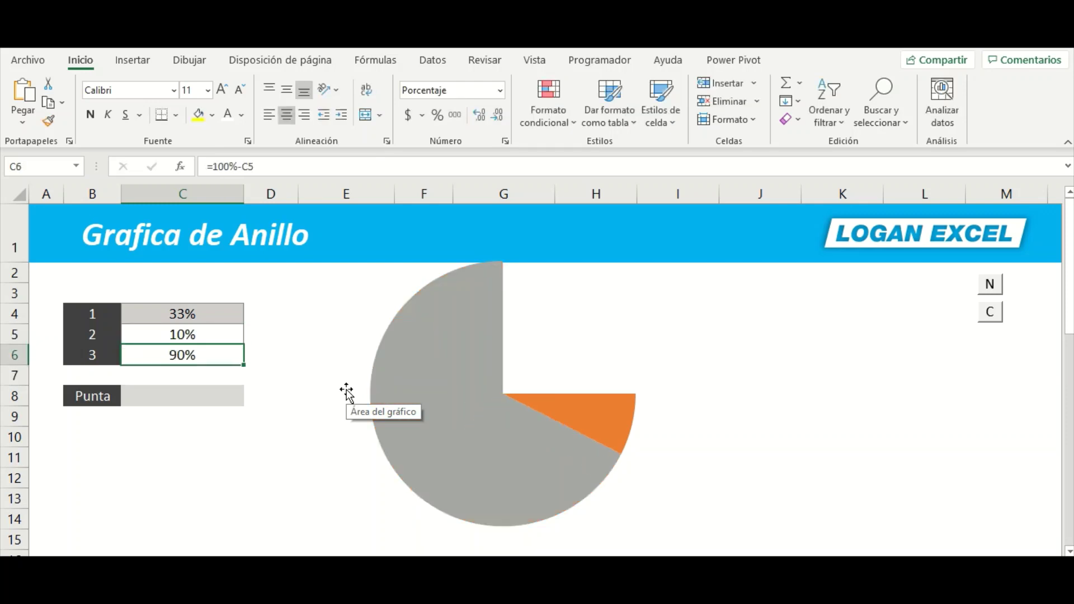
key(Down)
key(Up)
key(Up)
key(Down)
key(Down)
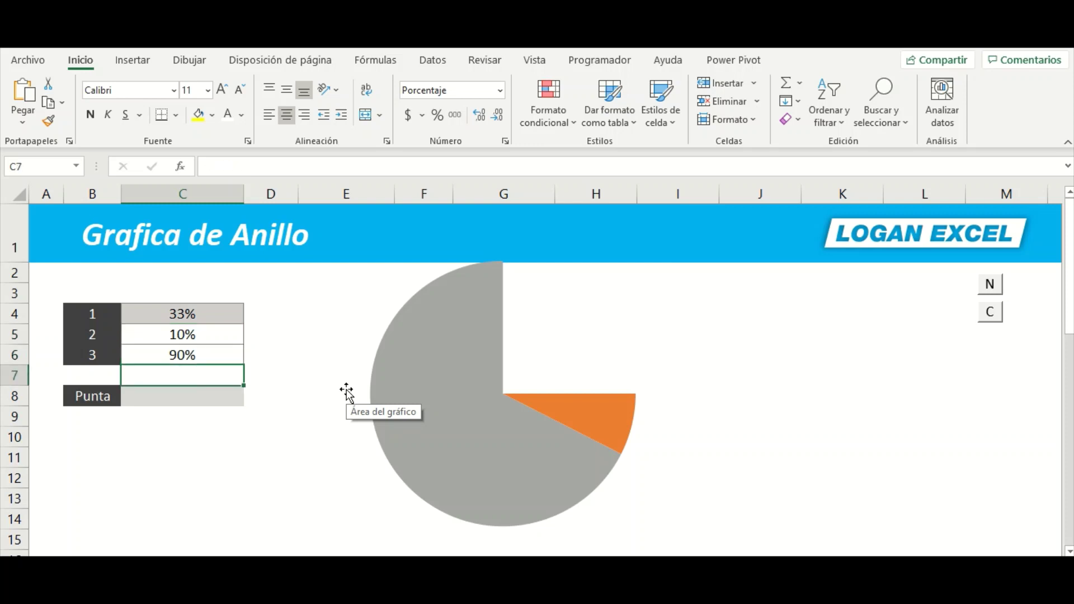
key(Up)
key(Up)
key(Down)
key(Down)
key(Up)
key(Up)
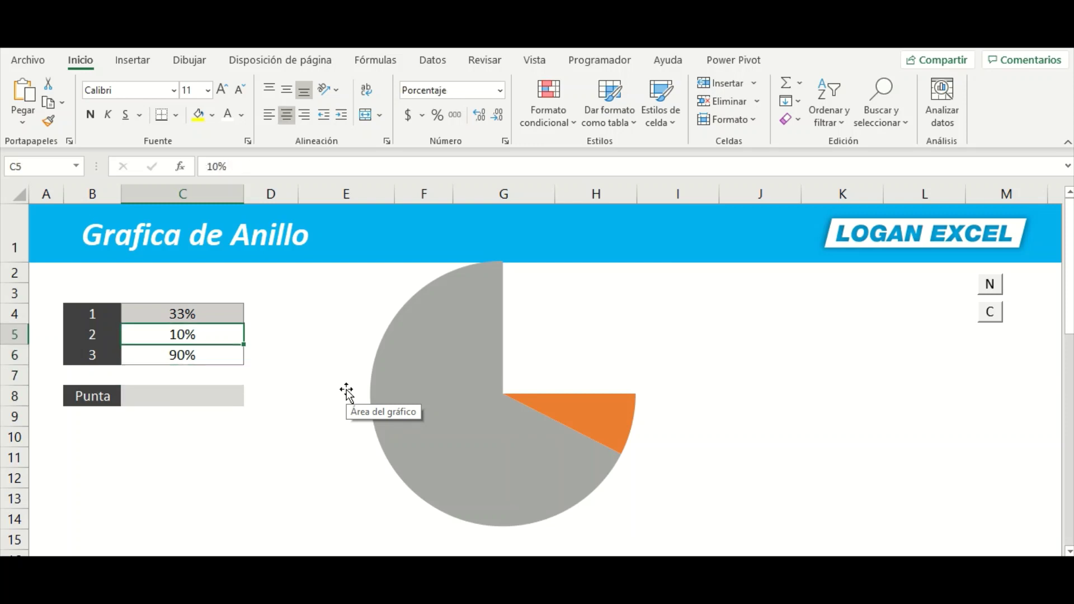
text(20)
key(Return)
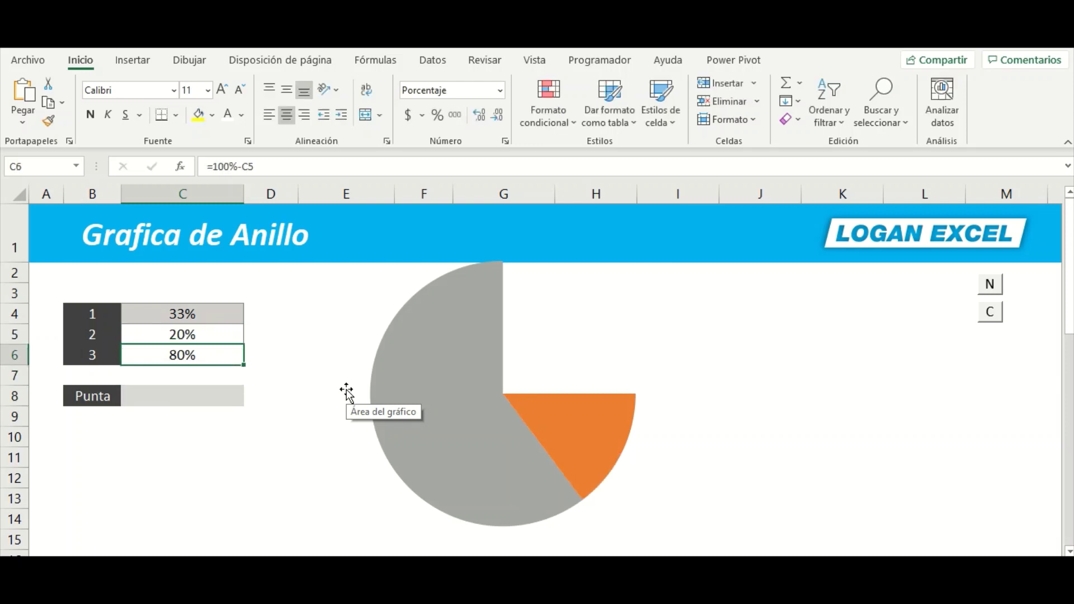
key(Up)
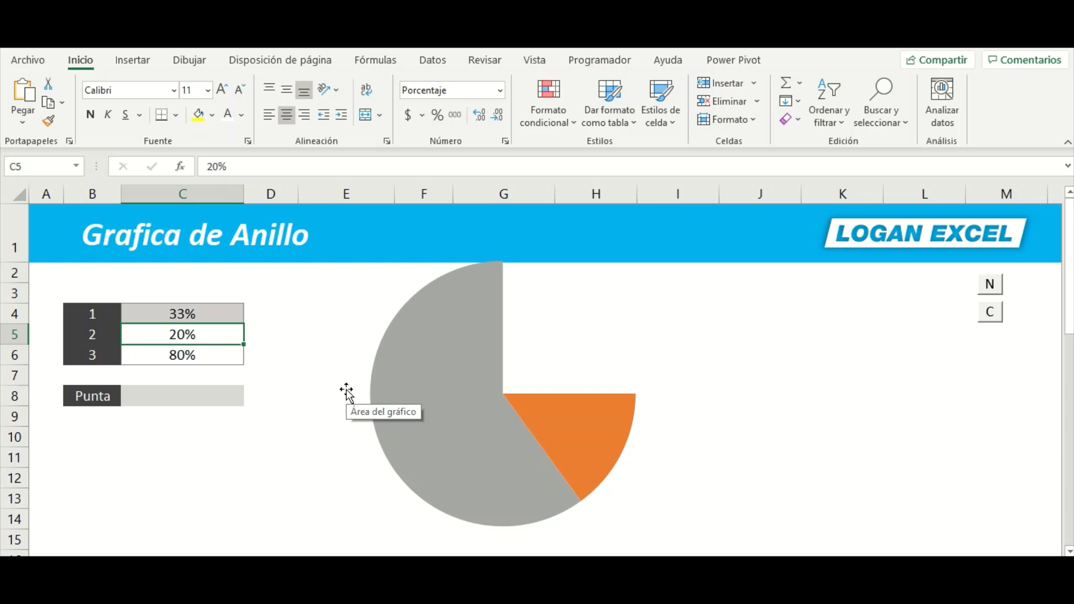
Check the chart, nudge the grey arrow panel in PowerPoint, and return to Excel
click(526, 434)
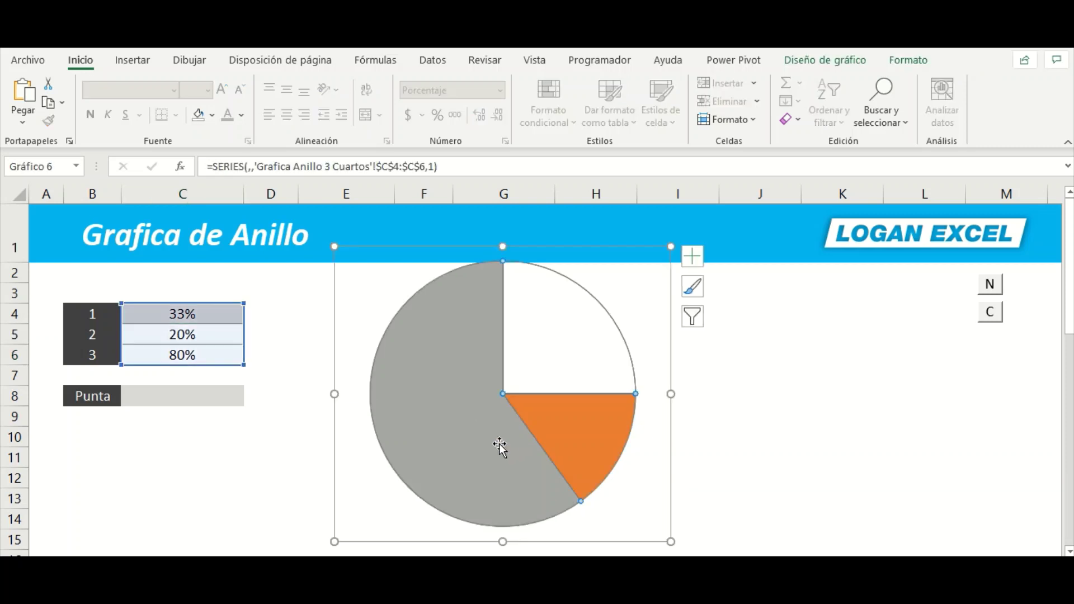
click(664, 382)
click(721, 358)
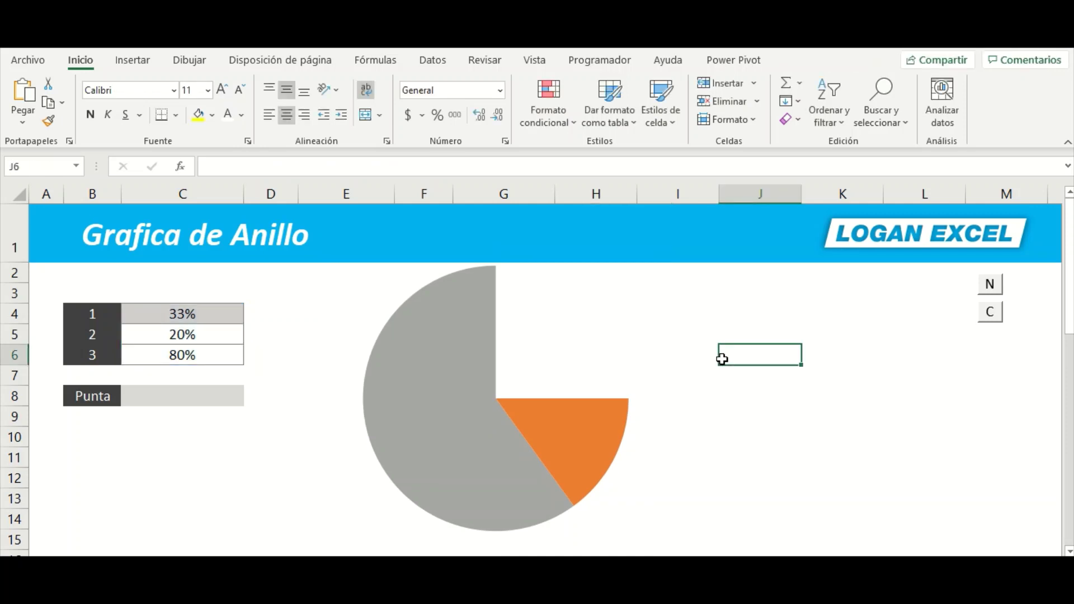
key(alt+Tab)
key(alt+Tab)
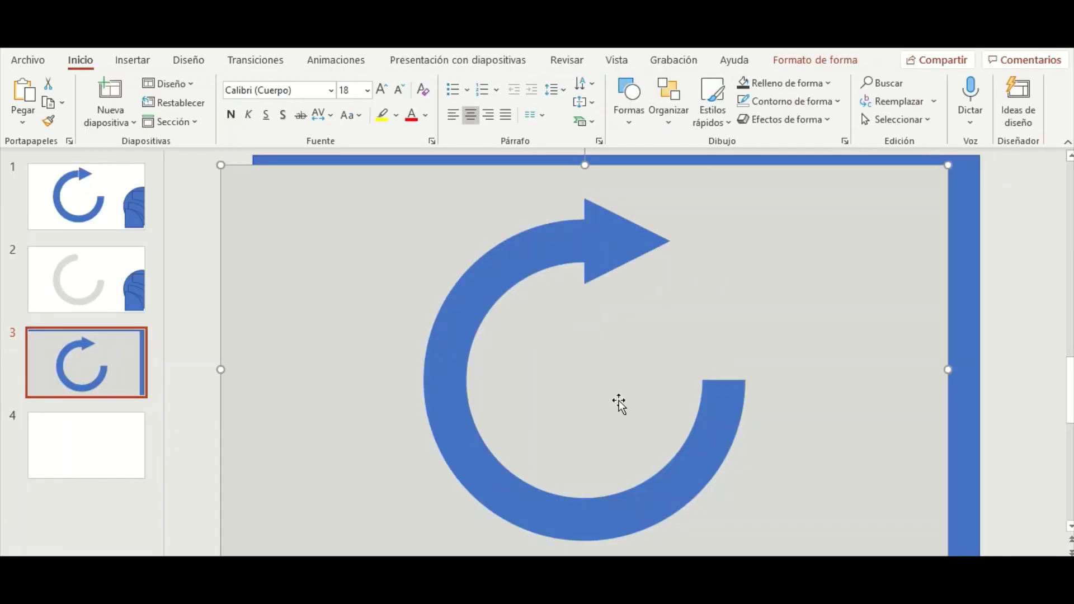
drag(352, 264, 327, 269)
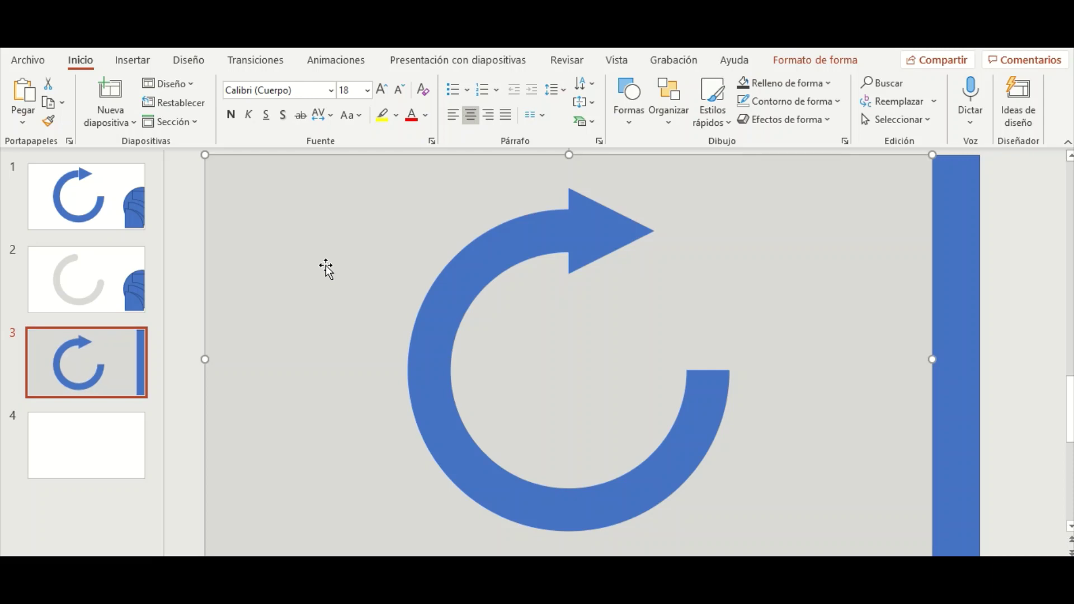
key(alt+Tab)
Paste the grey arrow panel from PowerPoint at cell E9 and drag it over the chart
click(301, 414)
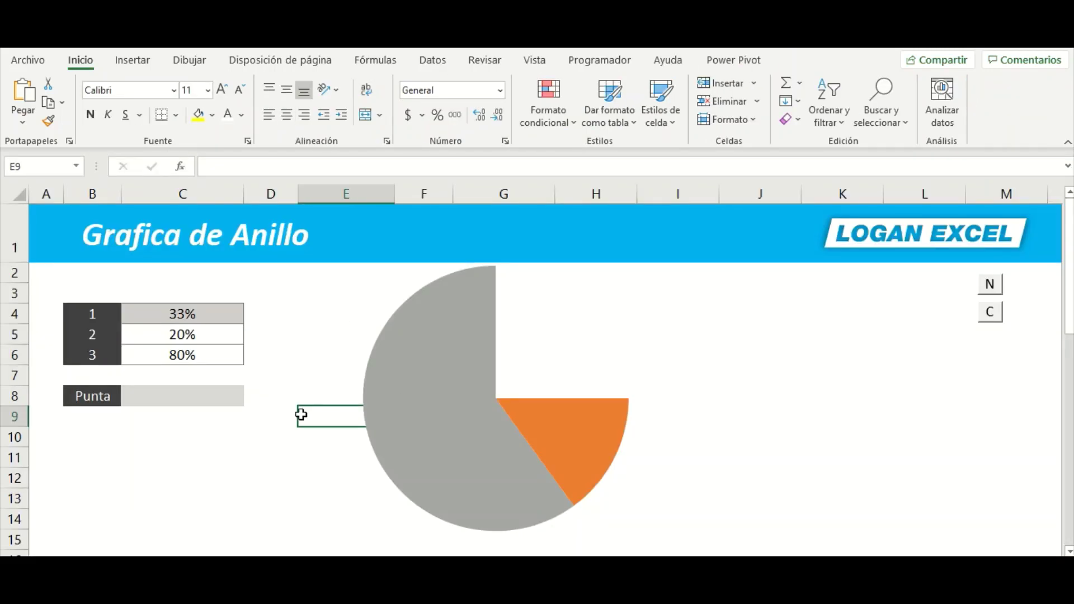
key(ctrl+v)
drag(688, 434, 495, 309)
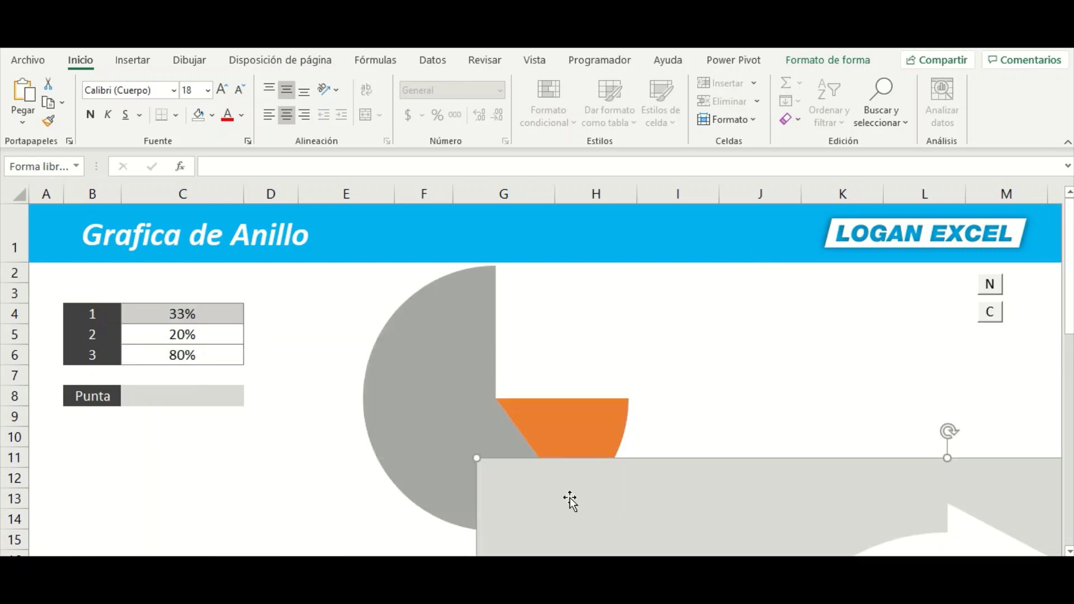
Resize and centre the panel so its curved-arrow cutout frames the pie
mouse_move(103, 277)
mouse_down()
mouse_move(159, 262)
mouse_move(472, 436)
mouse_up()
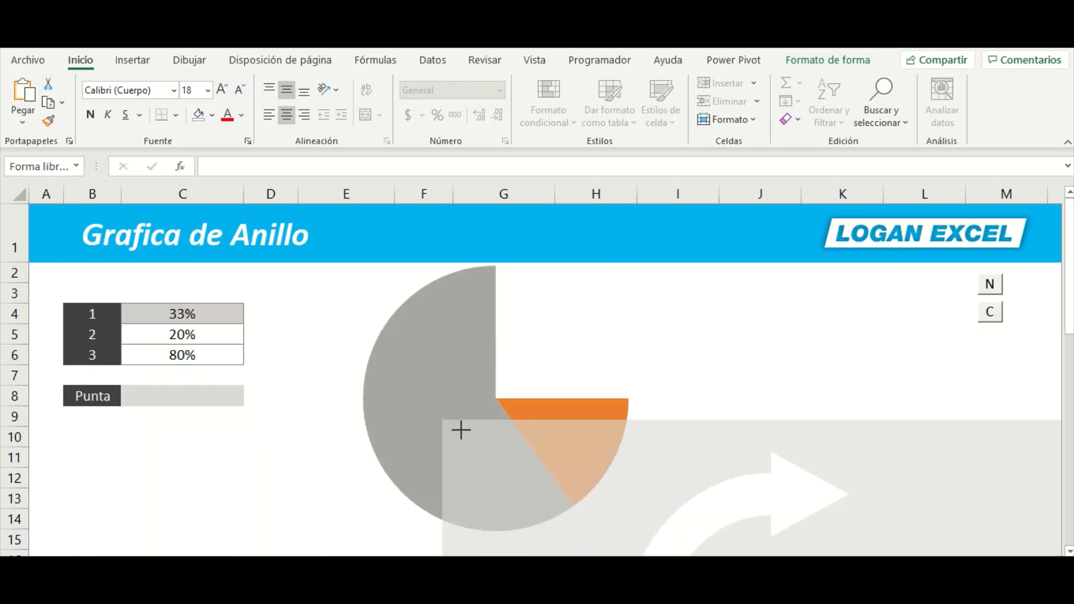
drag(573, 487, 288, 280)
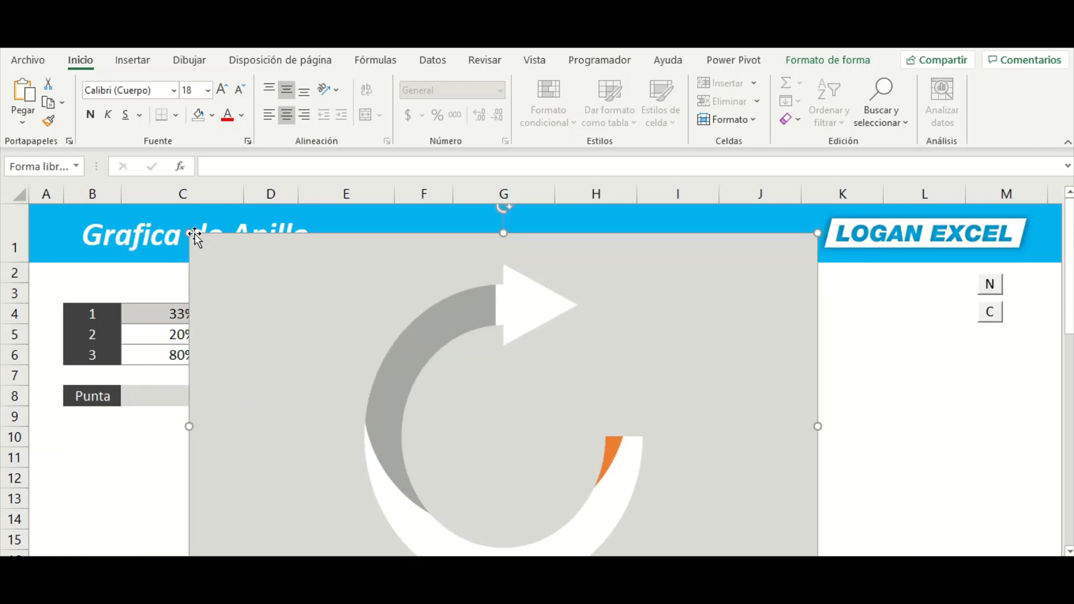
drag(194, 237, 329, 309)
drag(379, 381, 289, 304)
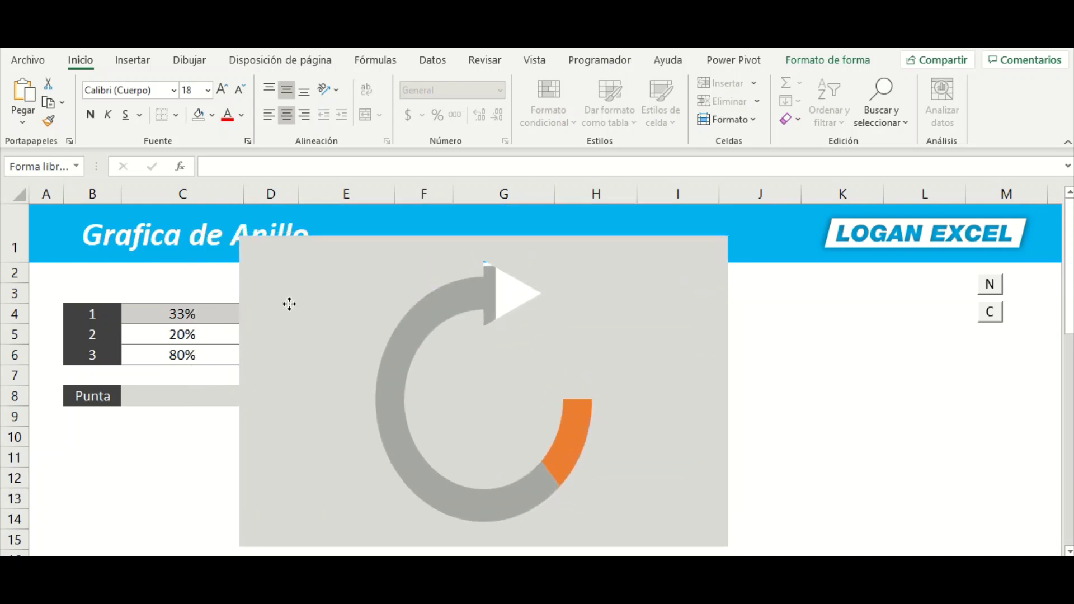
mouse_move(729, 392)
mouse_down()
mouse_move(799, 393)
mouse_move(712, 408)
mouse_move(751, 408)
mouse_move(735, 405)
mouse_up()
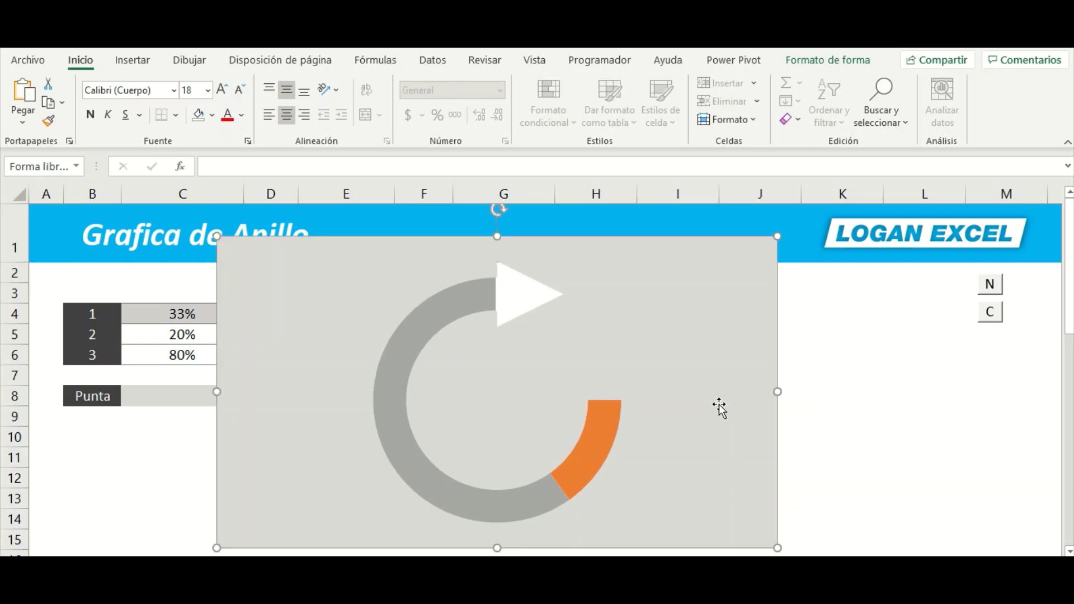
Test C5 with 10%, 50% and 60%, watching the orange ring segment grow
click(168, 335)
text(10)
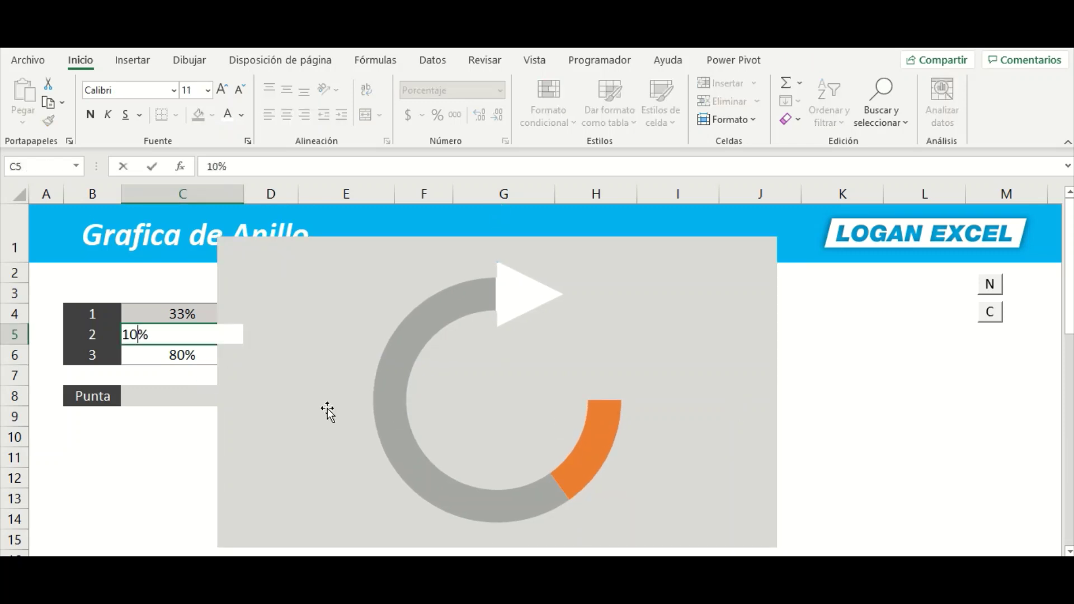
key(Return)
key(Up)
text(50)
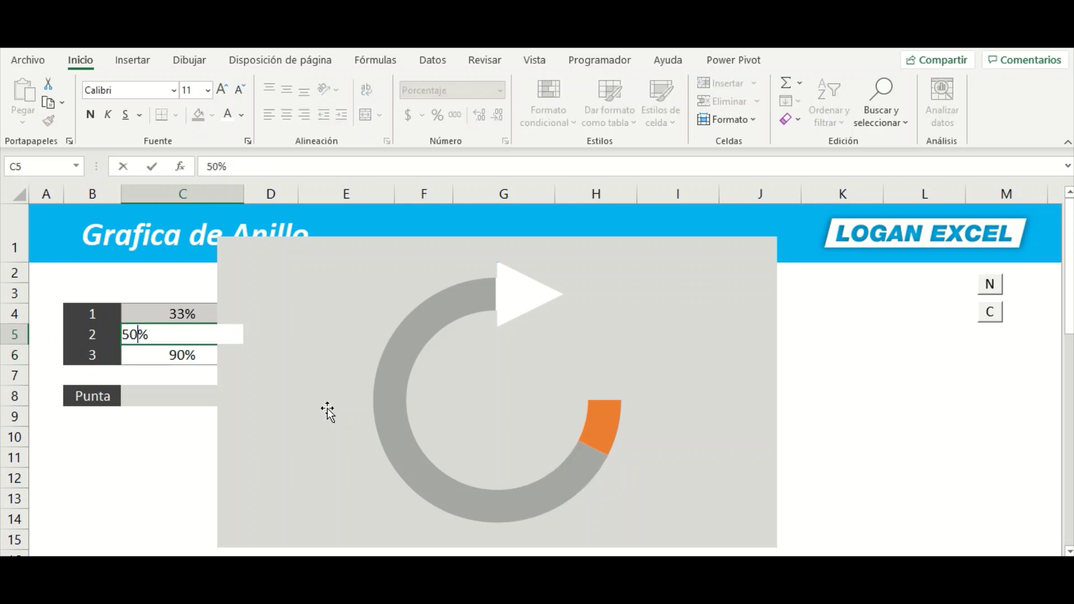
key(Return)
key(Up)
text(6)
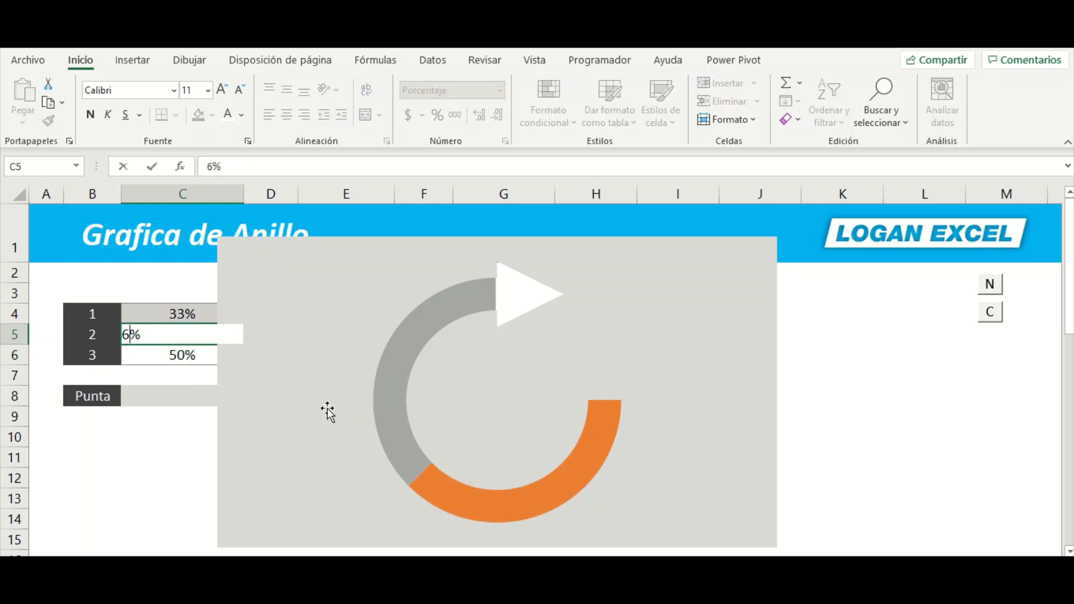
text(0)
key(Return)
key(Up)
Continue with 80%, 90% and 100% in C5 until the ring is fully orange
text(8)
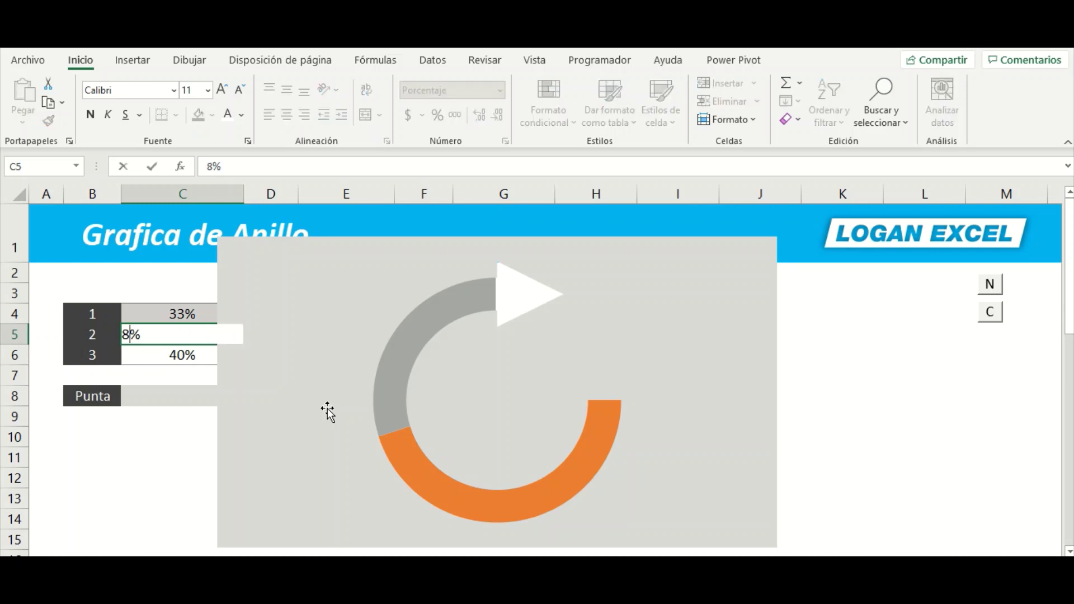
text(0)
key(Return)
key(Up)
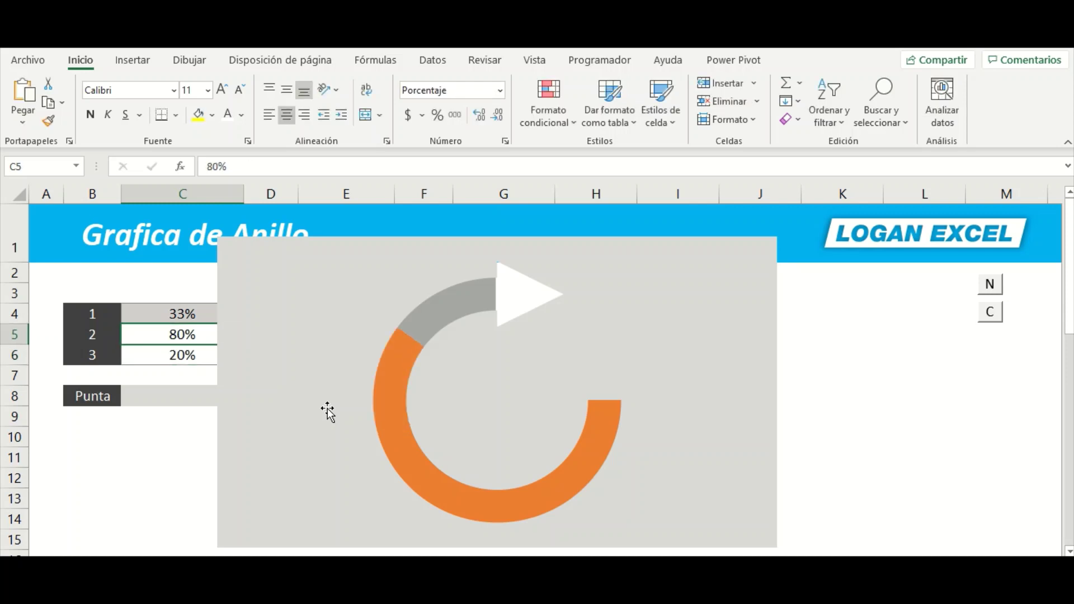
text(90)
key(Return)
key(Up)
text(100)
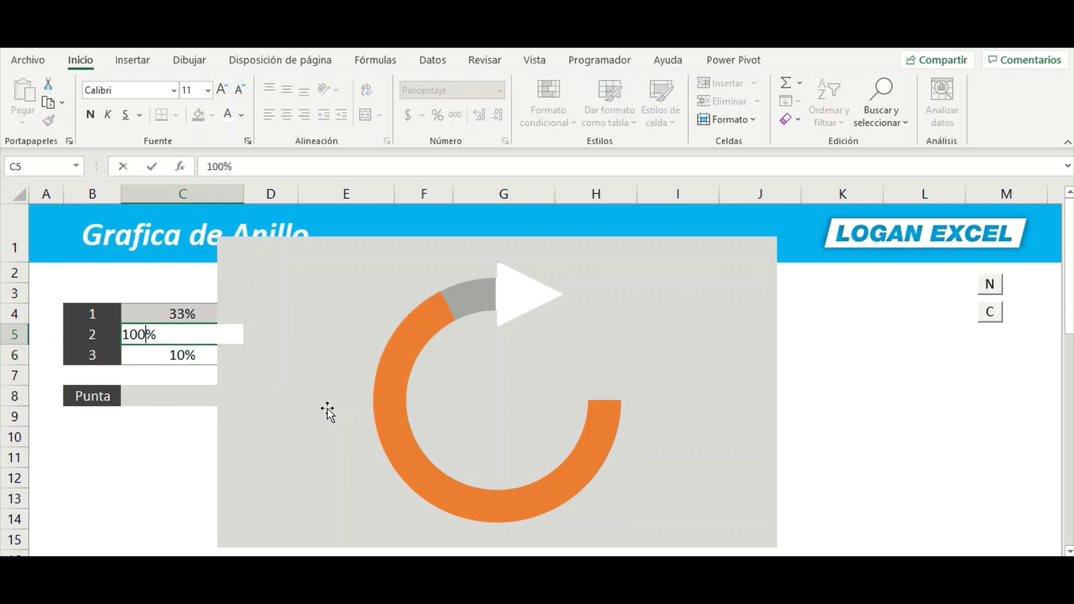
key(Return)
key(Up)
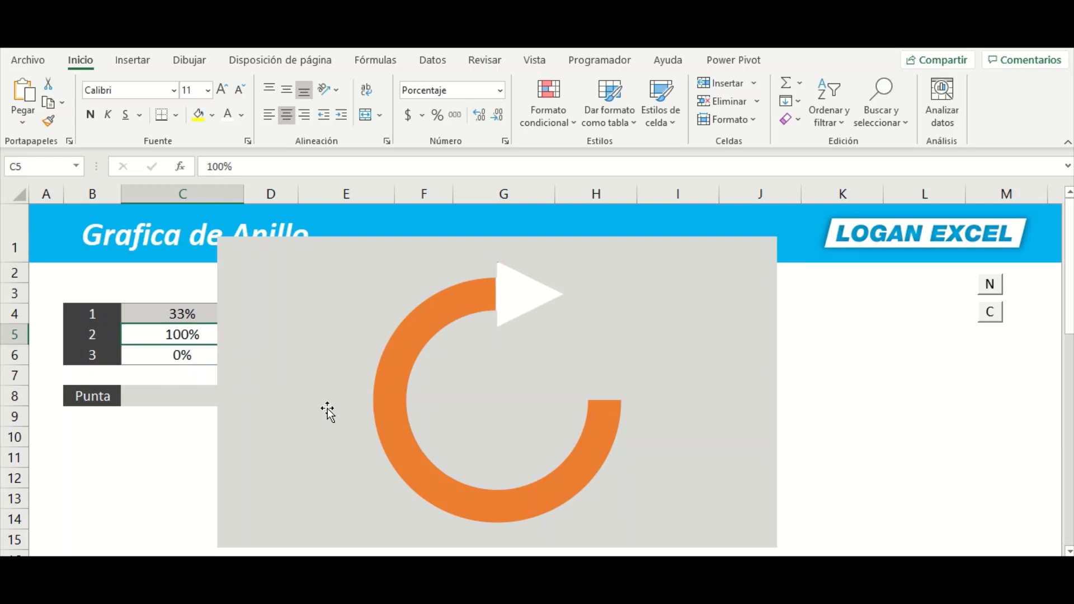
click(628, 369)
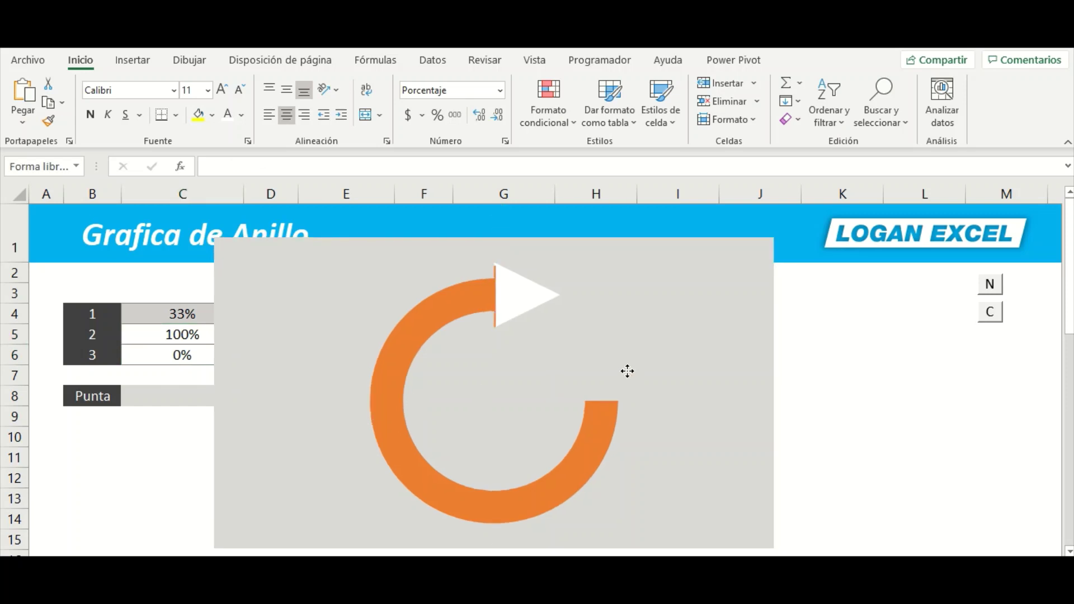
Drag the grey arrow panel down and right off the chart to expose the orange pie
click(631, 370)
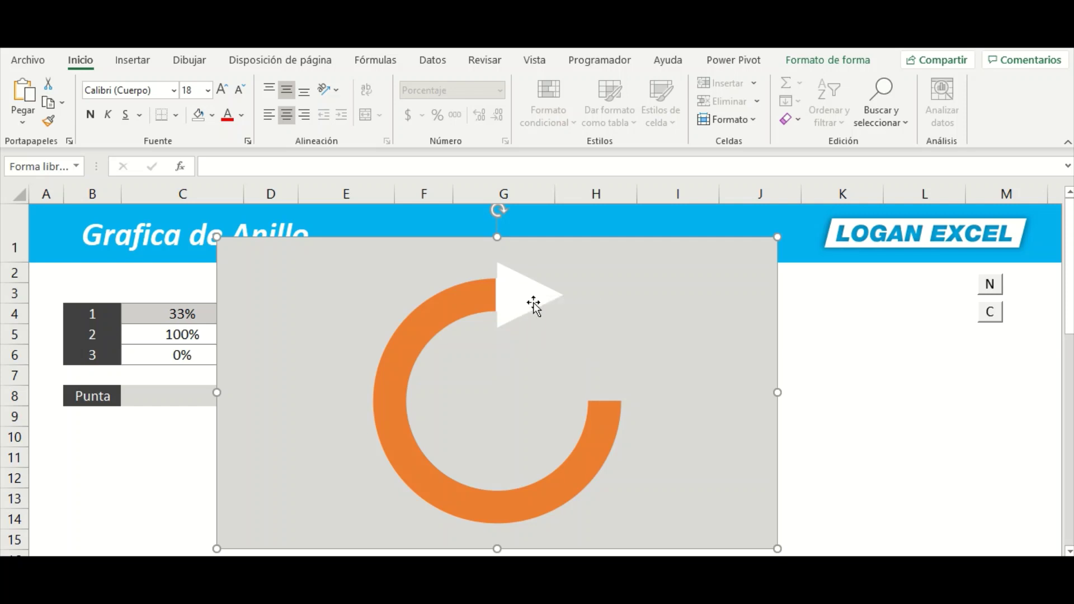
mouse_move(524, 296)
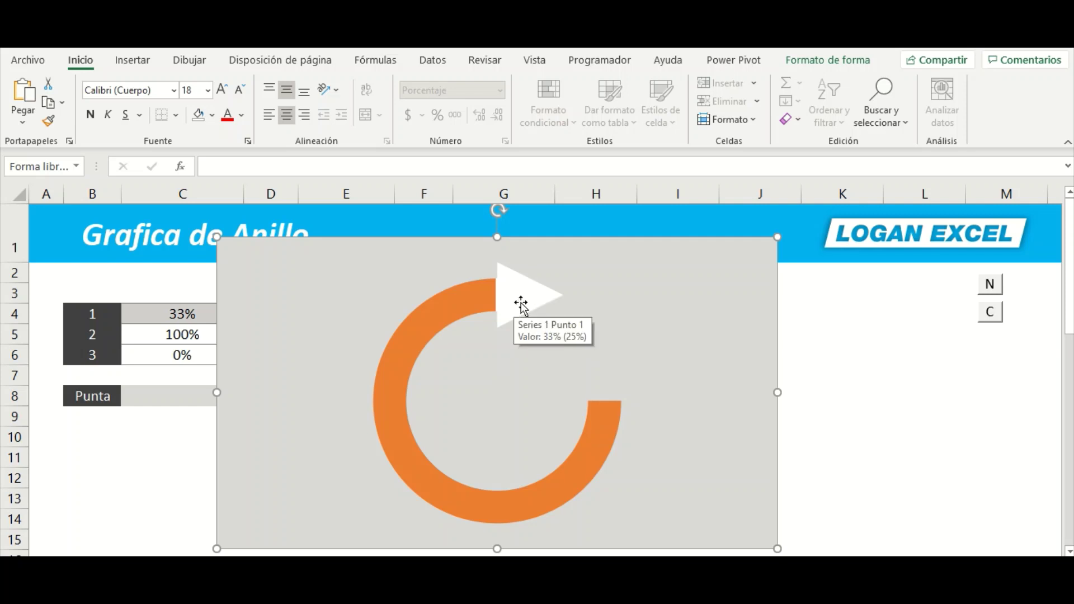
drag(923, 334, 839, 400)
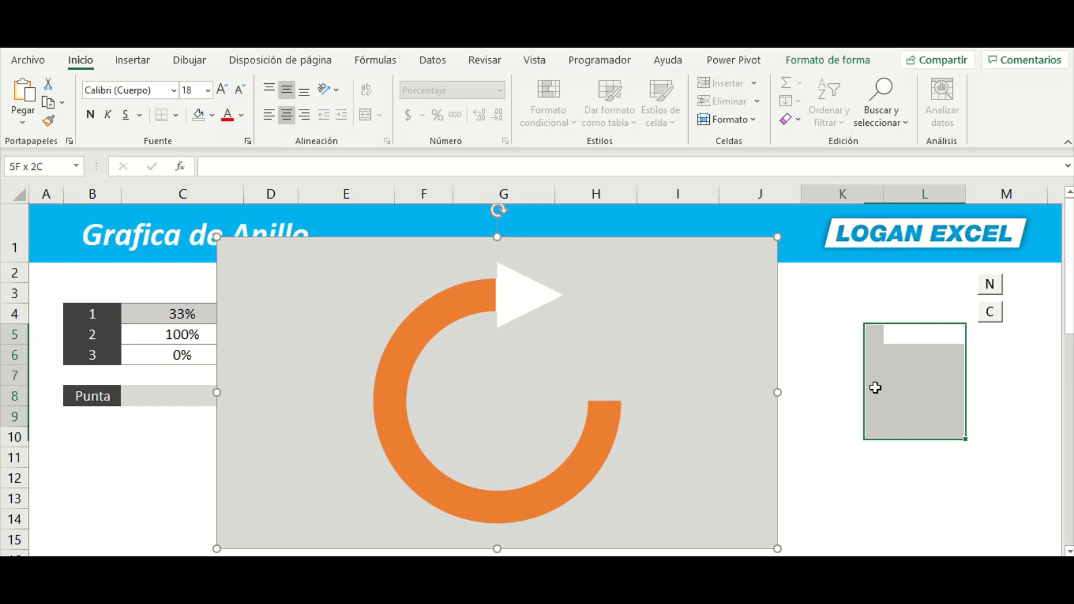
click(862, 347)
click(709, 358)
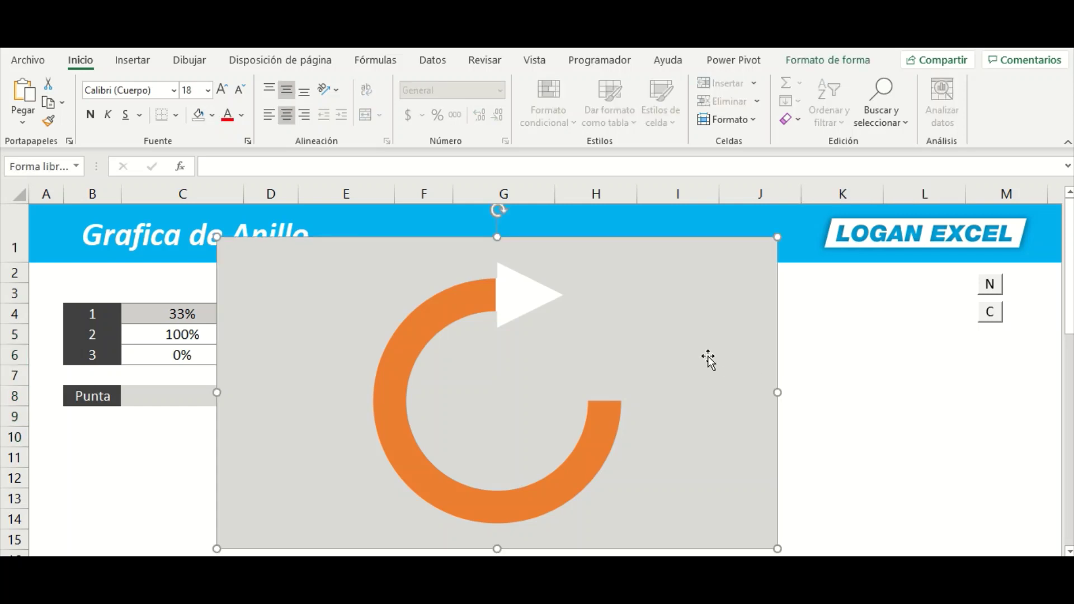
drag(693, 345, 788, 345)
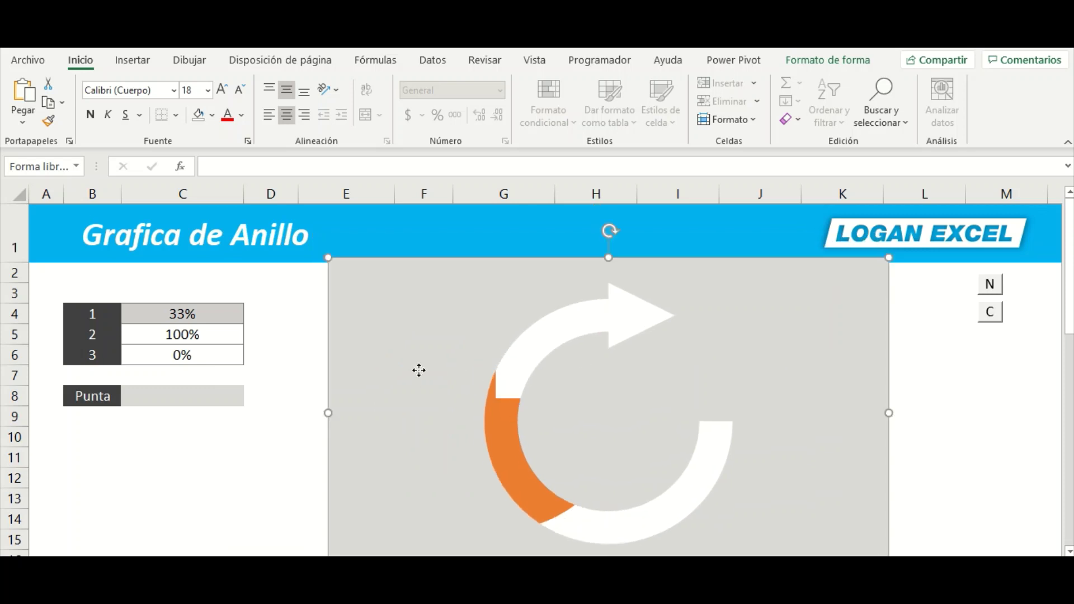
drag(406, 350, 686, 414)
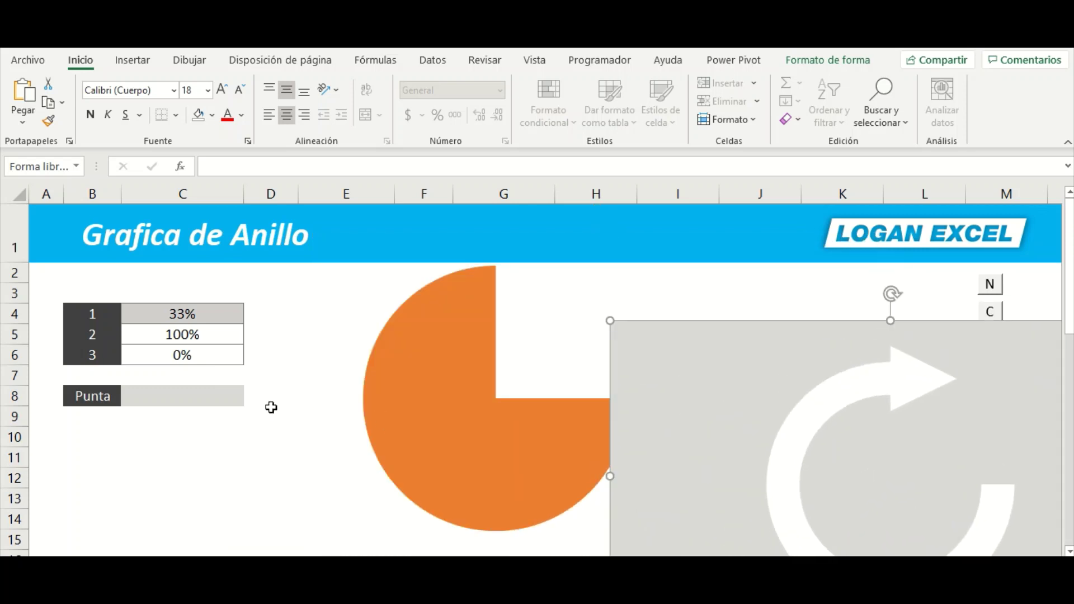
click(271, 414)
Copy the empty Punta cell C8
click(172, 399)
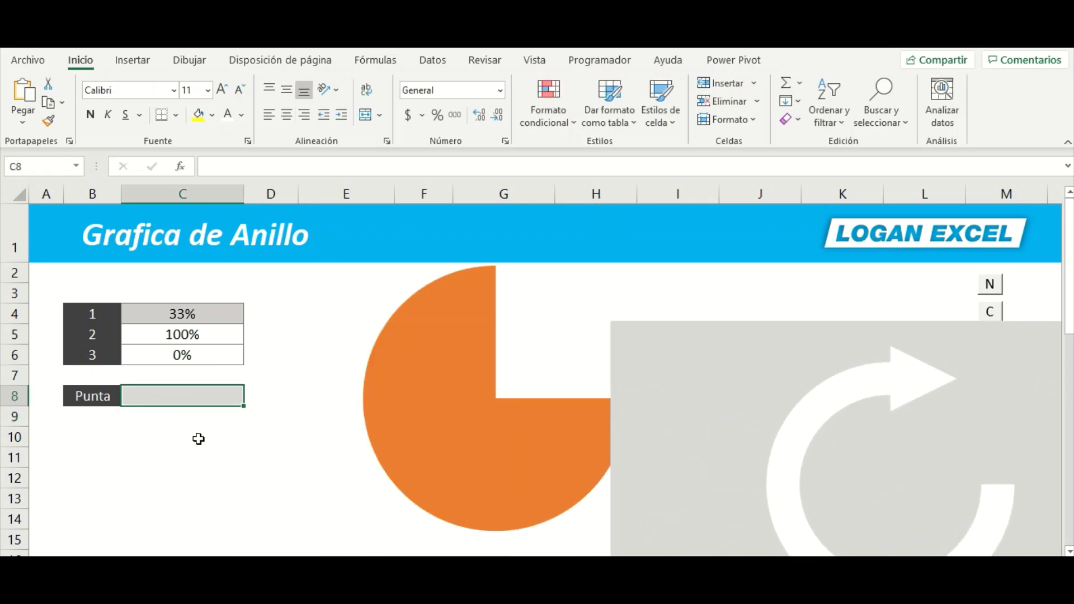
click(197, 436)
click(109, 400)
click(139, 436)
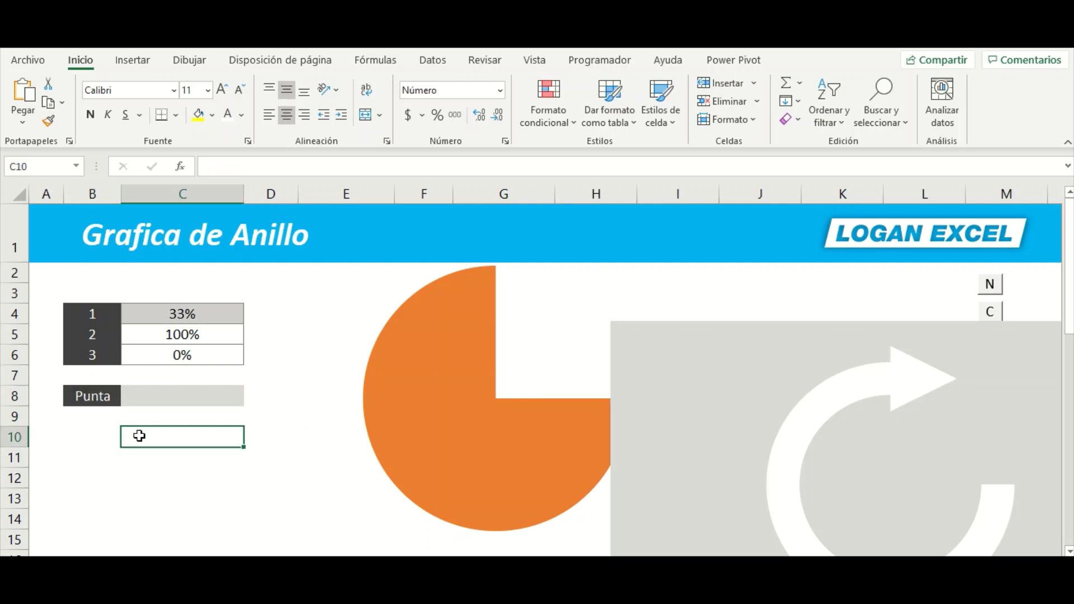
click(90, 395)
click(197, 392)
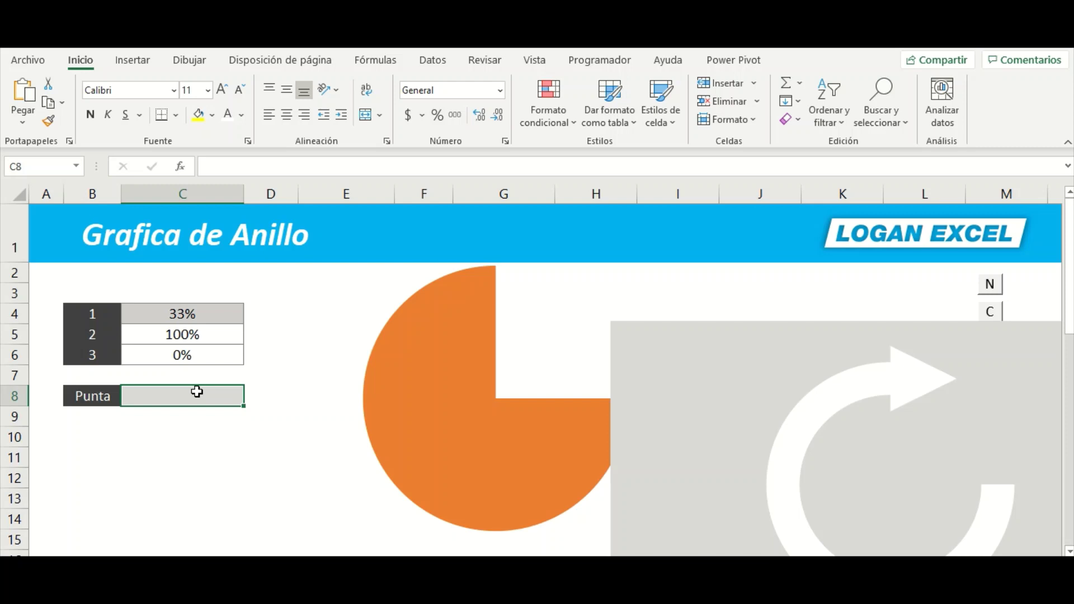
click(197, 449)
click(197, 398)
key(ctrl+c)
Choose C10 as the destination for pasting C8 with special paste options
click(189, 436)
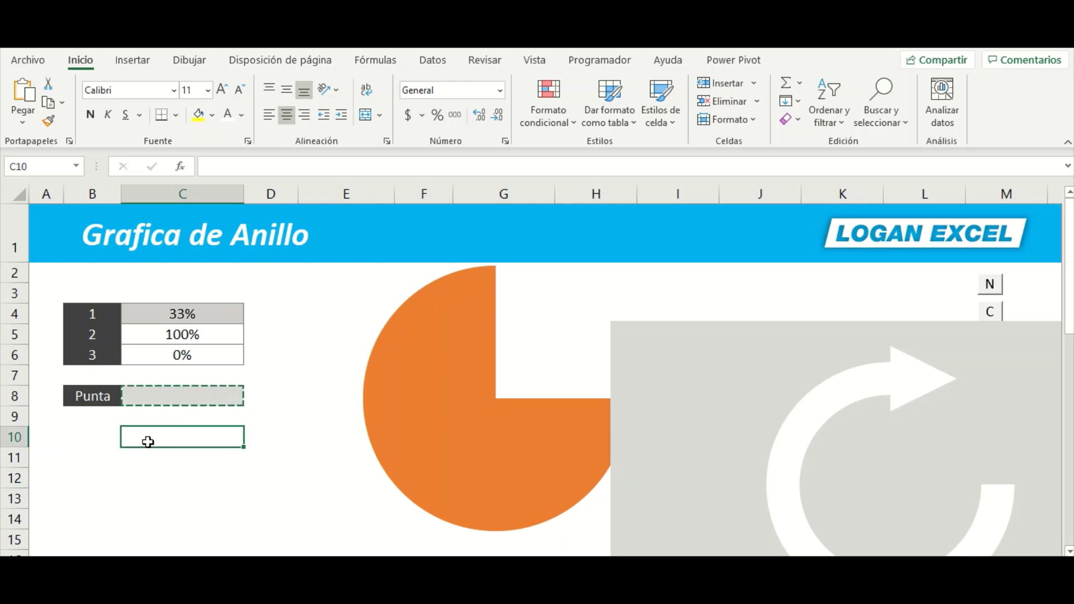
click(152, 473)
click(164, 435)
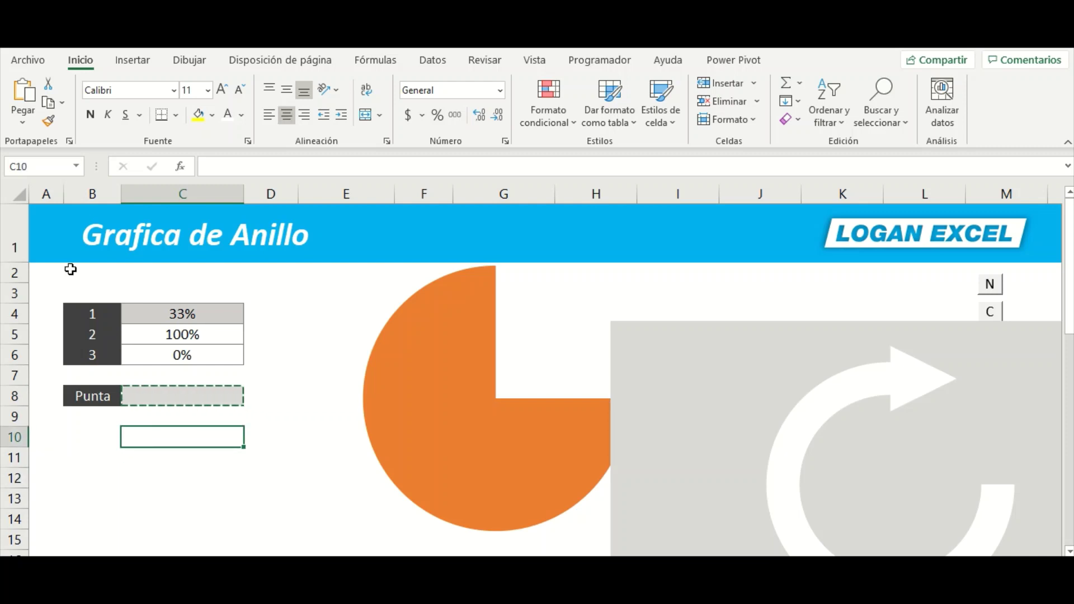
click(26, 121)
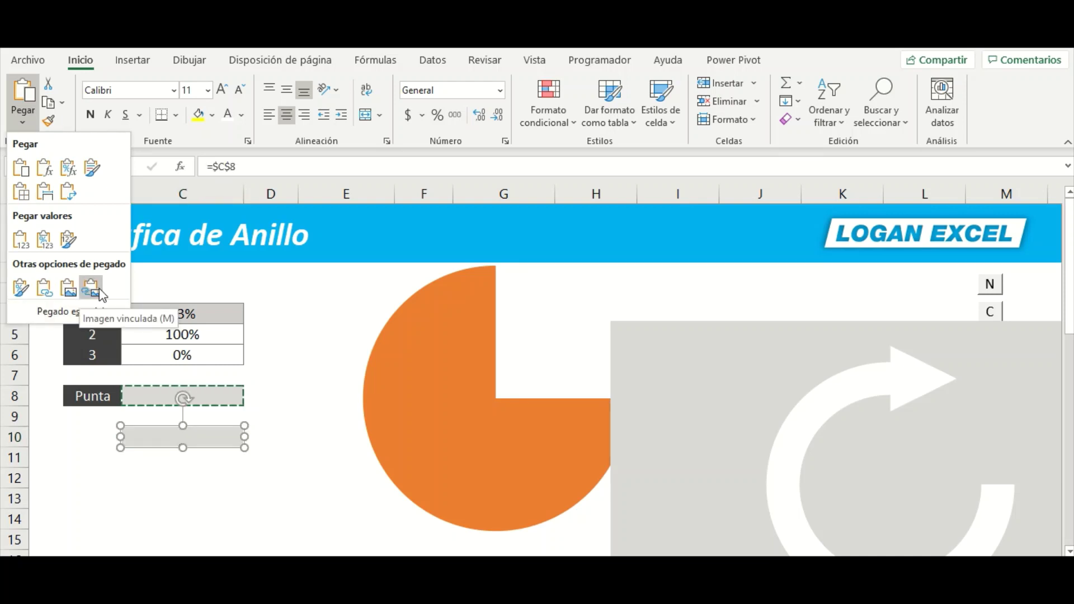
Paste C8 as a linked picture and drag it onto the pie
click(91, 288)
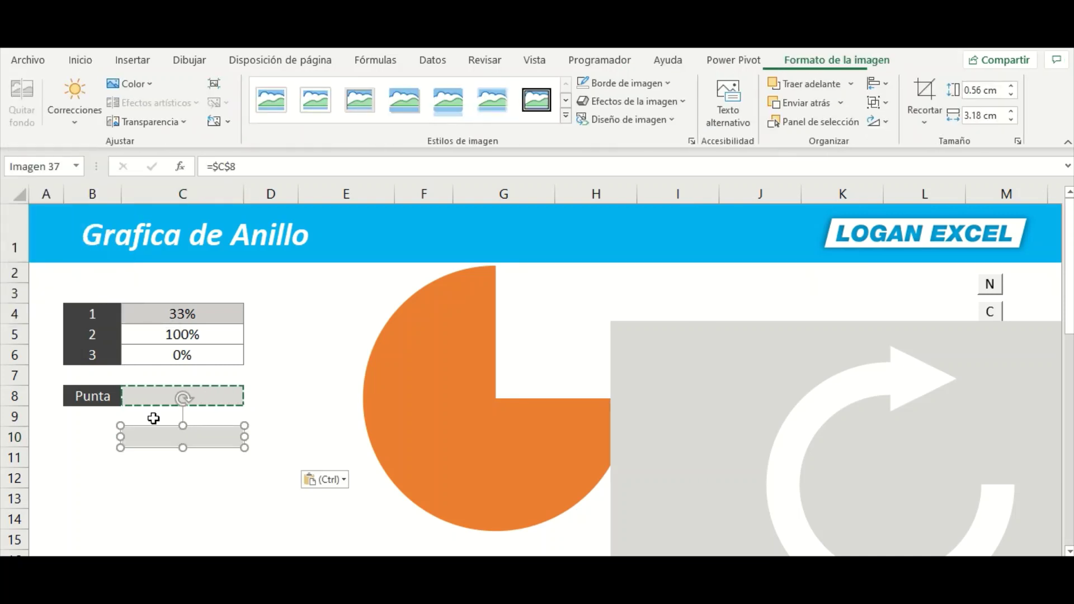
click(194, 478)
mouse_move(197, 441)
mouse_down()
mouse_move(165, 443)
mouse_move(603, 284)
mouse_up()
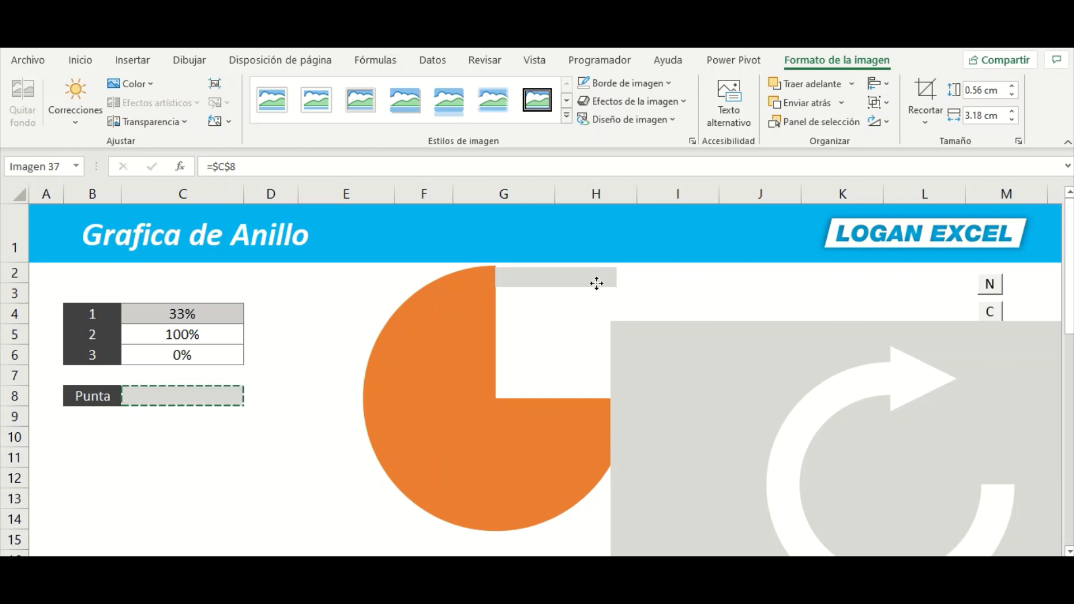
Set the picture at the pie's top edge, enlarge it to 1.83 × 3.18 cm, and slide the grey shape back
drag(597, 283, 597, 269)
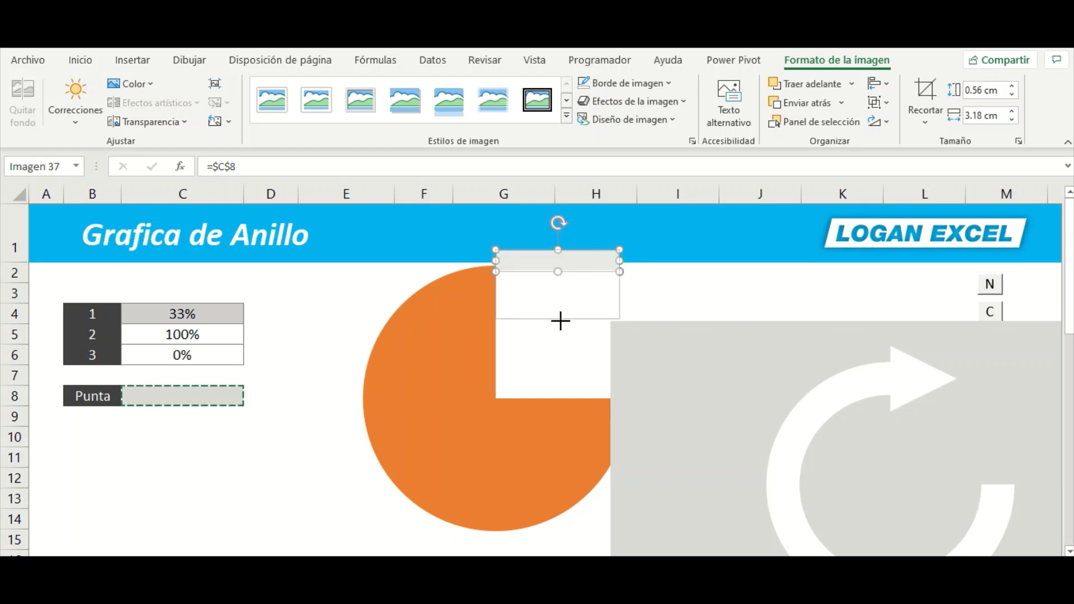
drag(560, 321, 564, 295)
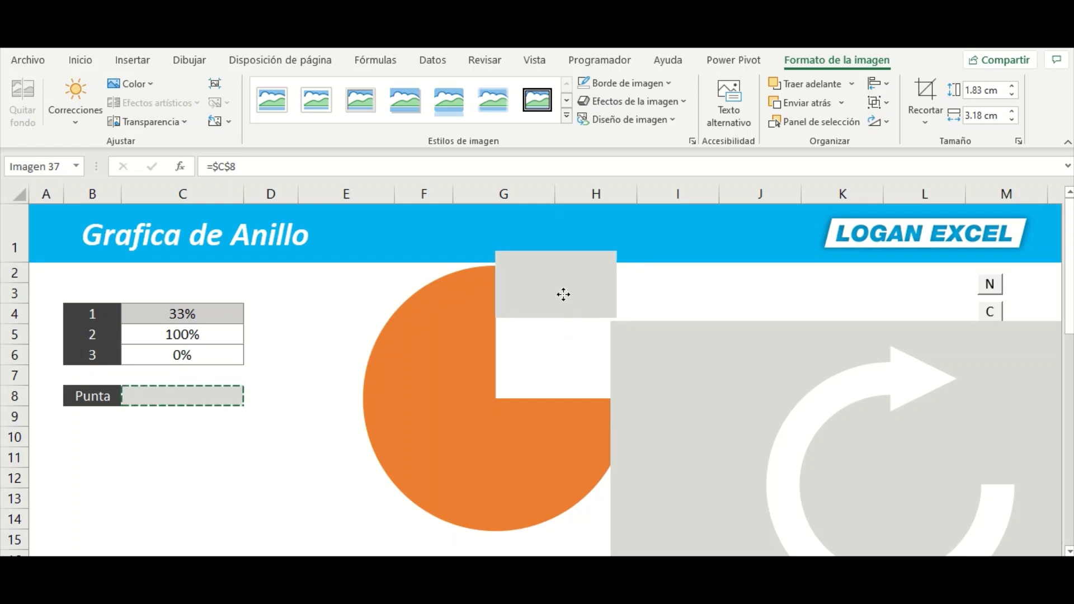
mouse_move(688, 408)
mouse_down()
mouse_move(295, 309)
mouse_move(587, 355)
mouse_up()
Start a formula-based conditional formatting rule on C8 that references cell C5
click(355, 347)
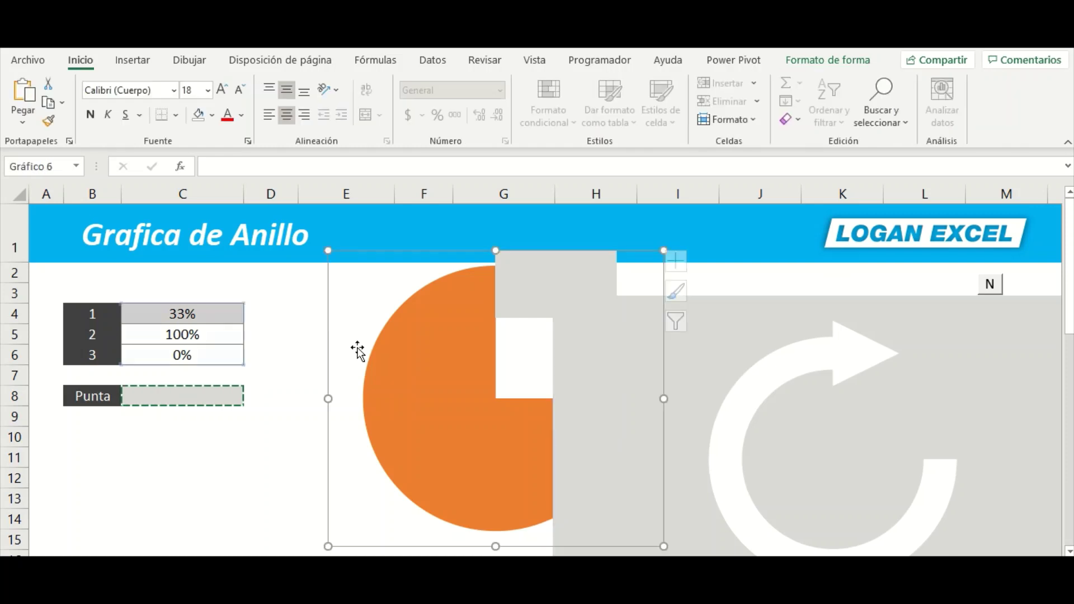
click(200, 398)
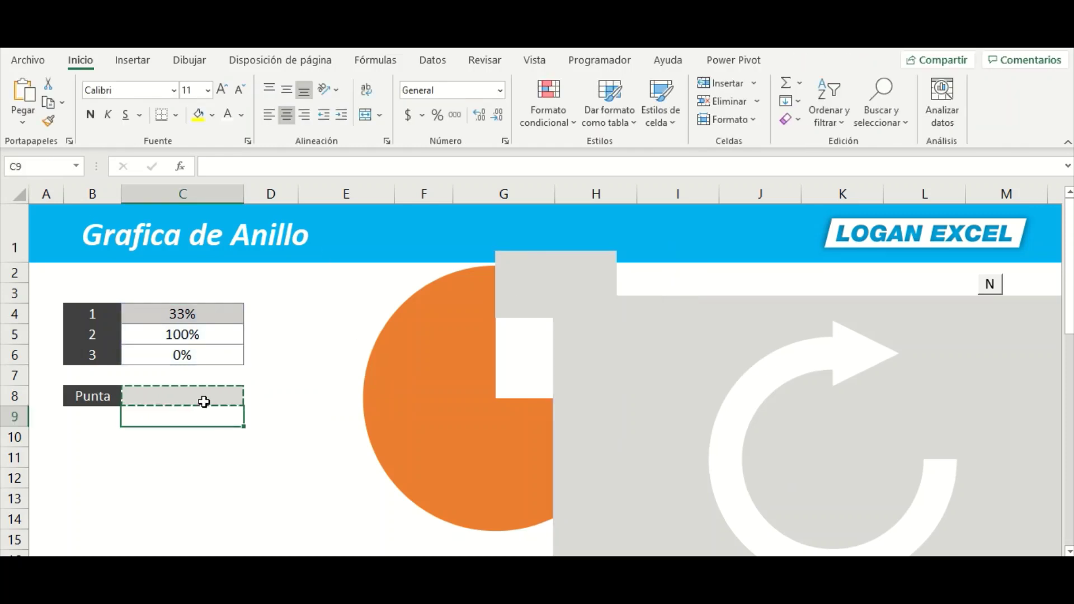
click(547, 126)
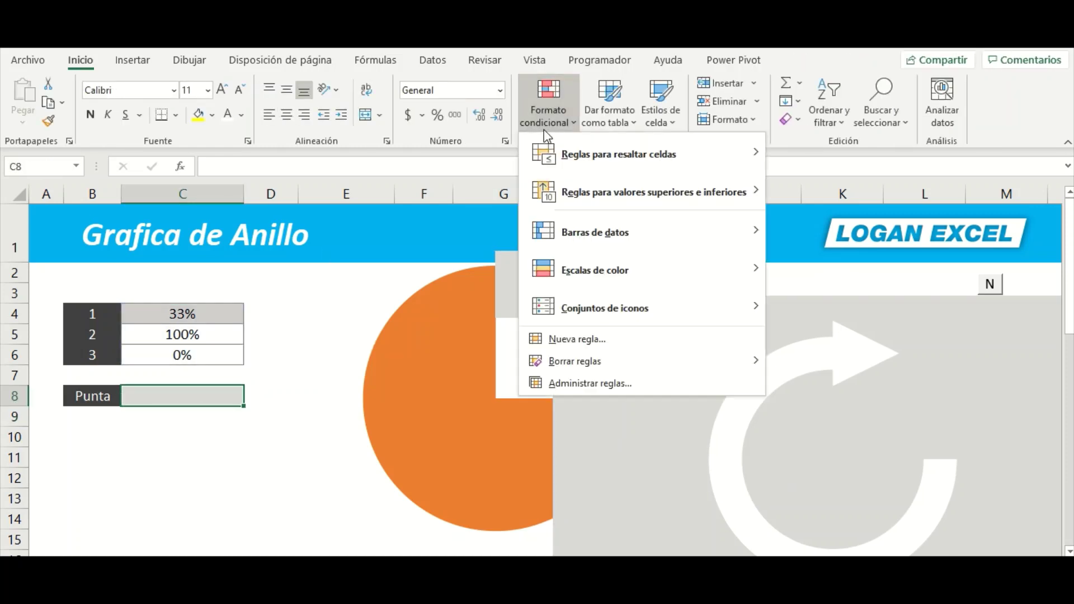
click(576, 339)
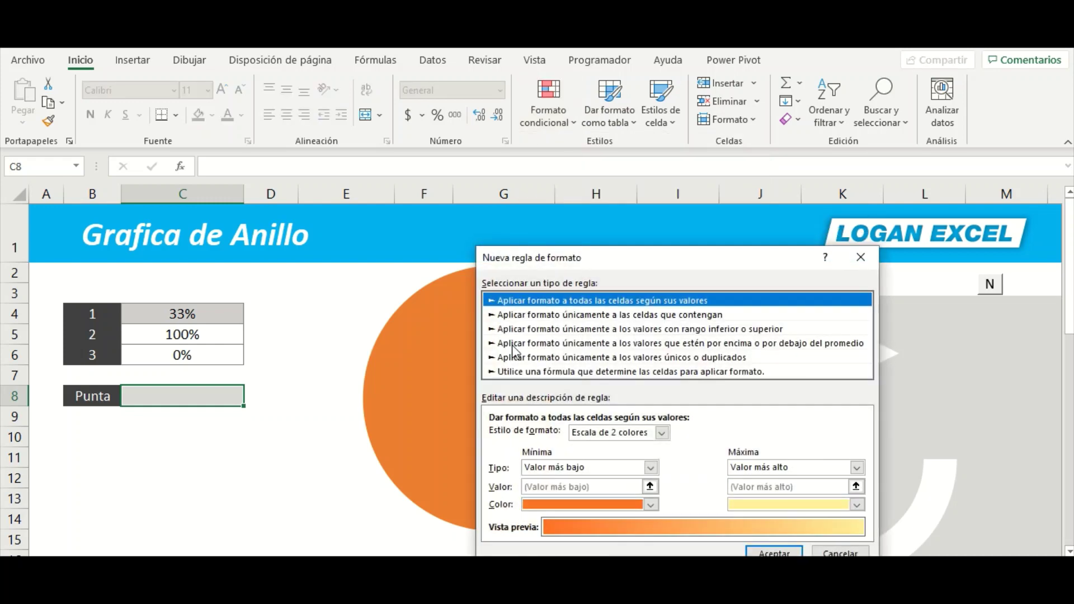
click(512, 372)
click(535, 440)
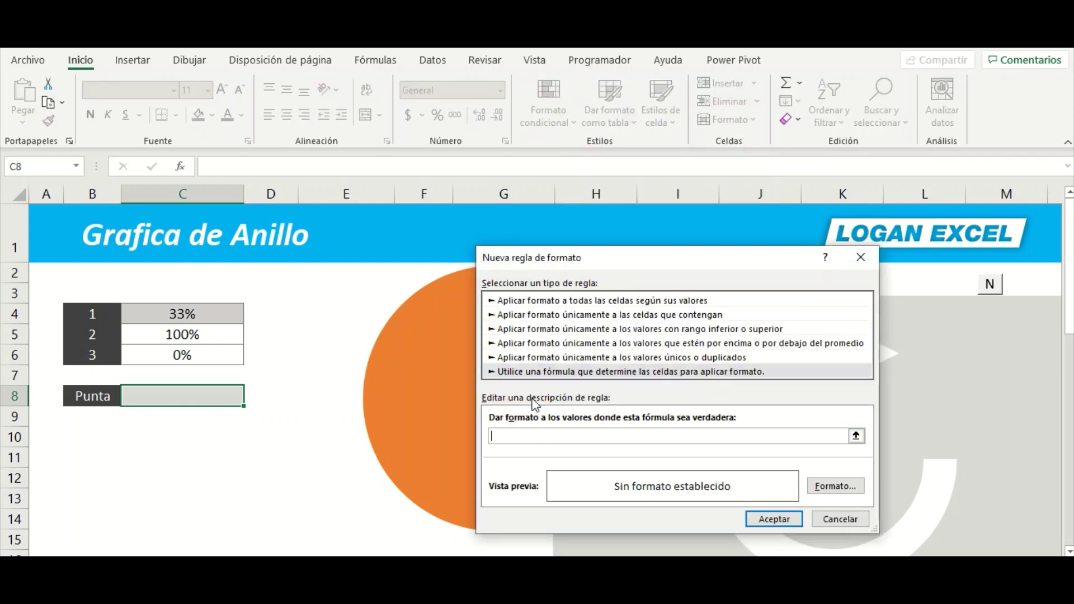
drag(563, 266, 534, 225)
text(=)
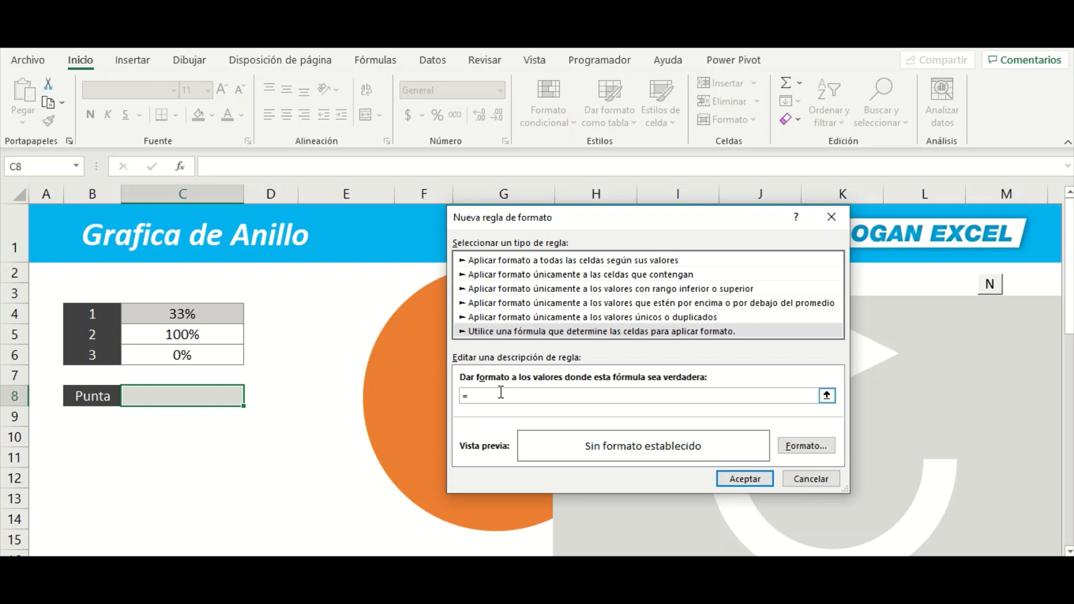
click(166, 334)
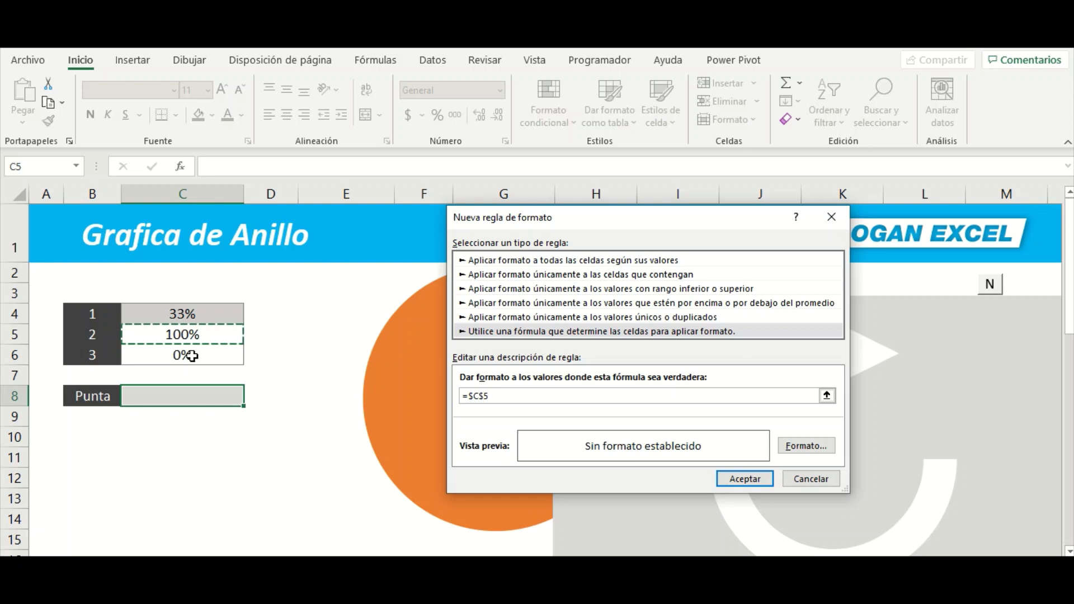
text(=100%)
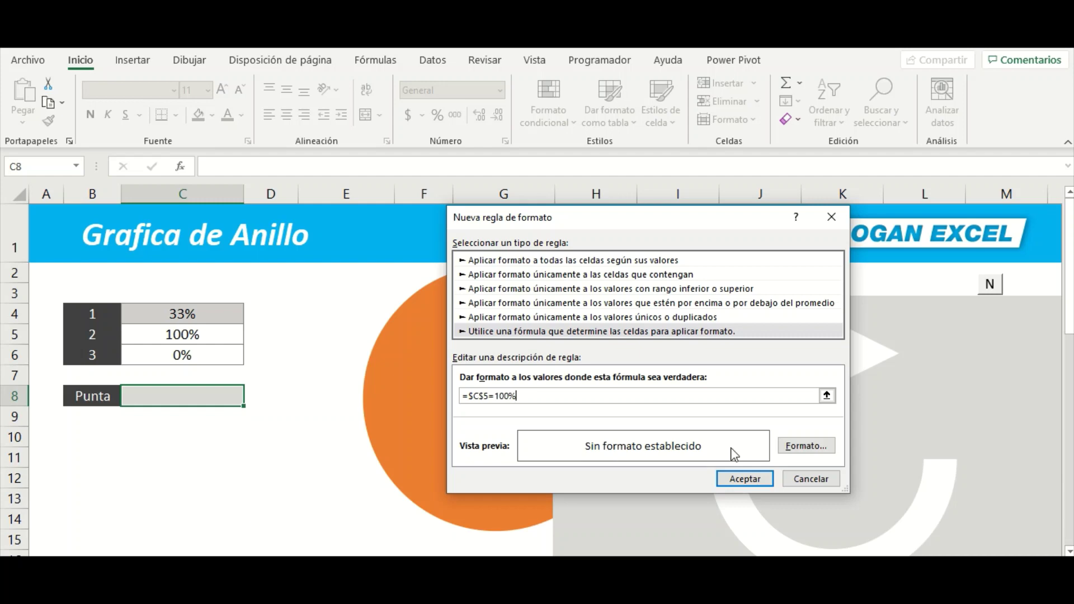
Give the rule a vertical orange-to-dark-orange two-colour gradient fill and confirm it
click(820, 450)
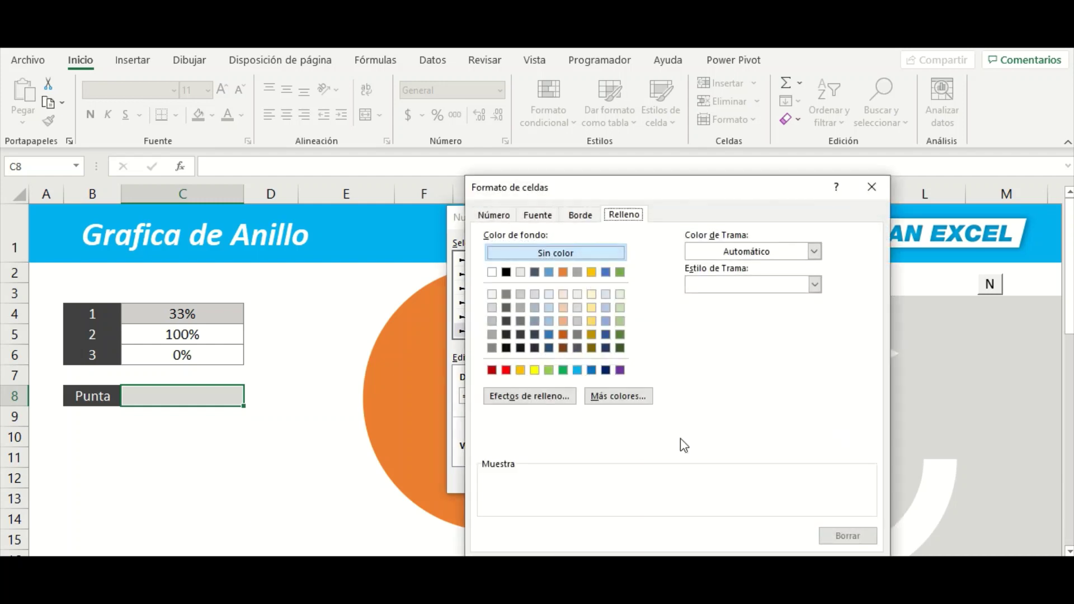
click(553, 399)
click(746, 284)
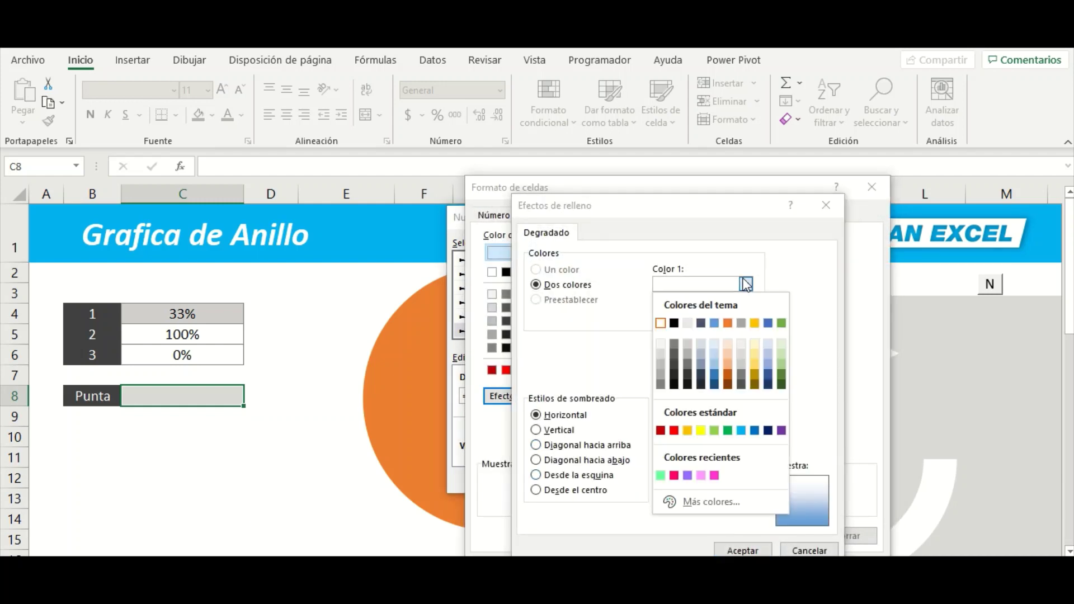
click(728, 324)
click(745, 317)
click(728, 408)
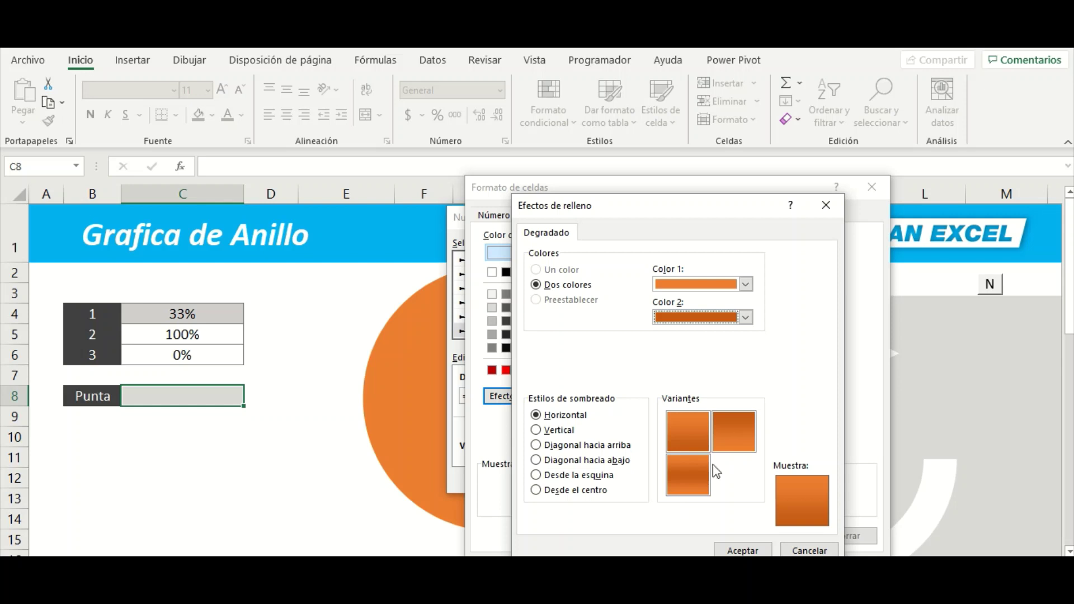
click(536, 430)
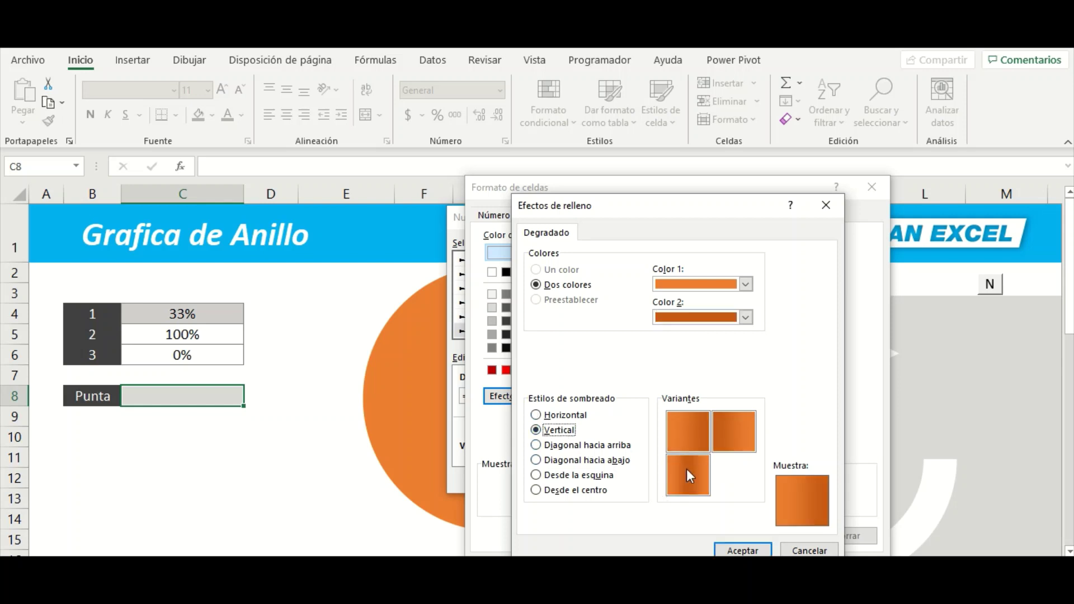
click(710, 480)
drag(735, 229, 659, 159)
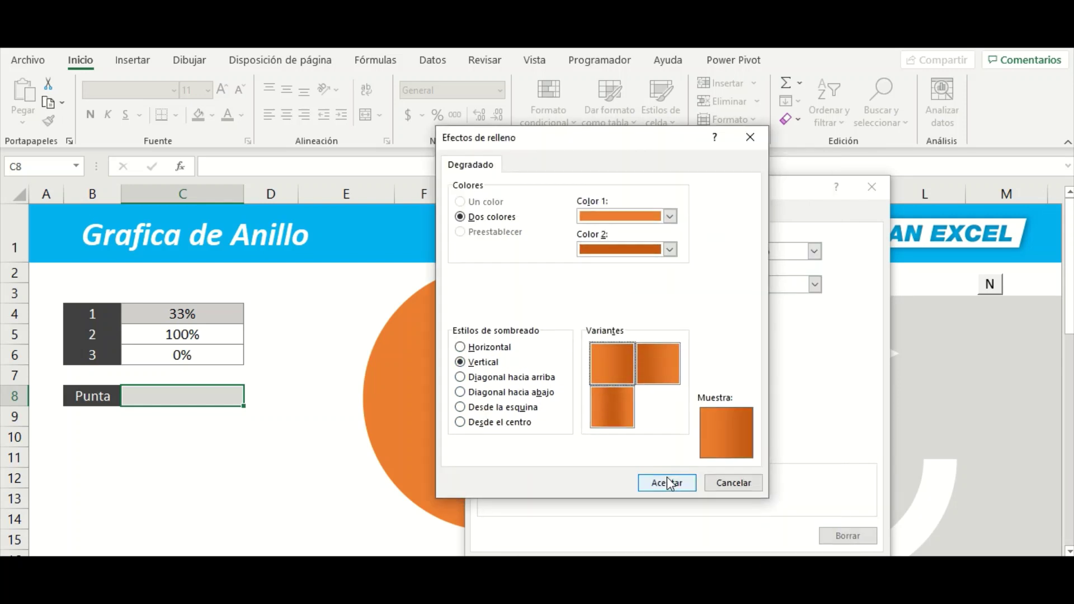
click(667, 482)
key(Return)
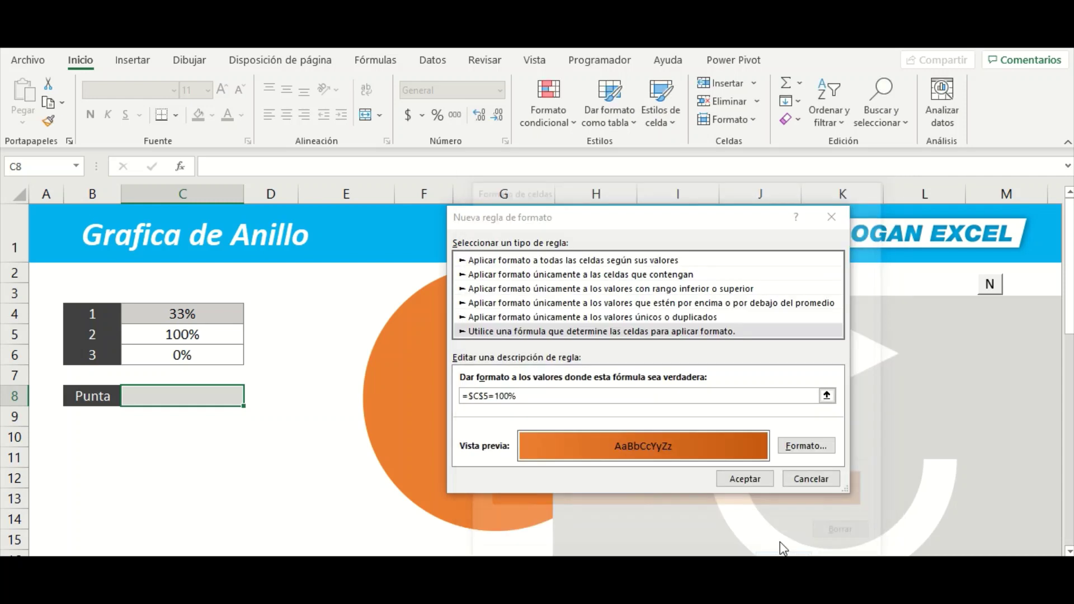
click(741, 479)
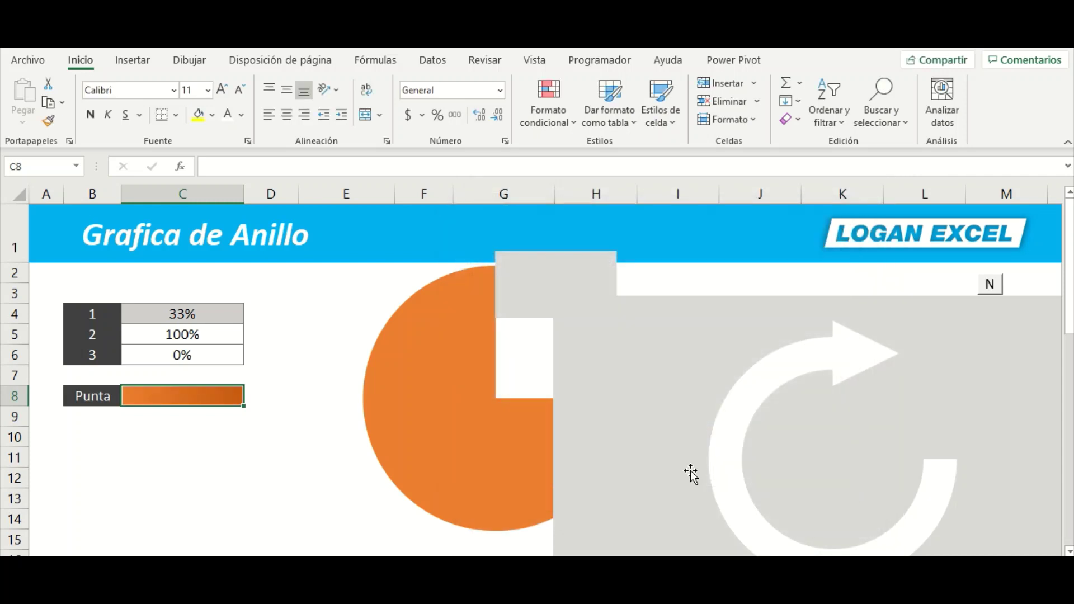
Move the orange Punta linked picture down onto the ring's top edge
click(307, 439)
click(193, 395)
click(291, 358)
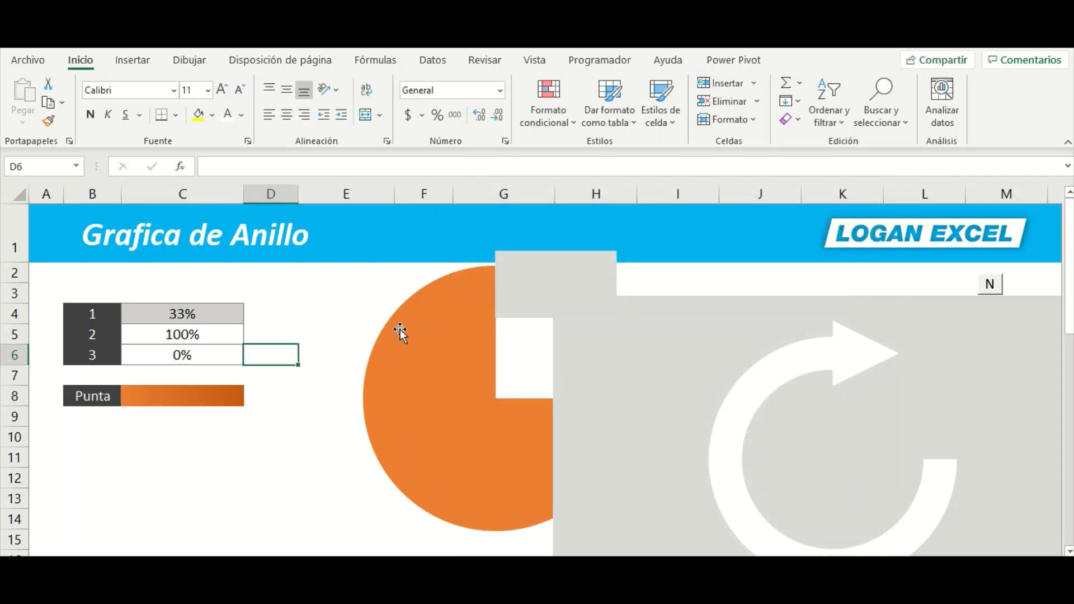
click(316, 334)
click(302, 404)
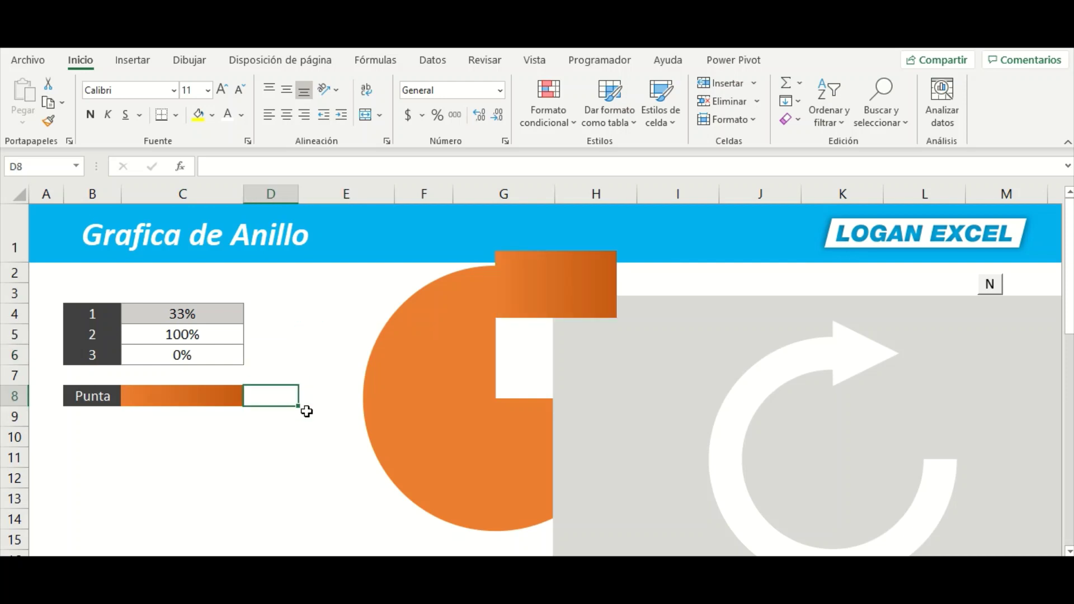
click(329, 372)
click(190, 336)
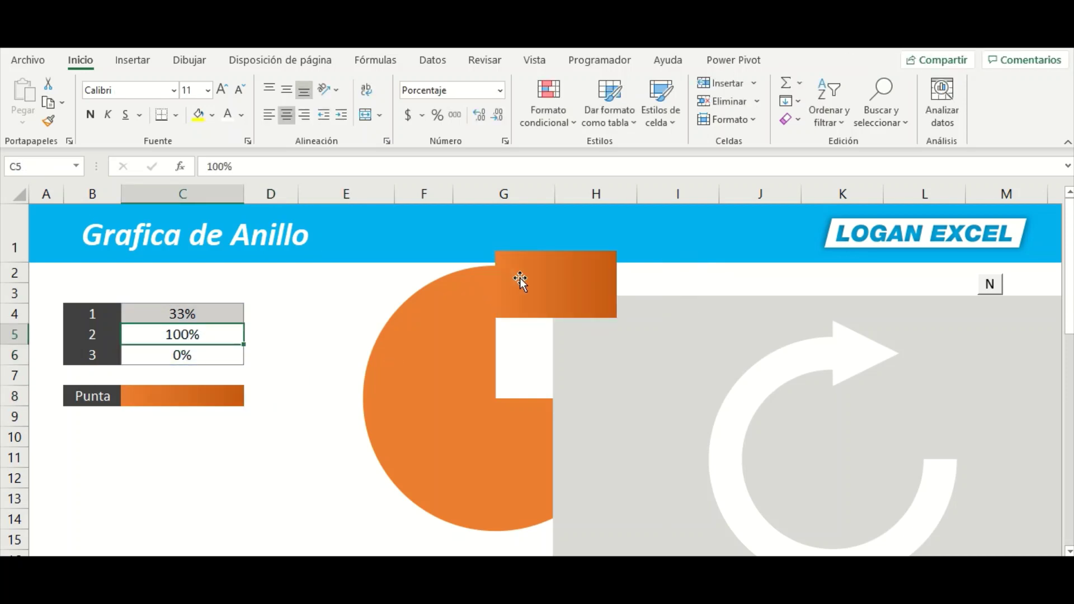
drag(520, 280, 518, 293)
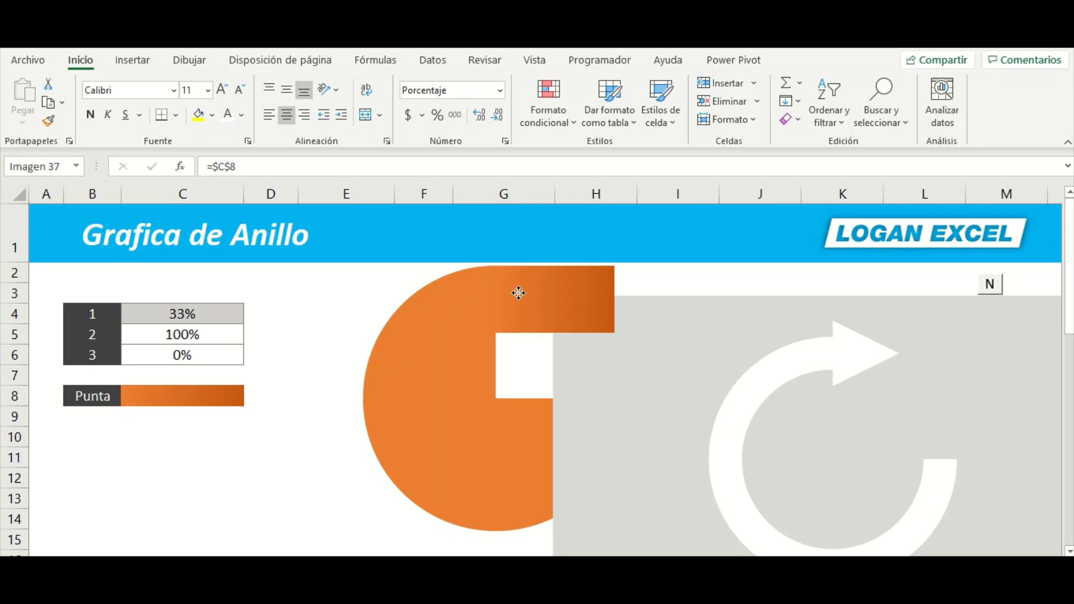
click(318, 411)
Test by setting C5 to 50 then 100, and move the grey arrow mask over the ring
click(223, 353)
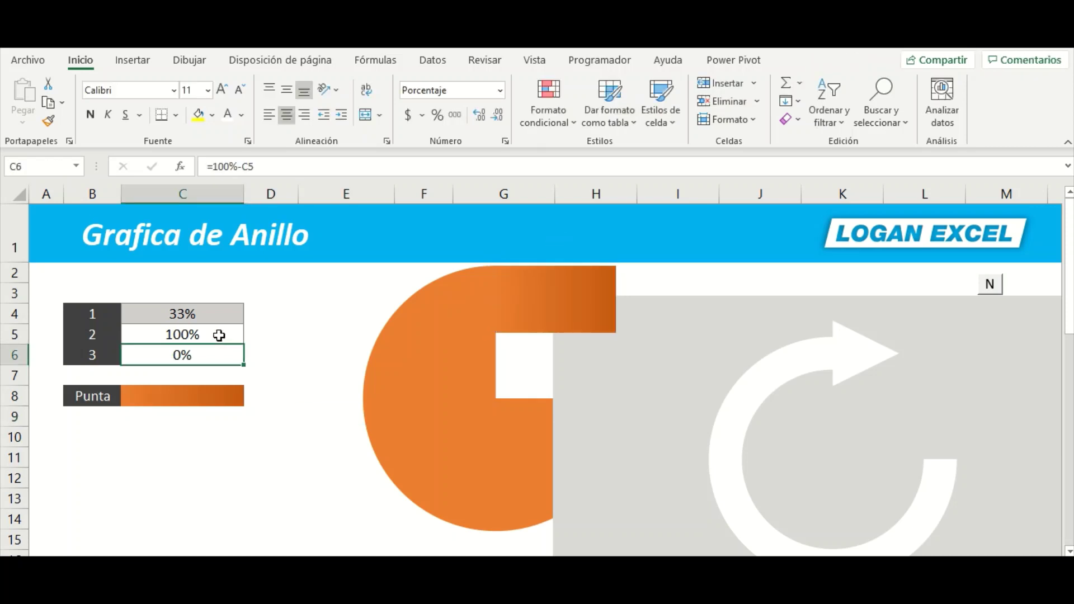
click(218, 334)
text(50)
key(Return)
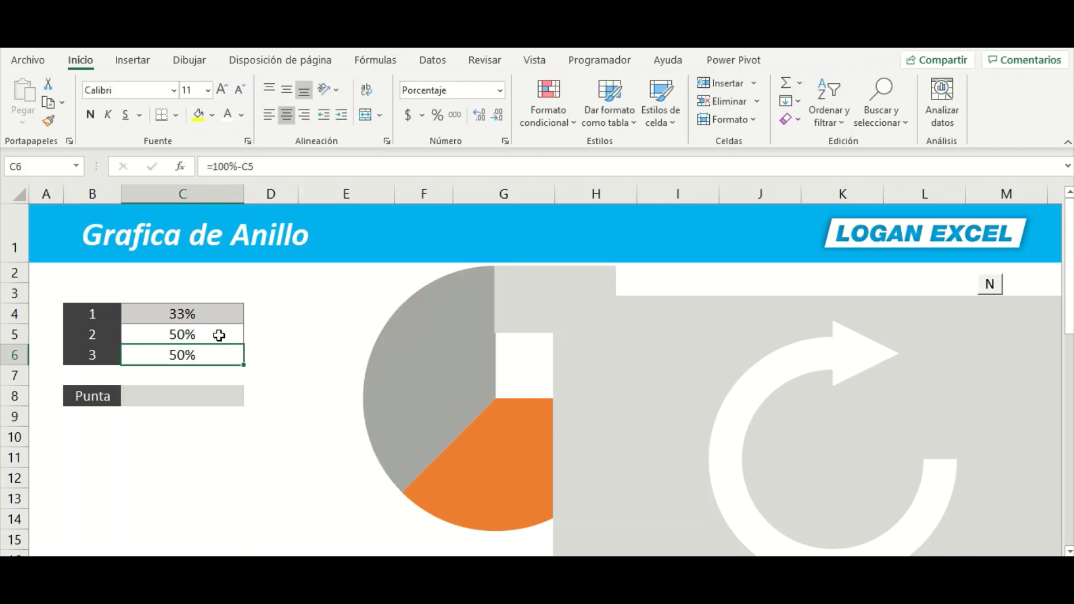
key(Down)
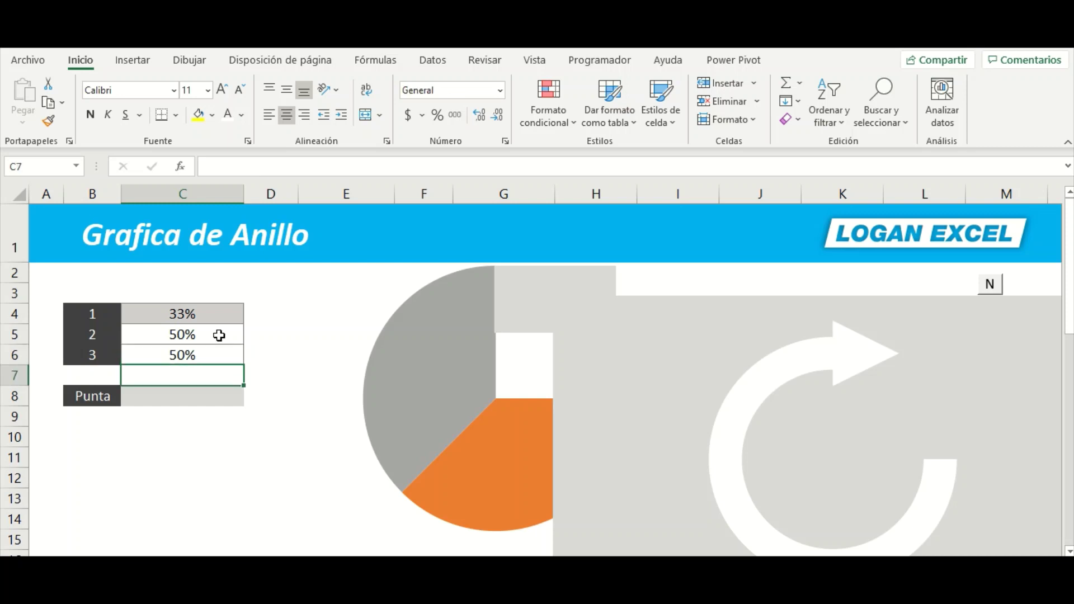
key(Down)
key(Down)
key(Up)
key(Up)
key(Up)
key(Up)
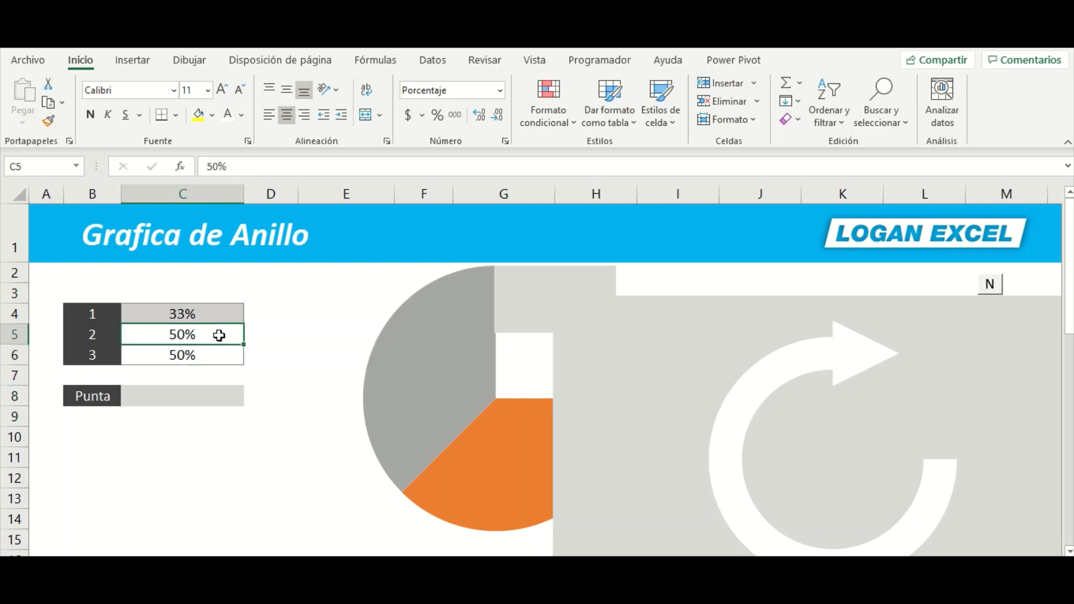
text(100)
key(Return)
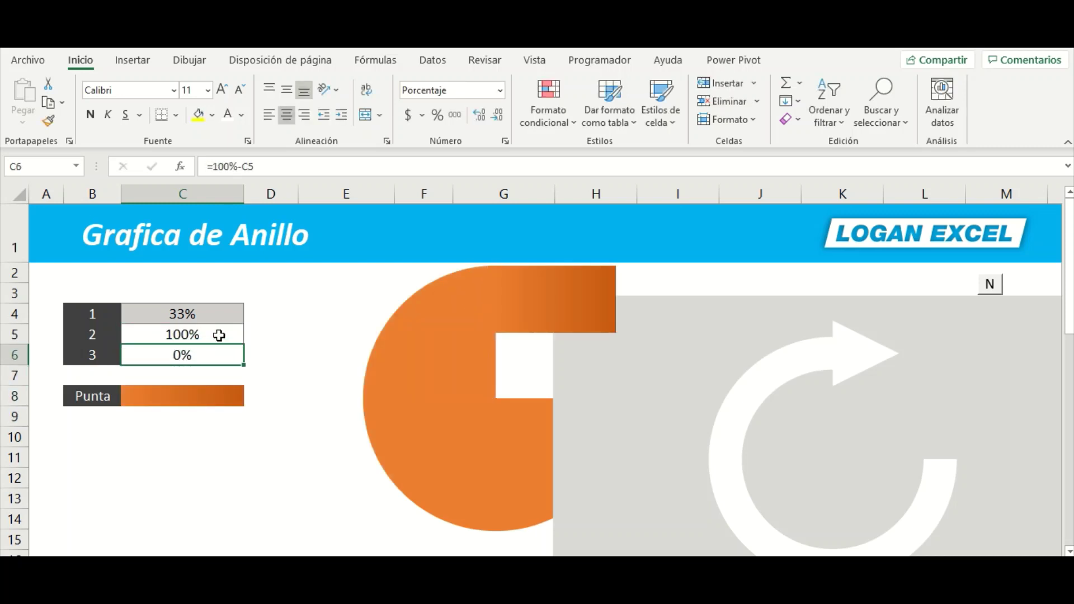
mouse_move(699, 425)
mouse_down()
mouse_move(406, 372)
mouse_move(734, 386)
mouse_up()
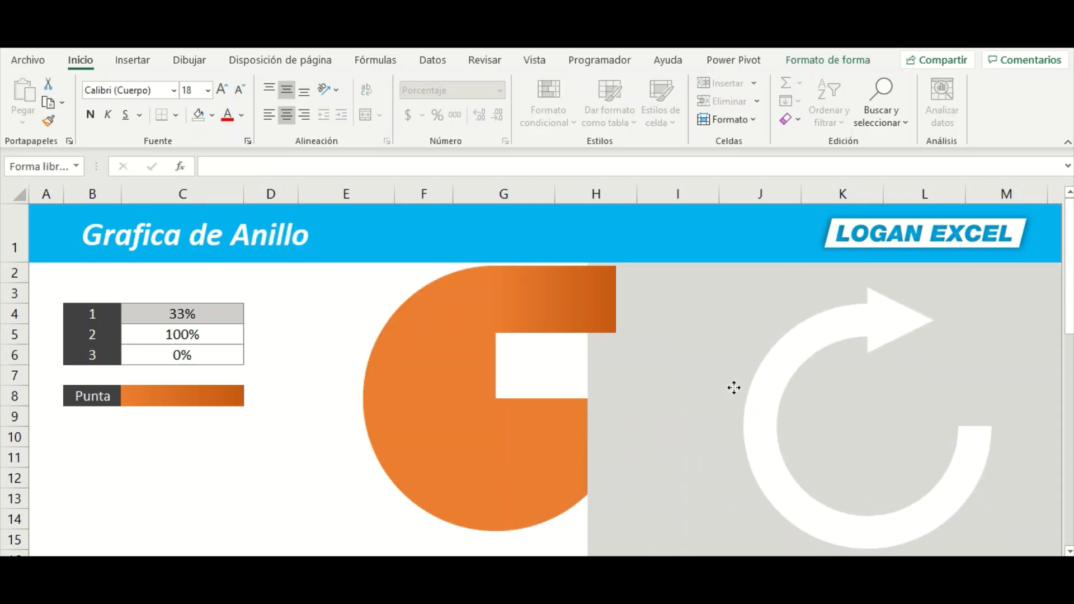
Bring the grey arrow mask forward and slide it left to align over the ring chart
click(531, 320)
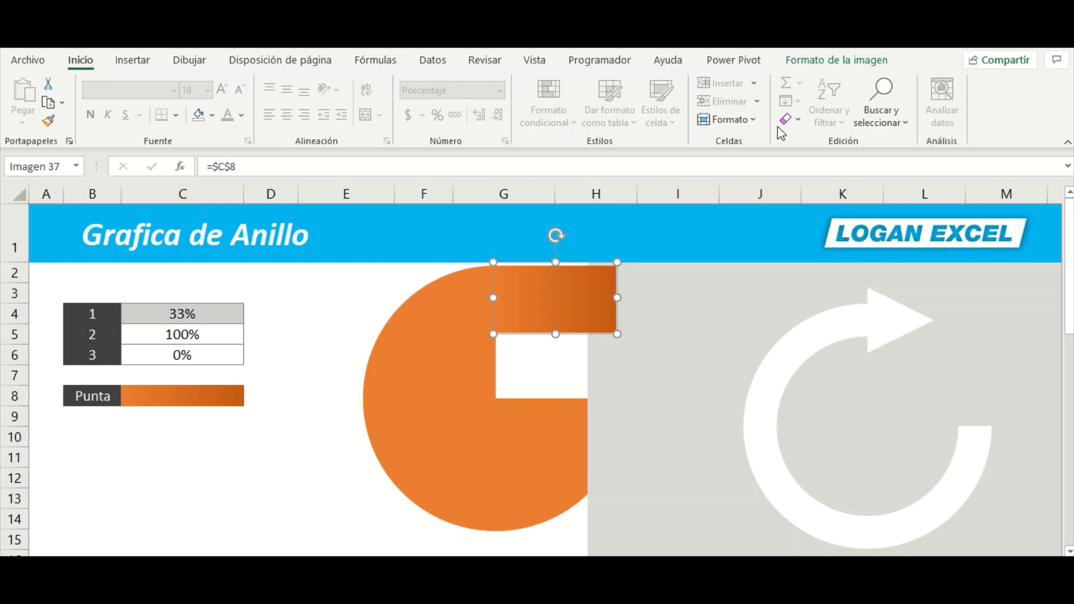
click(752, 310)
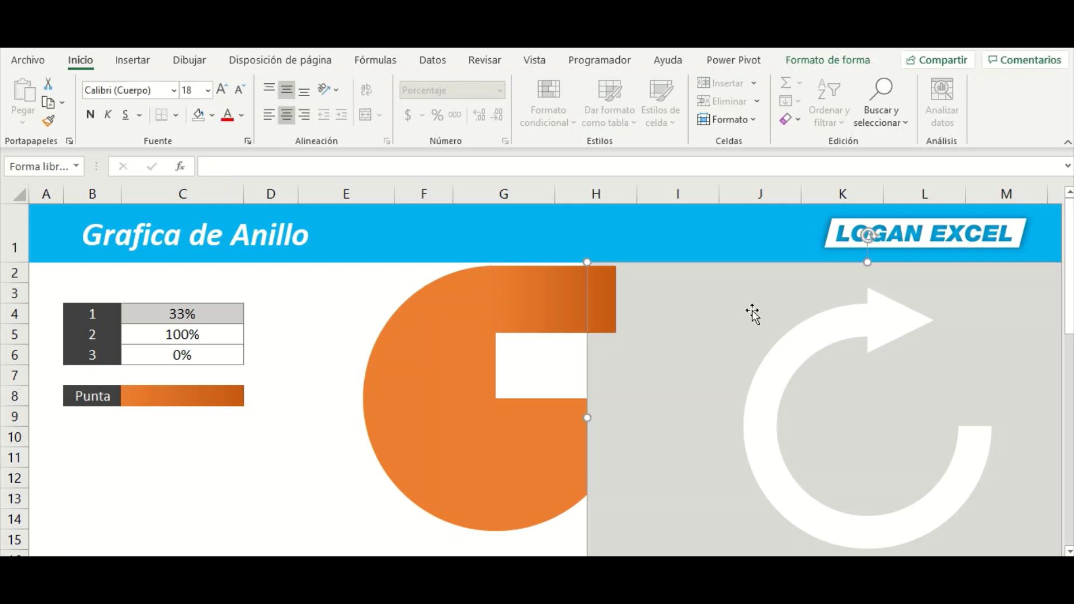
click(820, 60)
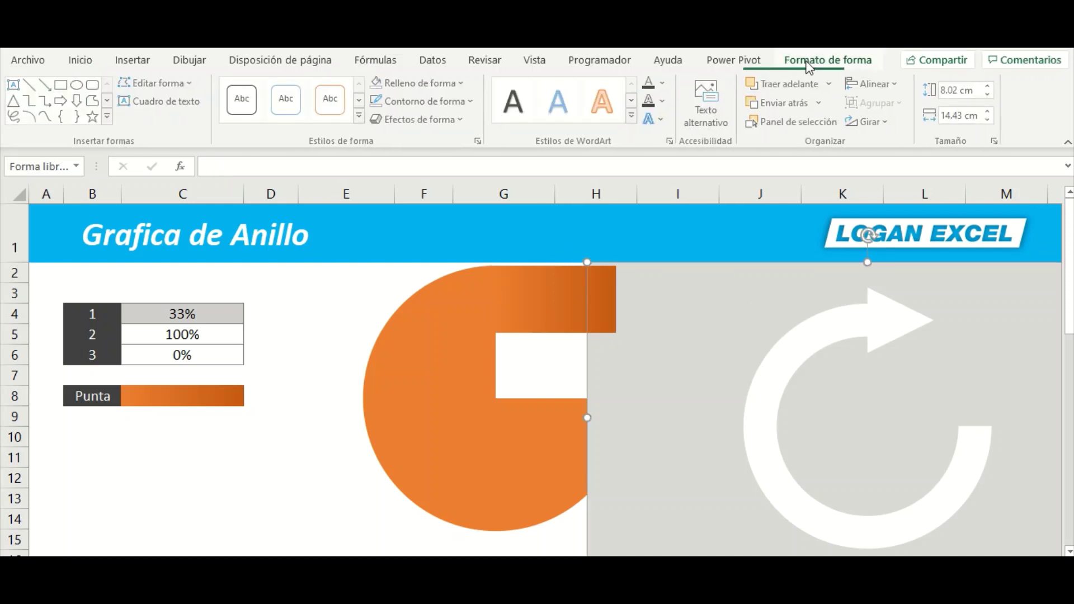
click(798, 90)
mouse_move(754, 311)
mouse_down()
mouse_move(384, 283)
mouse_move(389, 293)
mouse_up()
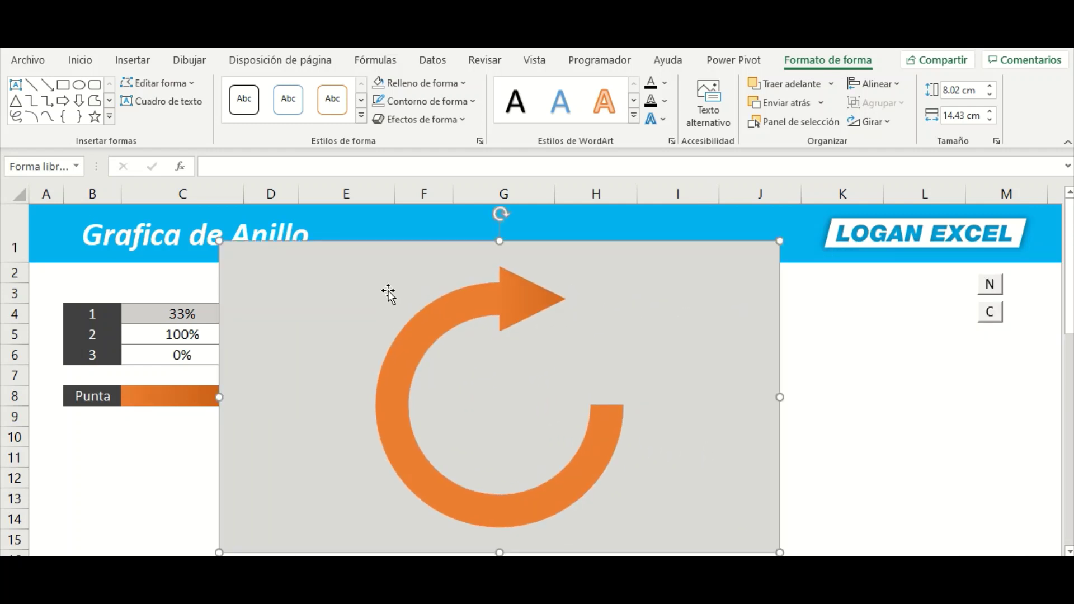
click(148, 338)
text(50)
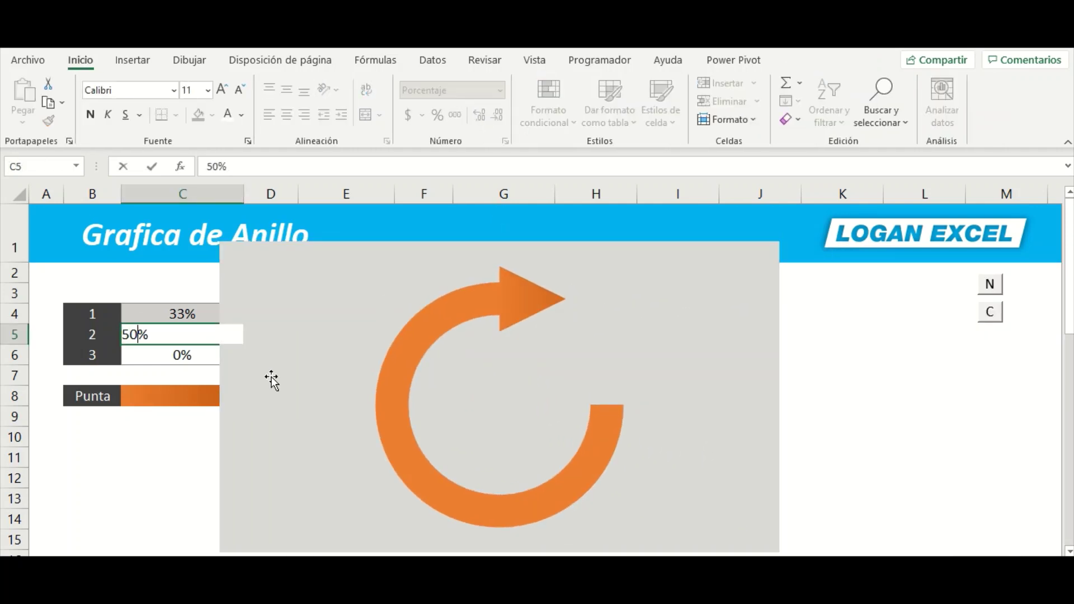
key(Return)
key(Up)
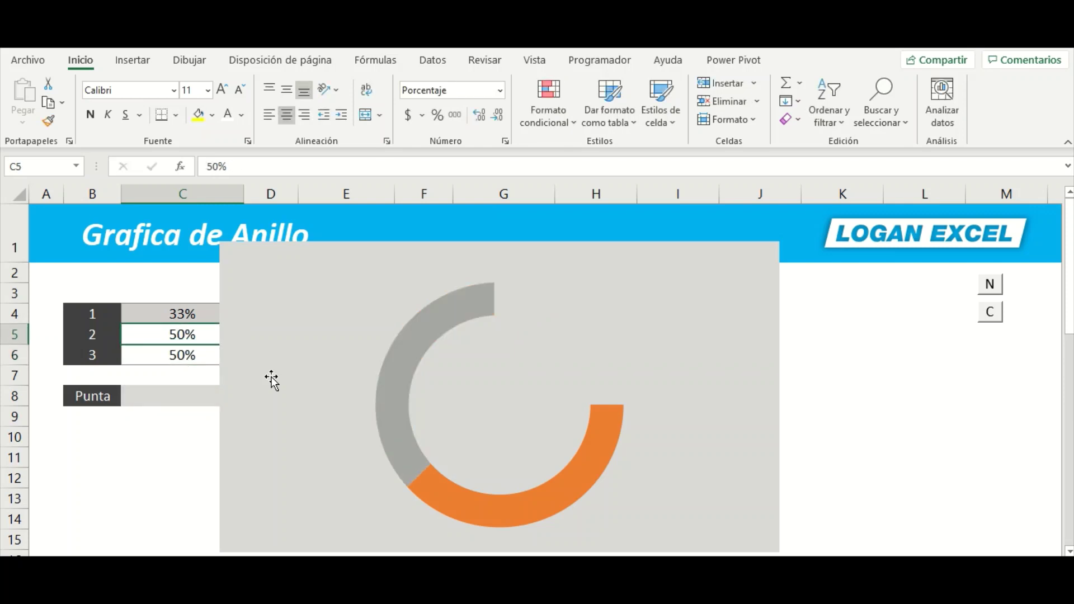
text(40)
key(Return)
key(Up)
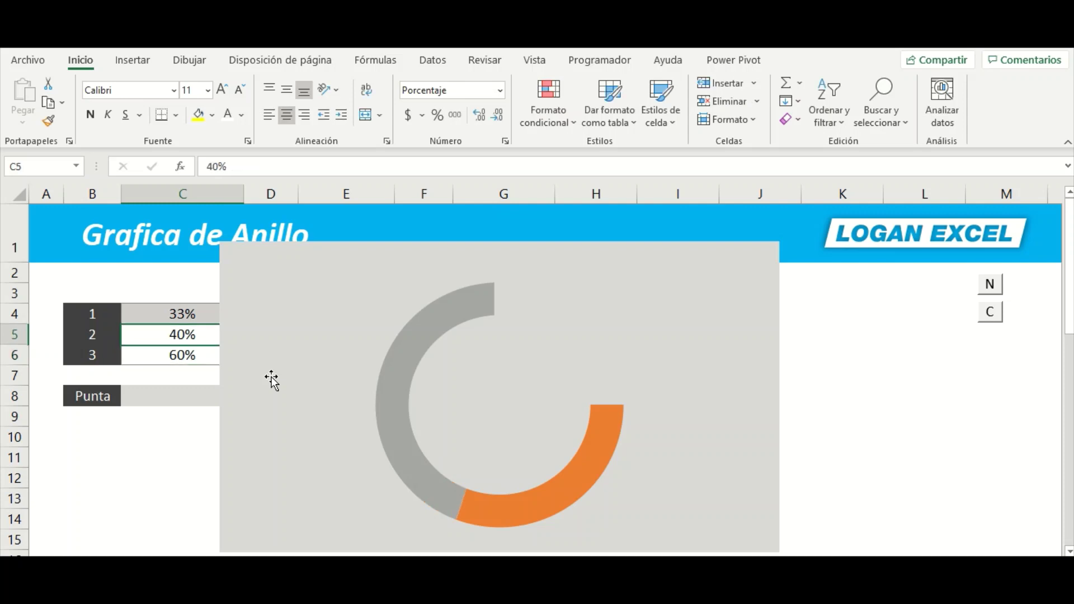
text(100)
key(Return)
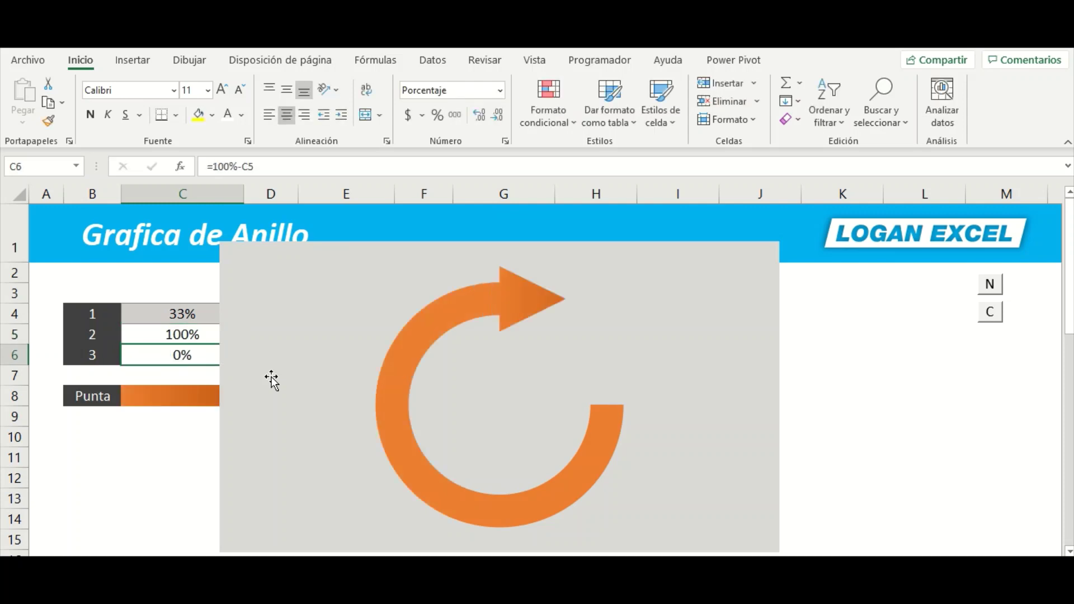
click(314, 342)
click(812, 327)
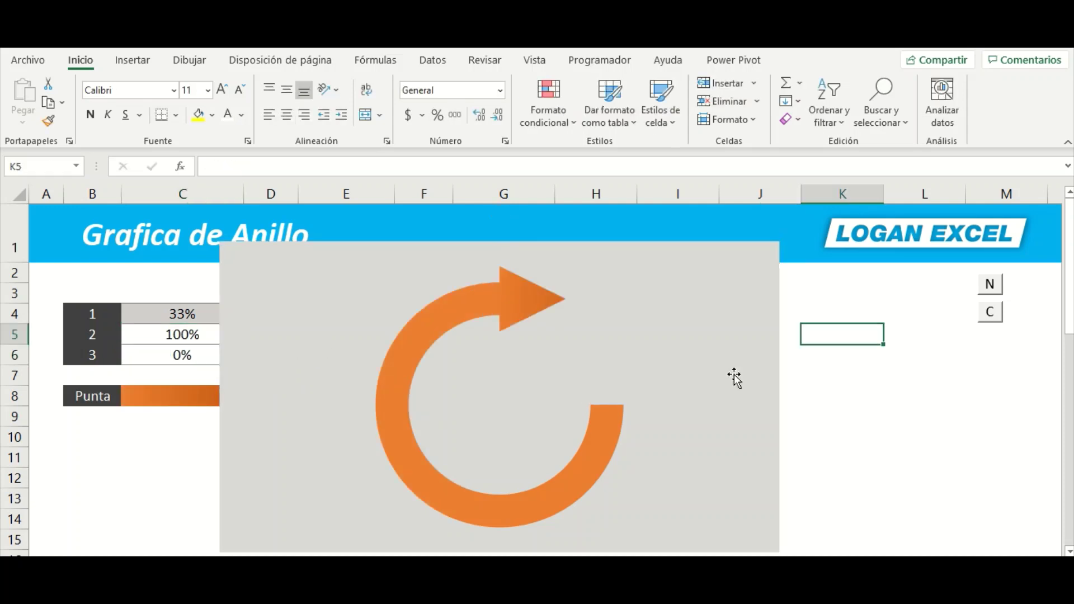
click(728, 372)
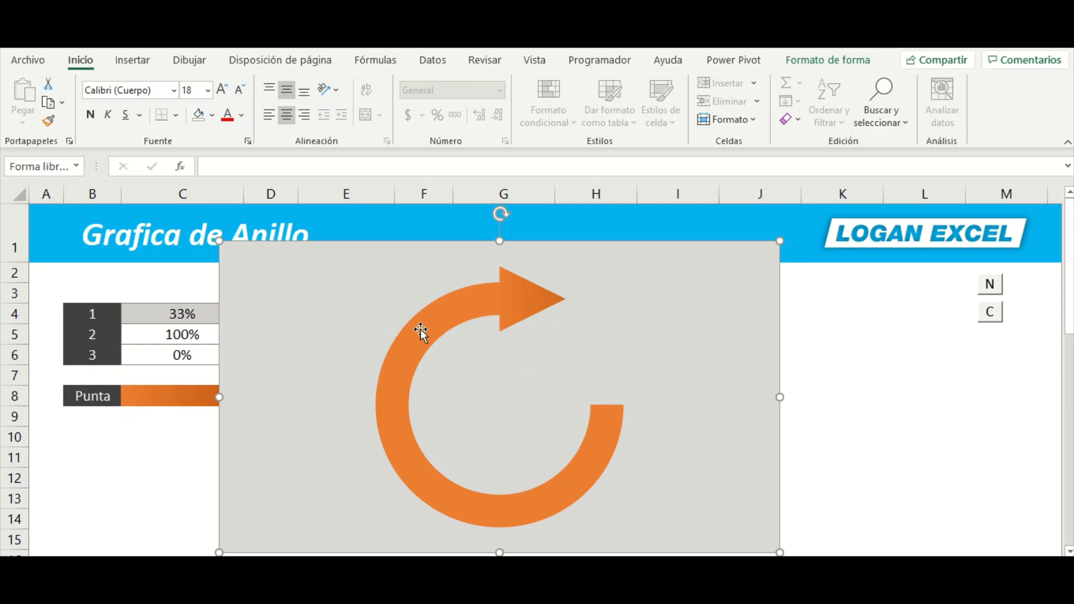
Move the grey cut-out aside, then group the ring chart, gradient tip picture and cut-out
drag(638, 330, 878, 342)
drag(638, 377, 703, 375)
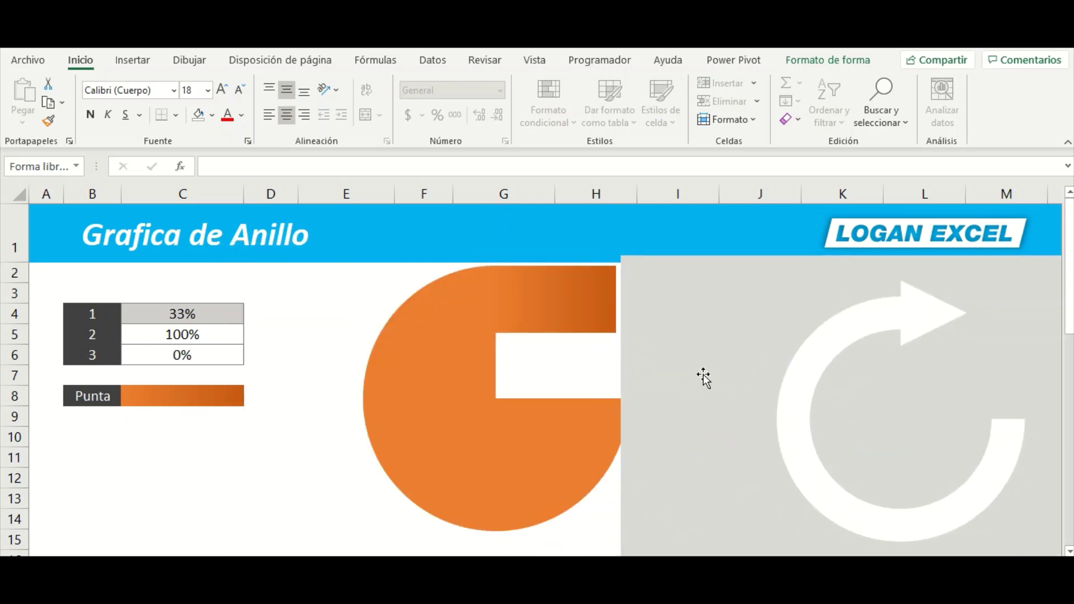
click(440, 375)
click(587, 283)
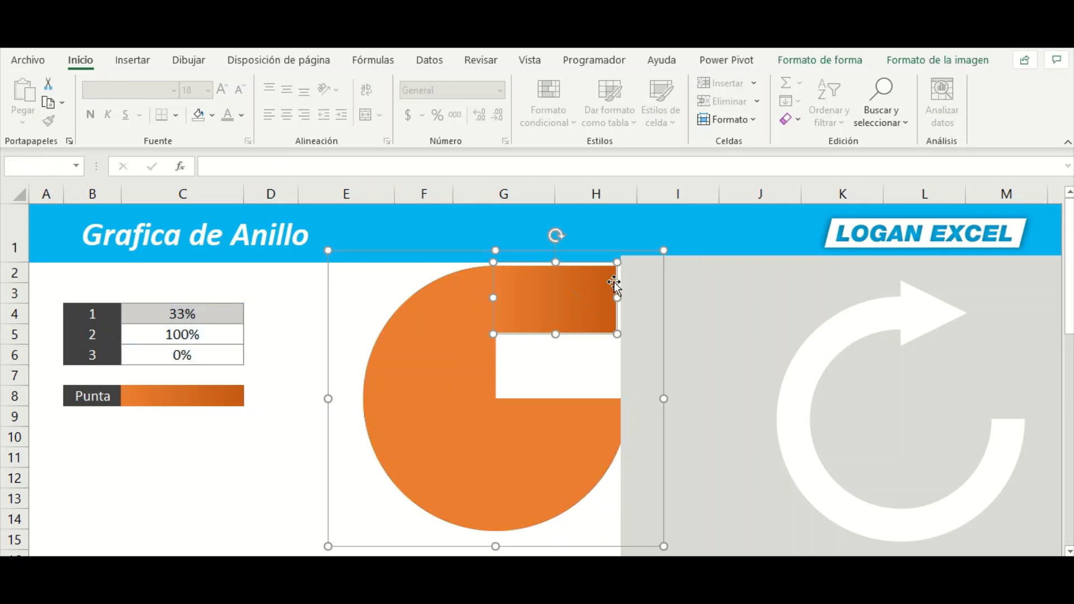
ctrl+click(748, 285)
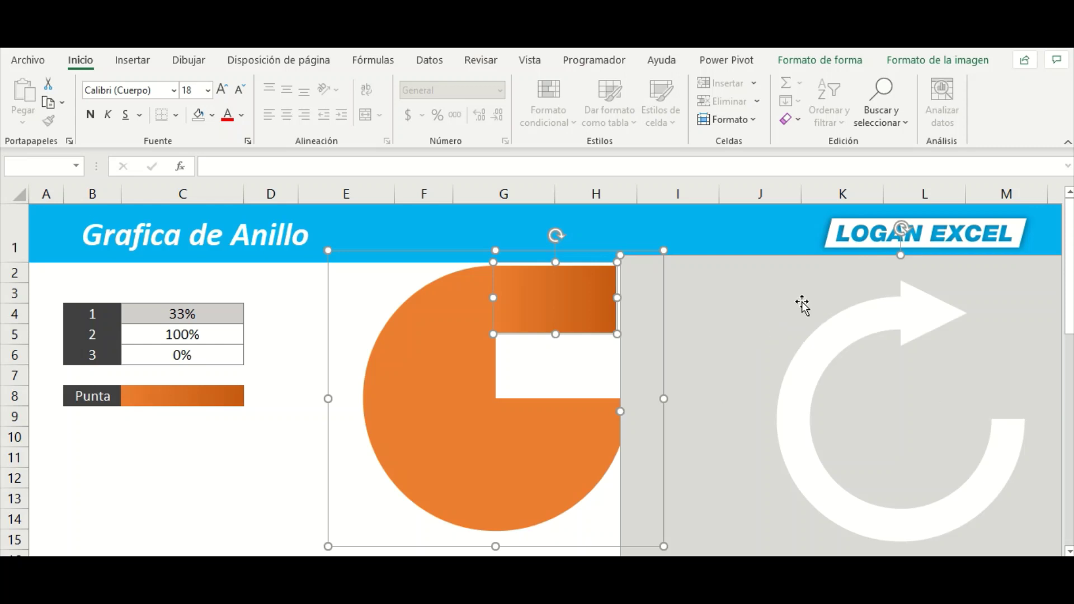
click(845, 62)
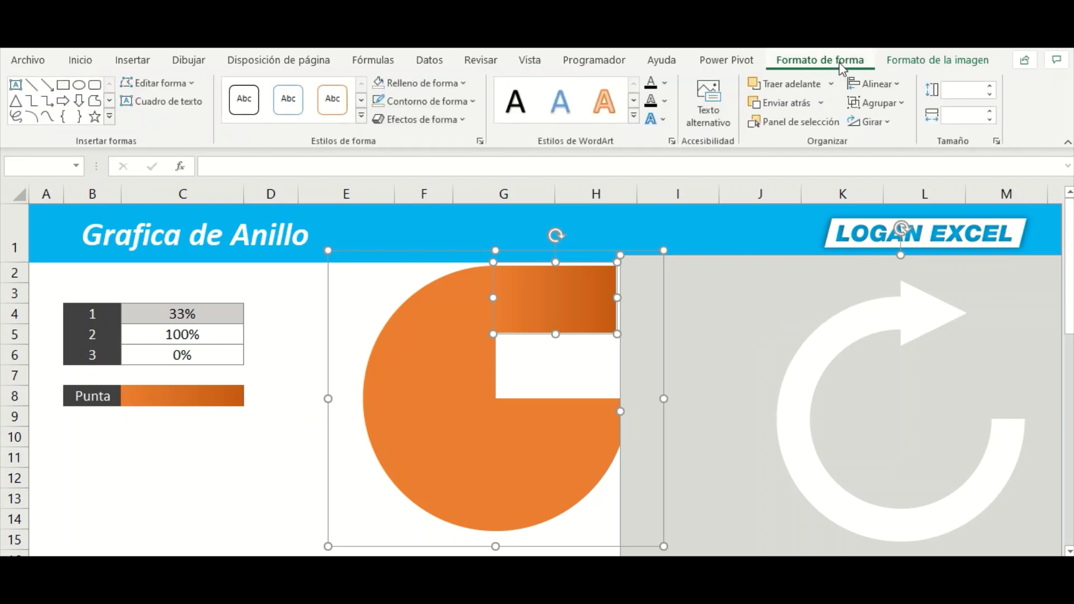
click(876, 103)
click(883, 123)
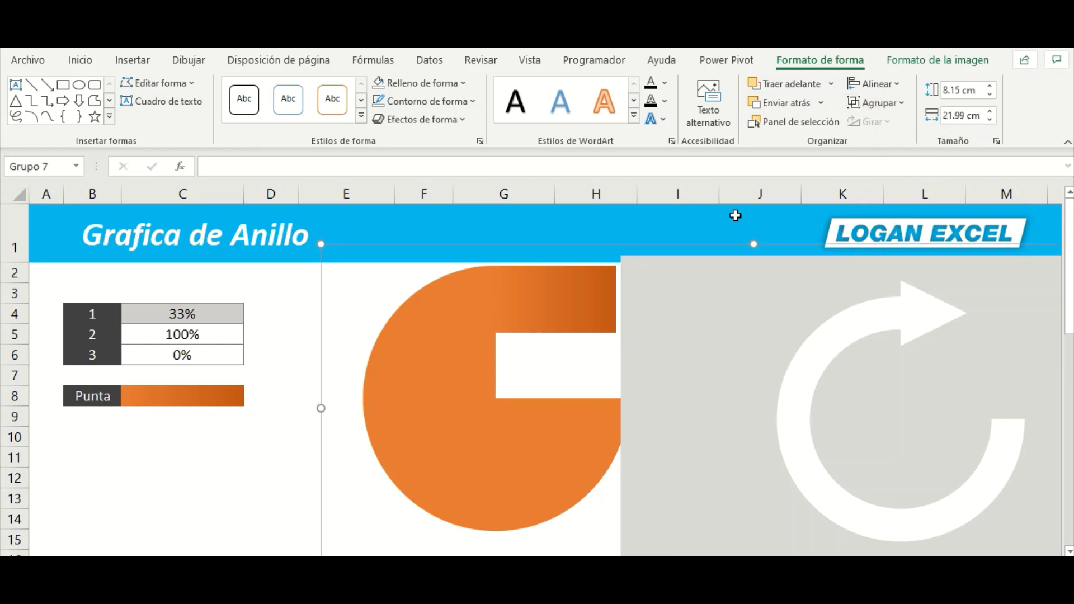
Drag the grey cut-out shape inside the group back over the orange ring
click(221, 415)
click(721, 394)
click(716, 364)
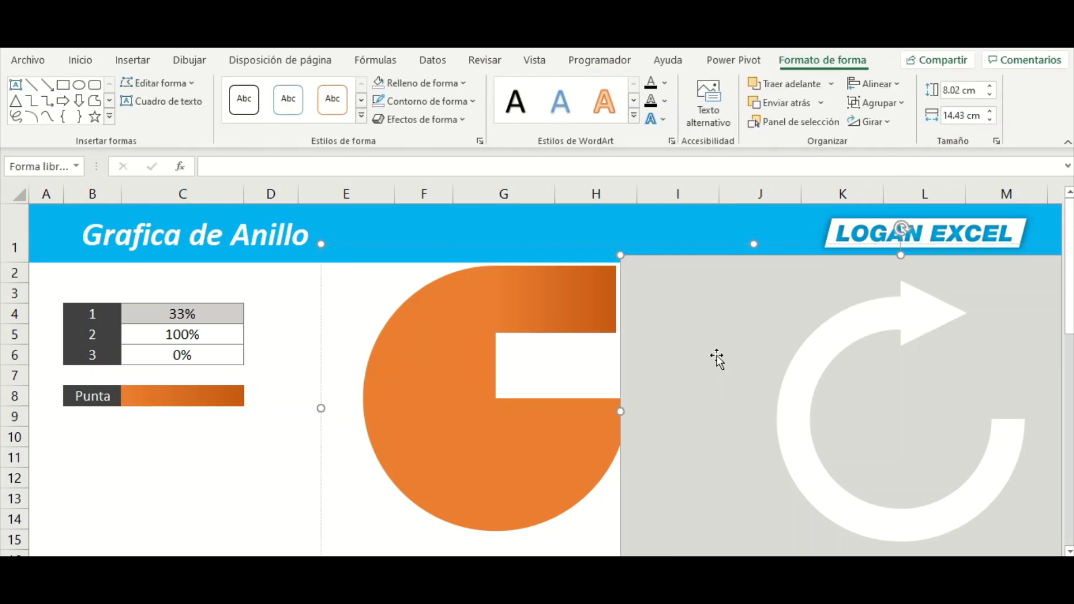
mouse_move(723, 367)
mouse_down()
mouse_move(325, 342)
mouse_move(324, 332)
mouse_move(327, 347)
mouse_up()
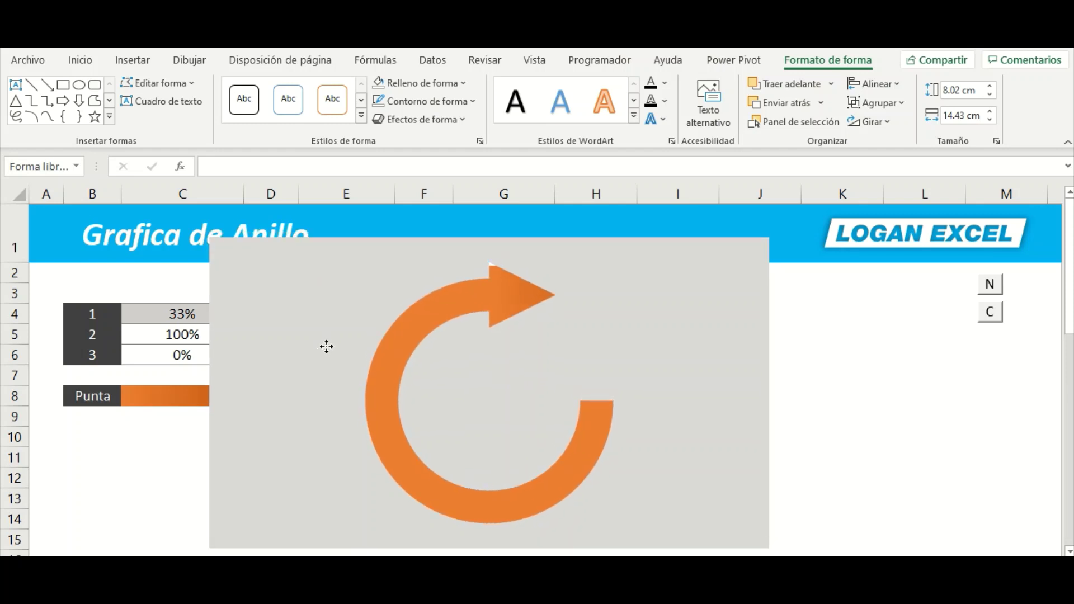
With the cut-out moved aside, stretch the gradient tip picture's top edge upward
drag(326, 347, 743, 338)
click(550, 298)
key(Escape)
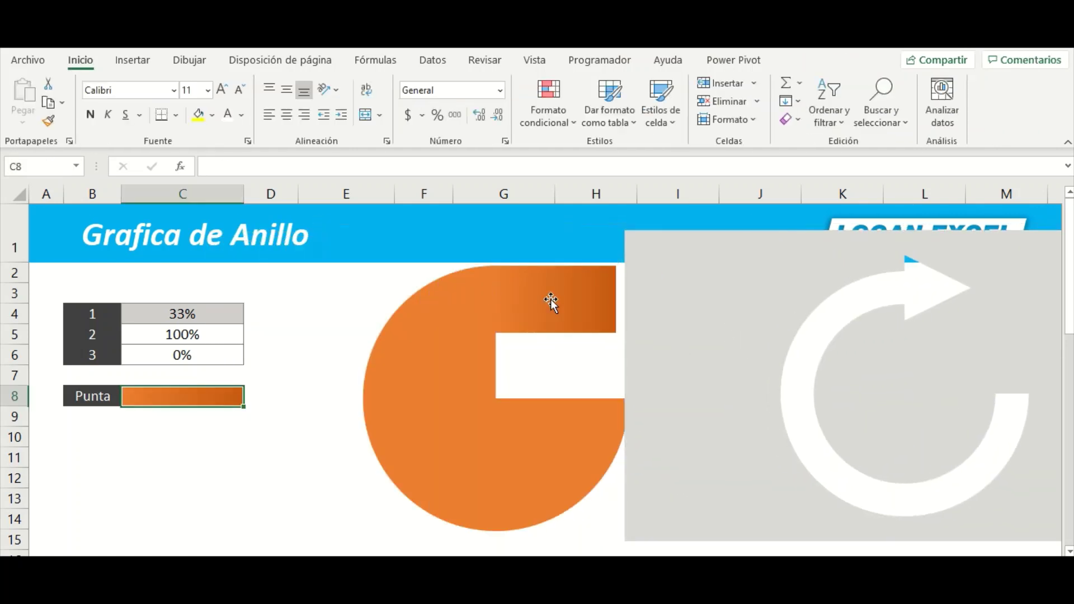
click(560, 286)
click(559, 286)
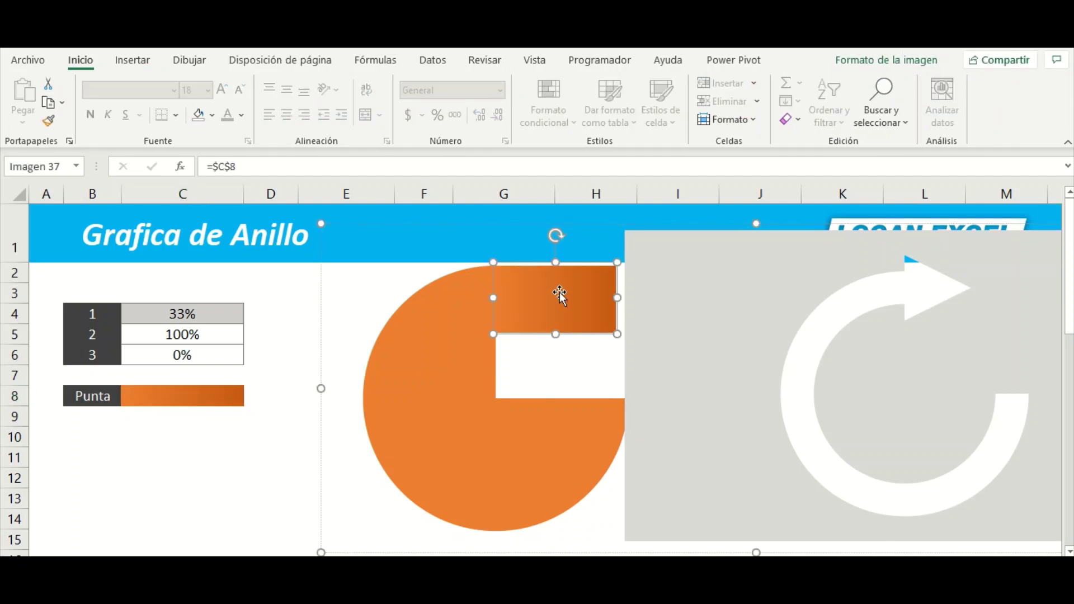
drag(556, 261, 557, 243)
Put the cut-out back over the ring and shift the whole chart group slightly right
click(808, 357)
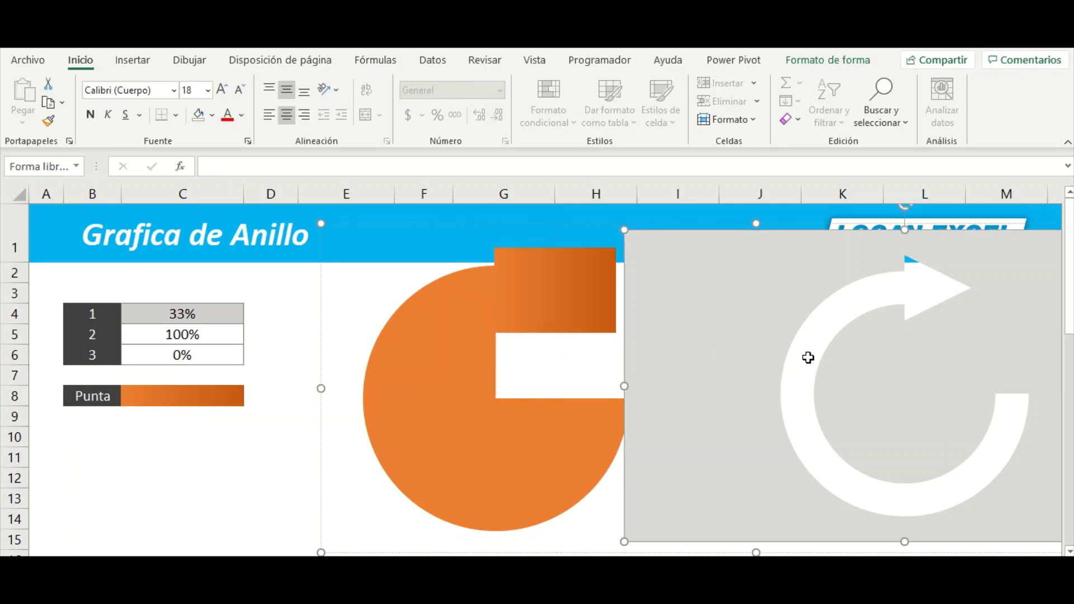
mouse_move(953, 358)
mouse_down()
mouse_move(551, 351)
mouse_move(551, 365)
mouse_up()
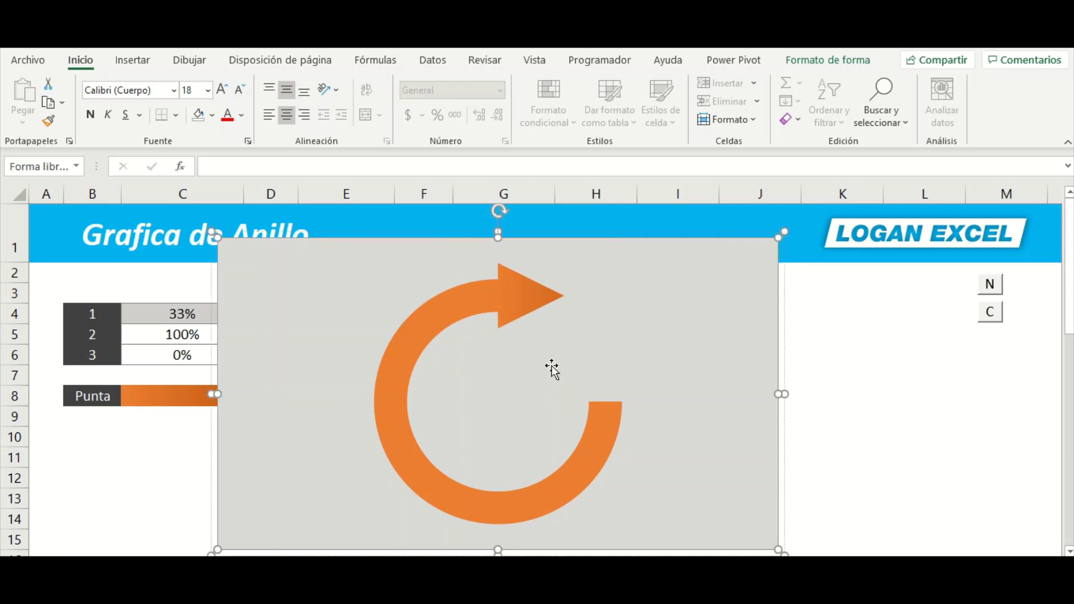
click(902, 353)
click(715, 328)
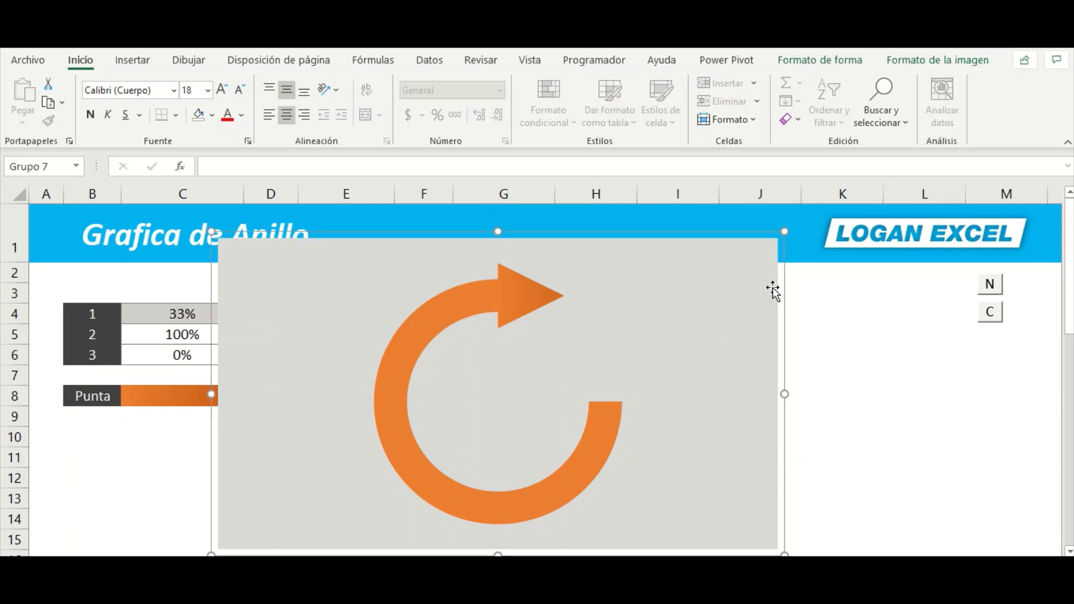
drag(784, 280, 837, 271)
click(733, 343)
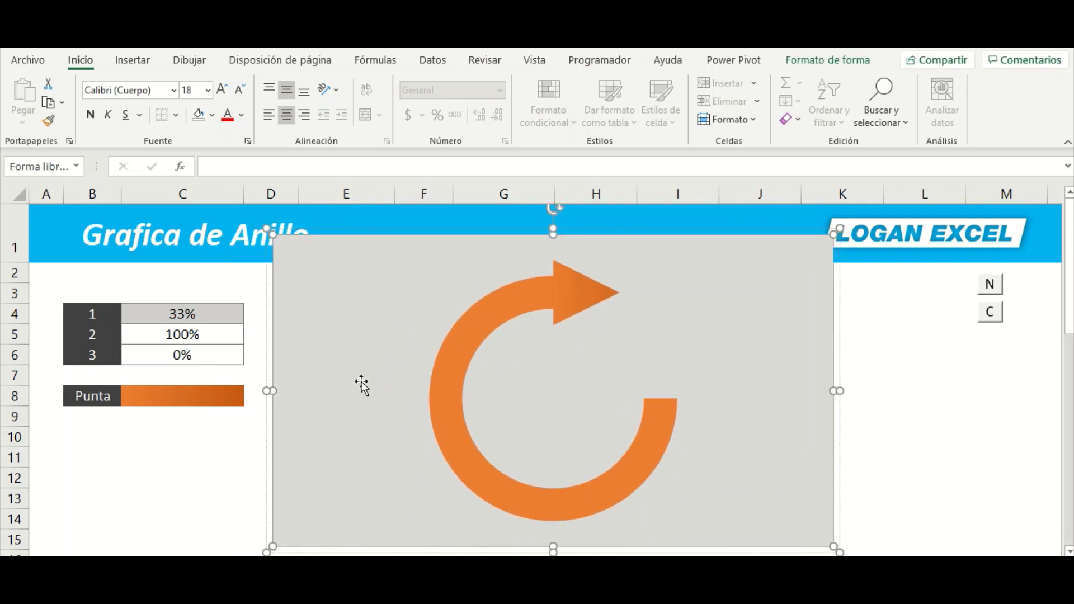
Enter 100 and then 80 in C5, leaving the ring at 80% orange
key(Escape)
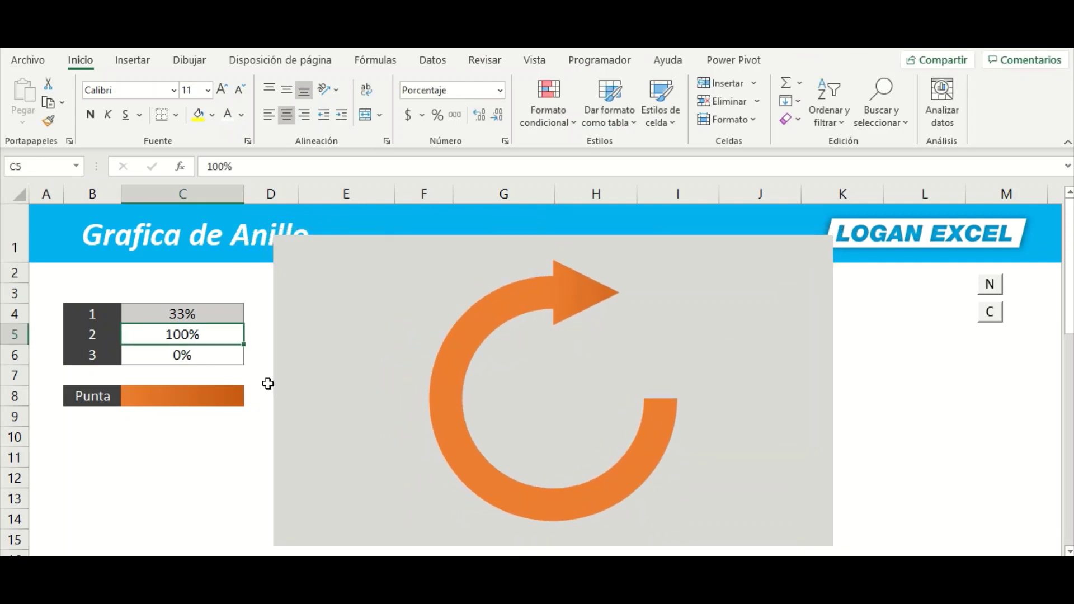
text(100)
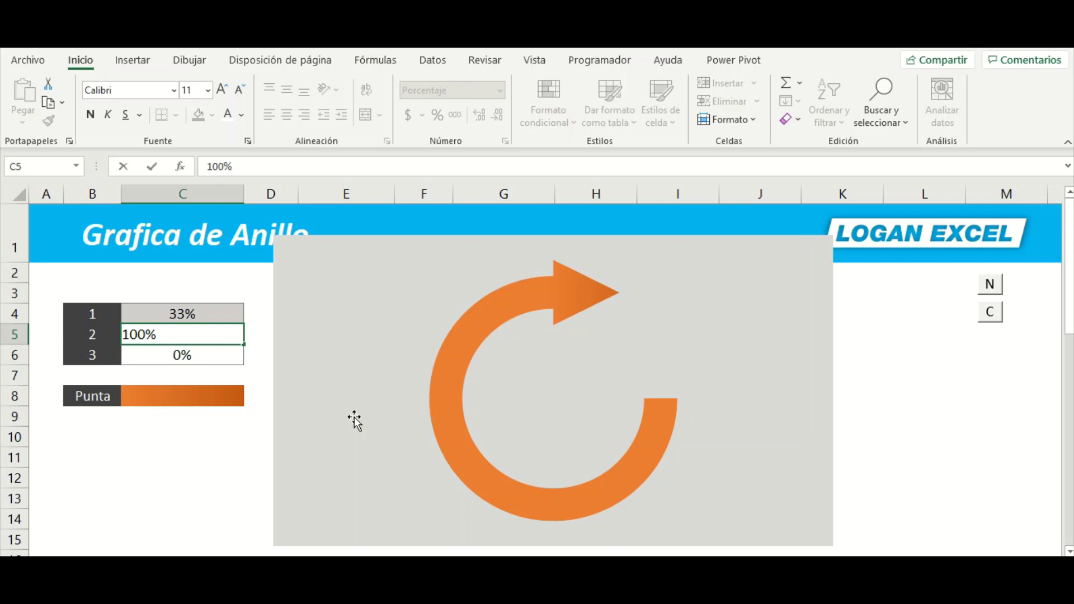
key(Return)
key(Up)
text(80)
key(Return)
key(Up)
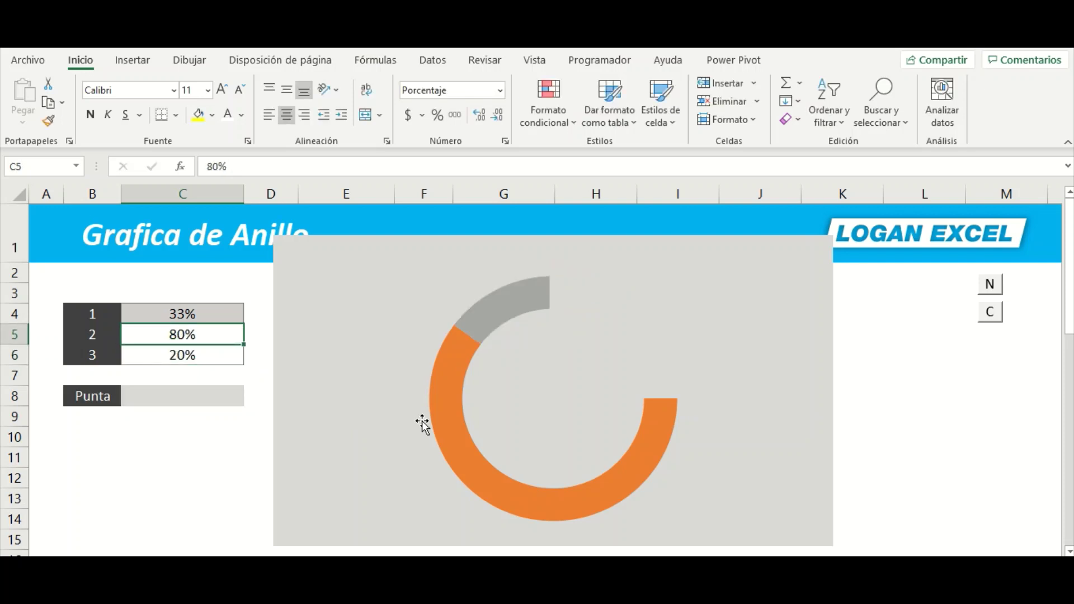
click(208, 424)
Fill the overlay shape dark grey (Negro, Texto 1, Claro 25%) and nudge the graphic left
click(727, 338)
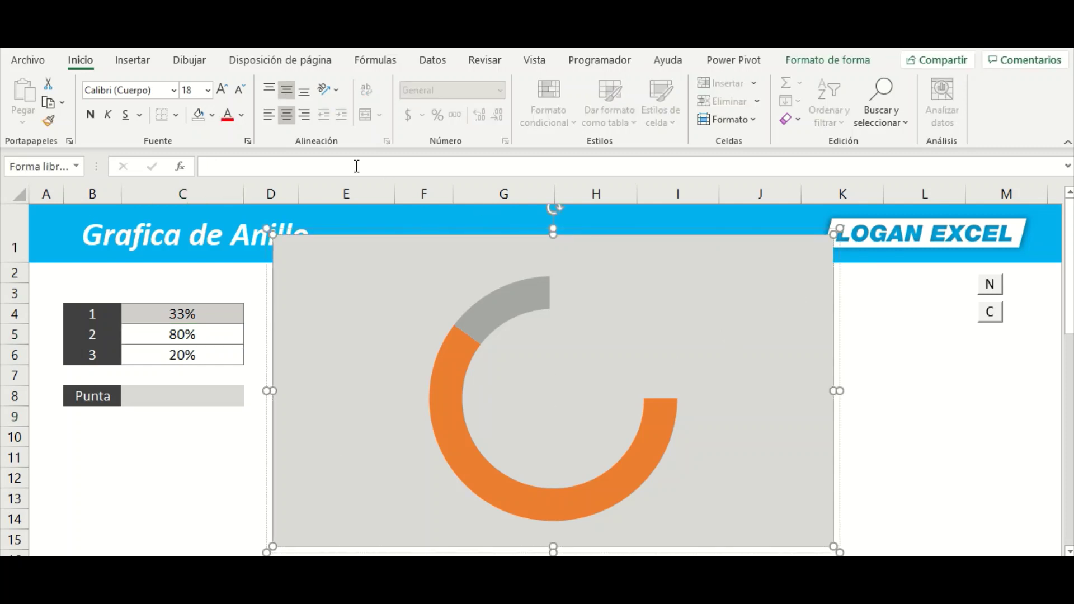
click(213, 113)
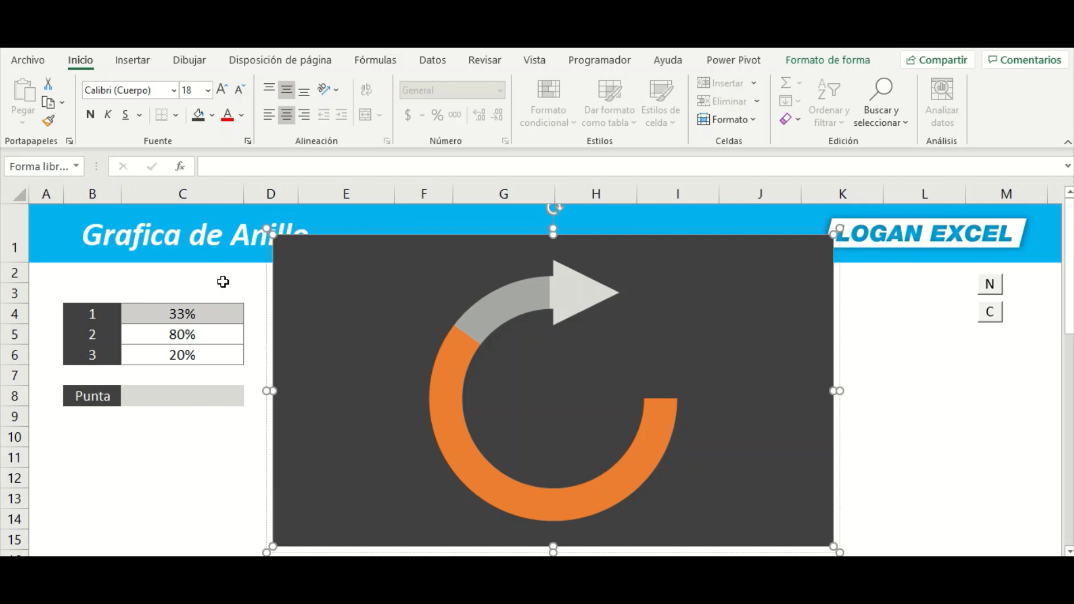
drag(703, 367, 706, 361)
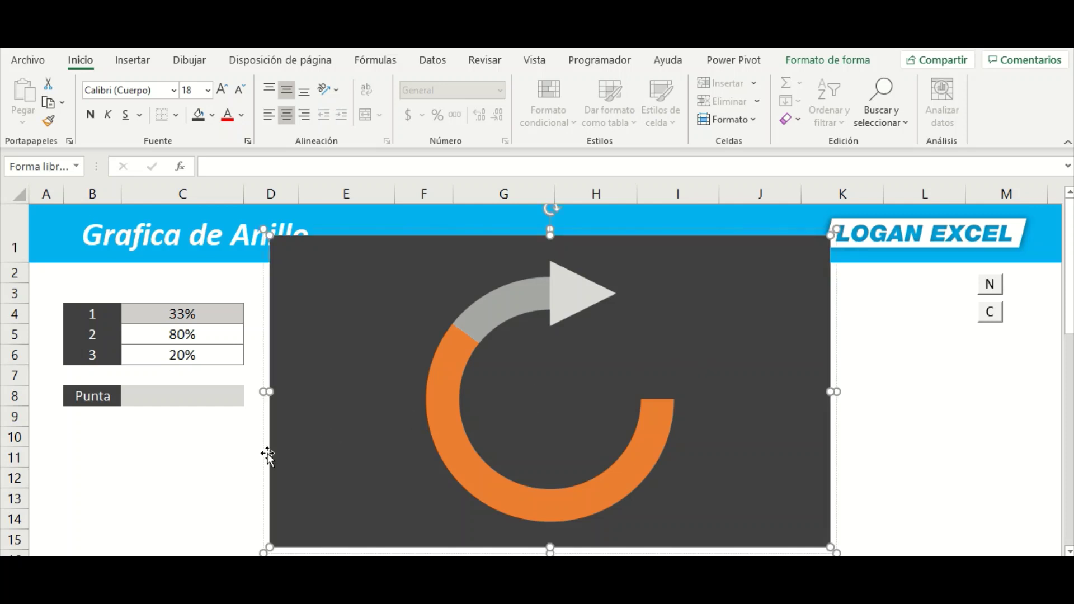
click(221, 458)
click(199, 401)
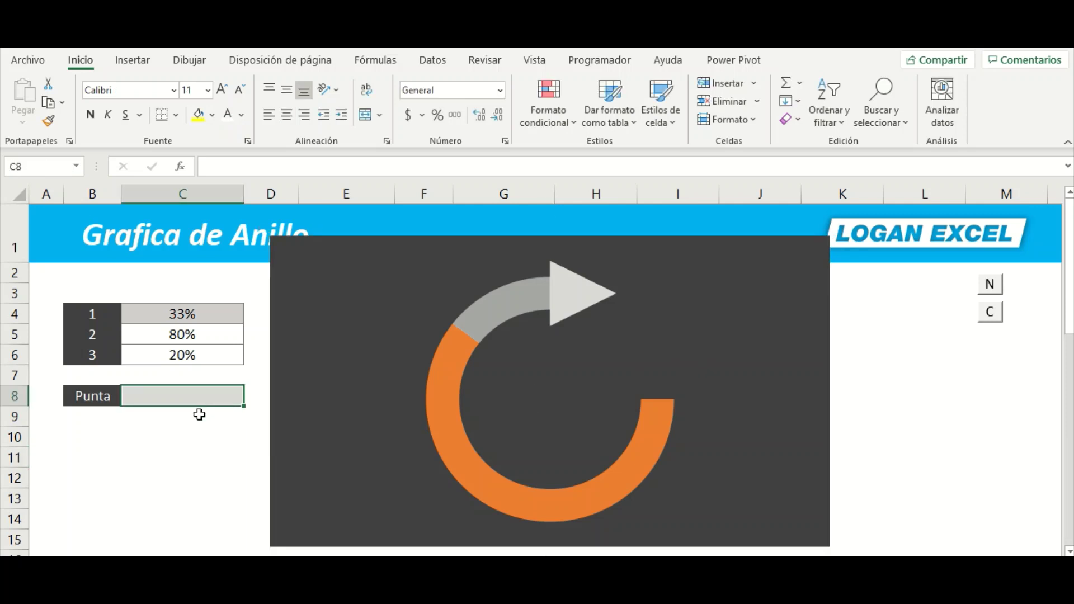
Give the Punta cell C8 a grey theme fill
click(213, 116)
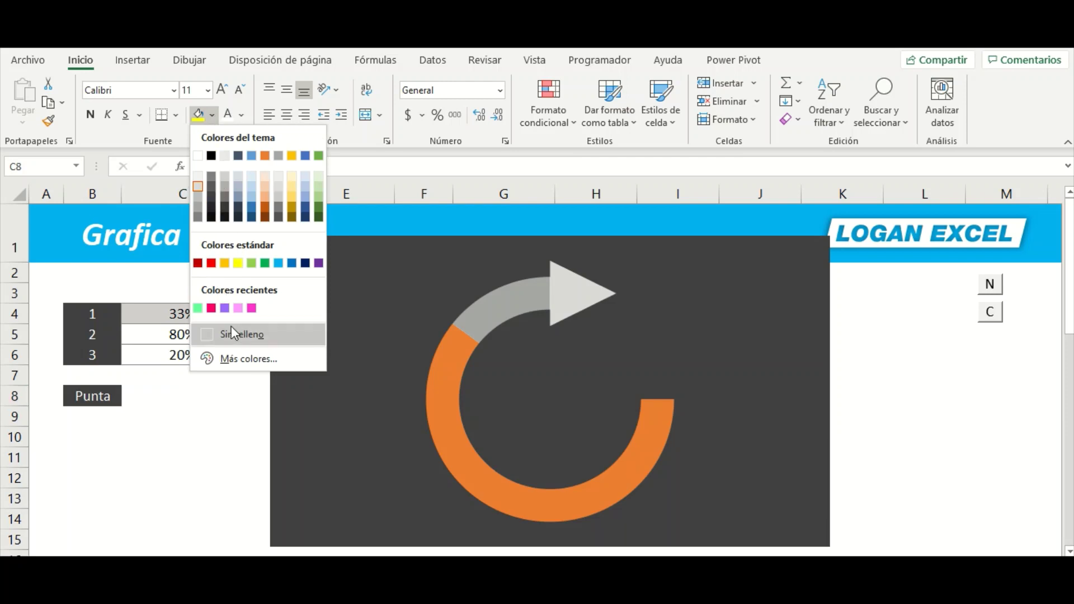
click(198, 202)
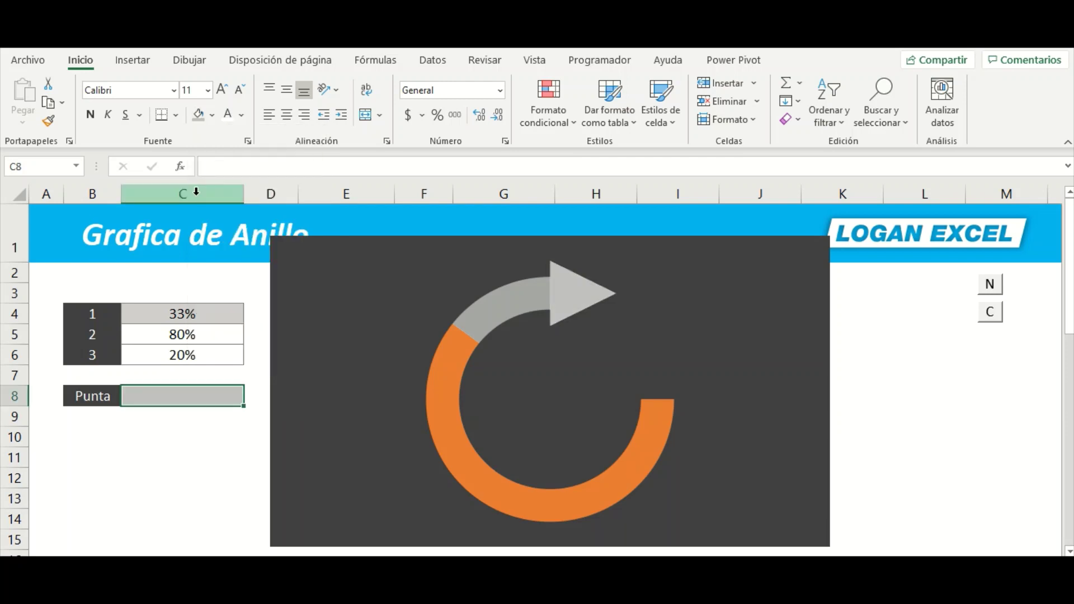
click(211, 115)
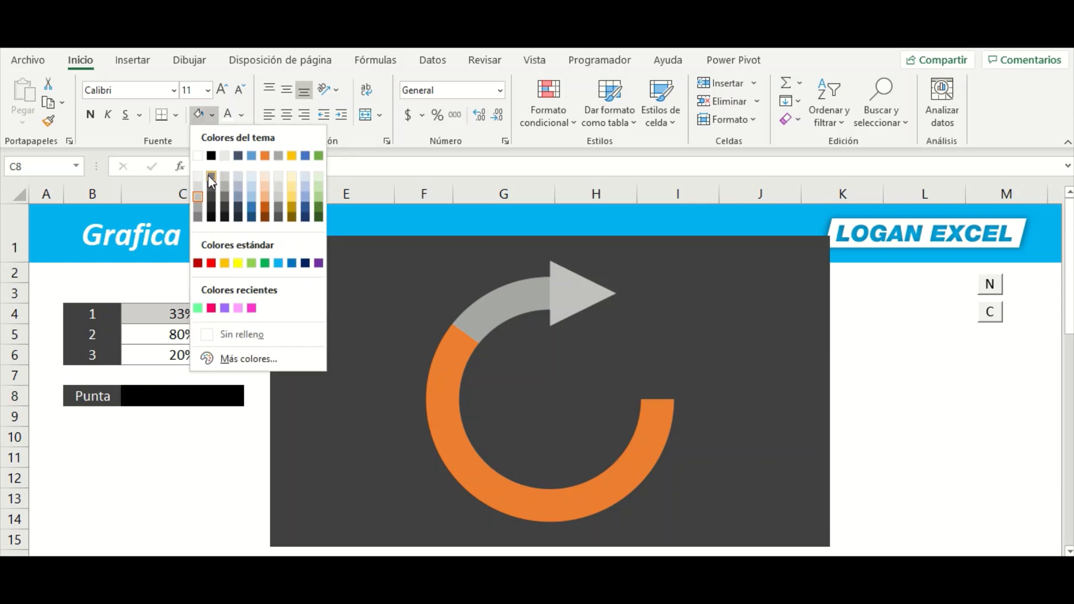
click(199, 206)
key(Return)
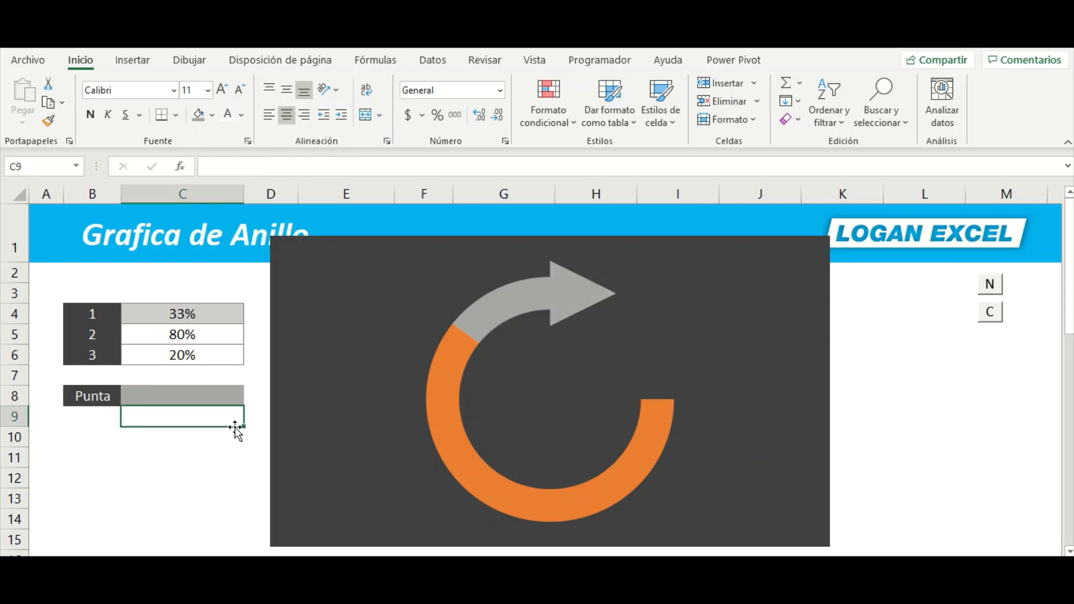
click(223, 400)
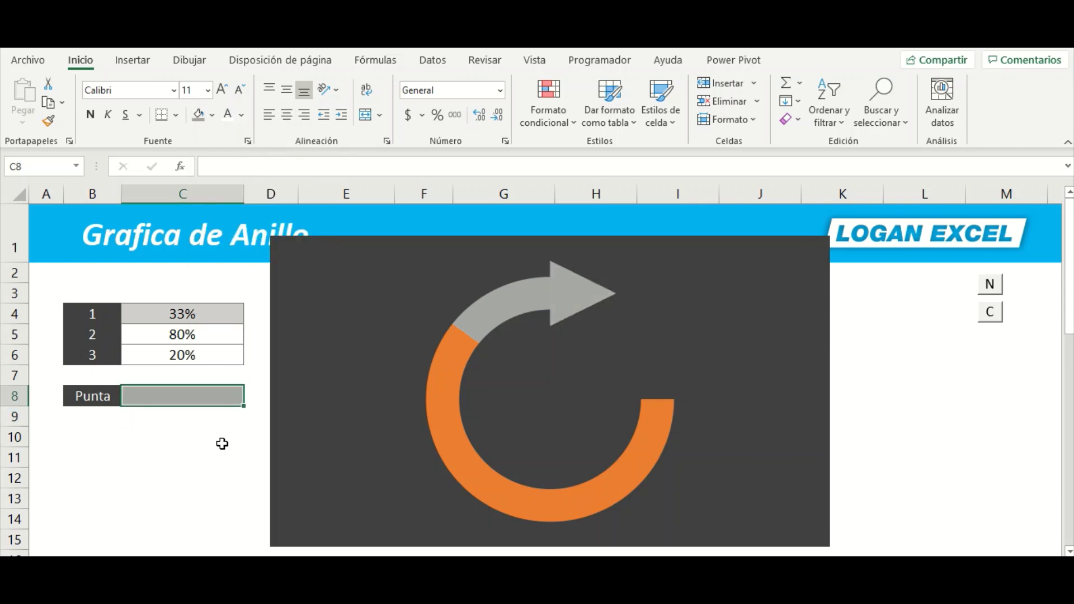
Enter 100% and then 20% in C5 so the ring shows a short orange arc
key(Up)
key(Up)
key(Up)
key(F2)
key(BackSpace)
key(BackSpace)
key(BackSpace)
text(100%)
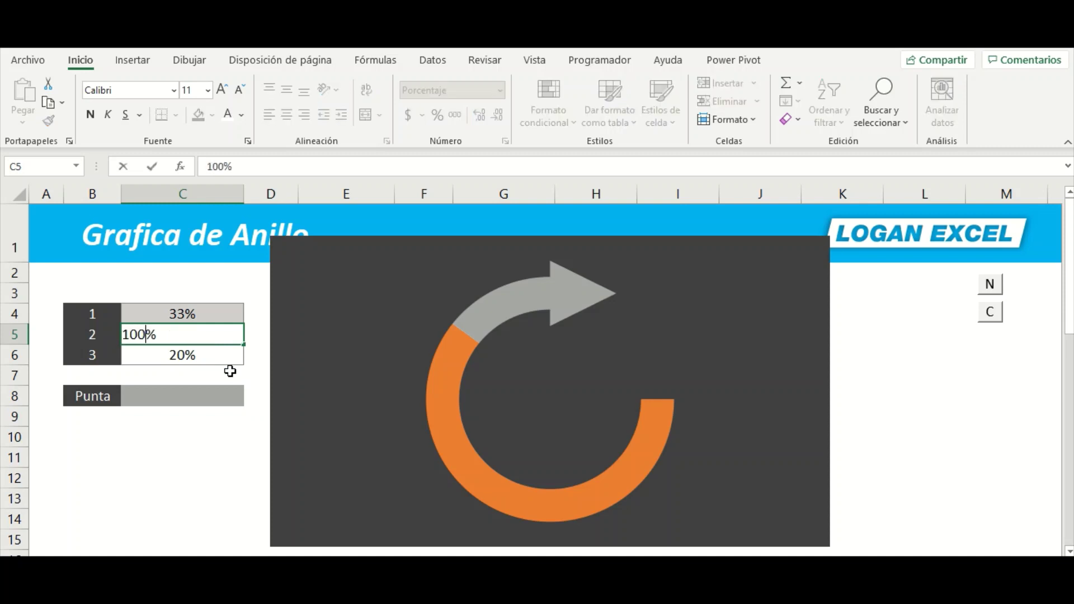
key(Return)
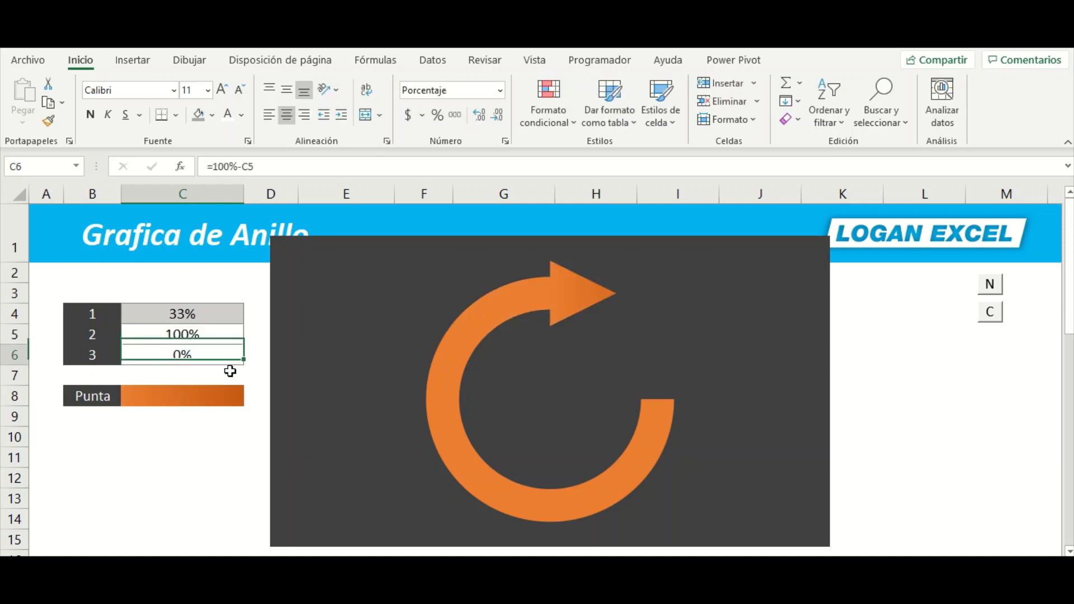
key(Up)
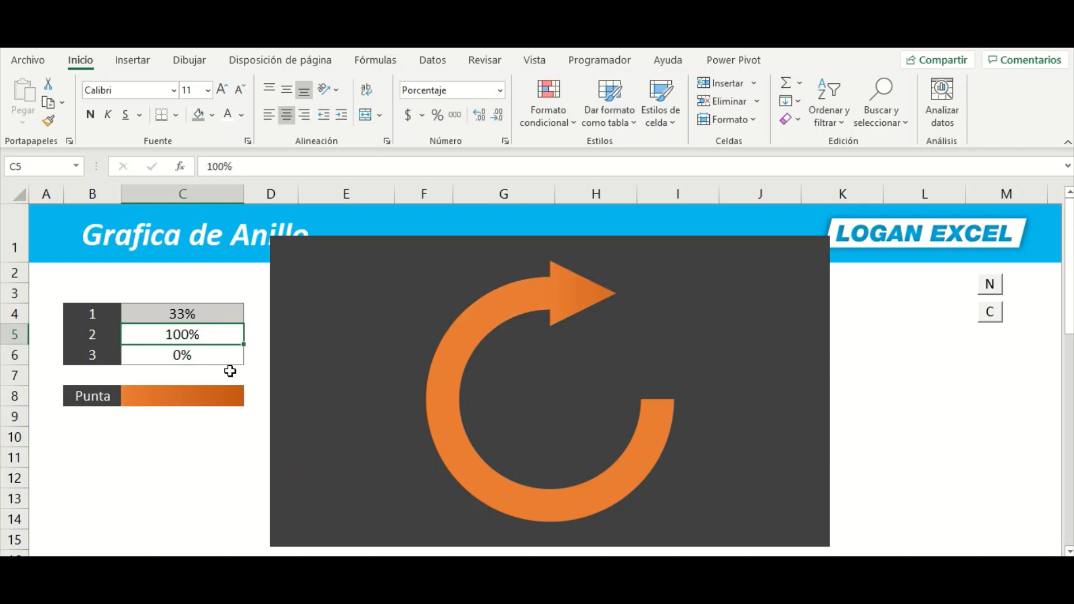
text(20)
key(Return)
key(Up)
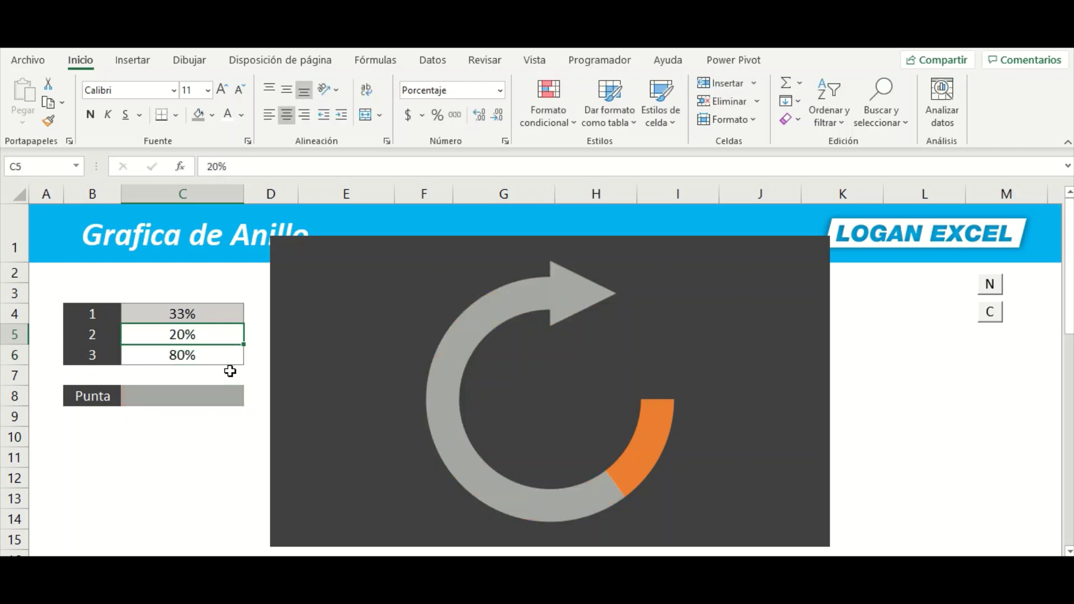
key(Down)
key(Down)
key(Down)
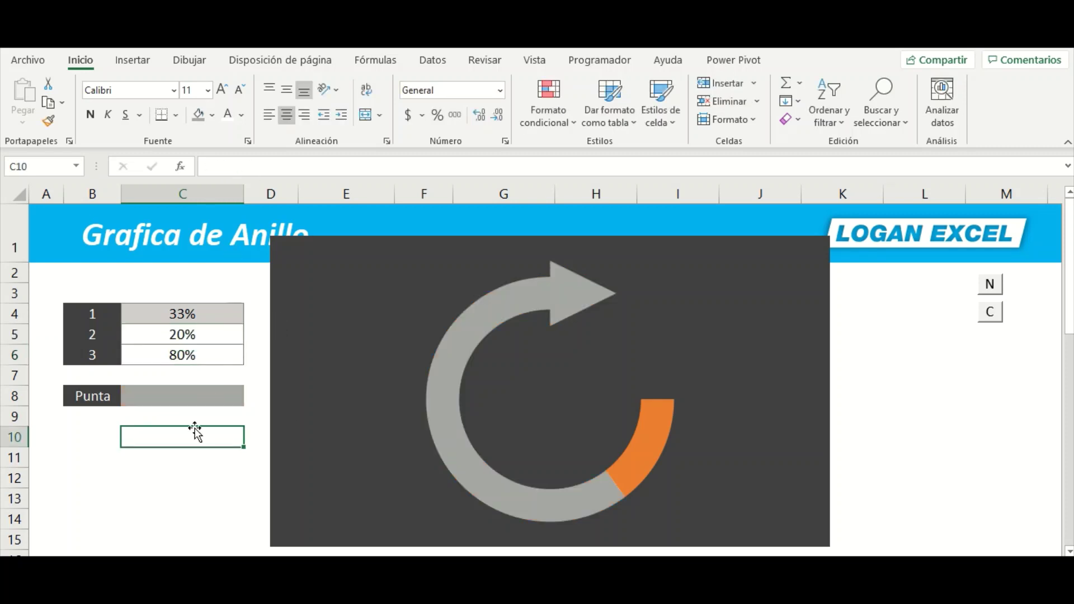
click(207, 399)
Draw an ellipse inside the ring and size it to a 2.5 × 2.5 cm circle
click(138, 59)
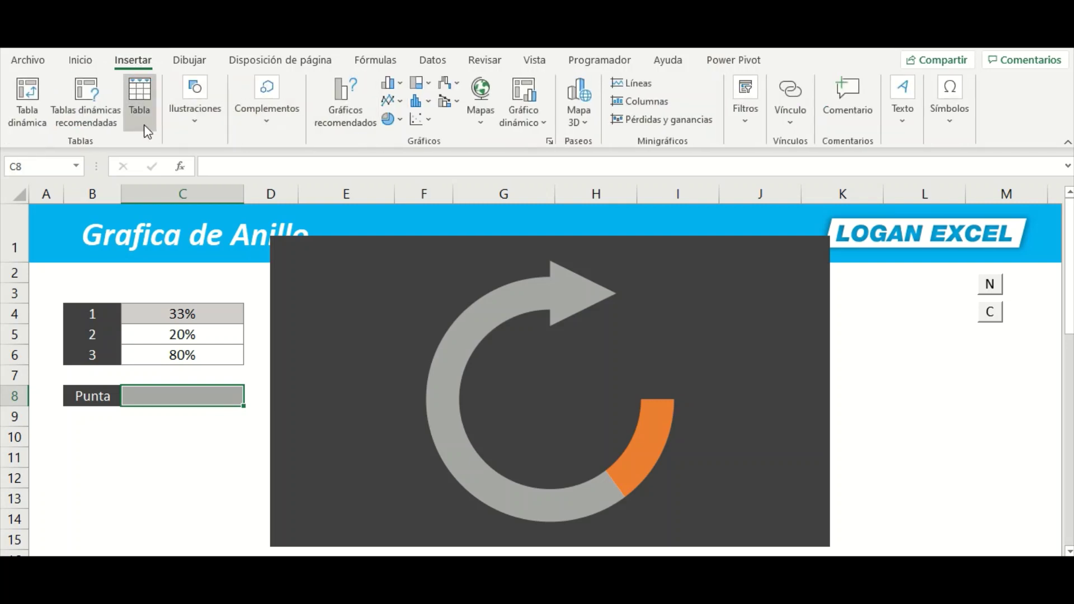
click(216, 120)
click(224, 185)
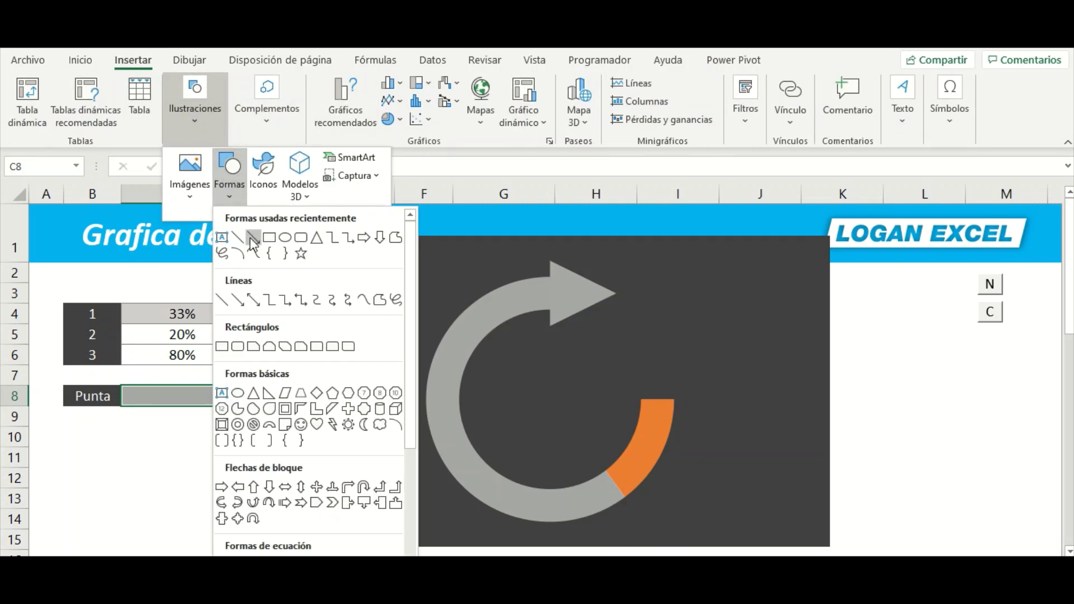
click(284, 238)
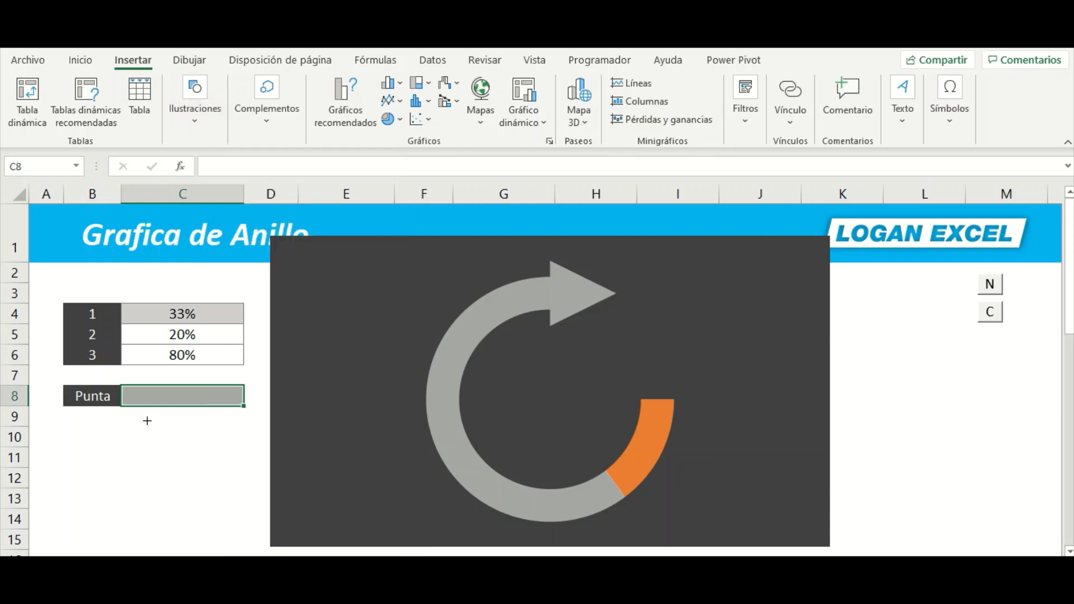
mouse_move(147, 421)
mouse_down()
mouse_move(257, 525)
mouse_move(523, 437)
mouse_move(617, 436)
mouse_up()
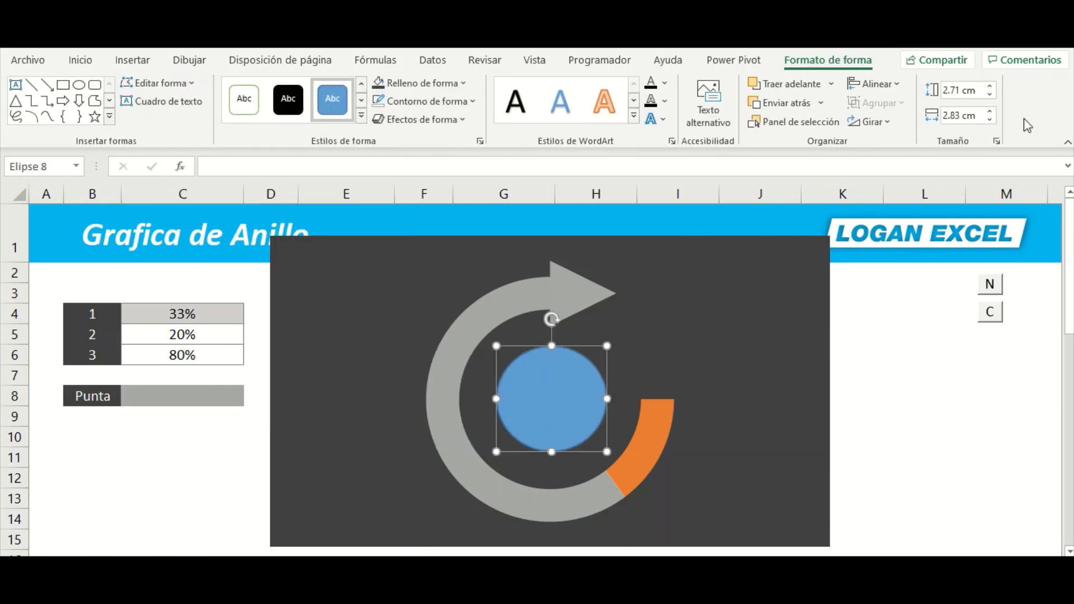
click(989, 96)
click(989, 96)
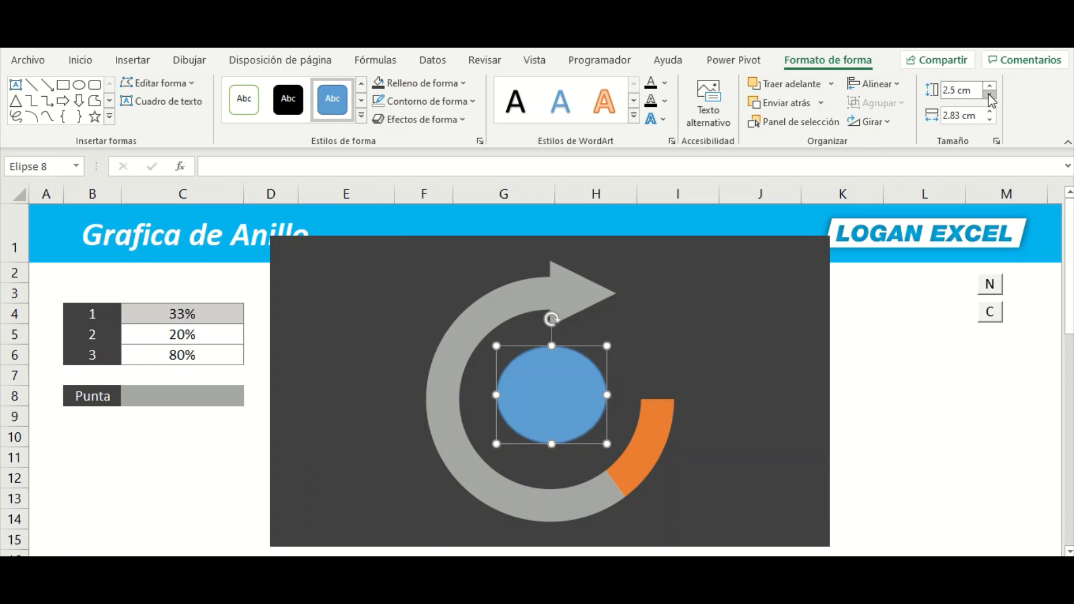
click(989, 119)
click(989, 119)
click(990, 119)
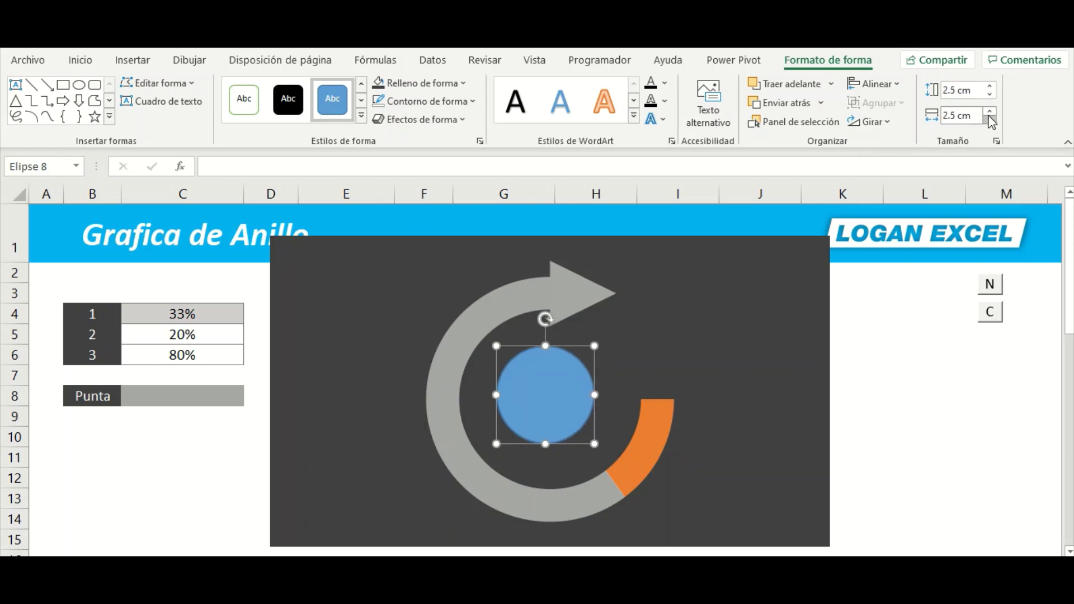
mouse_move(561, 393)
mouse_down()
mouse_move(569, 403)
mouse_move(558, 400)
mouse_up()
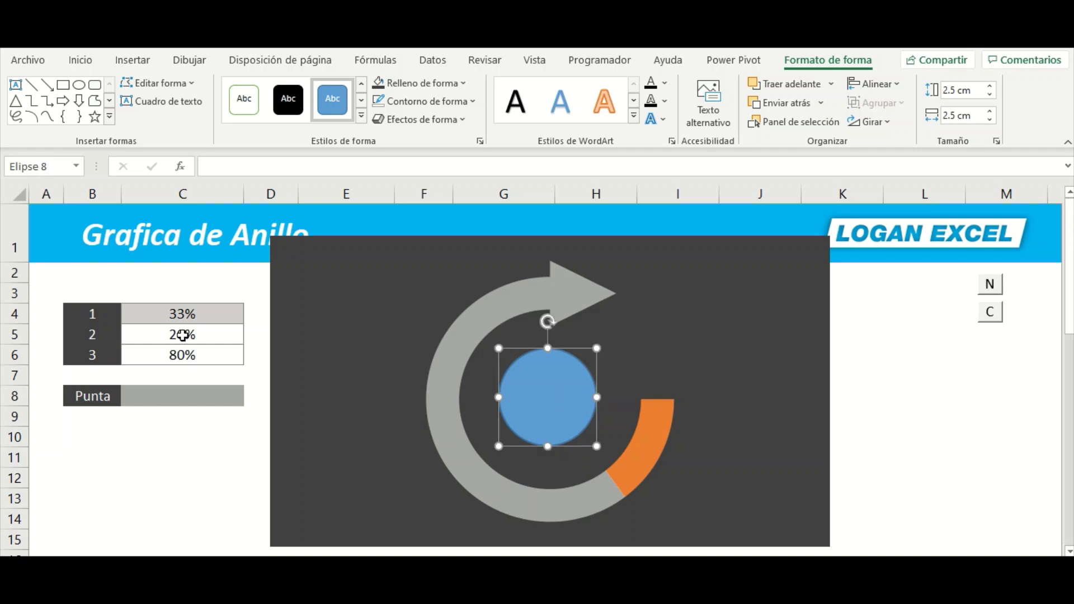
Link the circle's text to cell C5 with =C5
click(182, 335)
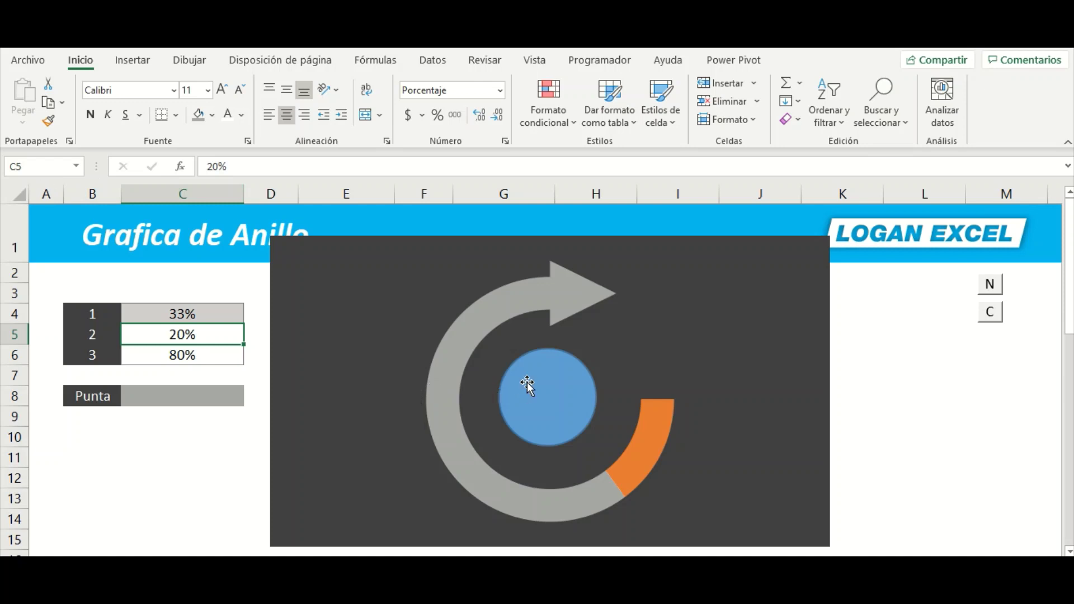
drag(527, 385, 525, 396)
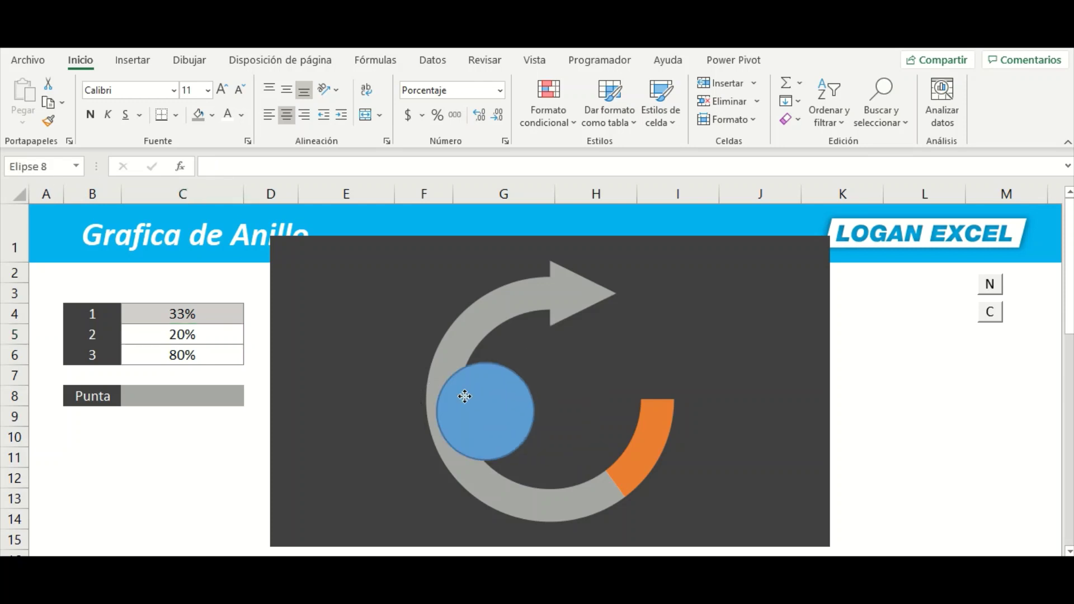
click(227, 167)
text(=C)
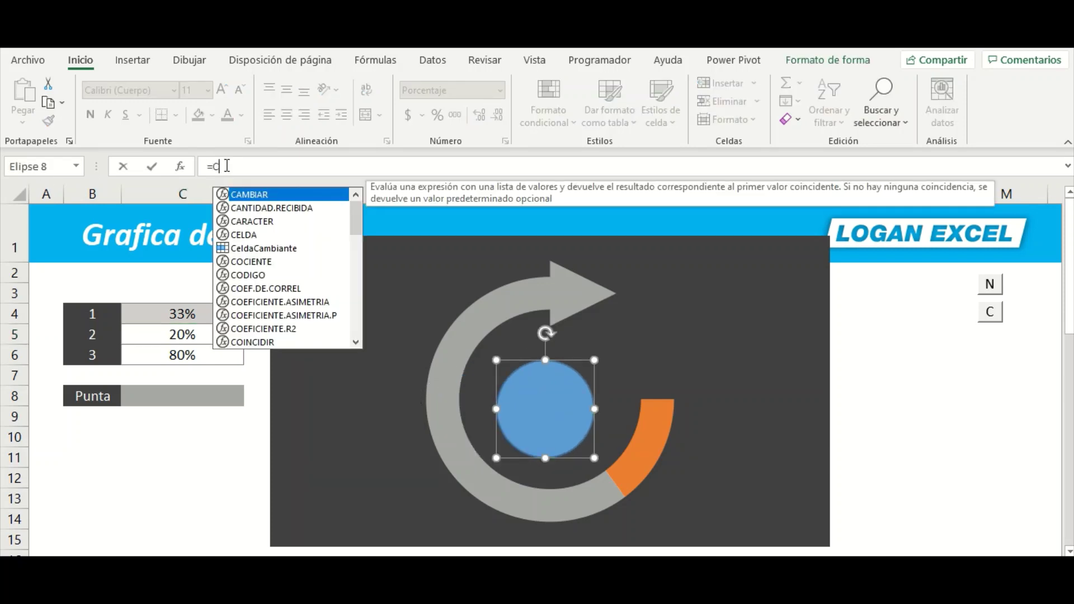
text(5)
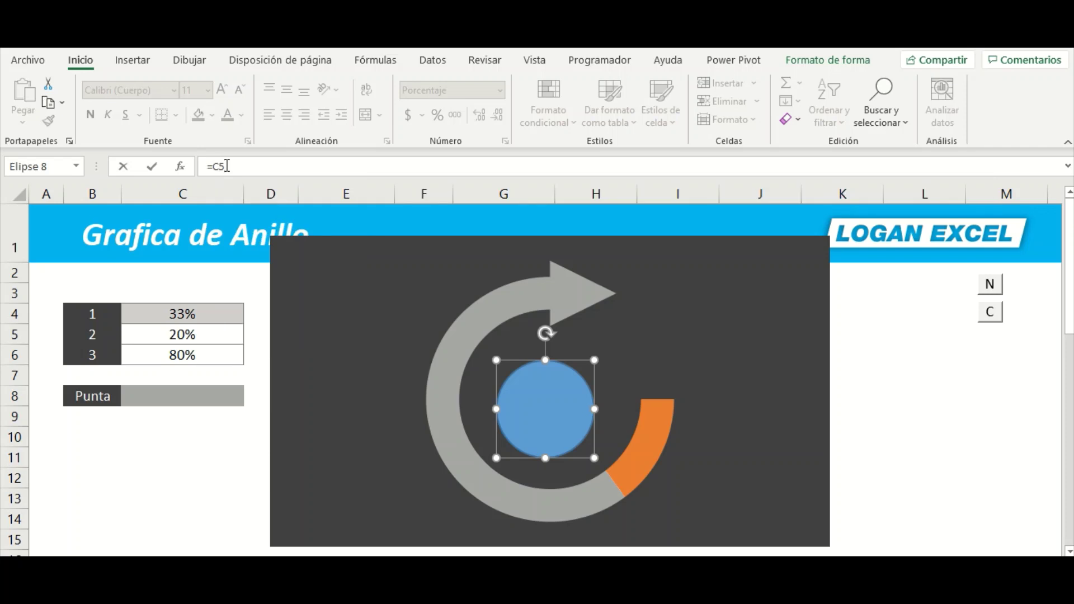
key(Return)
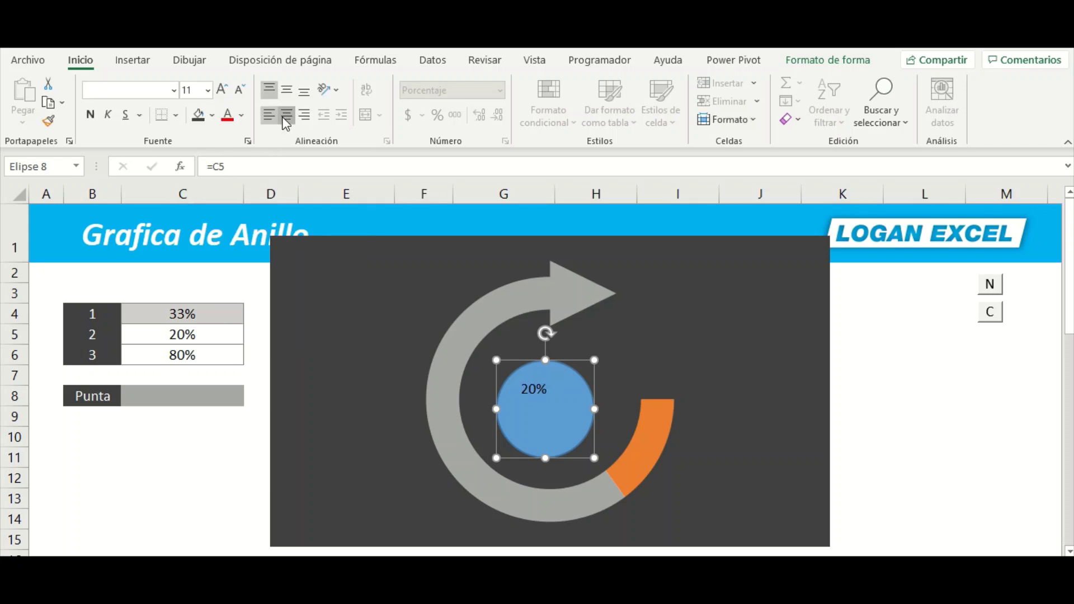
Centre the value in the circle and set its font size to 20
click(286, 89)
click(287, 115)
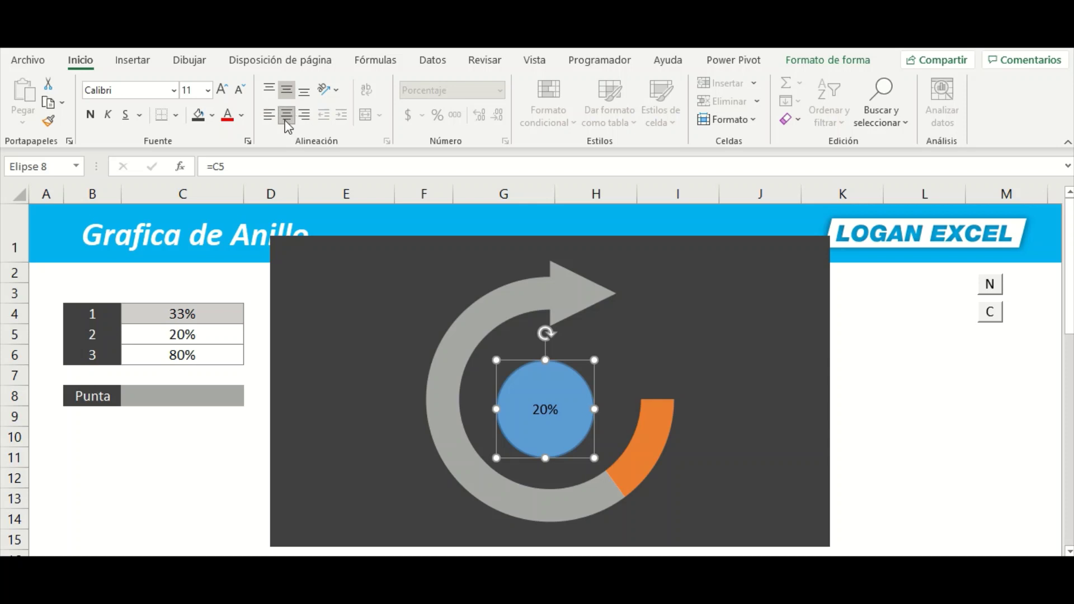
click(221, 89)
click(221, 90)
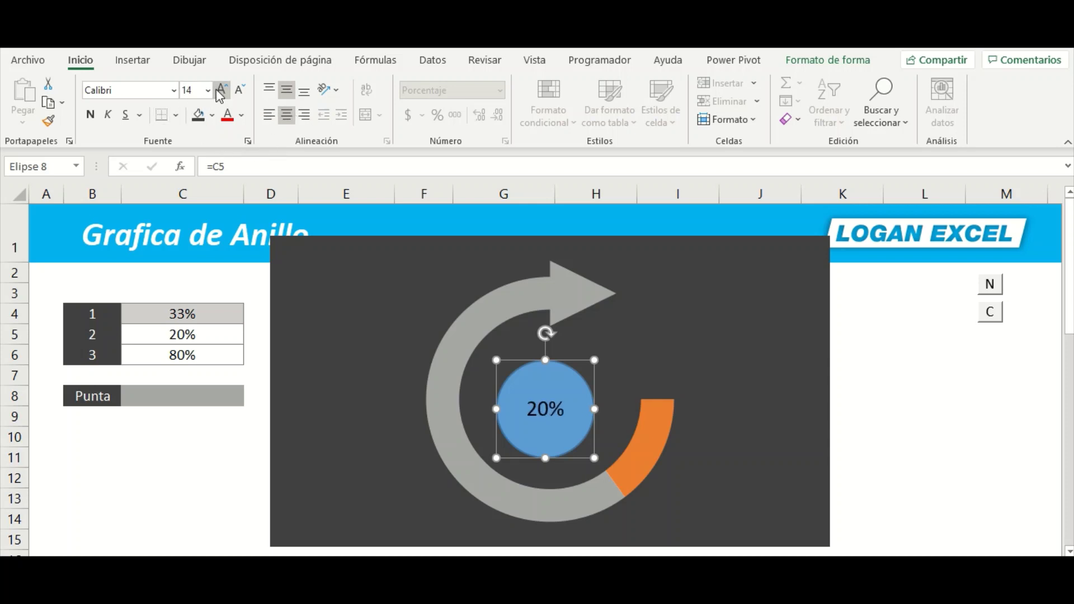
click(221, 90)
click(221, 90)
click(221, 89)
click(221, 90)
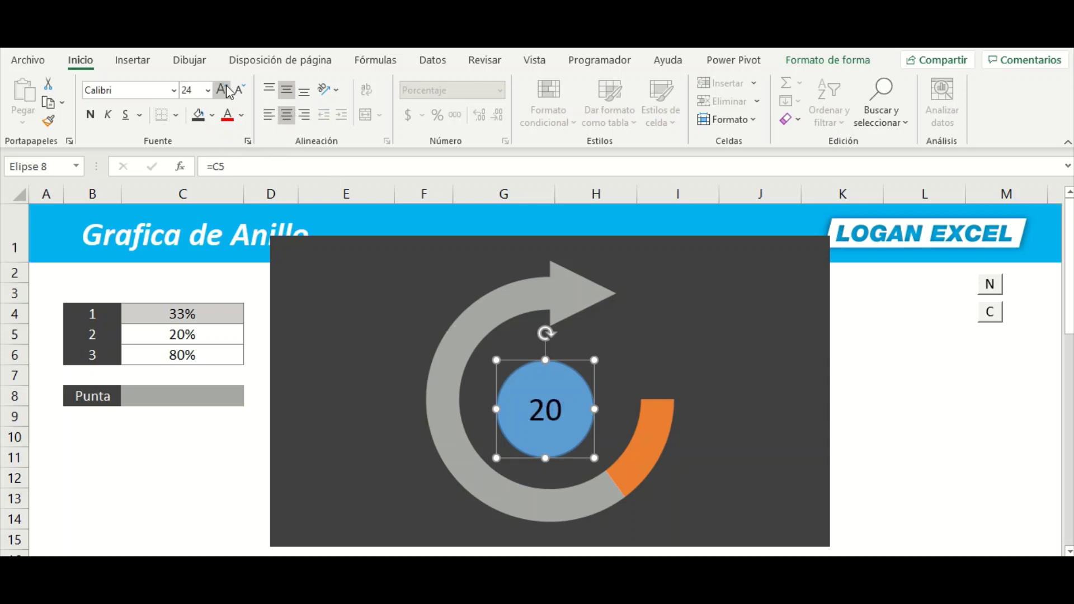
click(240, 89)
click(240, 90)
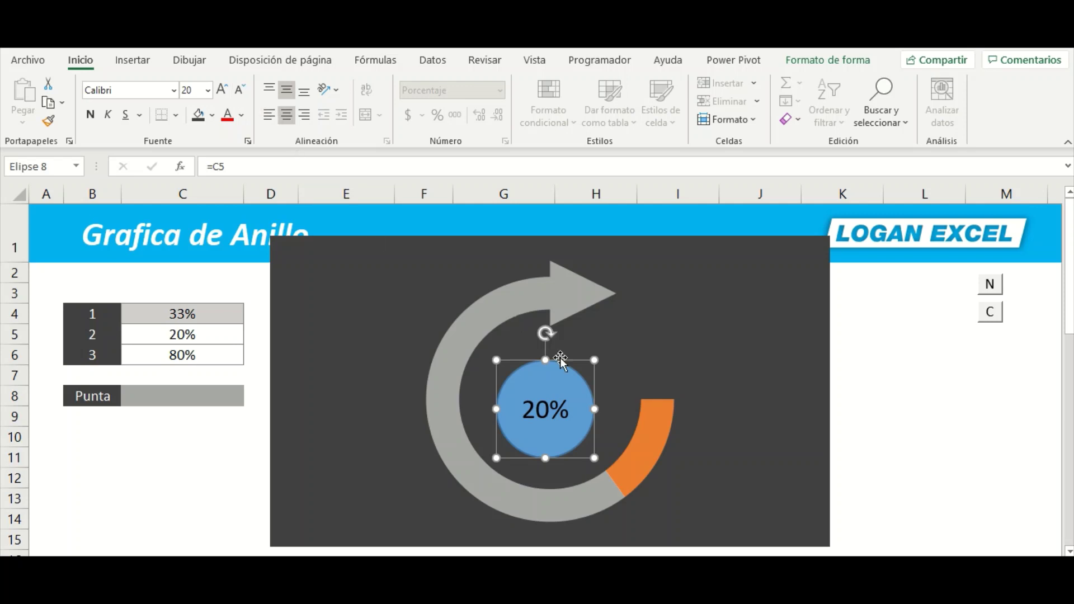
Fill the circle very light grey, remove its outline, and centre it in the ring
click(212, 115)
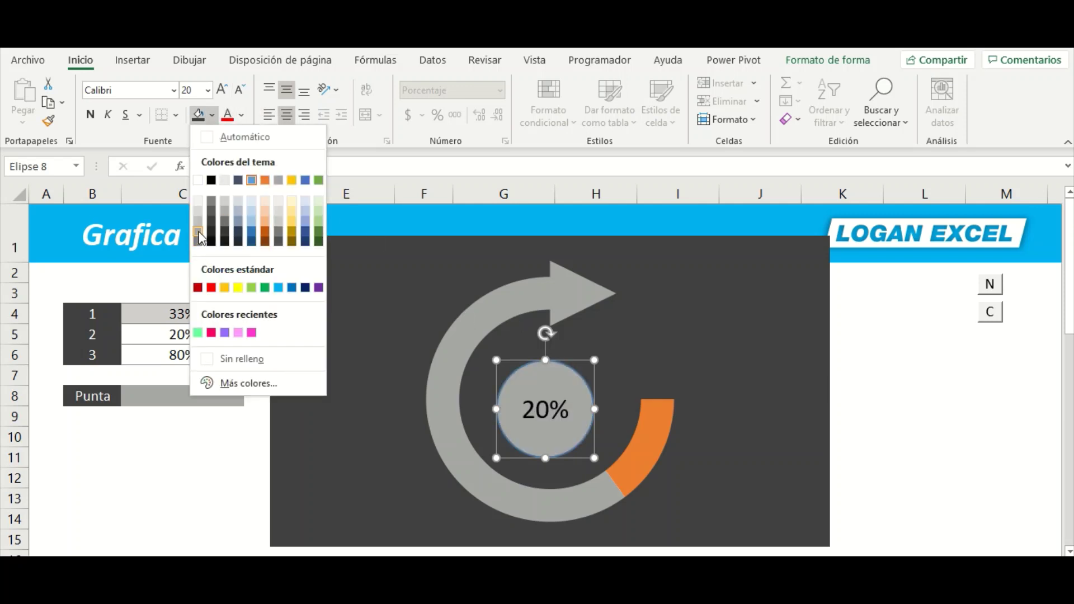
click(199, 200)
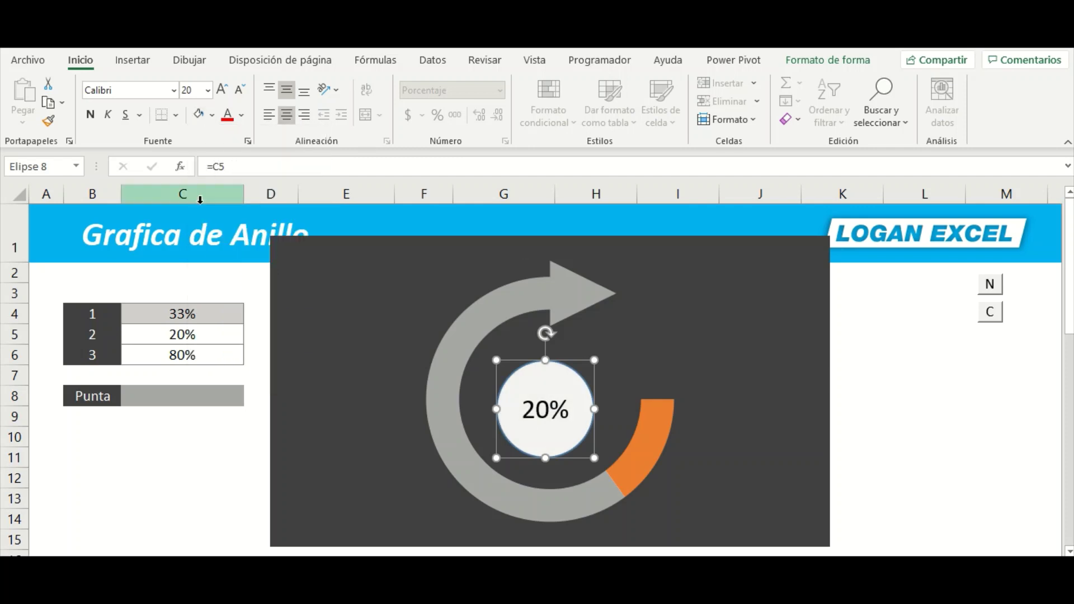
click(789, 62)
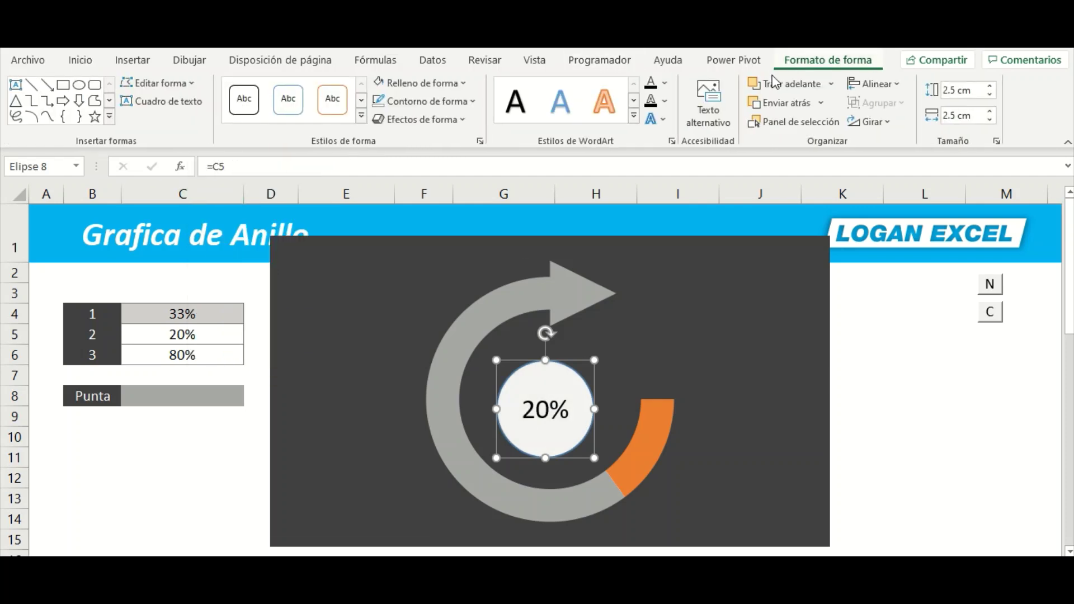
click(423, 102)
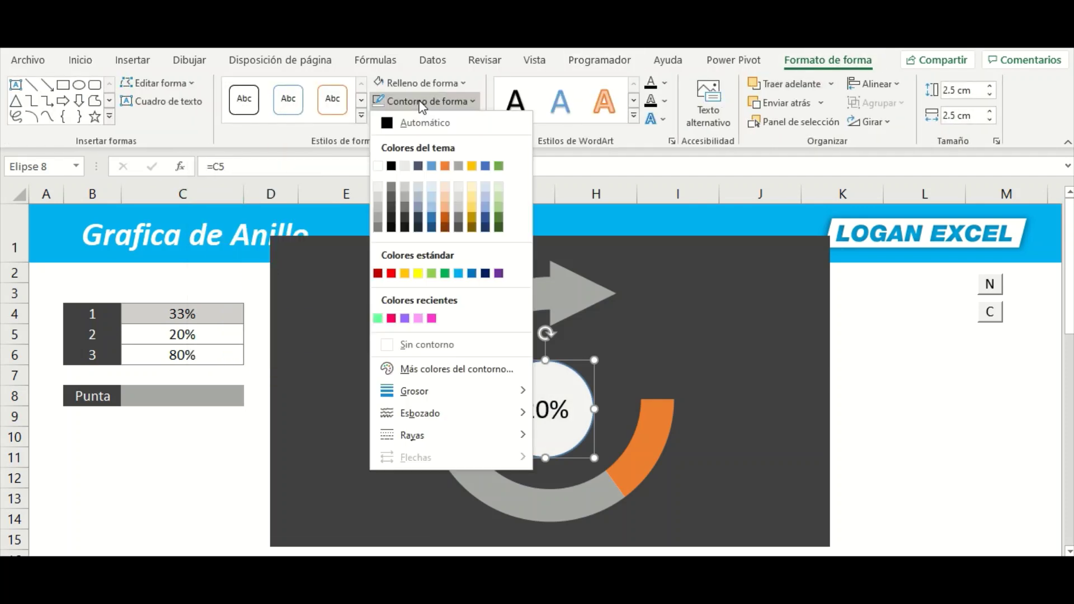
click(442, 342)
drag(569, 360, 566, 362)
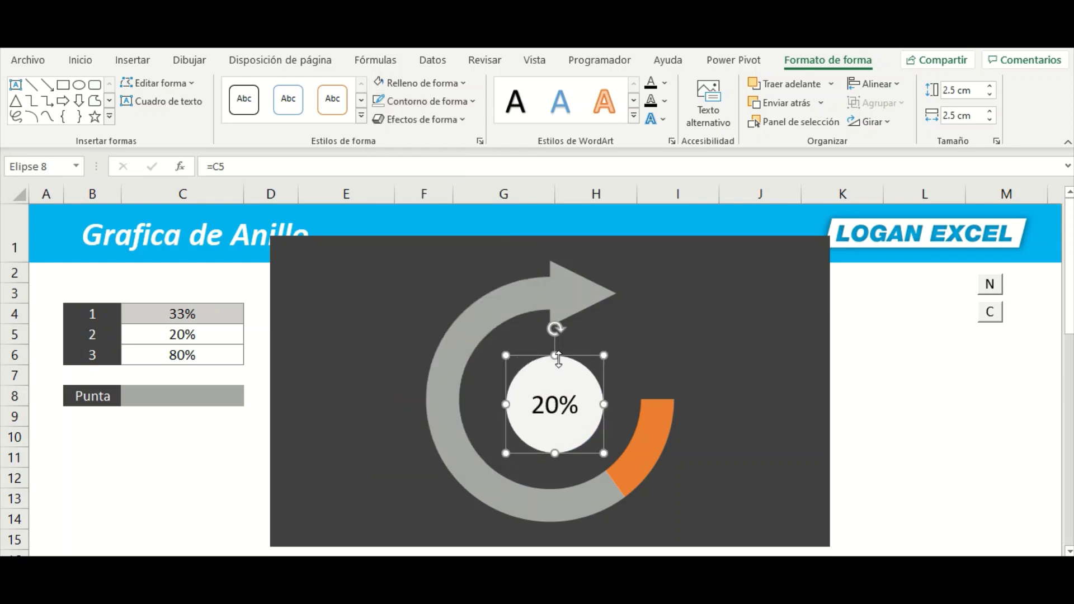
drag(565, 356, 560, 353)
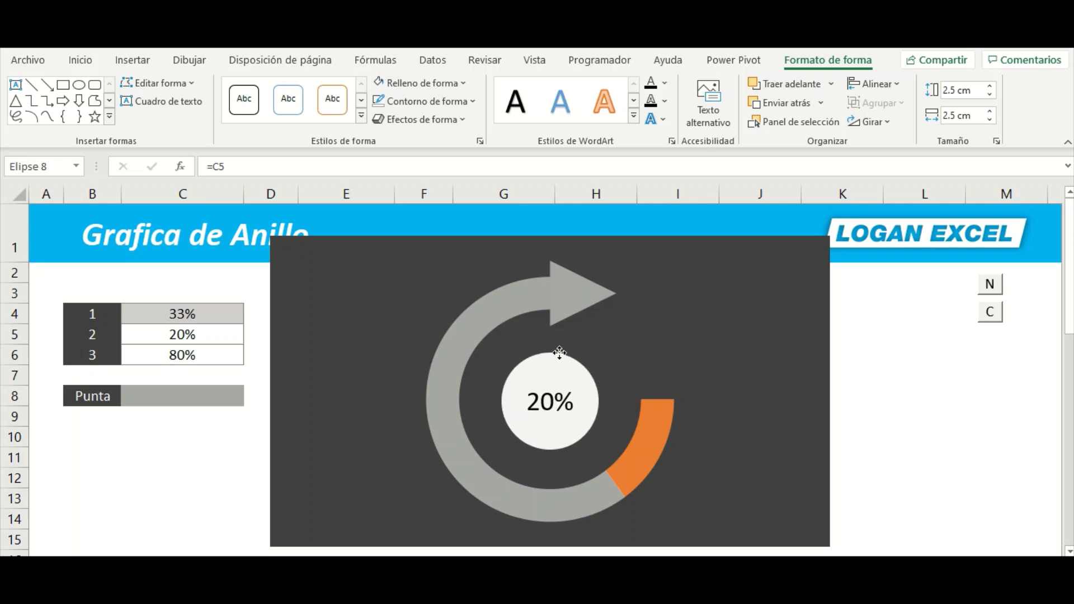
click(185, 339)
Paste the random formula from the neighbouring cell into C5 as formula only
key(Right)
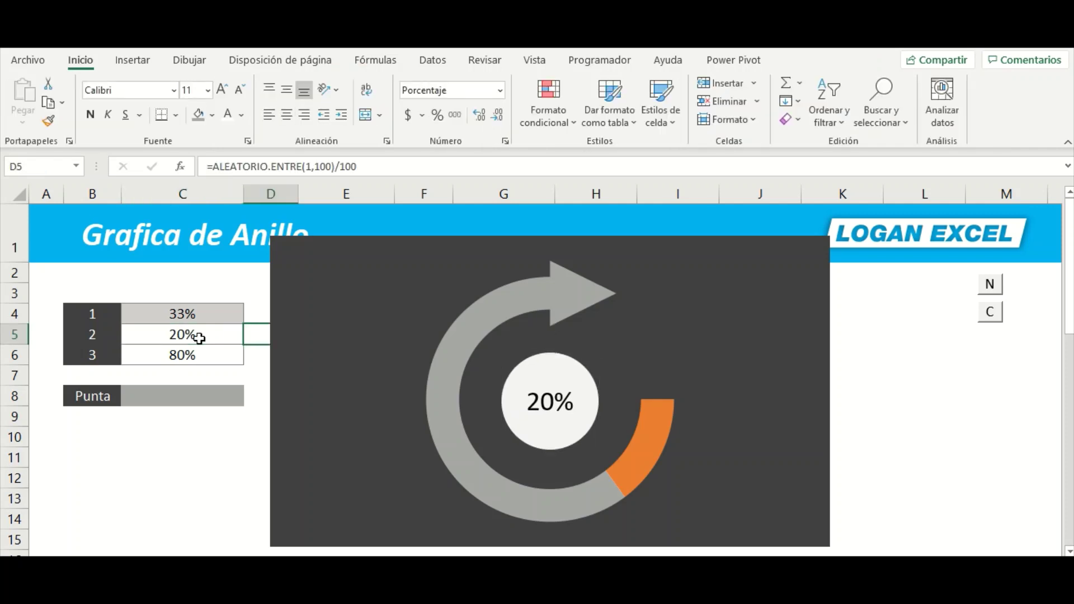
key(ctrl+c)
key(Left)
key(shift+F10)
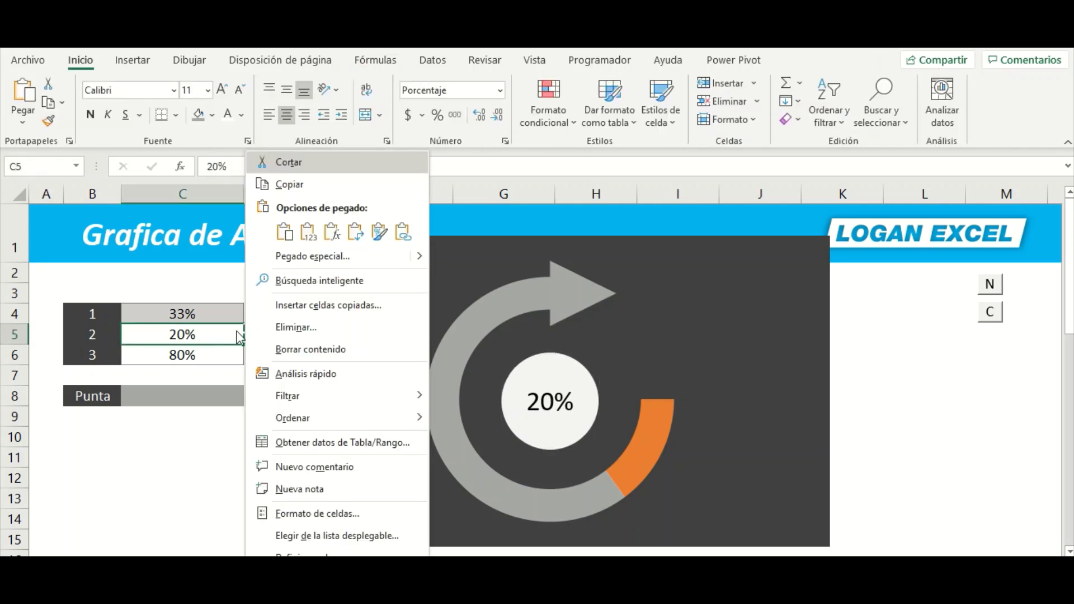
click(332, 231)
click(201, 421)
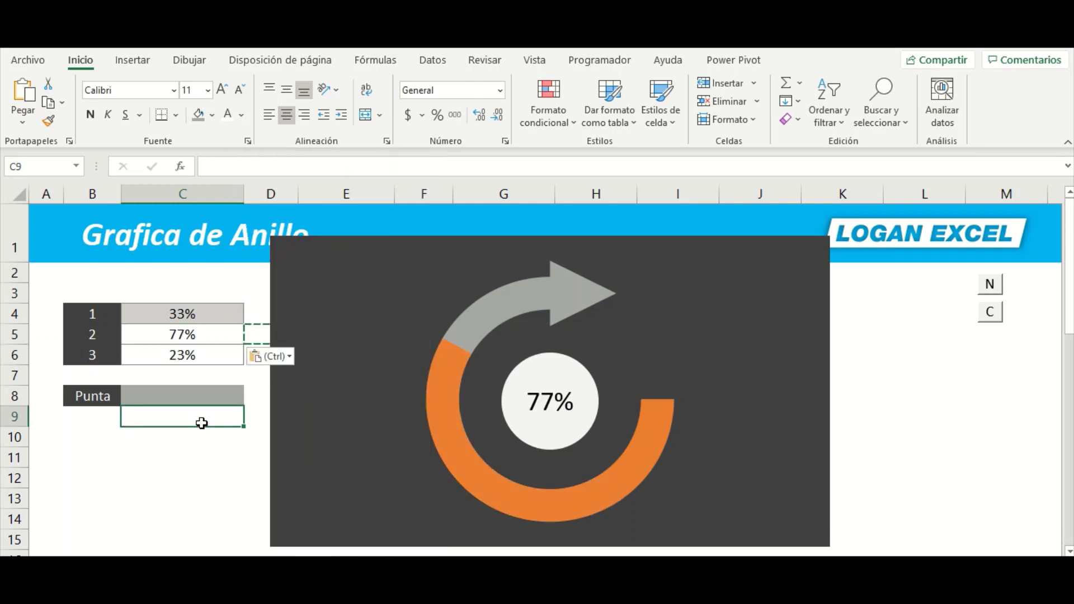
Move the value circle onto the orange ring's end and recalculate with F9 to watch it update
key(F9)
key(F9)
key(F9)
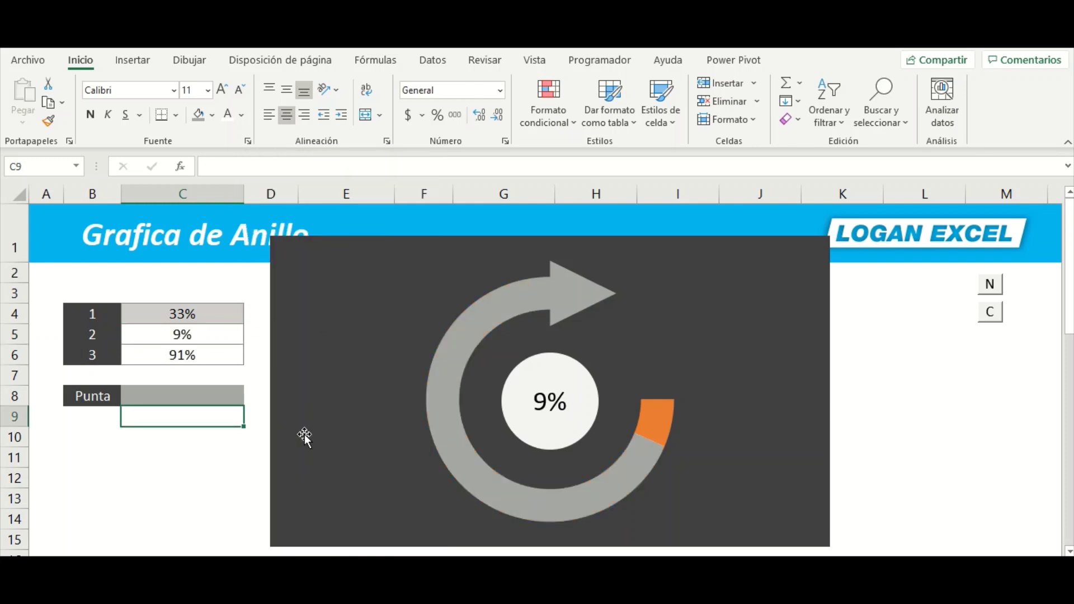
key(F9)
key(F9)
key(F9)
key(F9)
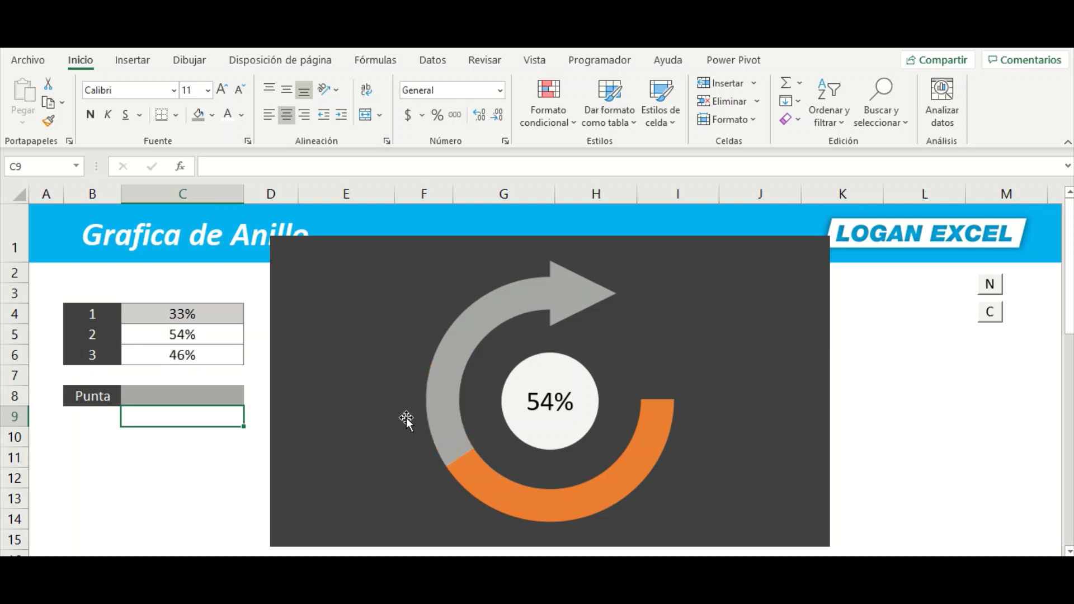
key(F9)
key(F9)
key(F9)
key(F9)
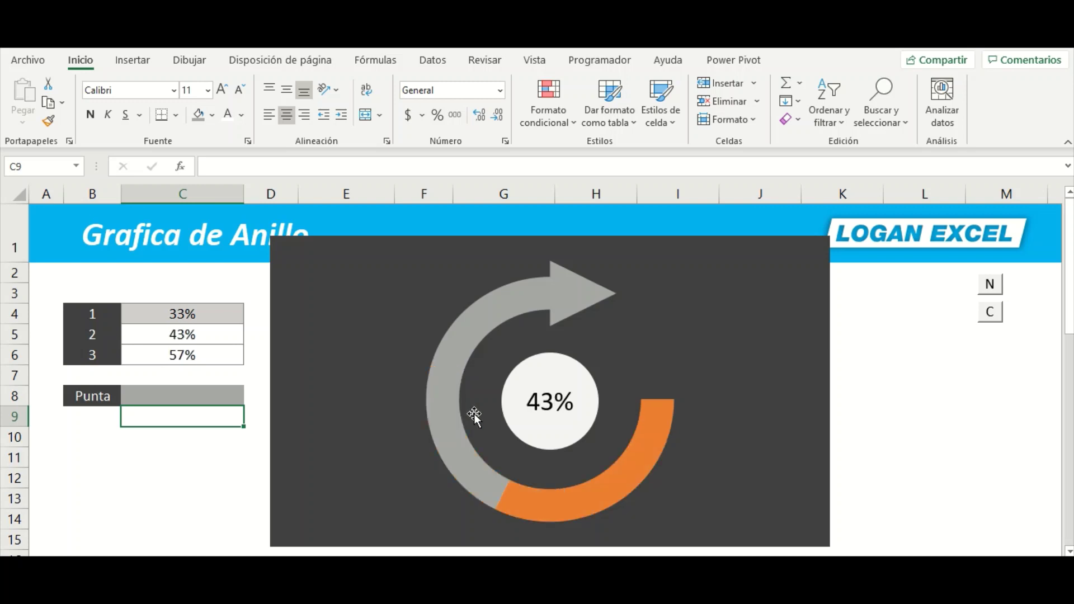
key(F9)
click(579, 385)
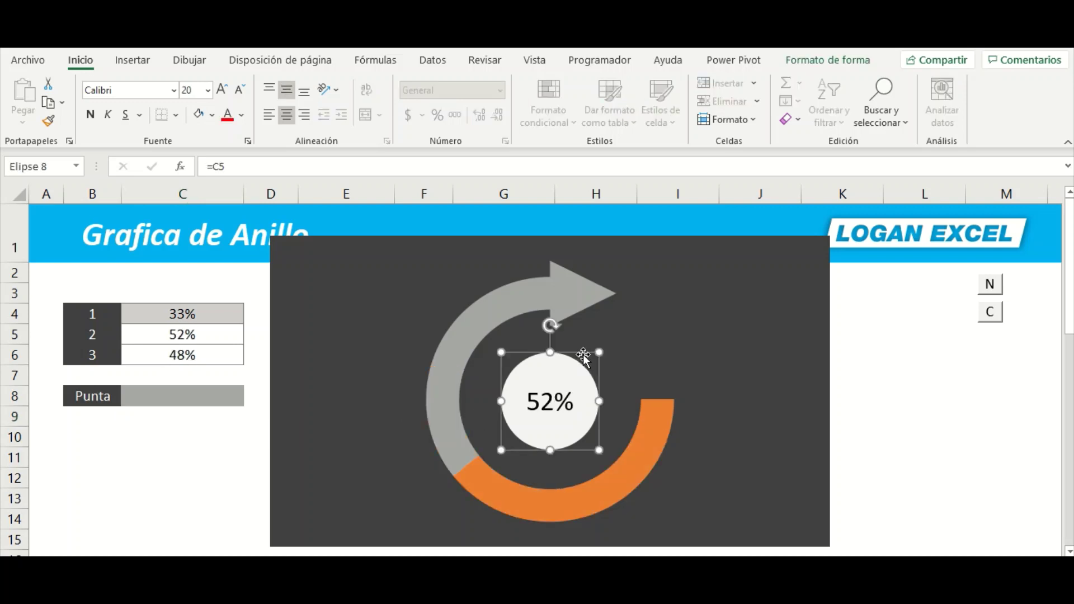
drag(583, 354, 692, 315)
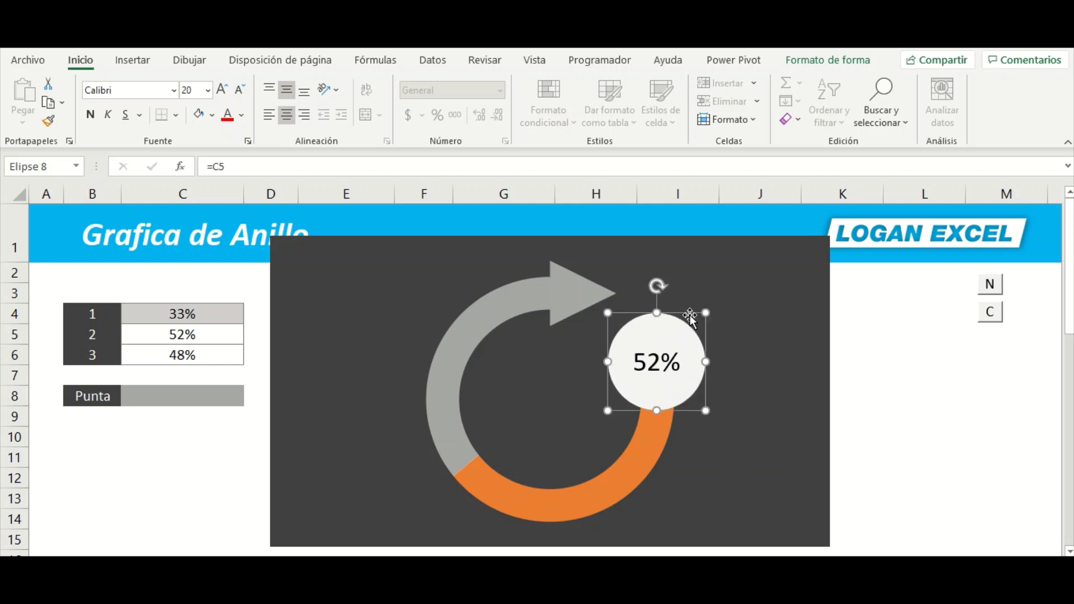
key(F9)
key(F9)
key(F9)
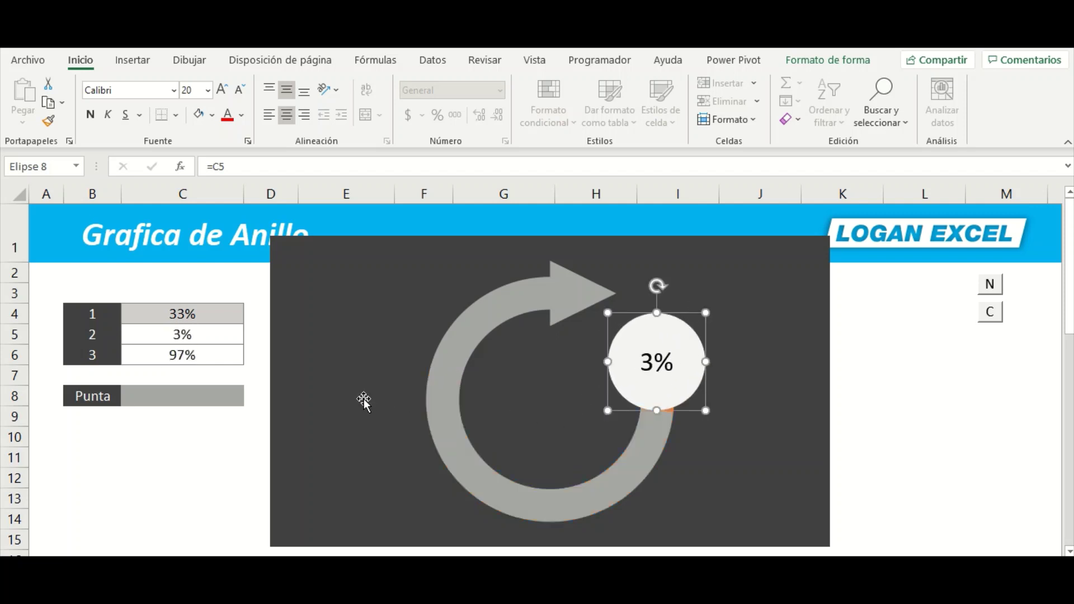
key(F9)
key(F9)
click(373, 376)
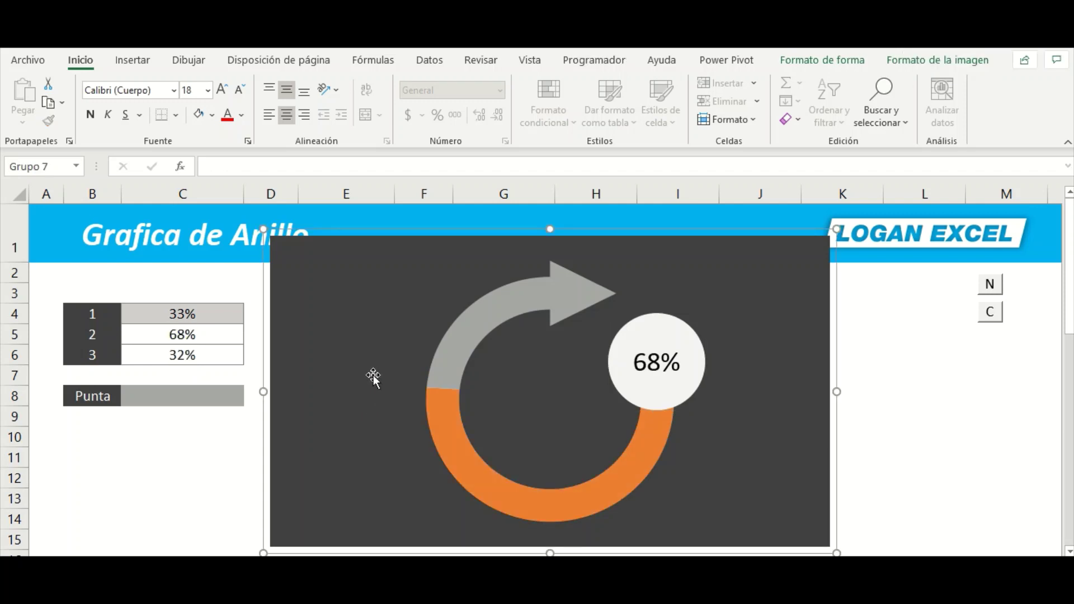
Recalculate with F9 repeatedly to compare the light and dark ring graphics
click(934, 357)
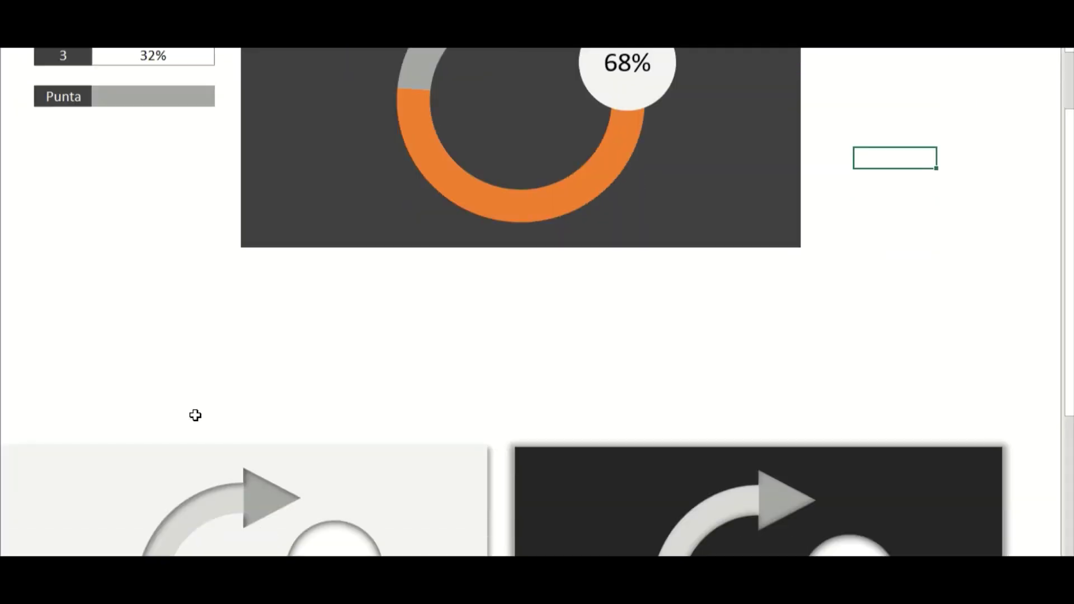
key(F9)
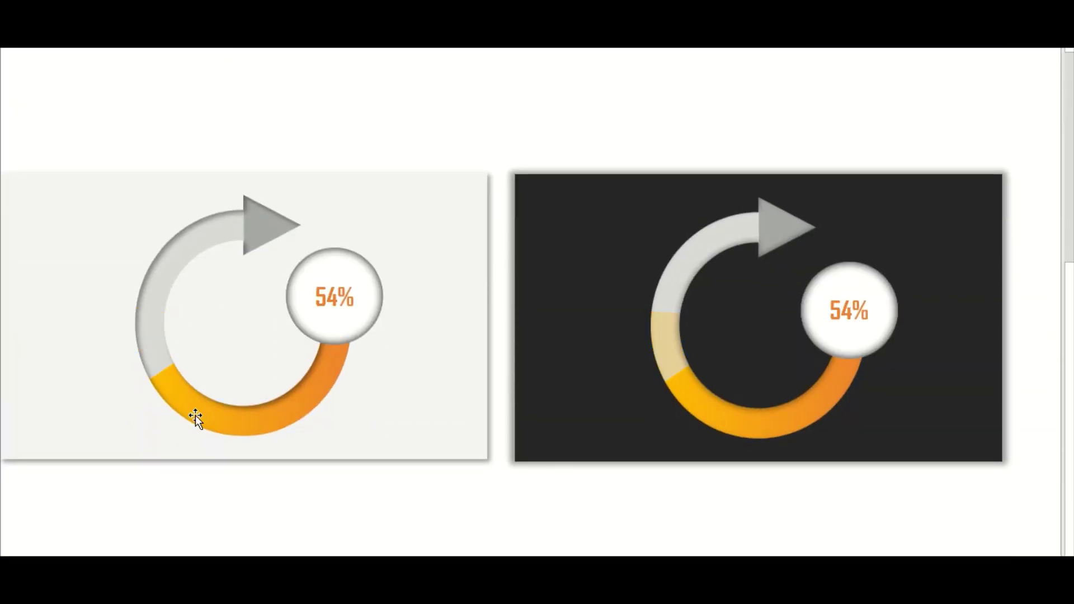
key(F9)
key(F9)
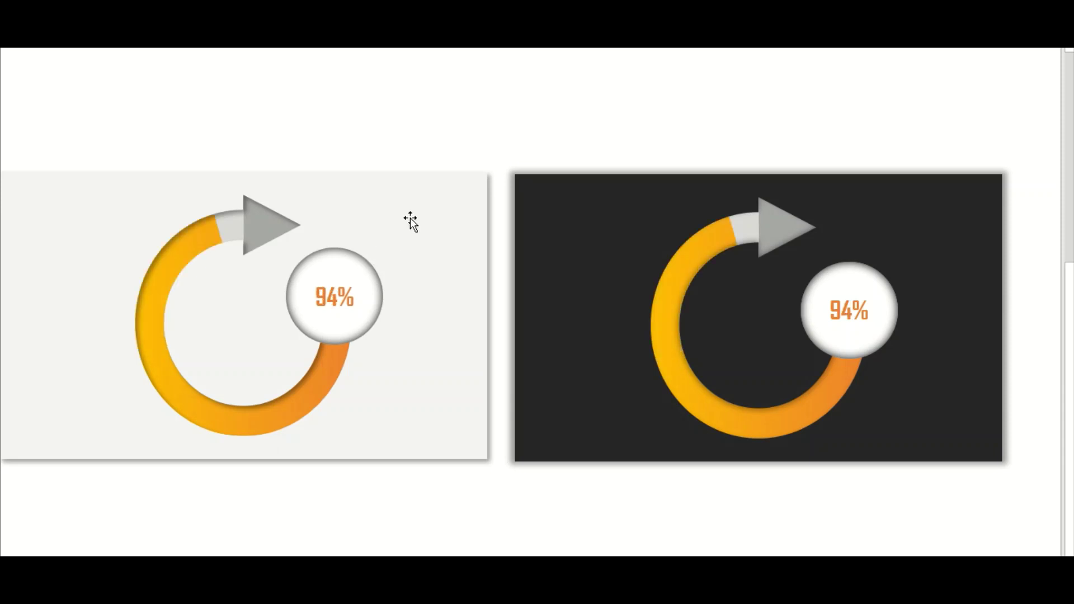
key(F9)
click(424, 231)
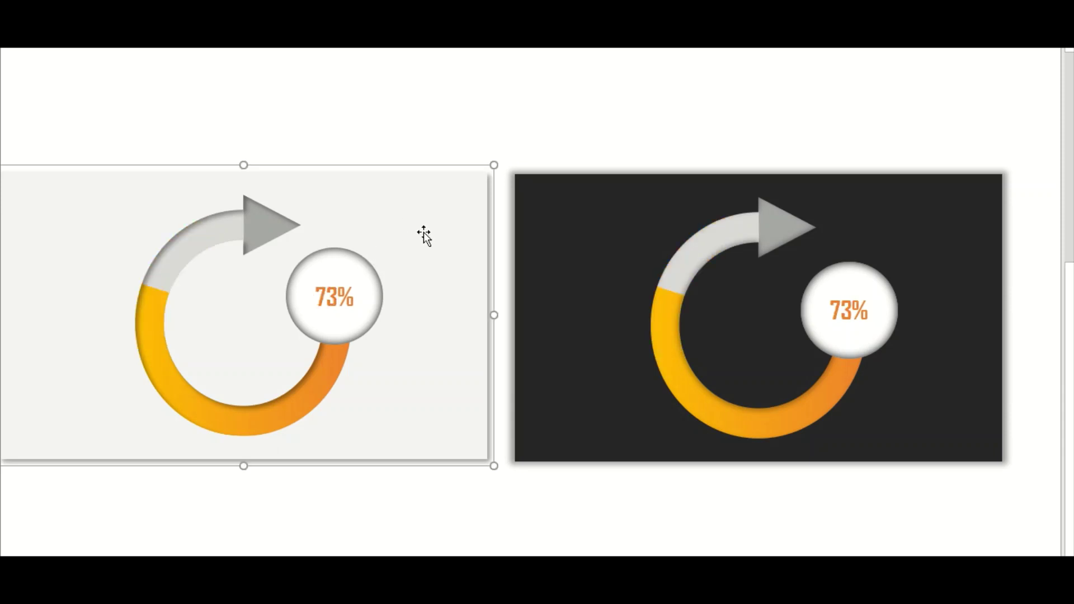
key(F9)
click(549, 233)
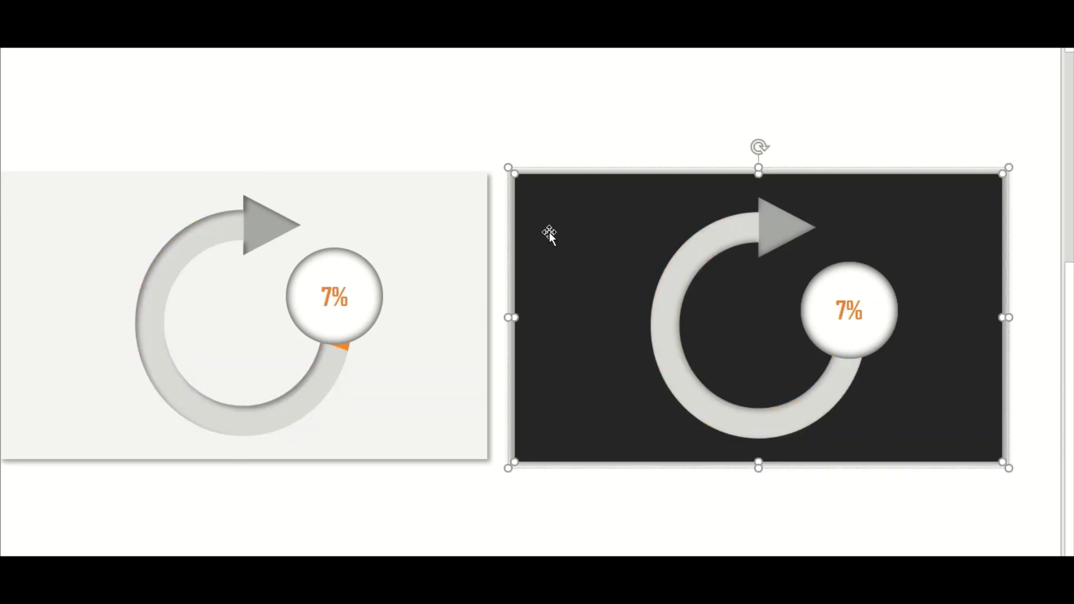
key(F9)
key(F9)
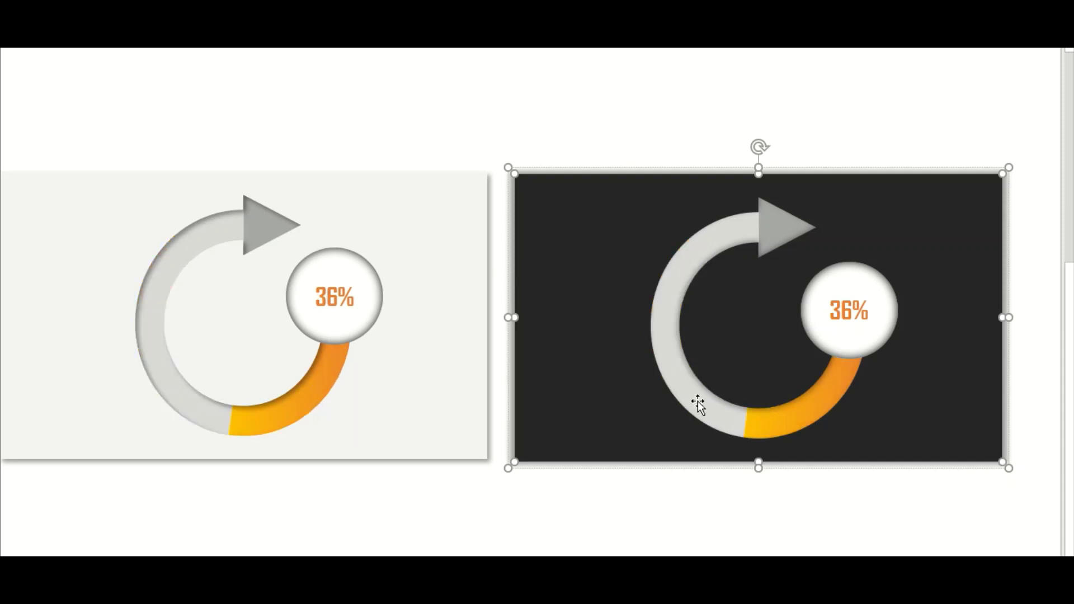
key(F9)
key(F9)
key(F9)
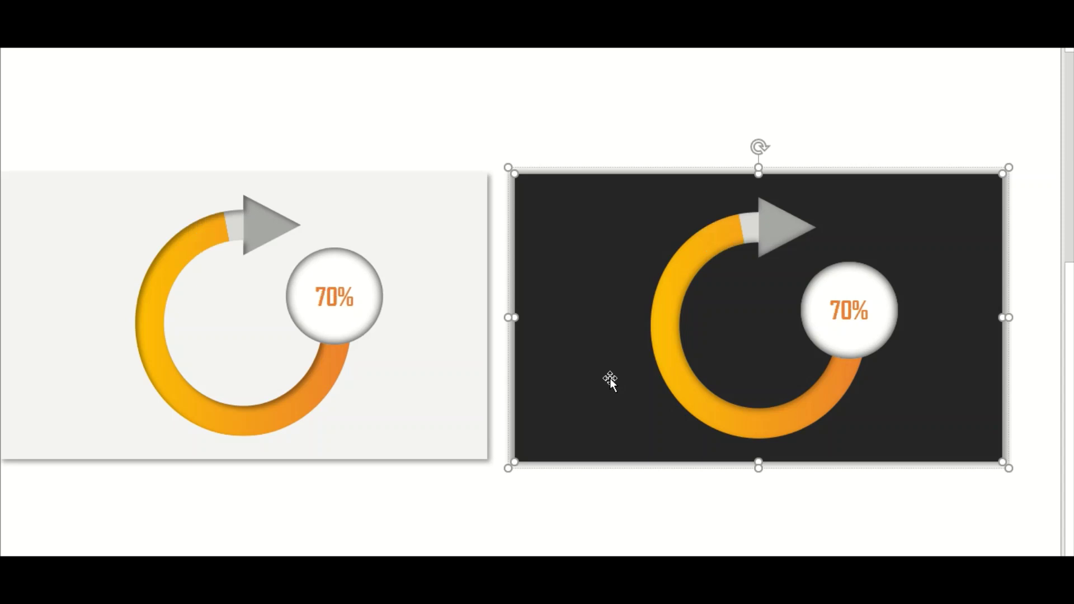
key(F9)
key(F9)
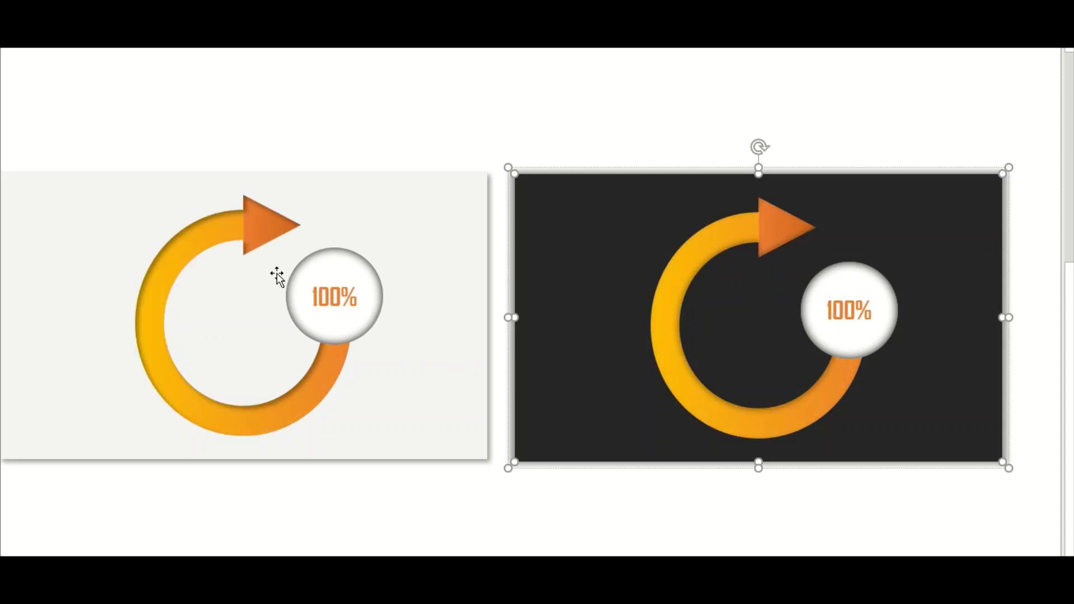
click(441, 230)
click(576, 216)
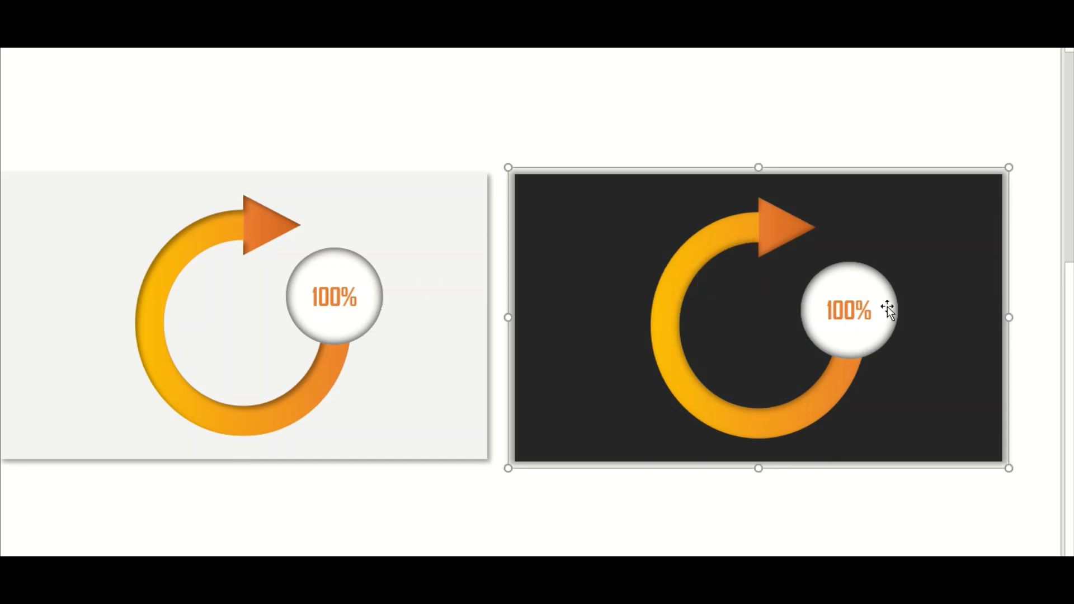
Try the white 100% value circle in the ring's centre, then return it to the ring's end
click(865, 298)
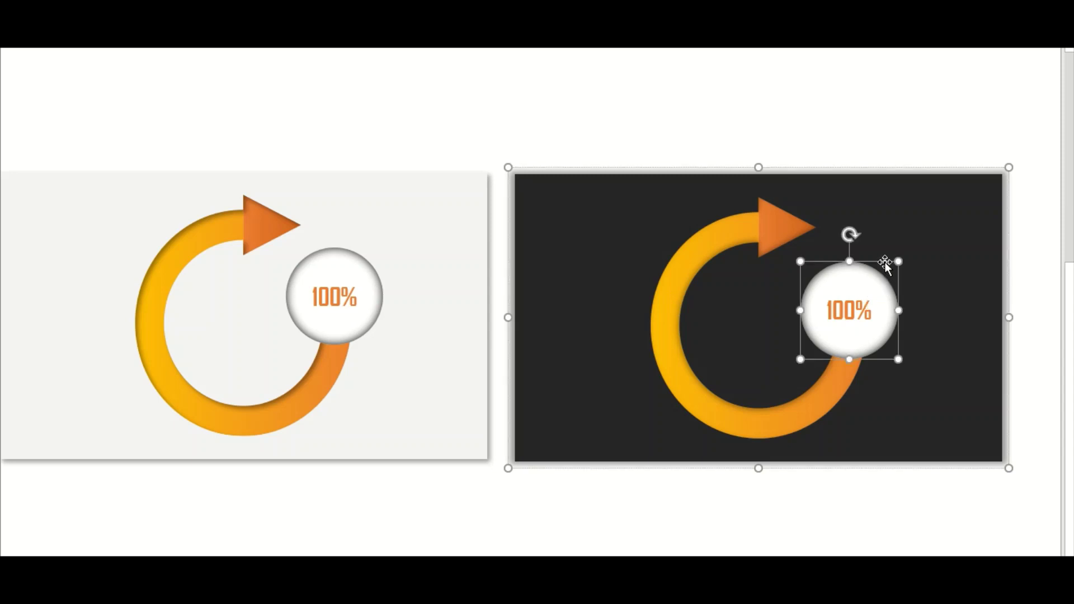
drag(885, 262, 796, 282)
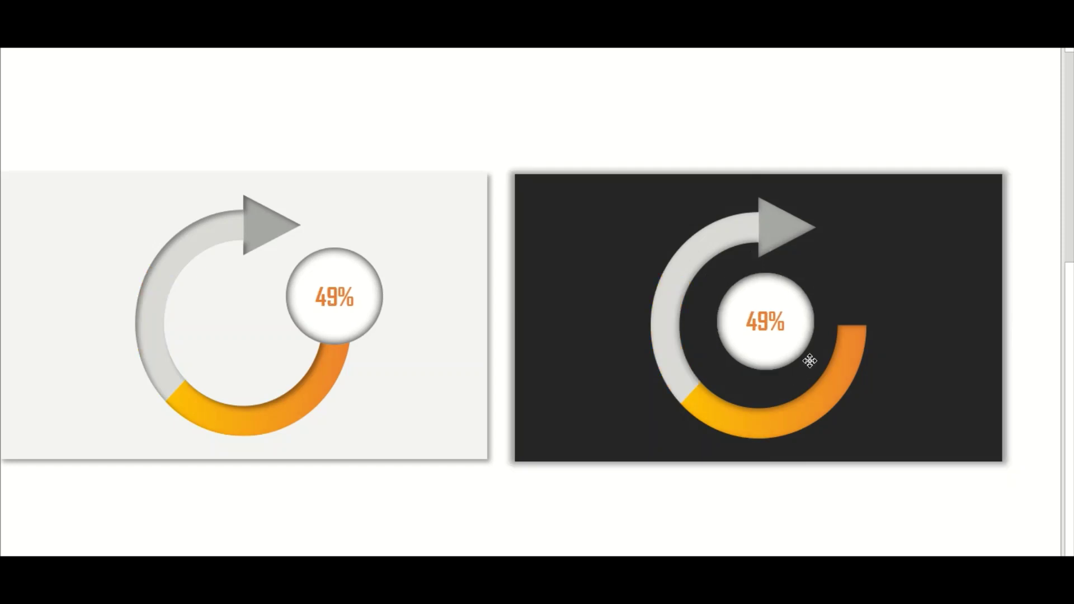
drag(810, 361, 882, 340)
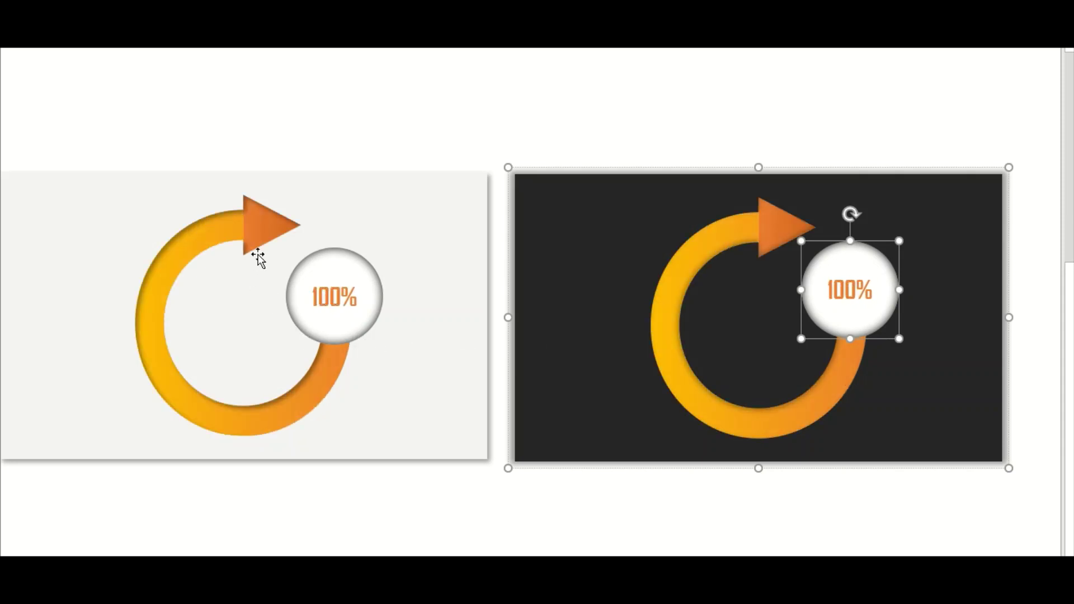
click(501, 157)
scroll(419, 190, up, 2)
Reposition the dark and light ring pictures so they line up side by side
scroll(418, 190, up, 3)
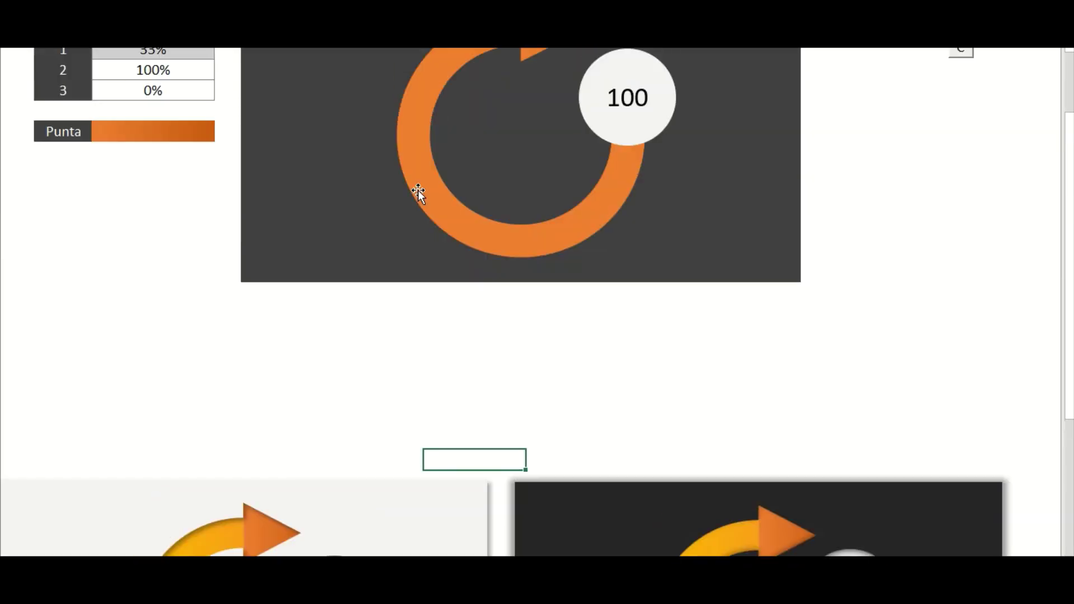
scroll(418, 190, up, 2)
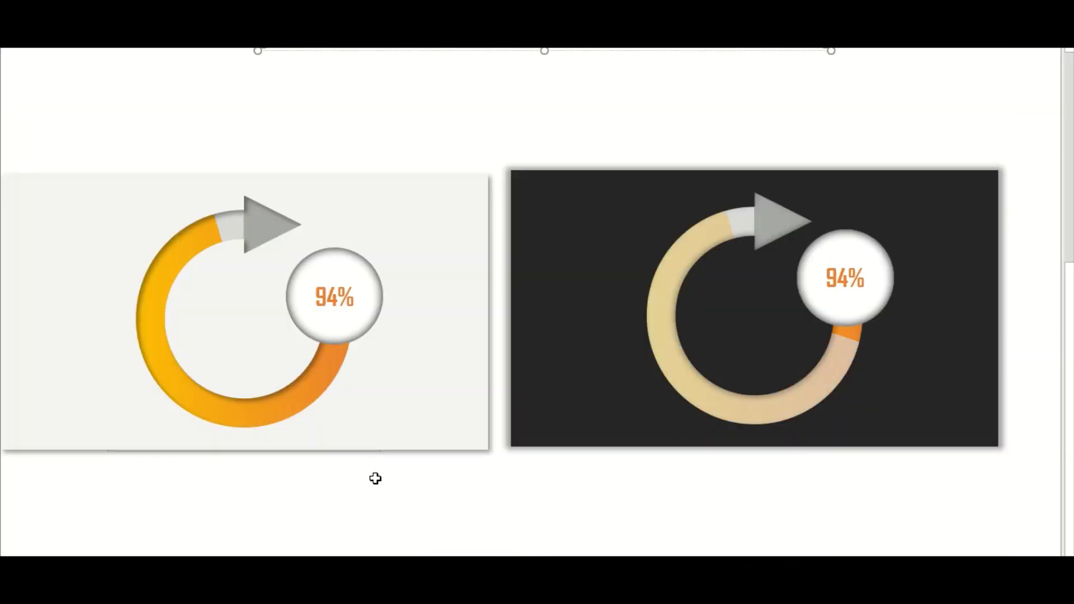
click(545, 175)
drag(558, 163, 604, 135)
click(604, 130)
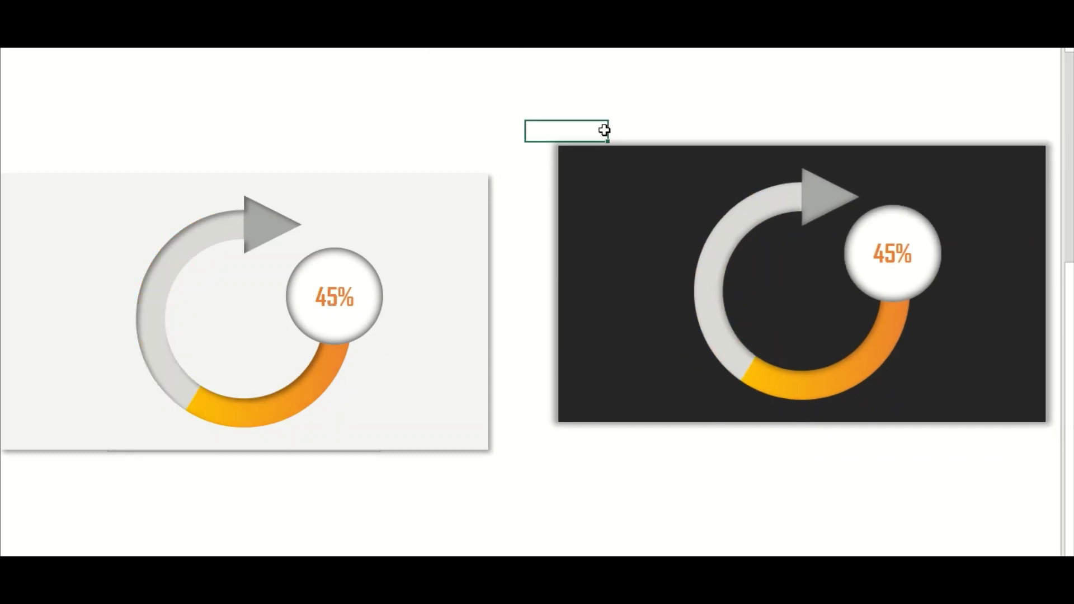
click(468, 221)
drag(452, 169, 491, 102)
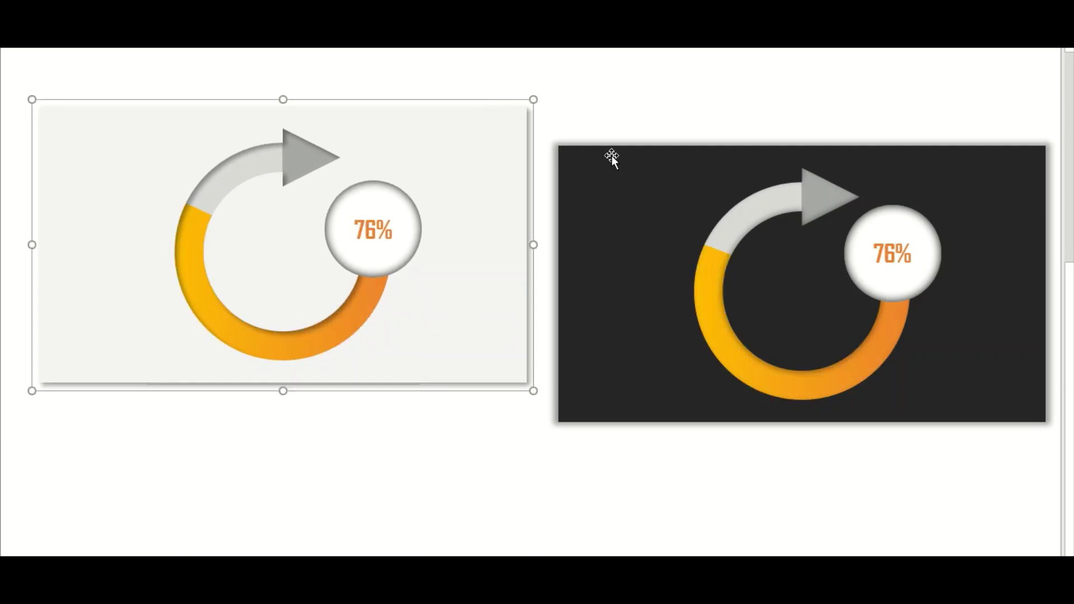
drag(612, 156, 619, 110)
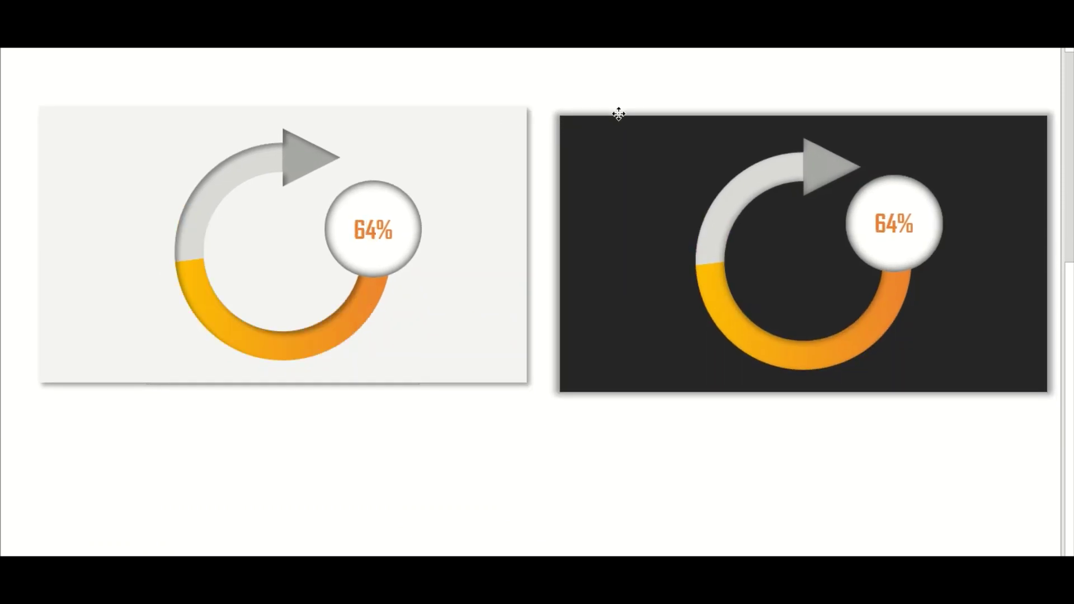
Go to the Redes Sociales sheet with Ctrl+PageDown and scroll through it
scroll(529, 398, up, 1)
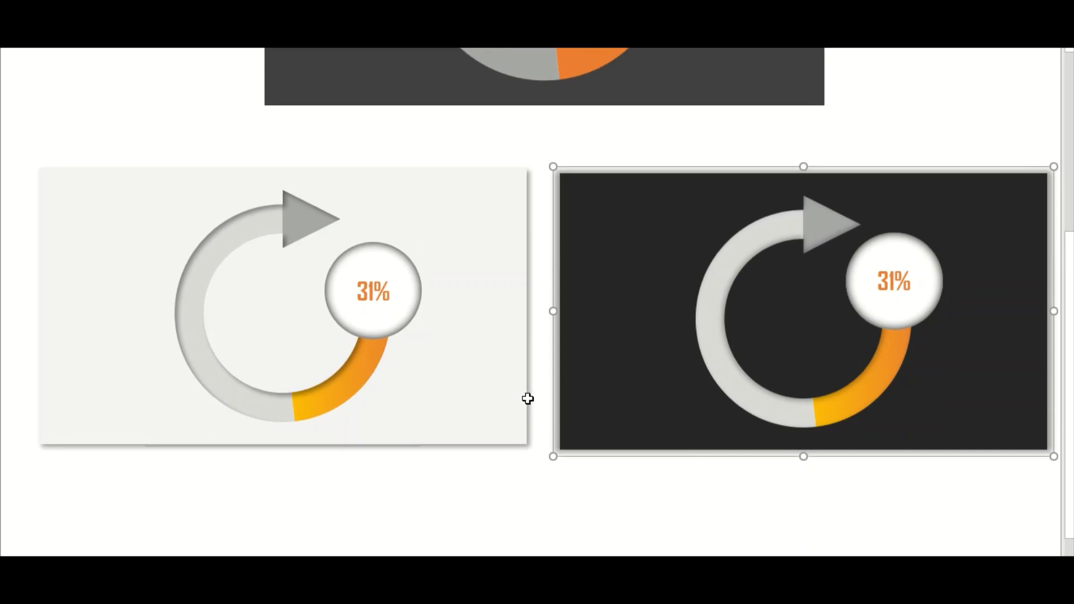
scroll(528, 398, up, 1)
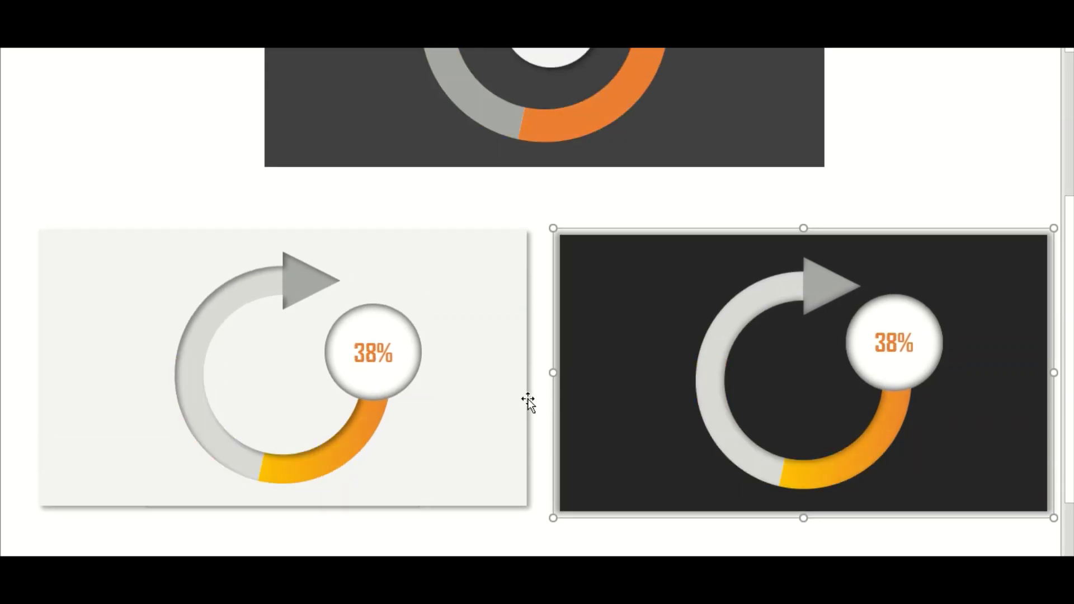
scroll(528, 398, up, 1)
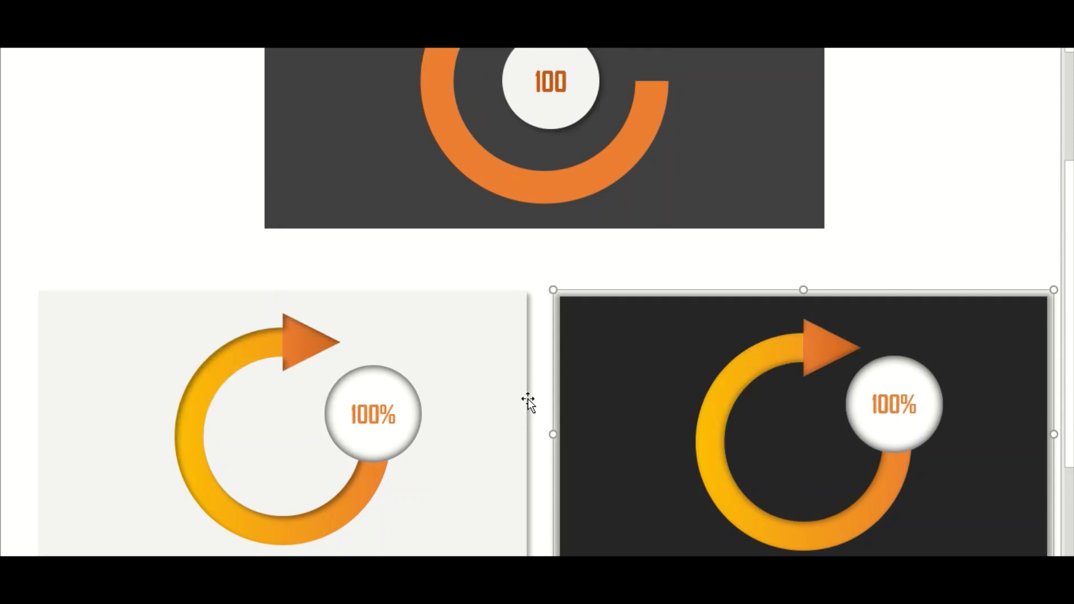
scroll(528, 399, up, 1)
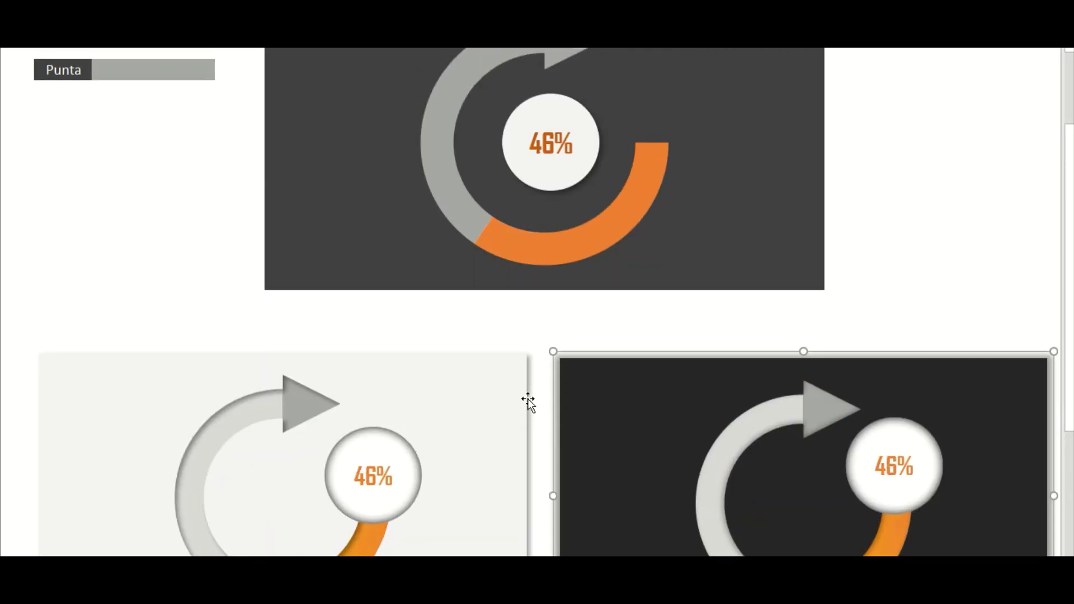
scroll(528, 398, down, 1)
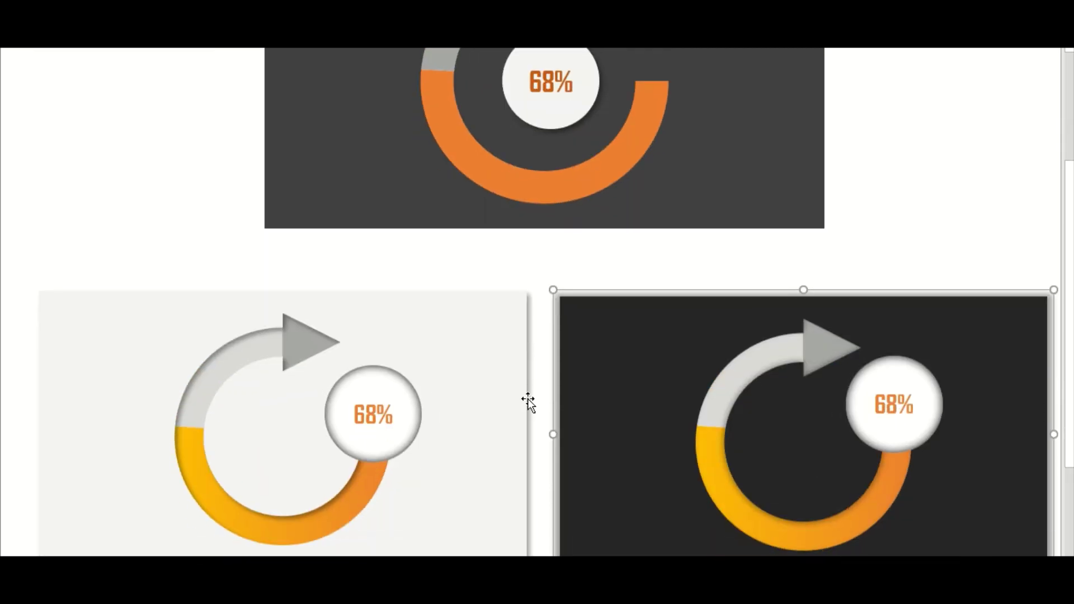
key(ctrl+Page_Down)
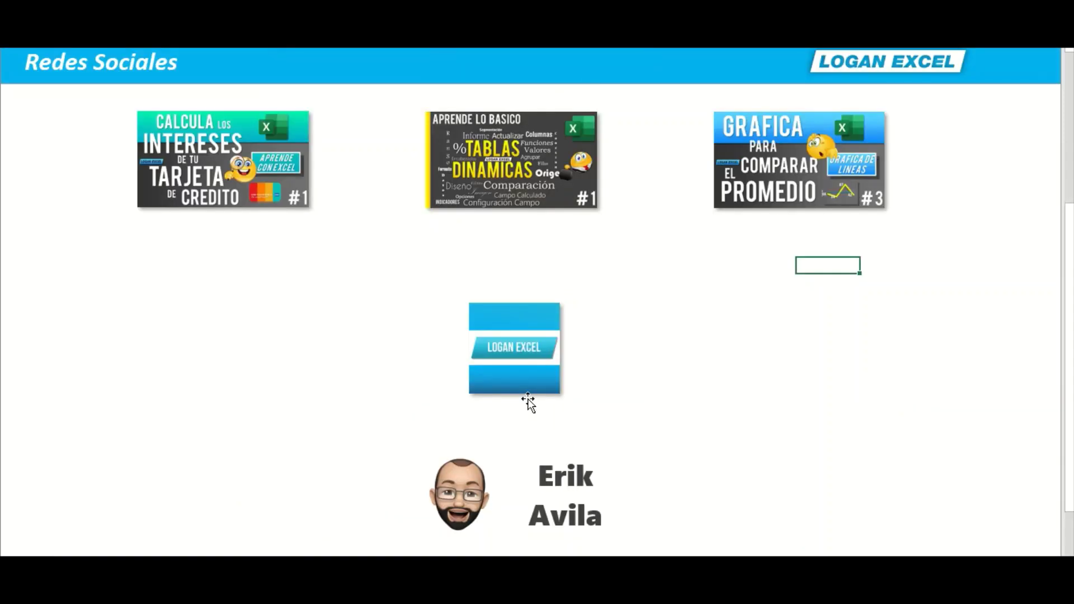
scroll(528, 399, up, 2)
scroll(528, 400, up, 3)
scroll(529, 398, down, 1)
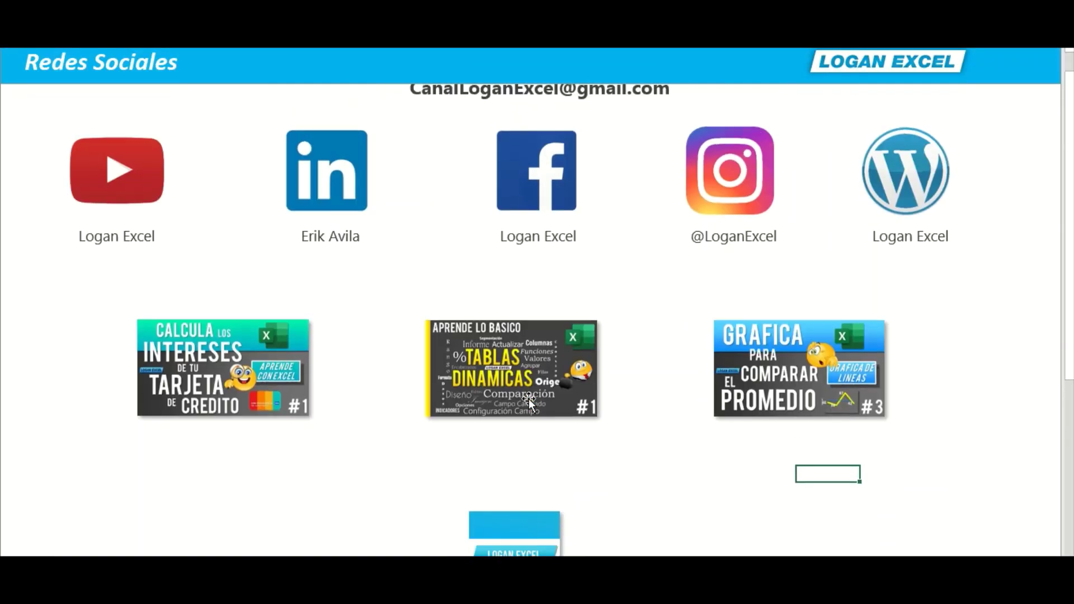
scroll(529, 398, down, 2)
scroll(529, 398, down, 2)
scroll(528, 401, up, 1)
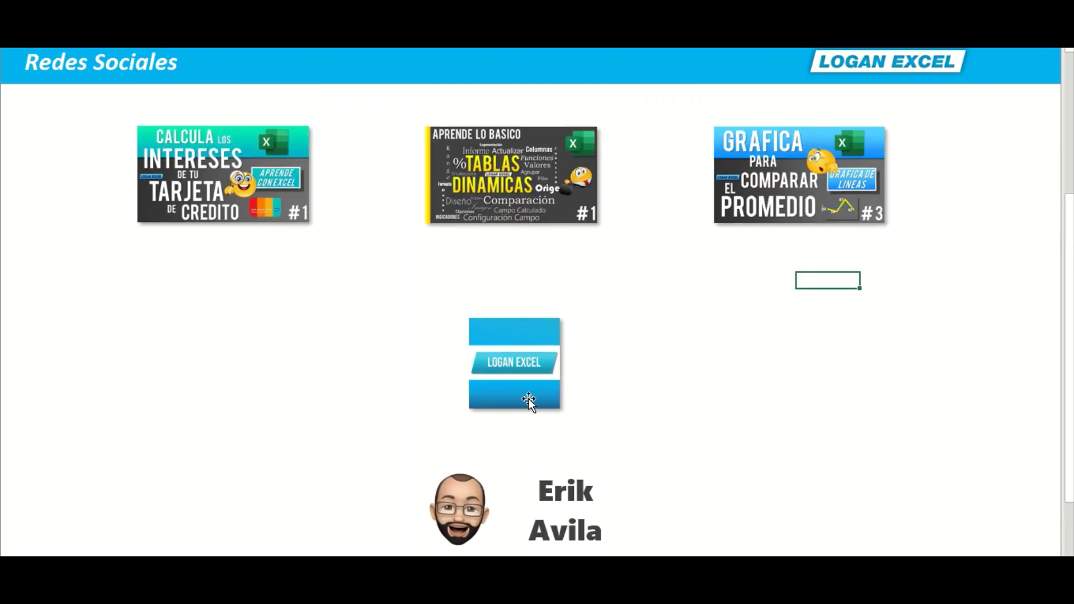